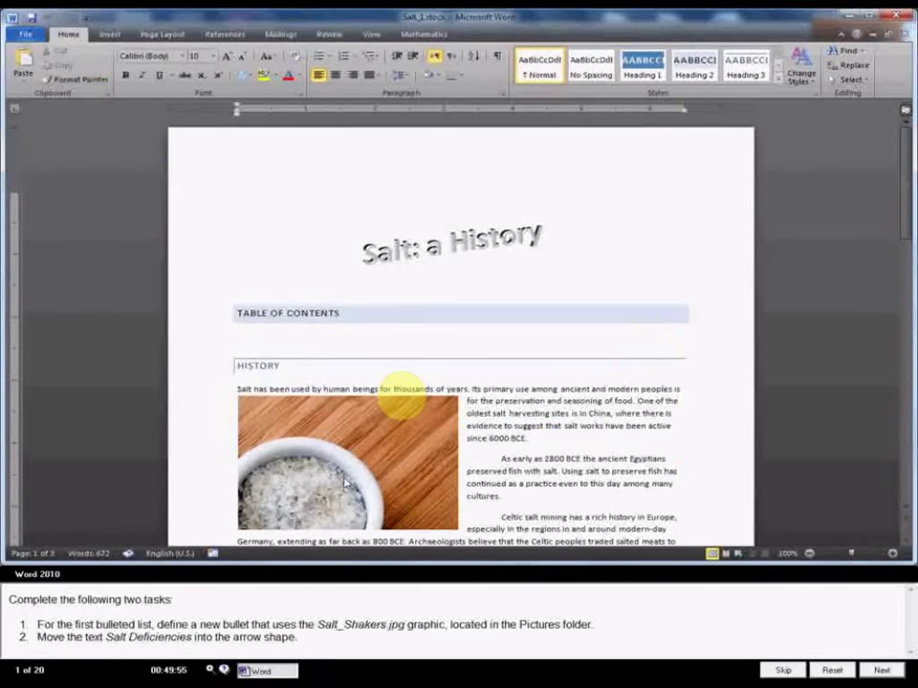
- Scroll to the Health and Salt section and select the first bullet, '5200 cases of high blood pressure'
scroll(346, 484, down, 4)
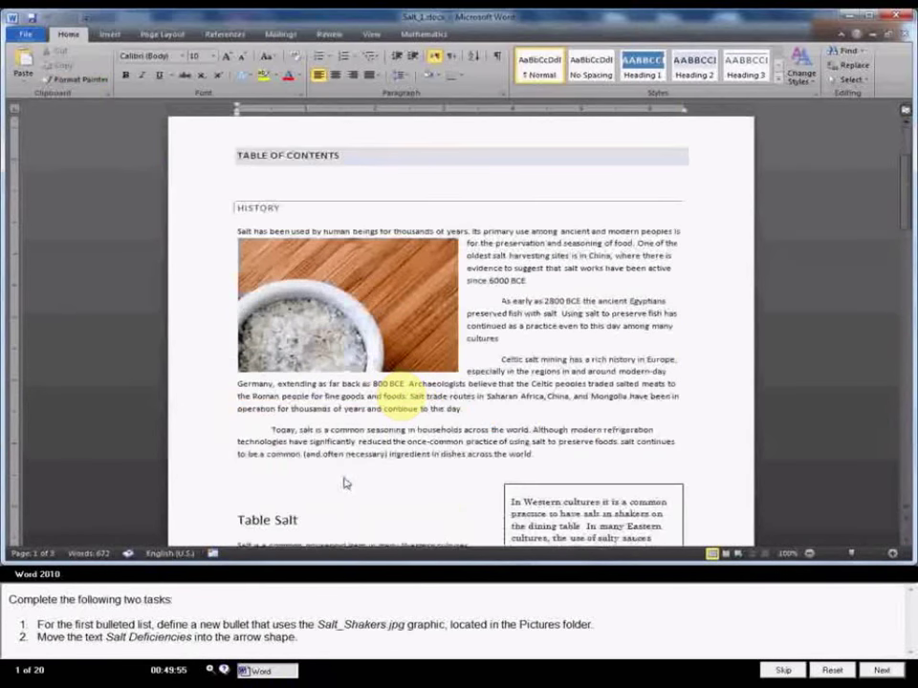
scroll(346, 484, down, 5)
scroll(346, 484, down, 5)
scroll(344, 484, down, 10)
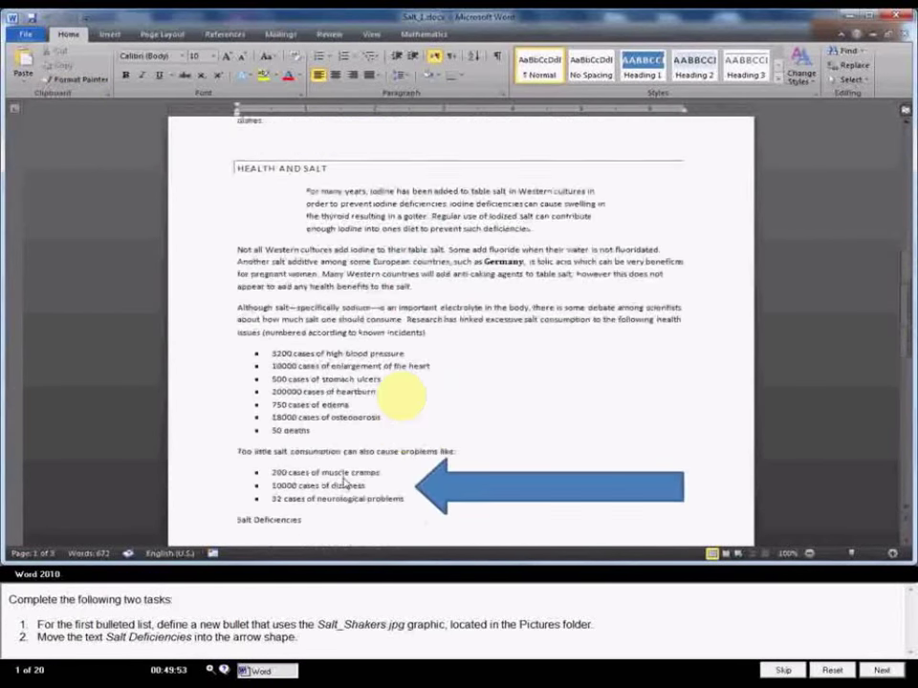
scroll(285, 348, down, 1)
drag(273, 323, 409, 323)
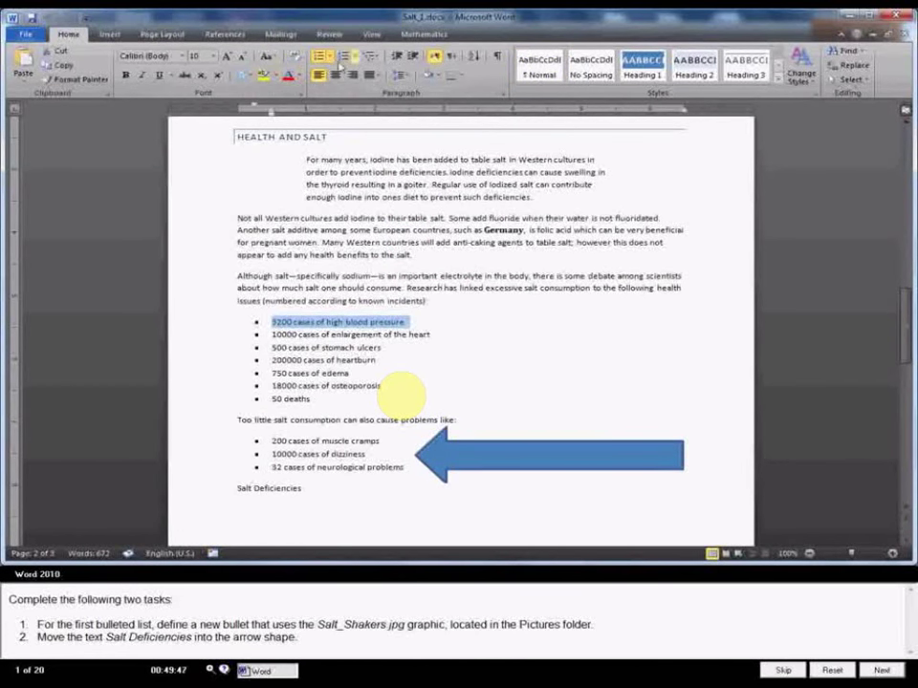
- Define a new picture bullet from Salt_Shakers.jpg for the first item, then select 'Salt Deficiencies'
click(331, 57)
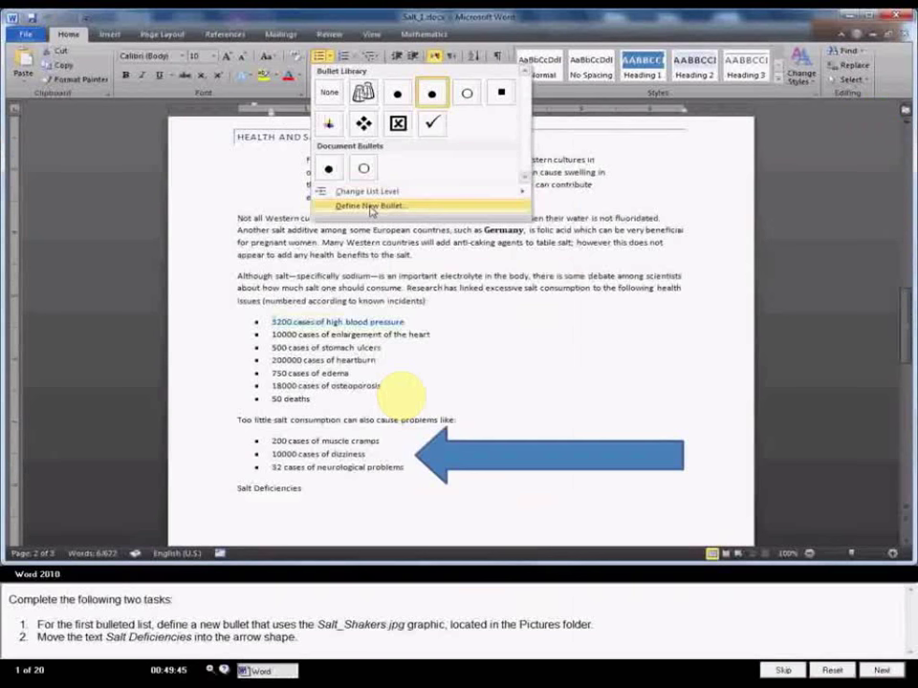
click(371, 208)
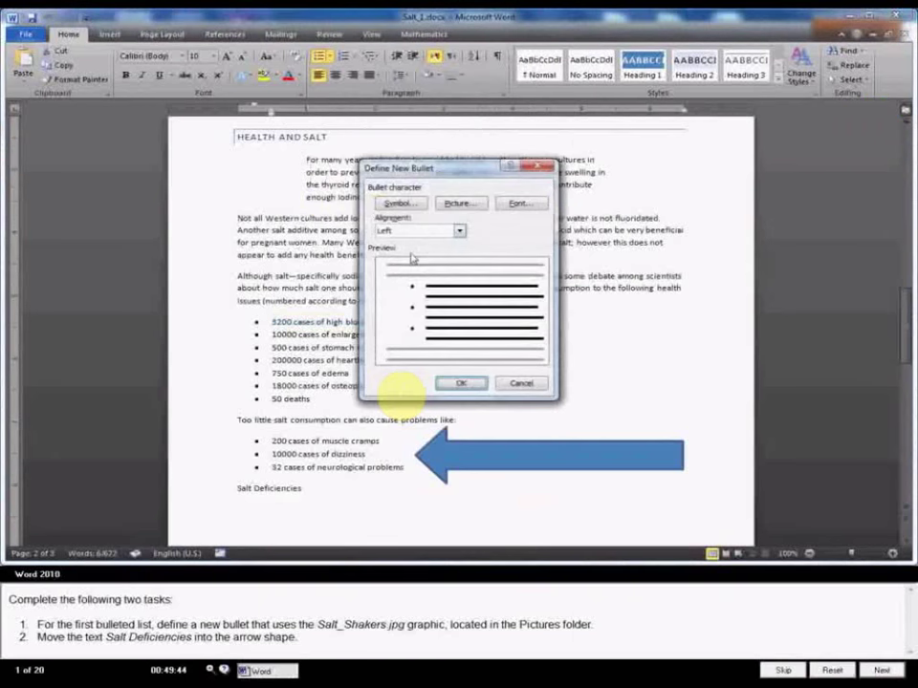
click(460, 206)
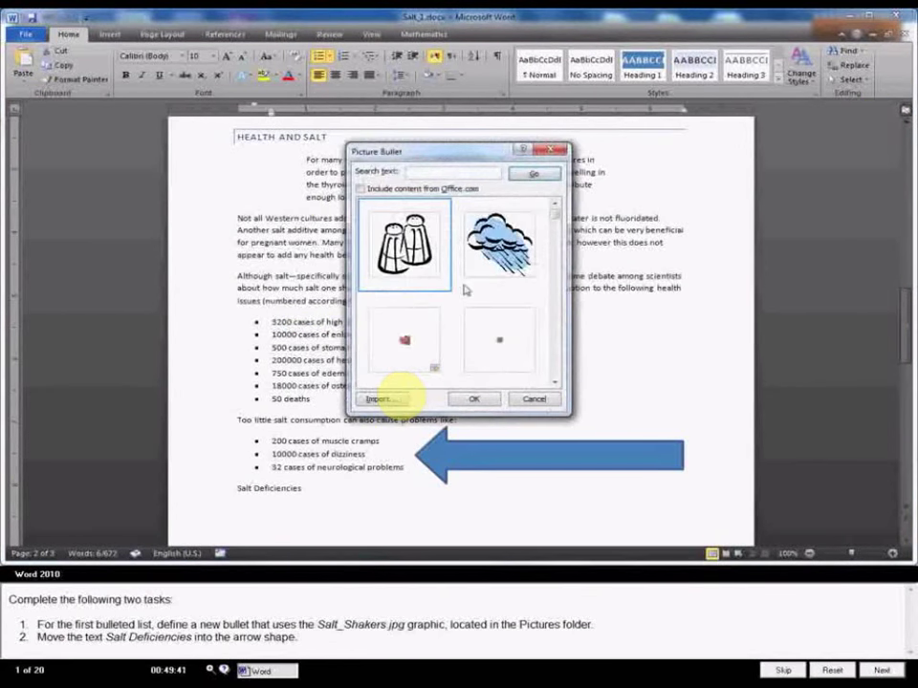
click(381, 400)
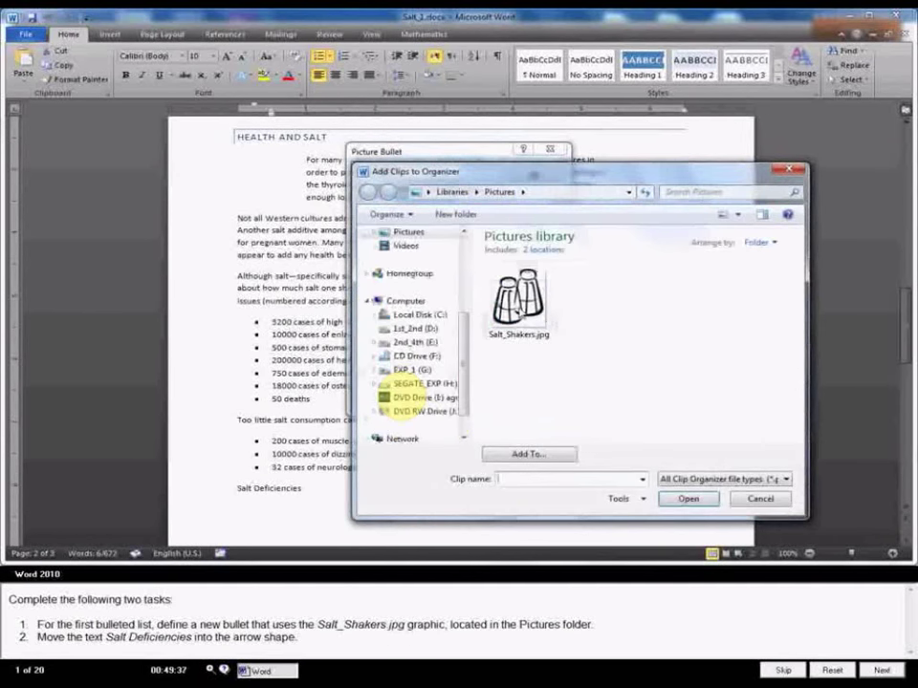
click(519, 301)
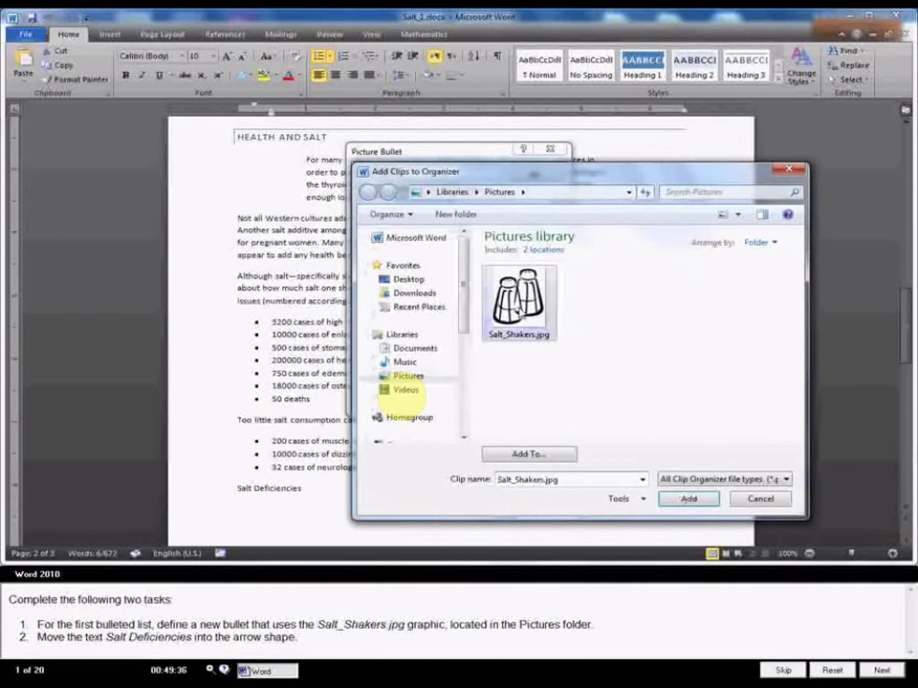
click(683, 499)
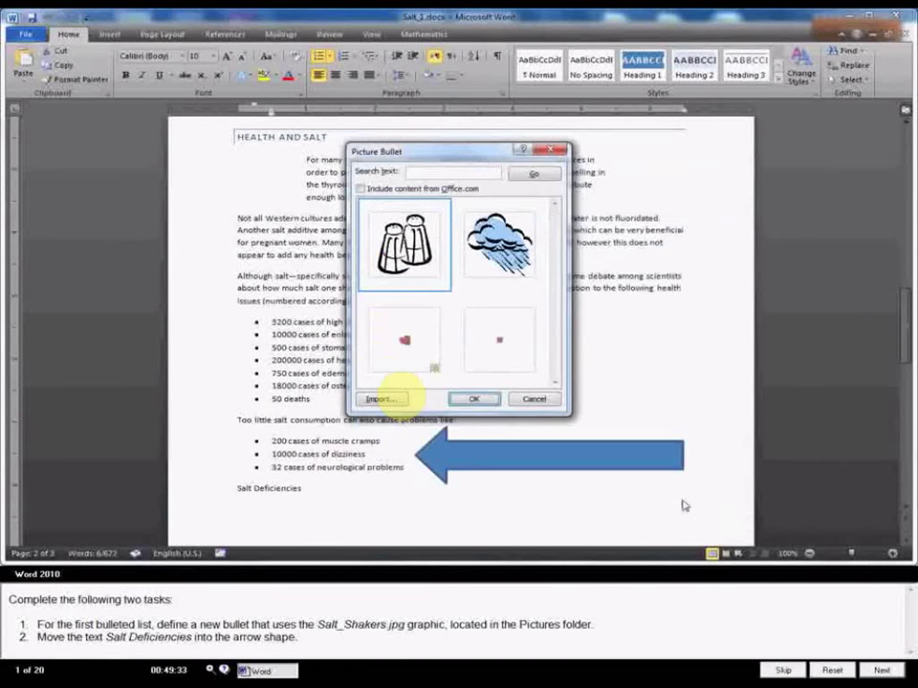
click(474, 400)
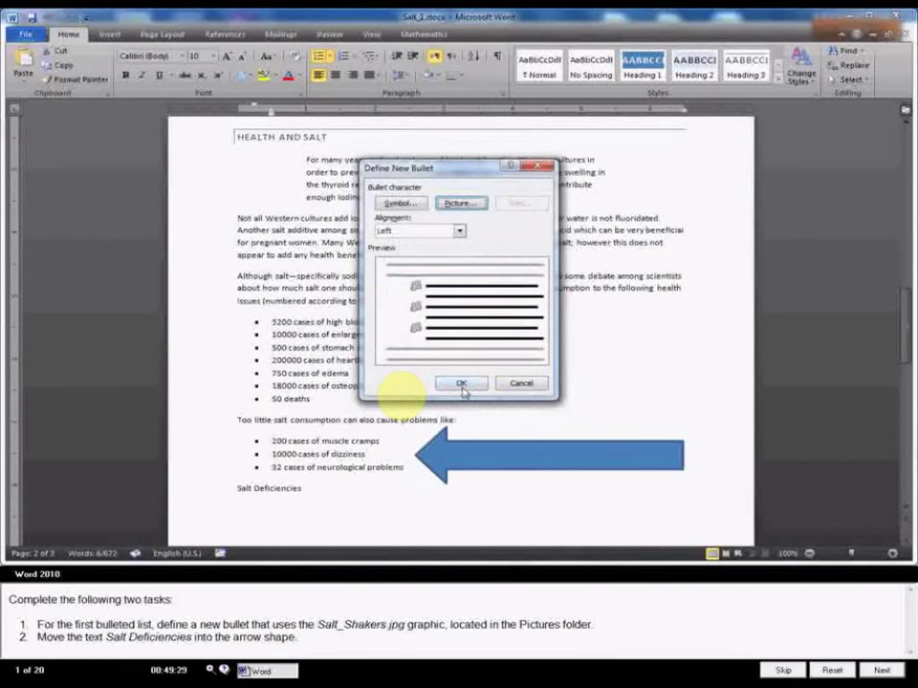
click(462, 384)
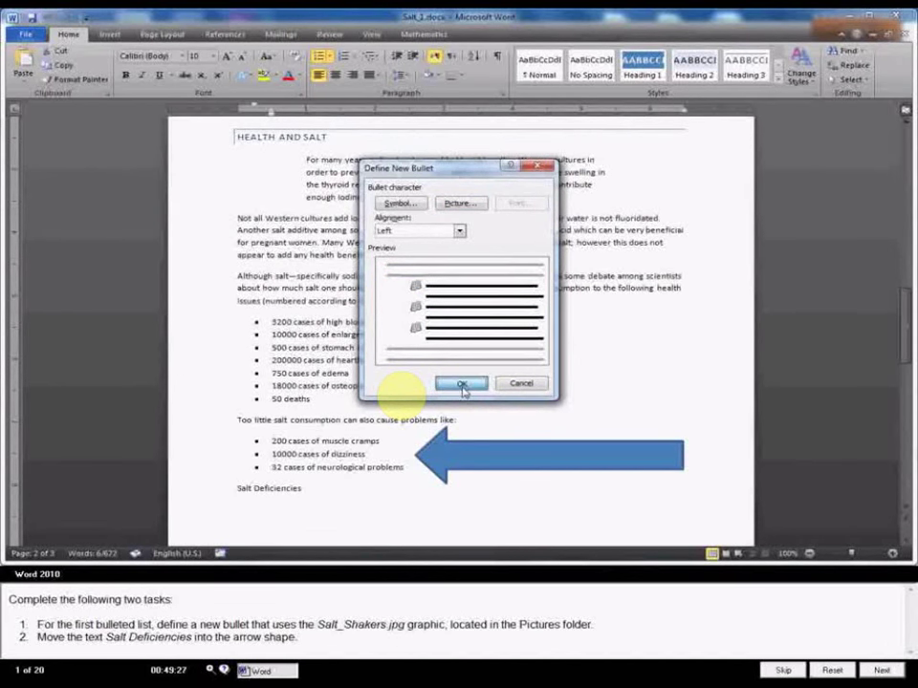
click(462, 385)
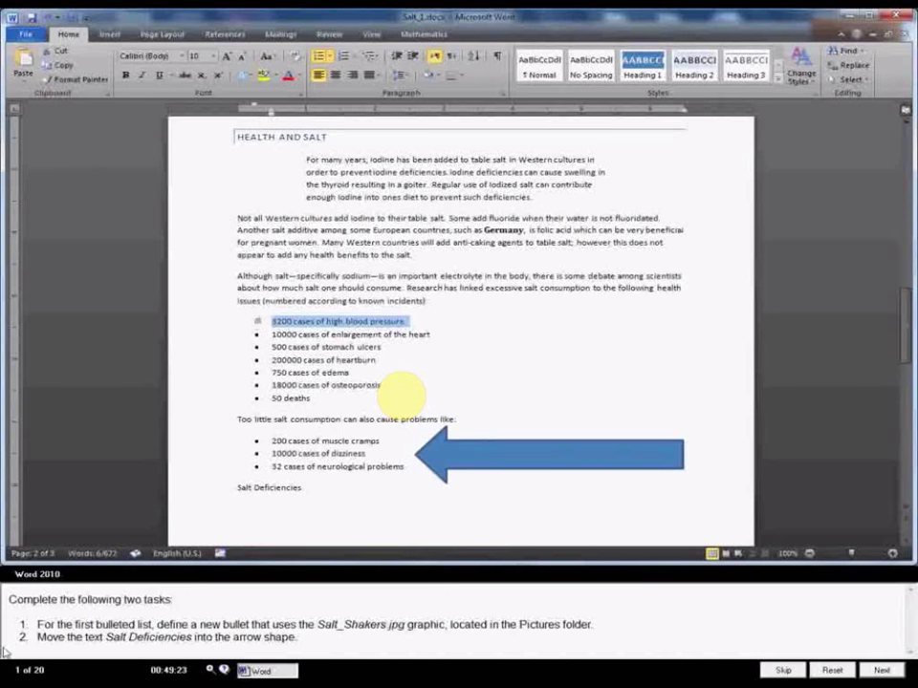
drag(238, 488, 304, 490)
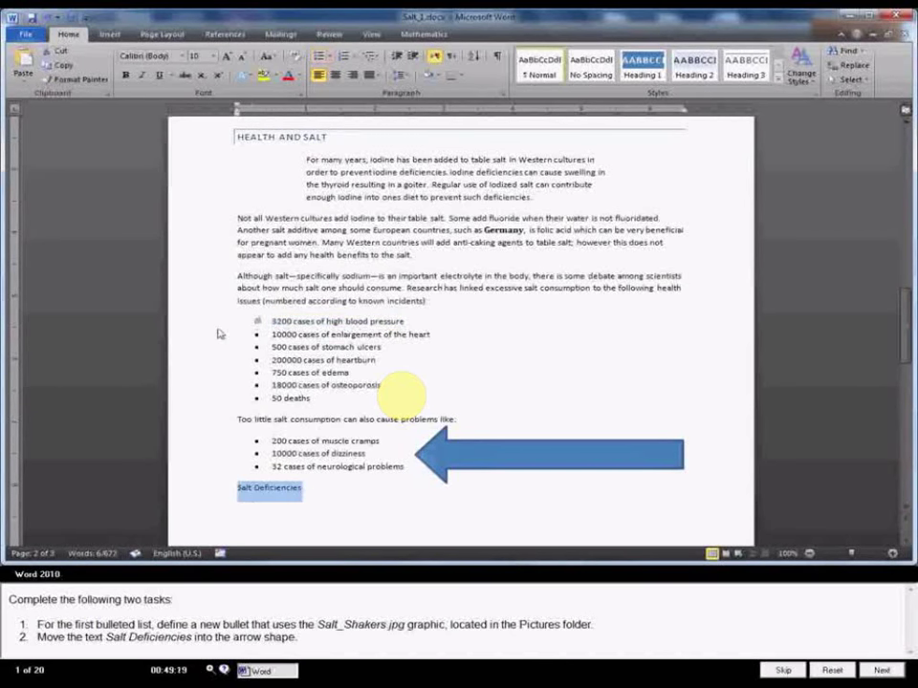
- Cut 'Salt Deficiencies', paste it into the arrow shape, and submit the task
click(61, 60)
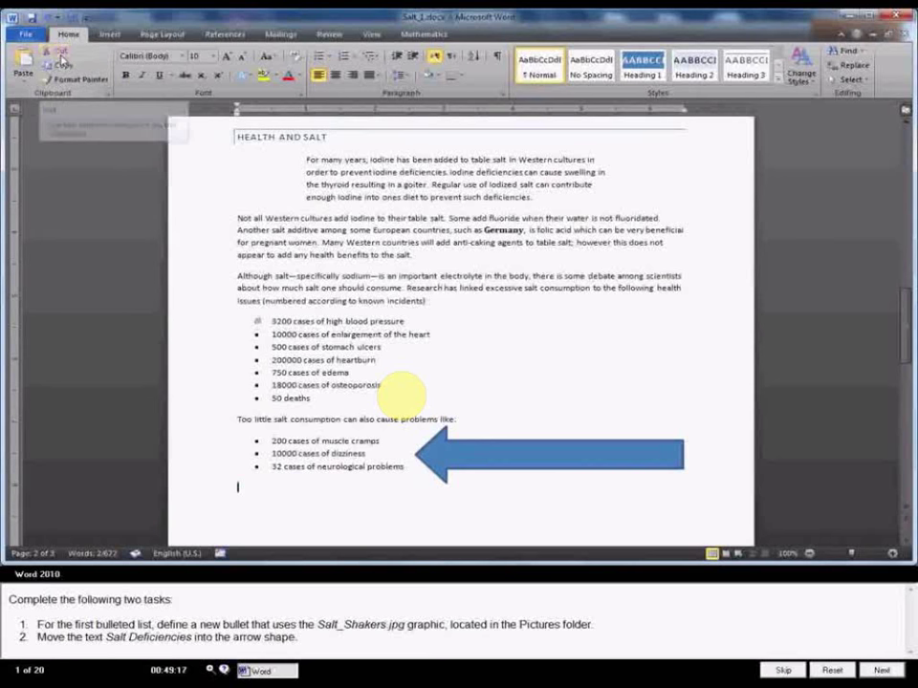
click(555, 458)
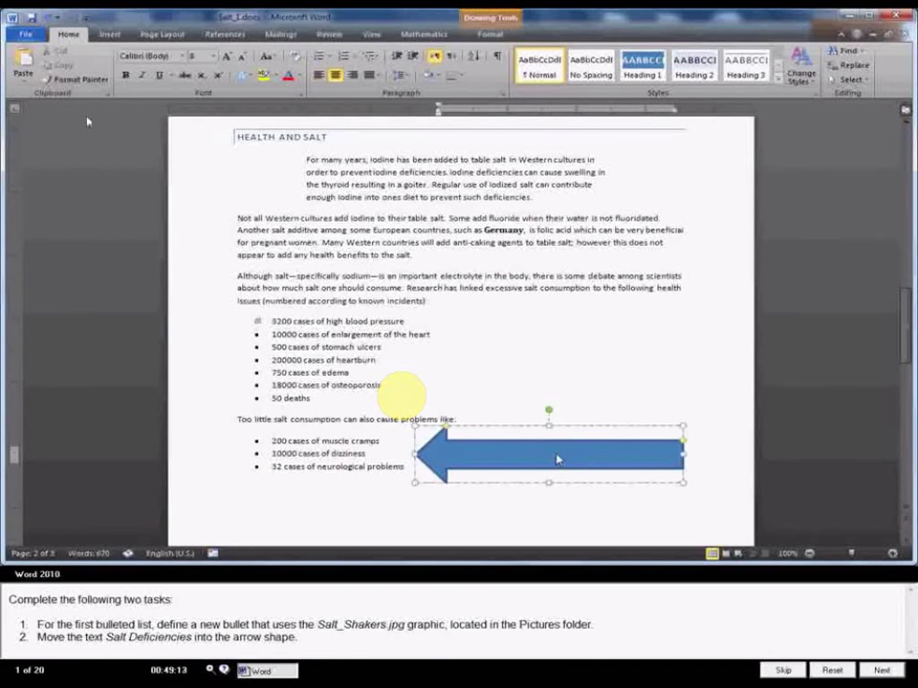
click(23, 62)
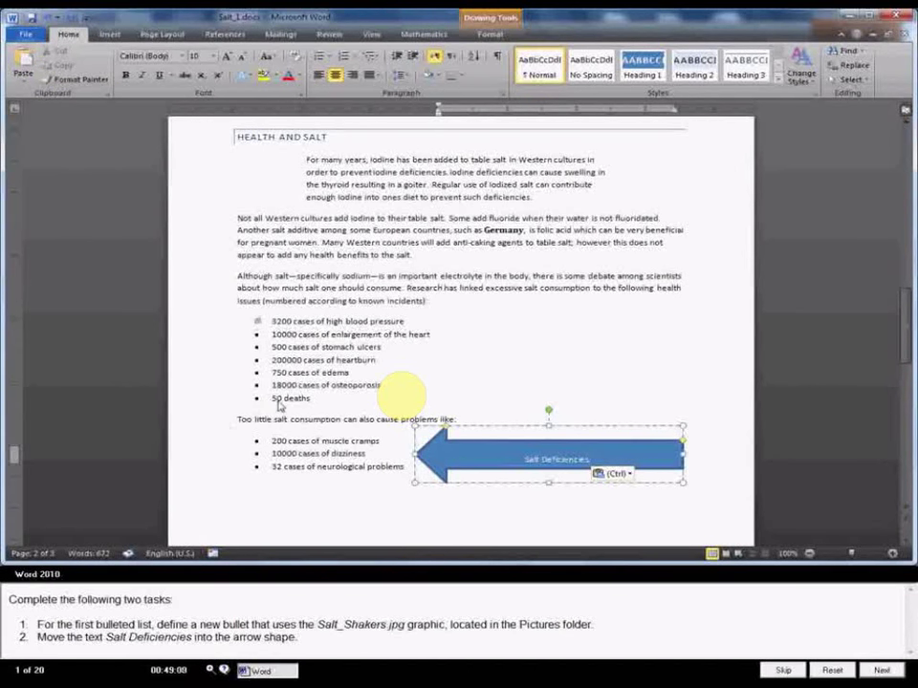
key(Escape)
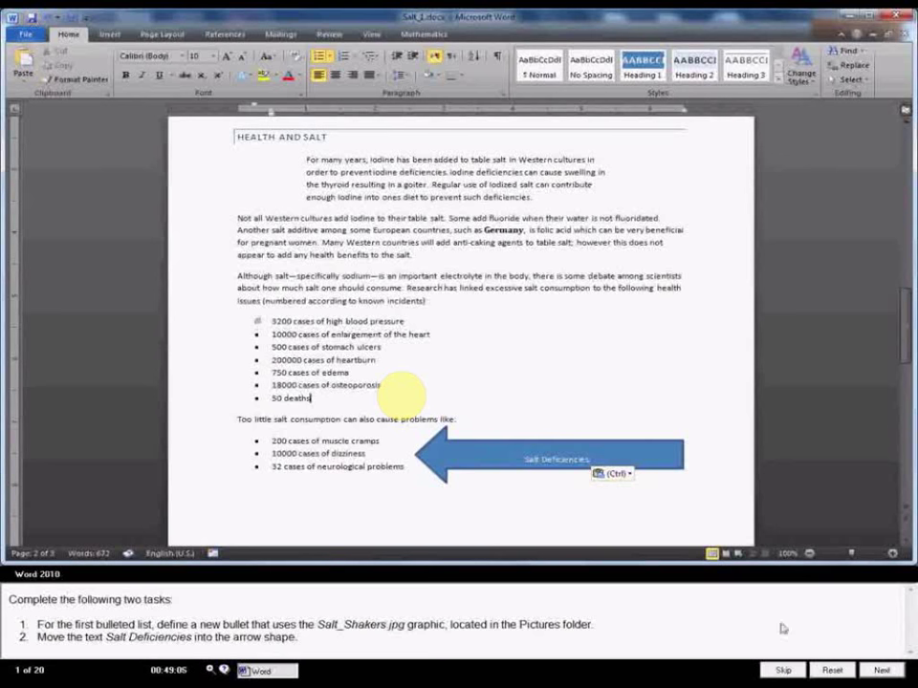
click(896, 673)
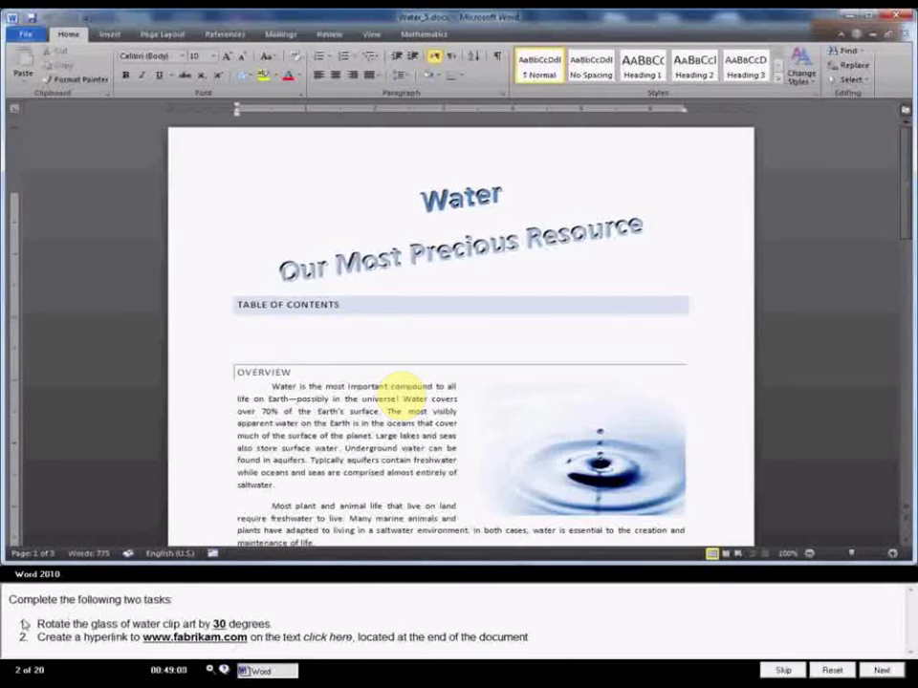
- Rotate the glass of water clip art to 30 degrees using More Rotation Options
scroll(447, 461, down, 5)
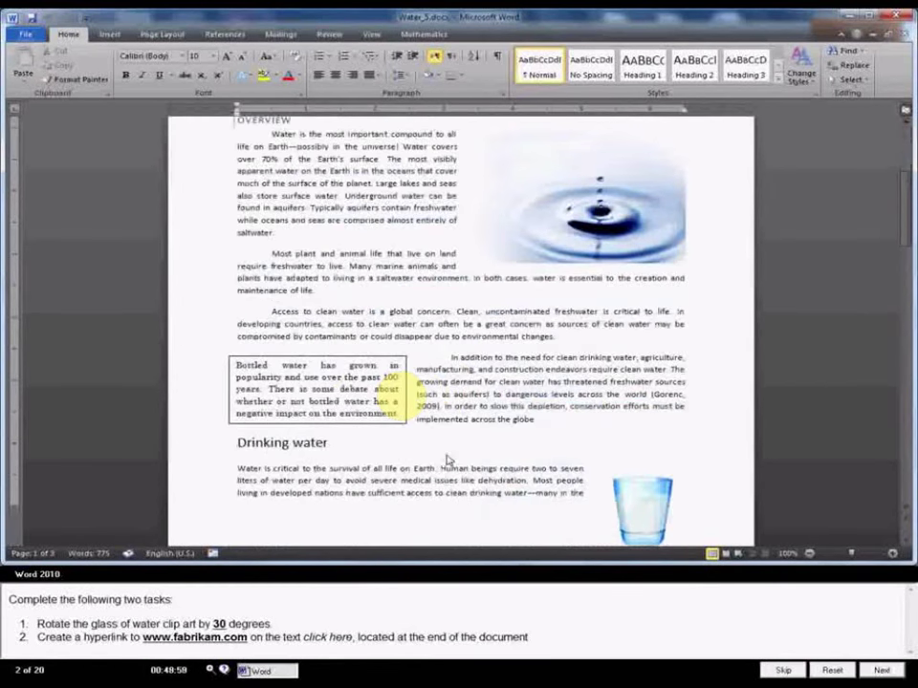
scroll(448, 461, down, 2)
click(642, 421)
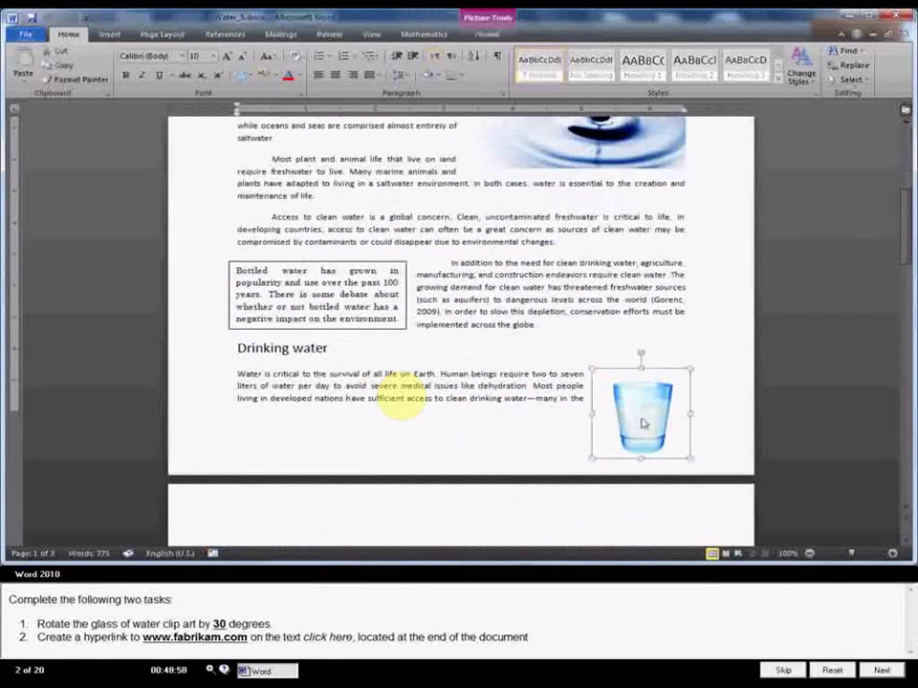
click(488, 36)
click(769, 79)
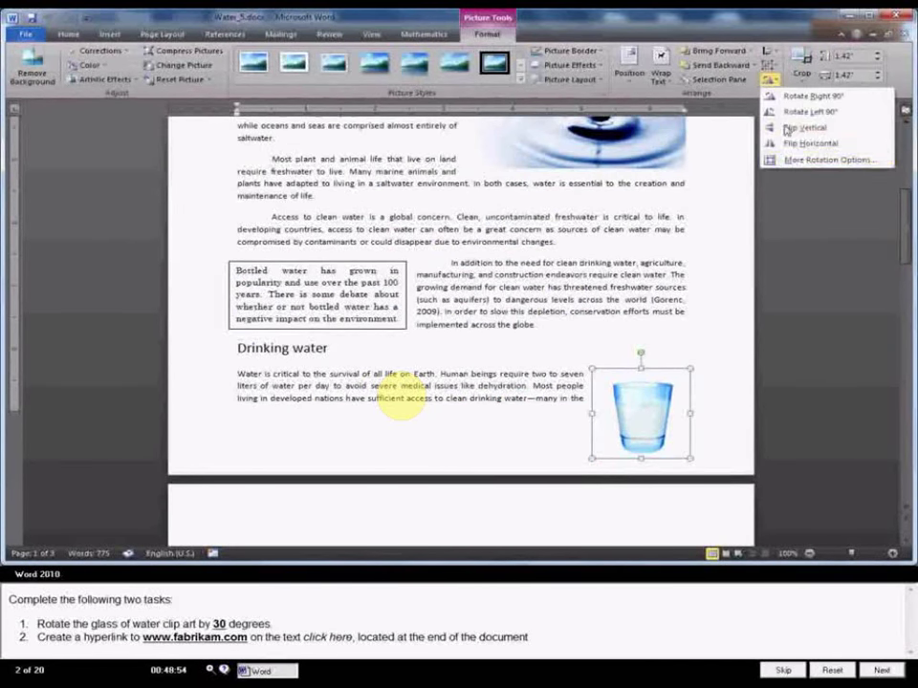
click(824, 159)
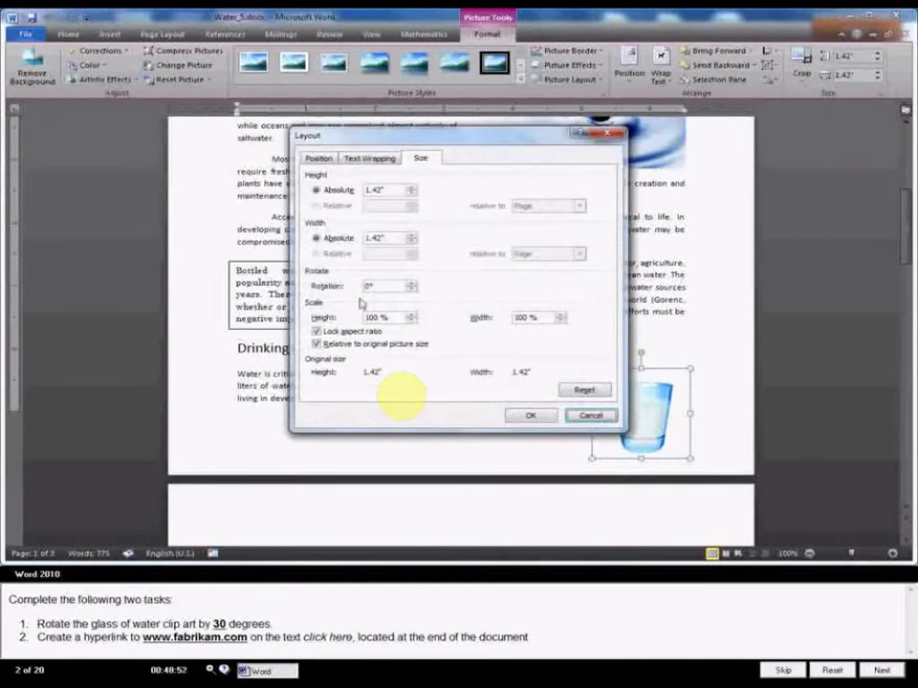
double_click(370, 286)
text(30)
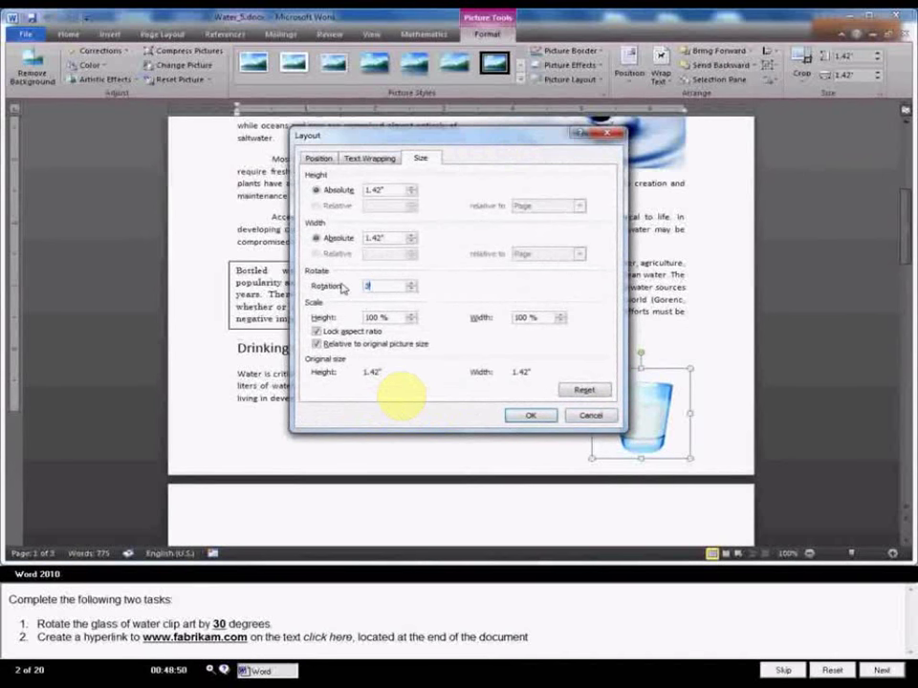
click(528, 418)
- Scroll down the Water document and select the 'click here' text
scroll(490, 404, down, 2)
scroll(489, 404, down, 3)
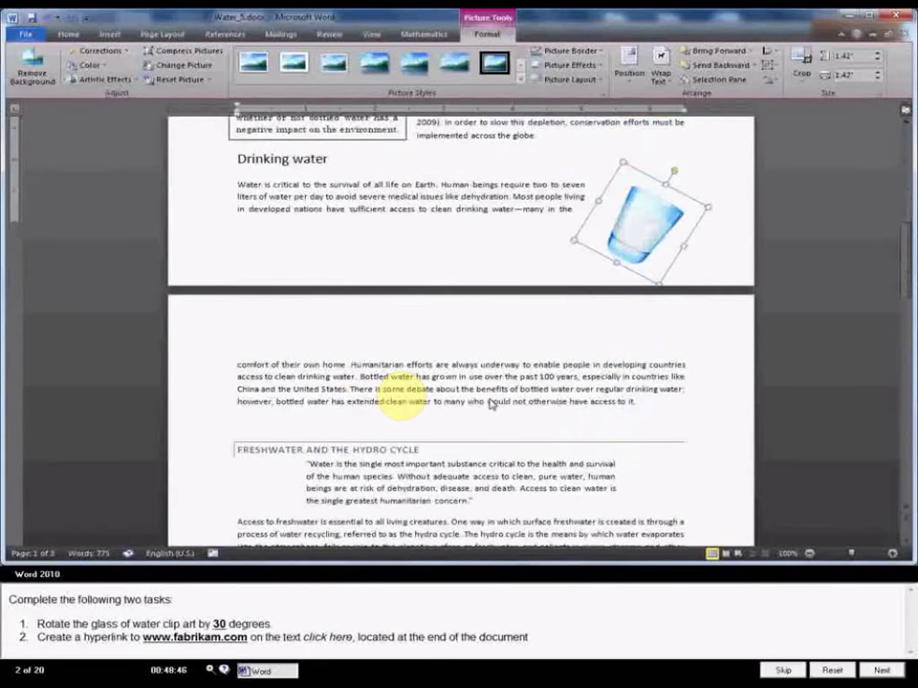
scroll(490, 404, down, 4)
scroll(489, 404, down, 8)
scroll(490, 404, down, 2)
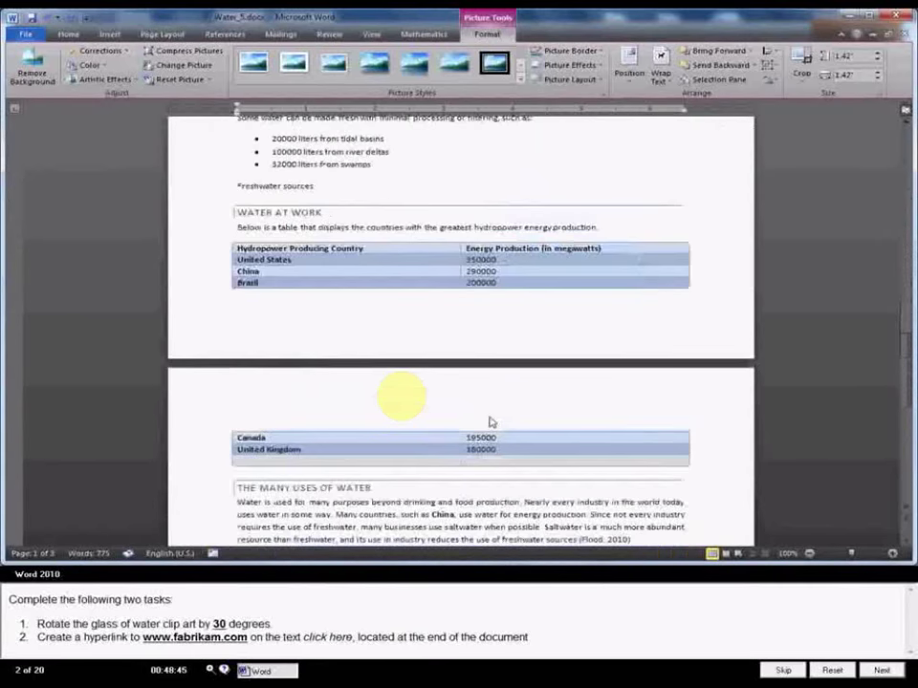
scroll(492, 420, down, 7)
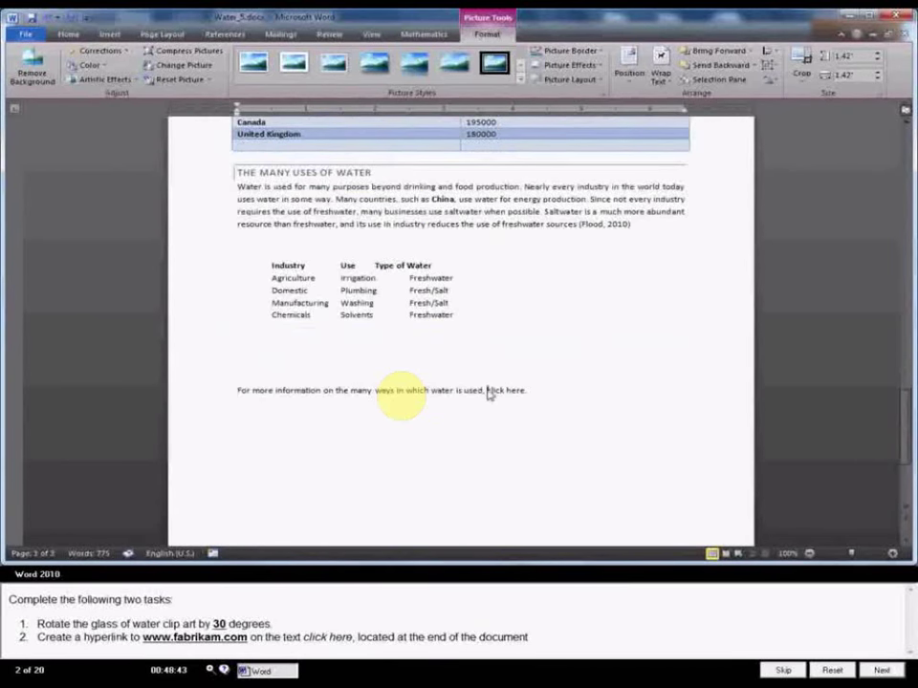
drag(487, 391, 526, 392)
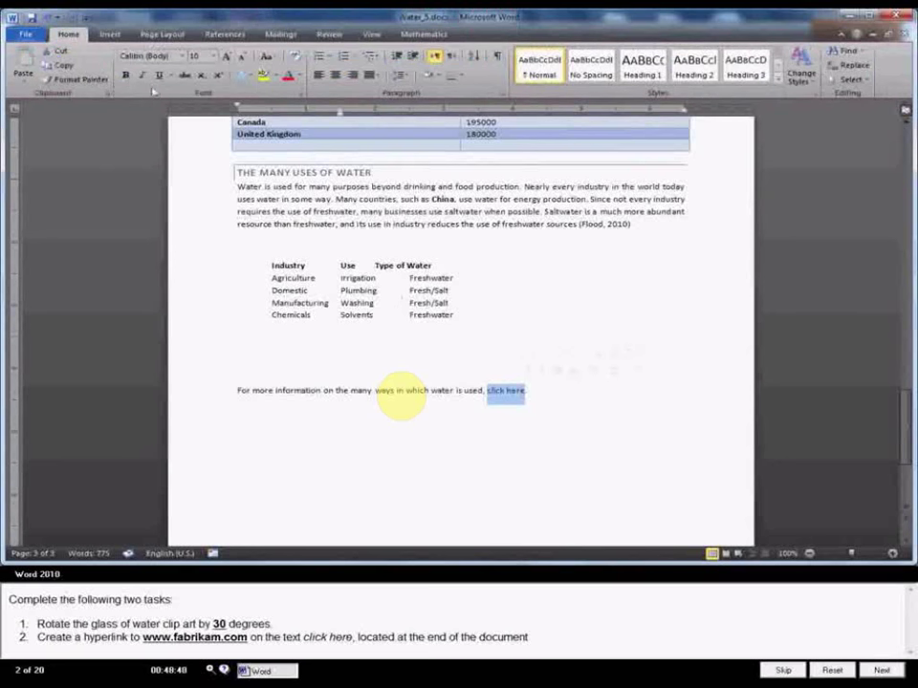
click(110, 33)
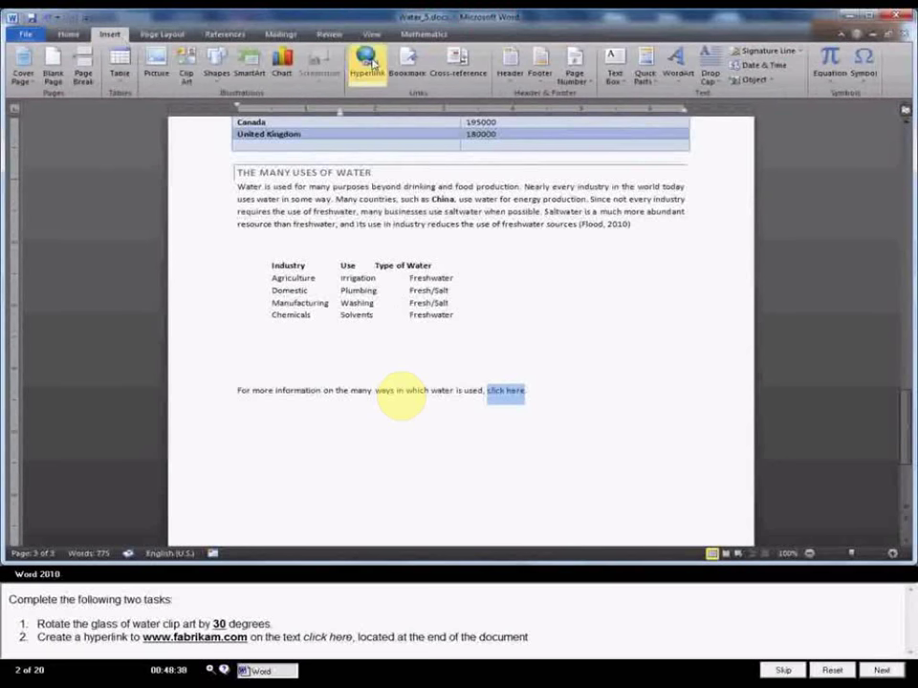
click(367, 61)
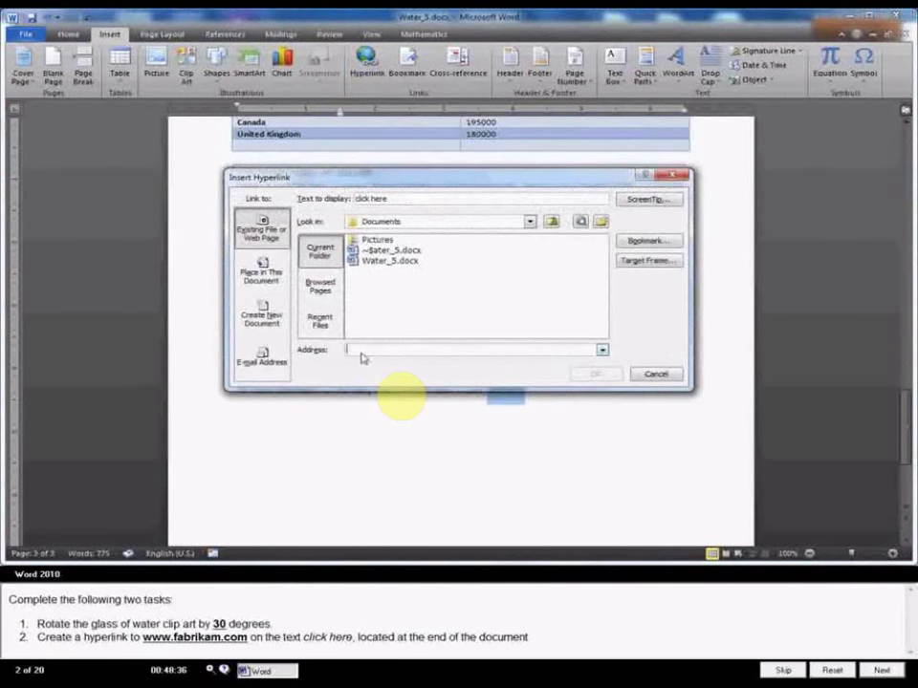
text(www)
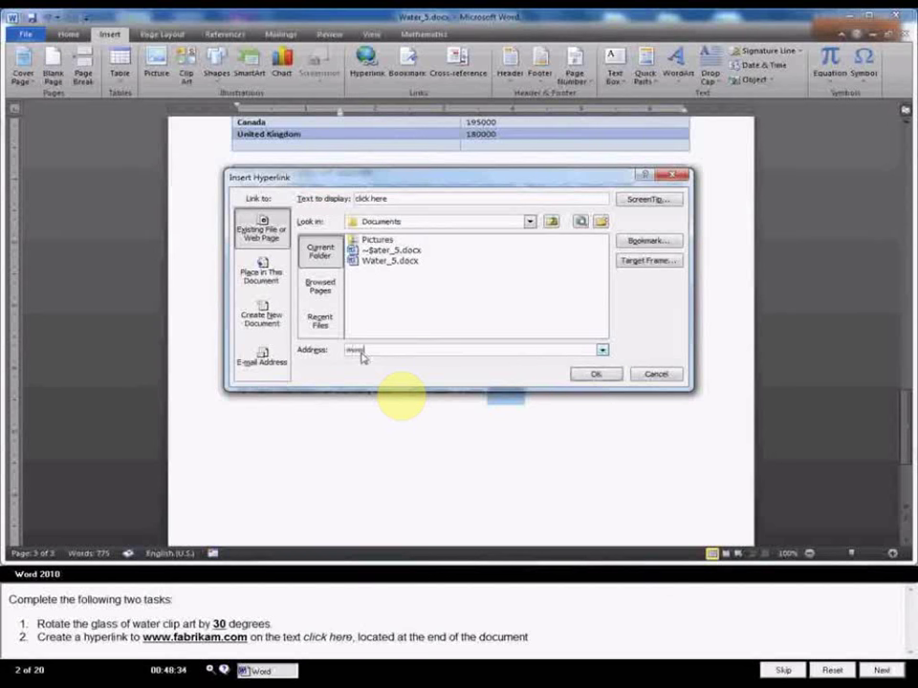
text(.fa)
text(bri)
text(kam.com)
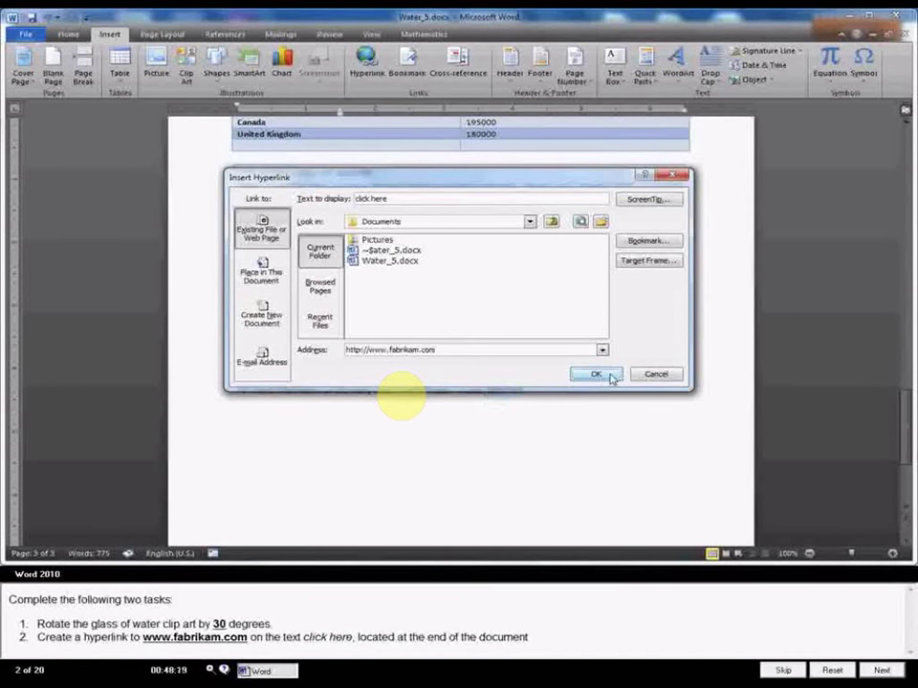
click(608, 378)
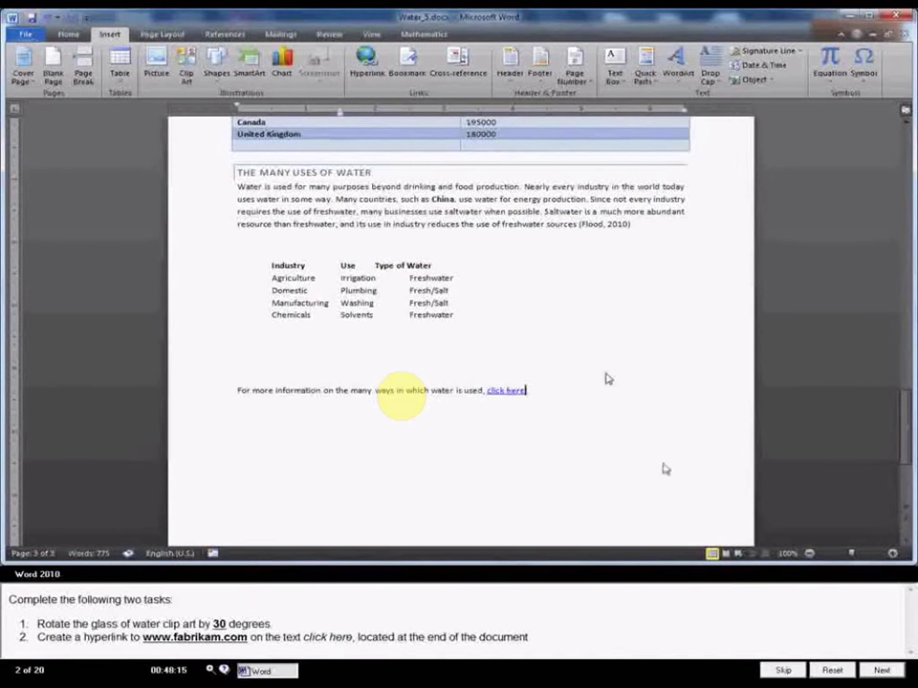
click(881, 669)
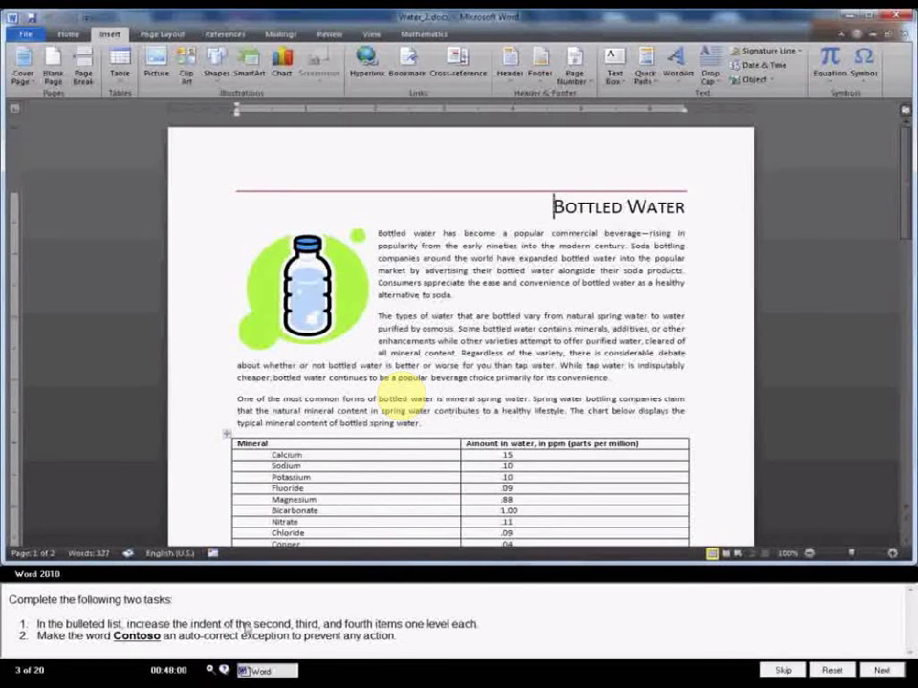
- Increase the indent of the Purified, Spring Water and Flavored bullets one level under Korea
scroll(402, 392, down, 1)
scroll(402, 392, down, 1)
scroll(361, 441, down, 2)
scroll(361, 442, down, 2)
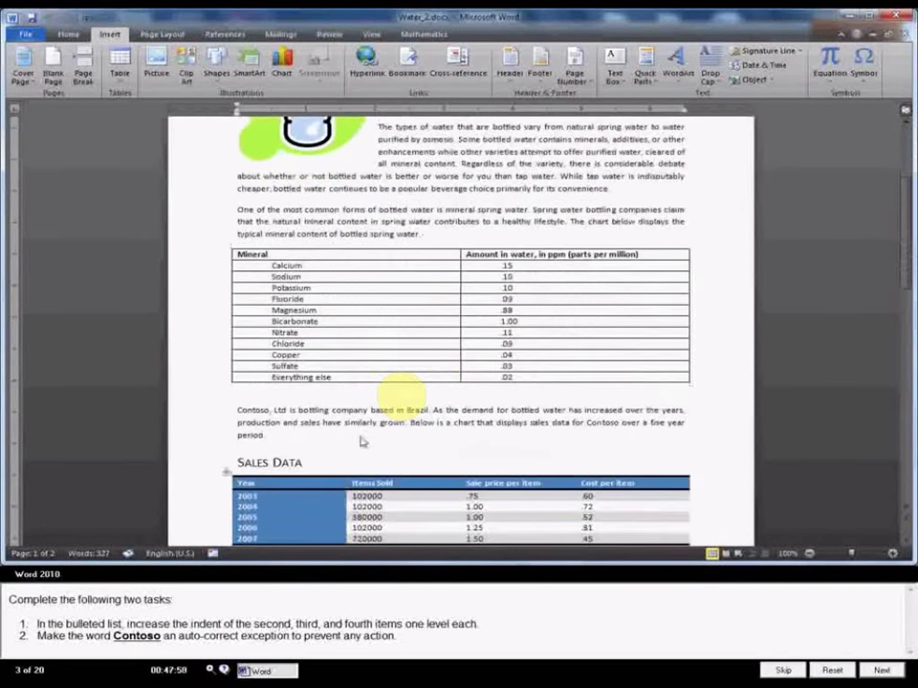
scroll(361, 442, down, 3)
scroll(361, 441, down, 1)
scroll(362, 442, down, 4)
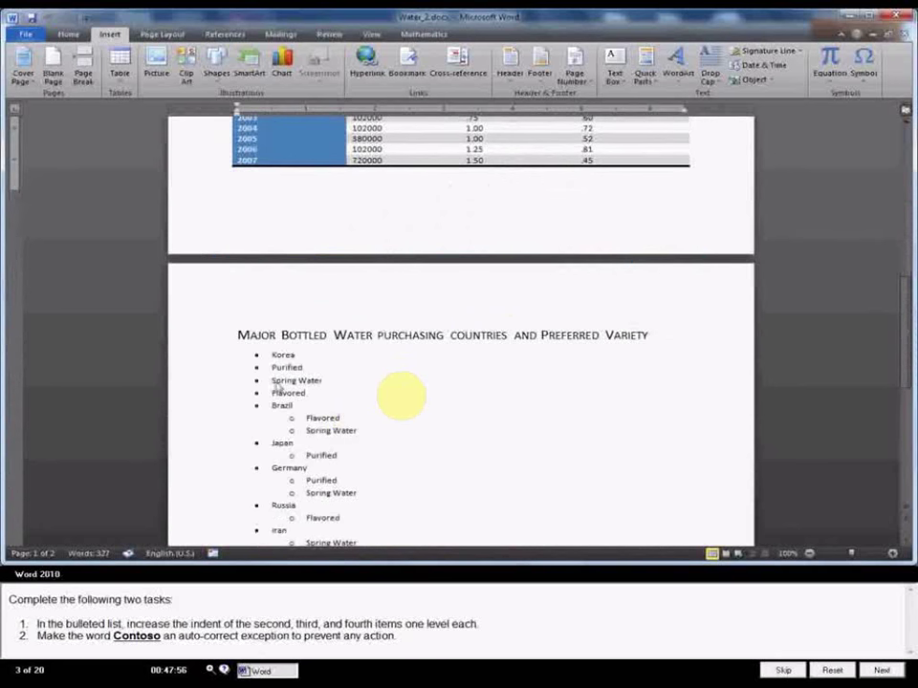
drag(270, 368, 328, 393)
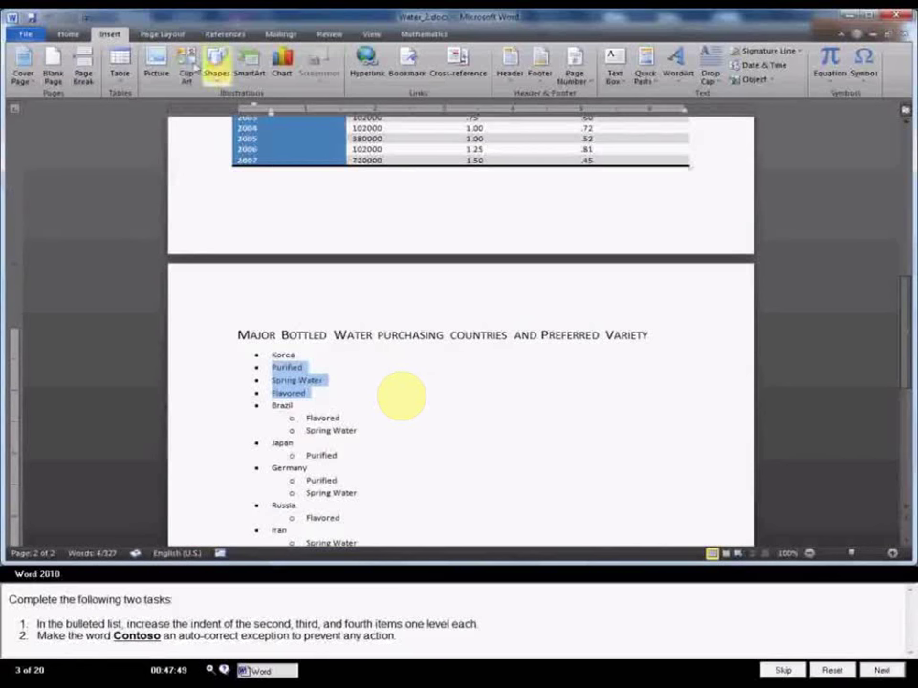
click(68, 34)
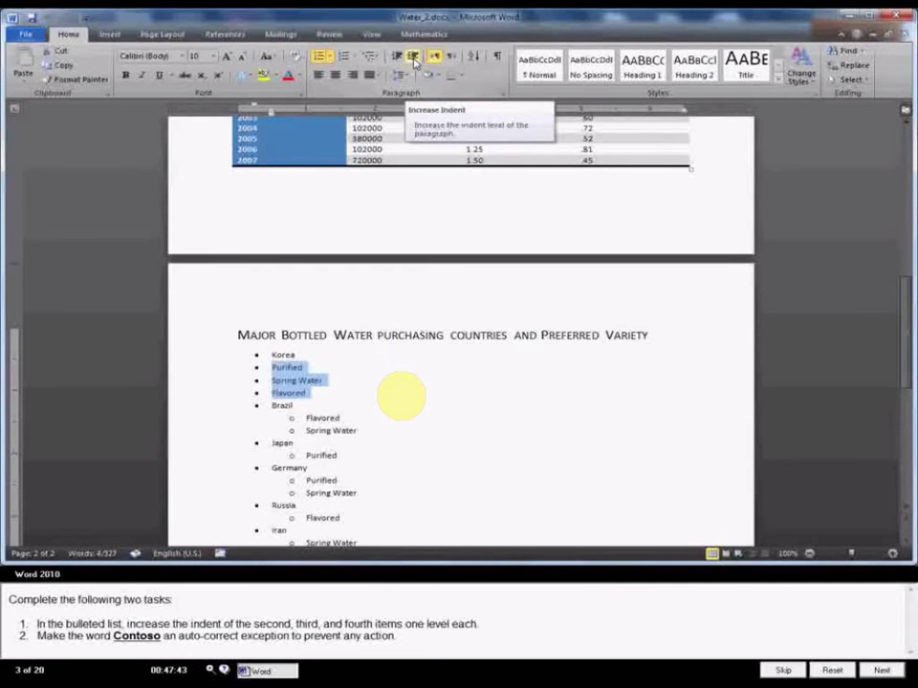
click(414, 59)
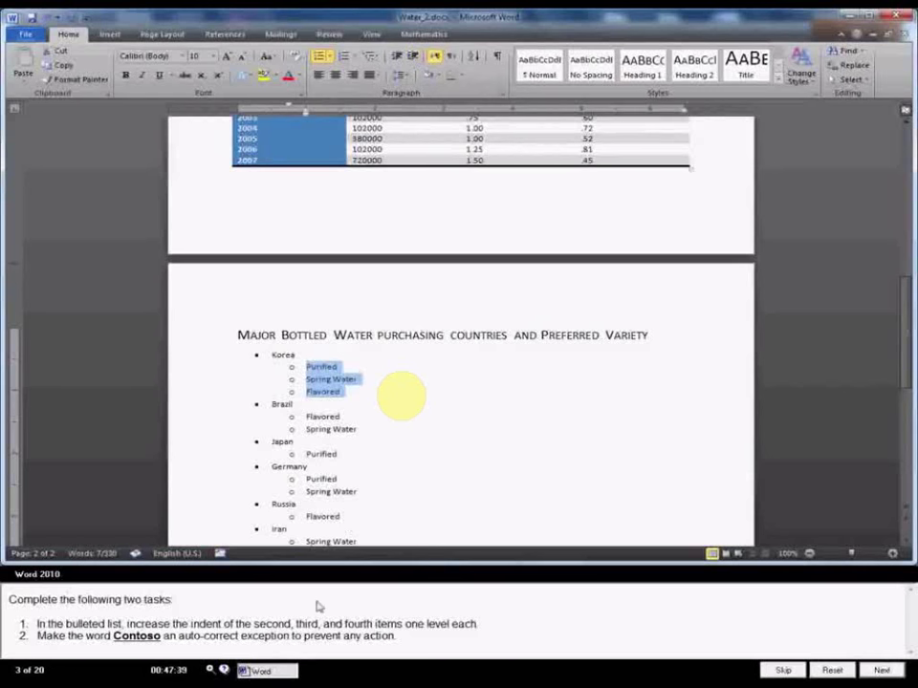
- Add Contoso to the AutoCorrect Other Corrections exceptions and close Word Options
click(26, 33)
click(50, 317)
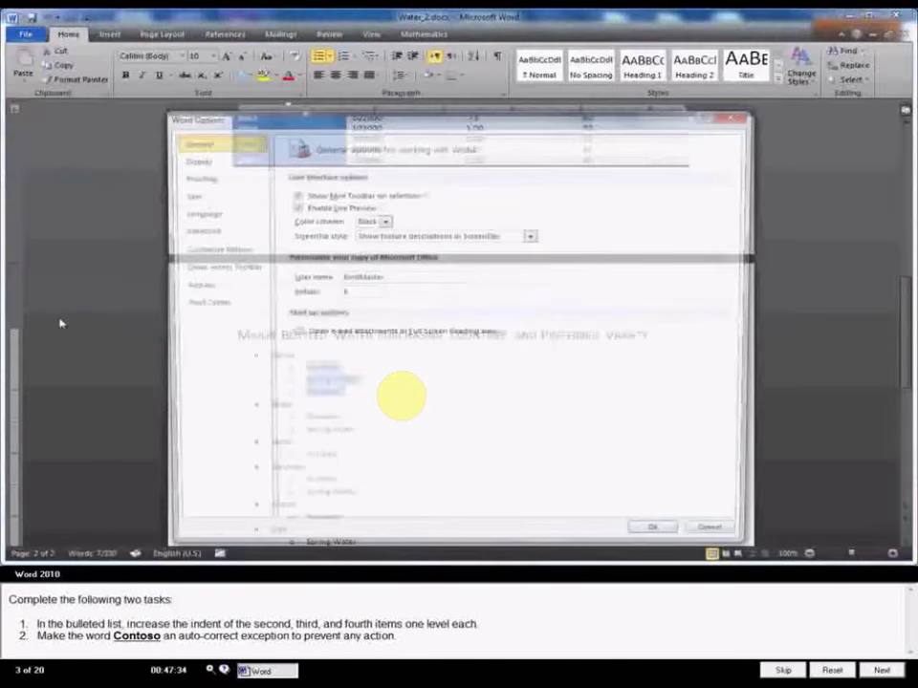
click(195, 177)
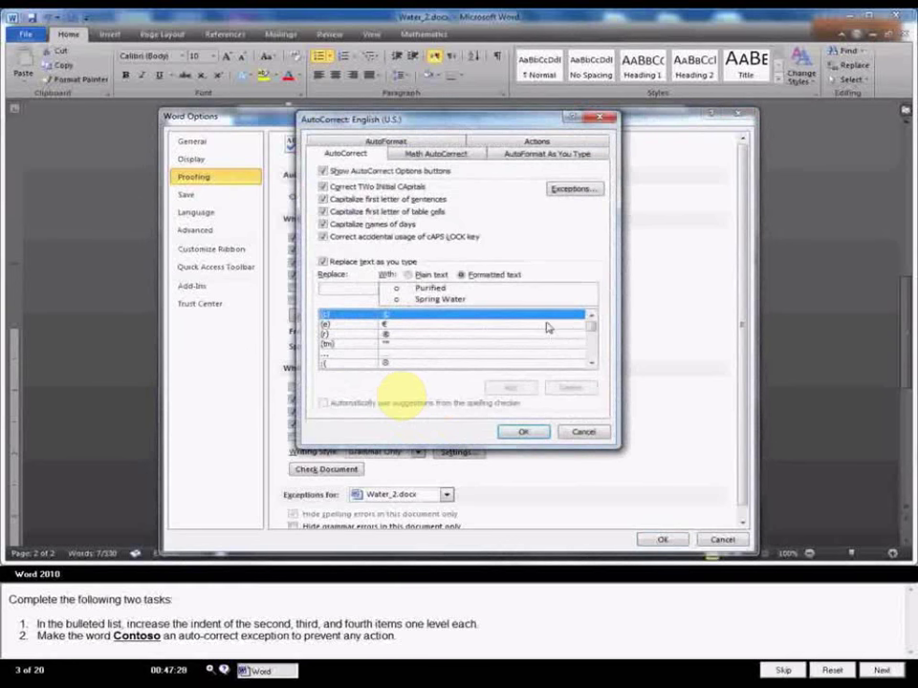
click(578, 189)
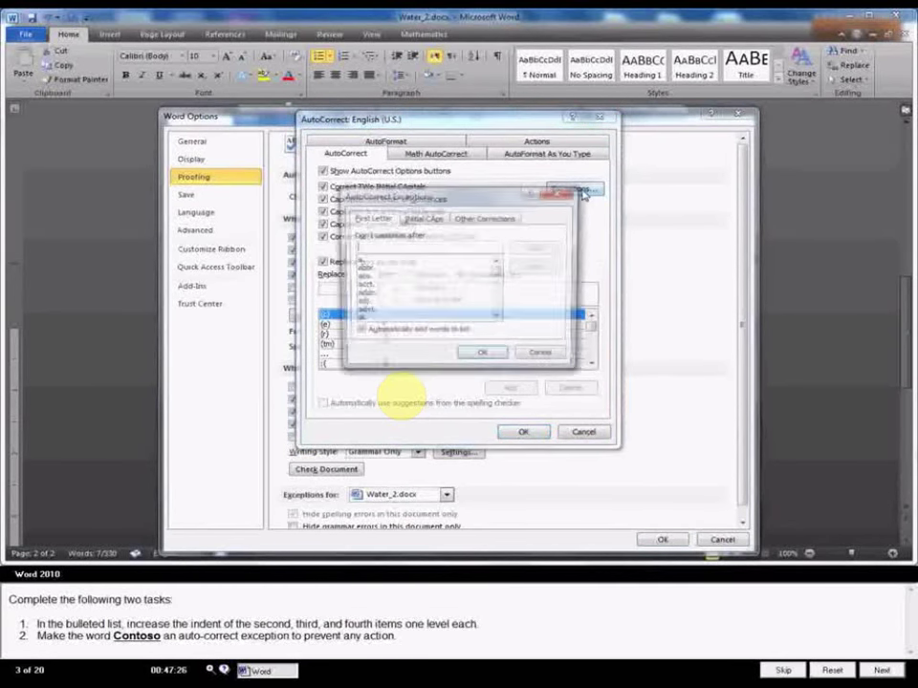
click(488, 218)
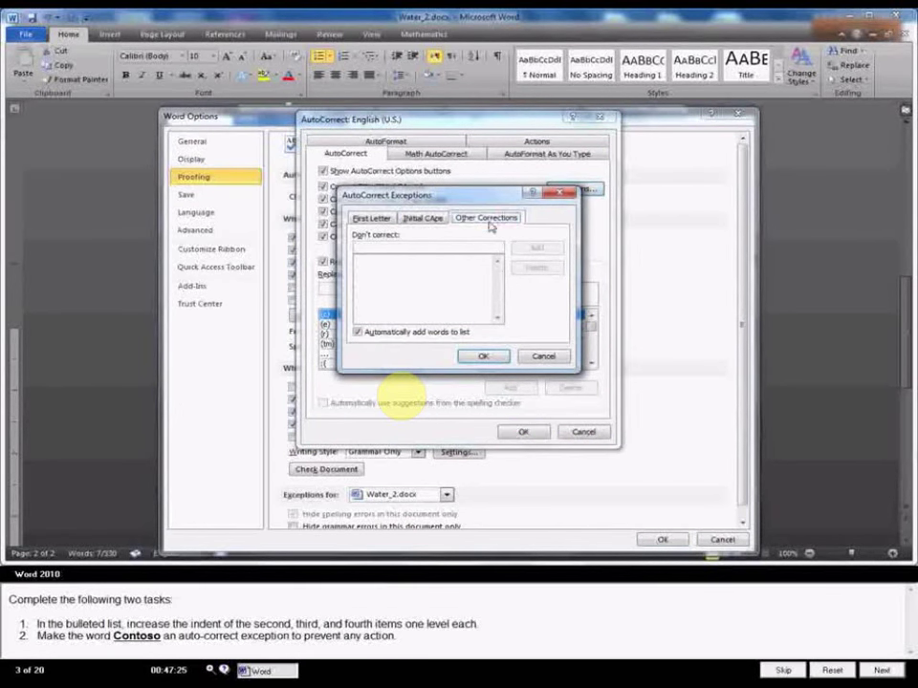
click(390, 251)
text(Con)
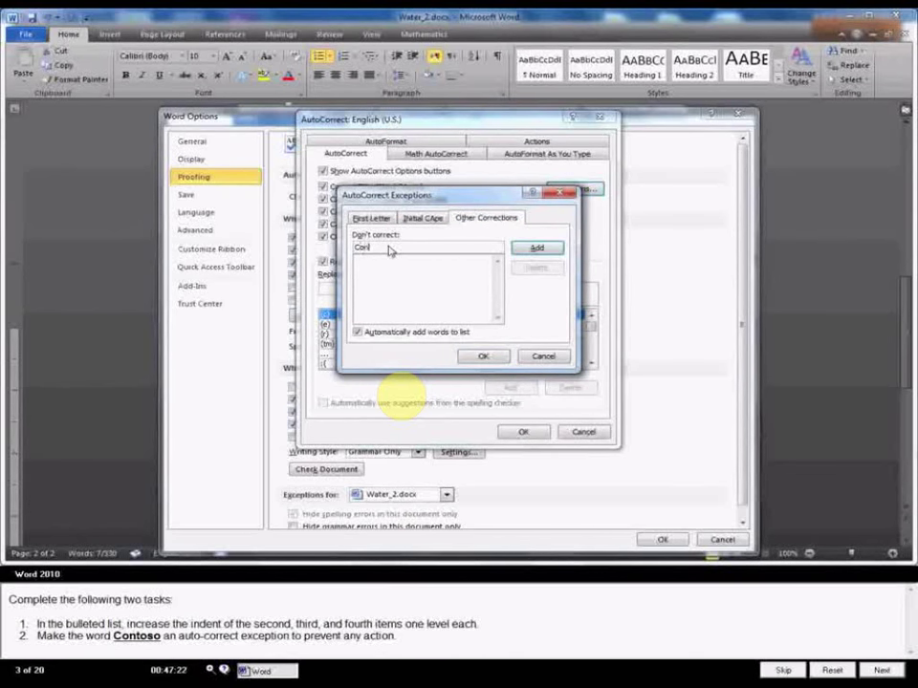
text(toso)
click(536, 248)
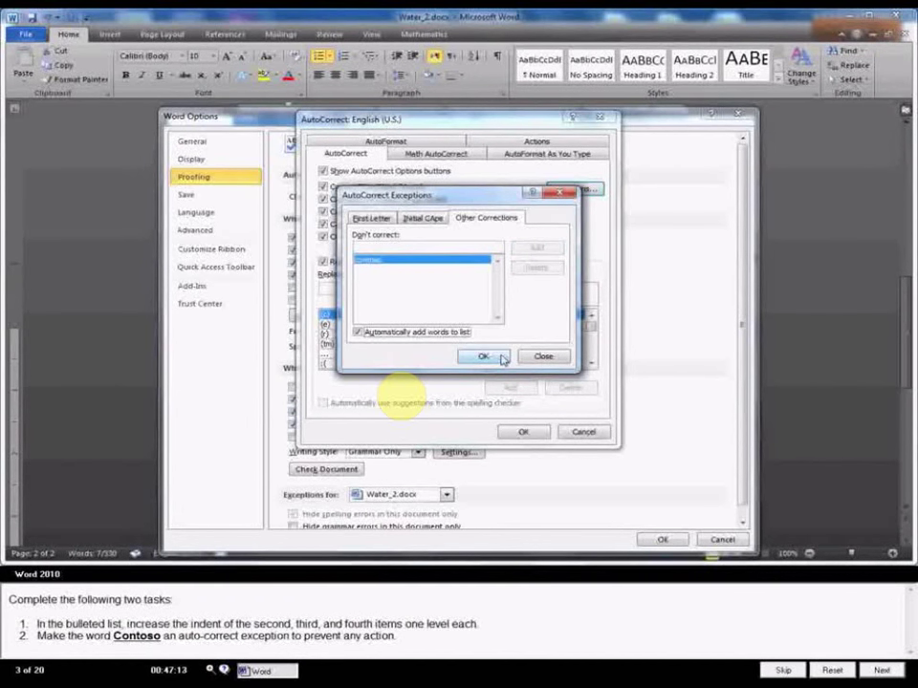
click(503, 359)
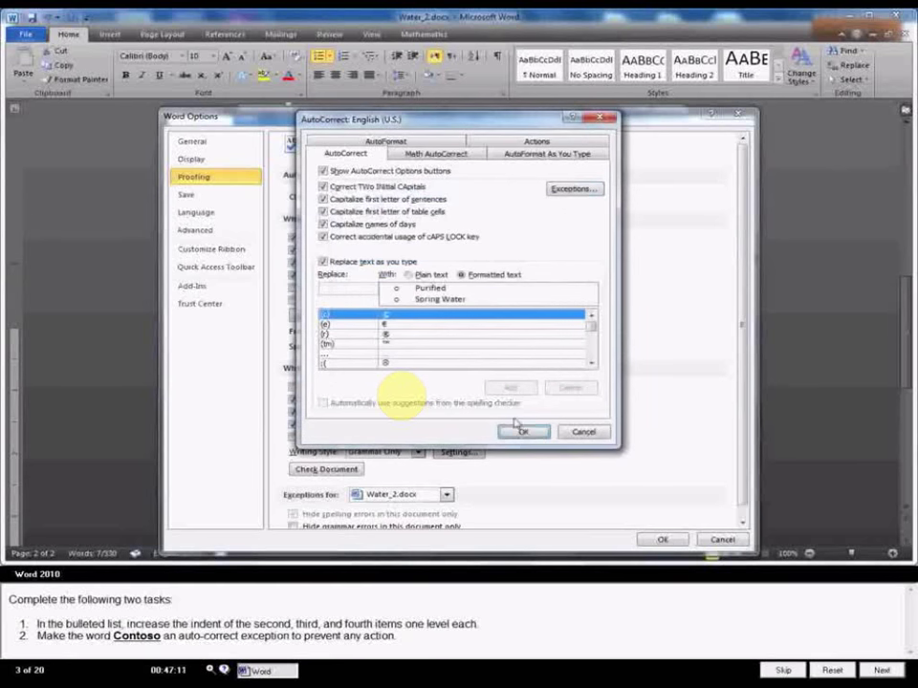
click(578, 431)
click(662, 540)
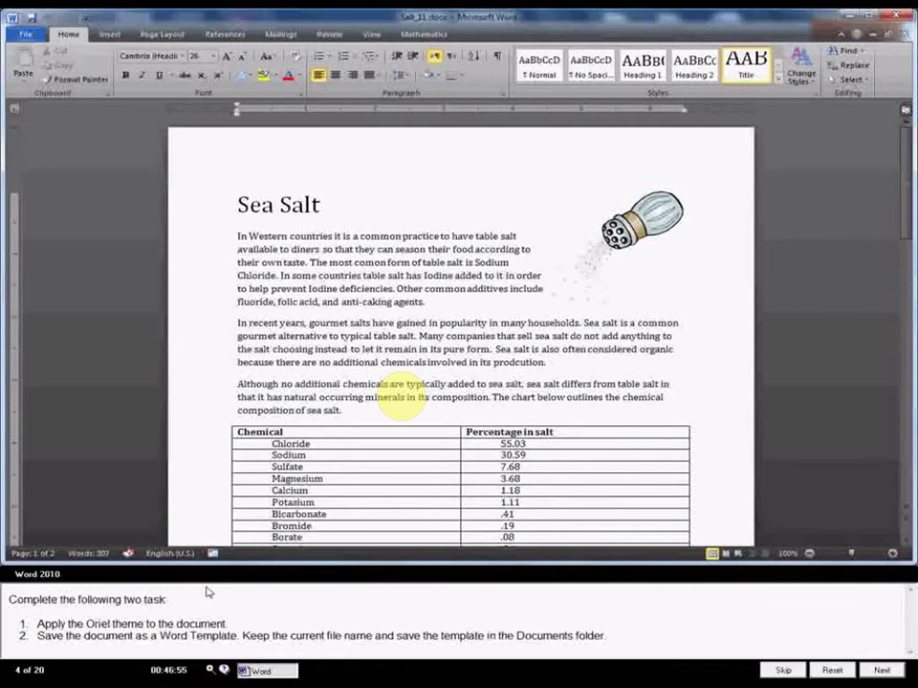
- Apply the Oriel theme from the Page Layout Themes gallery
click(164, 35)
click(23, 67)
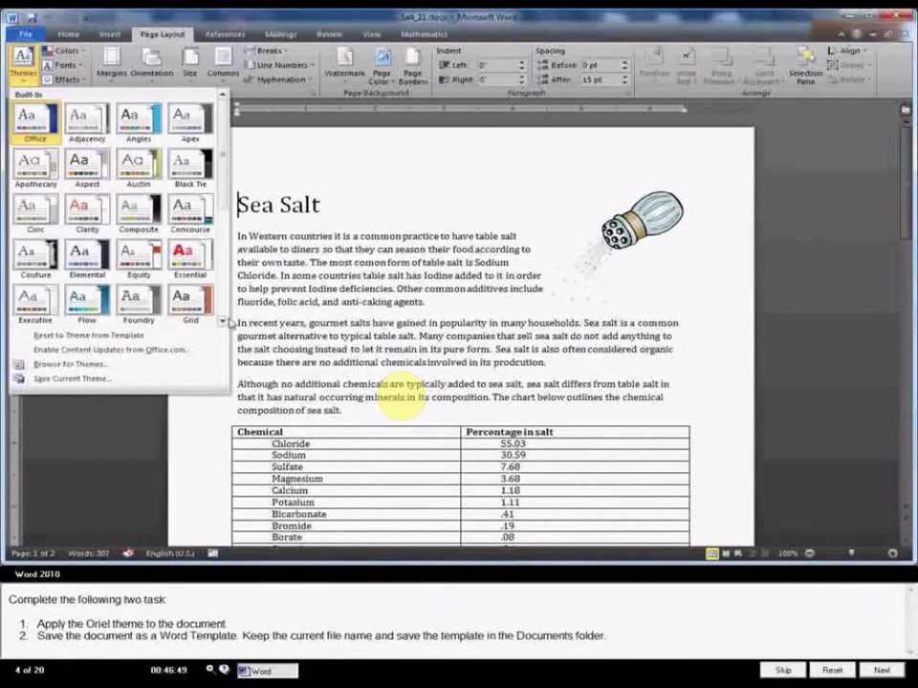
click(224, 322)
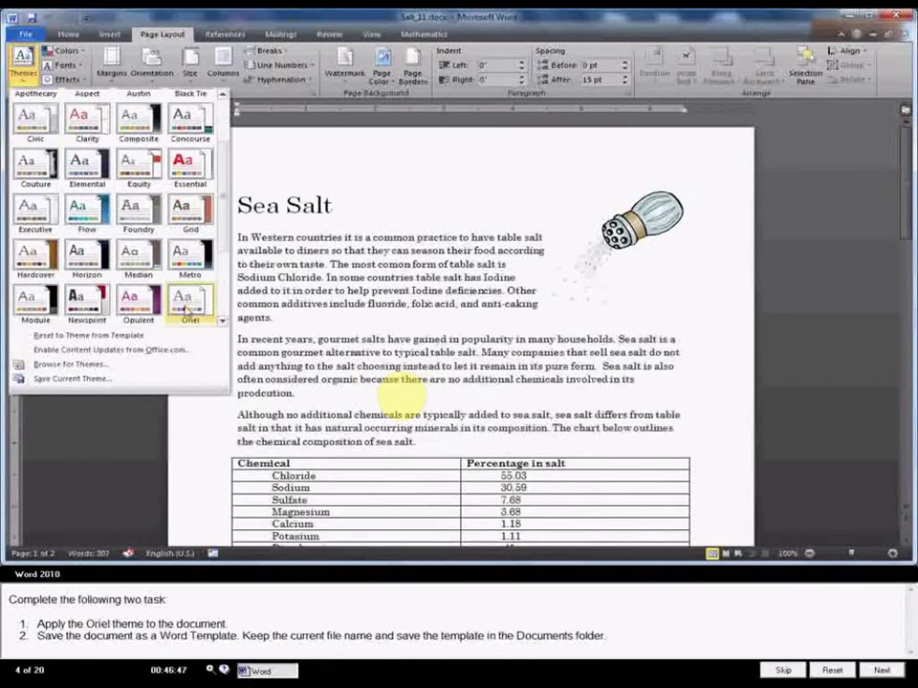
click(188, 306)
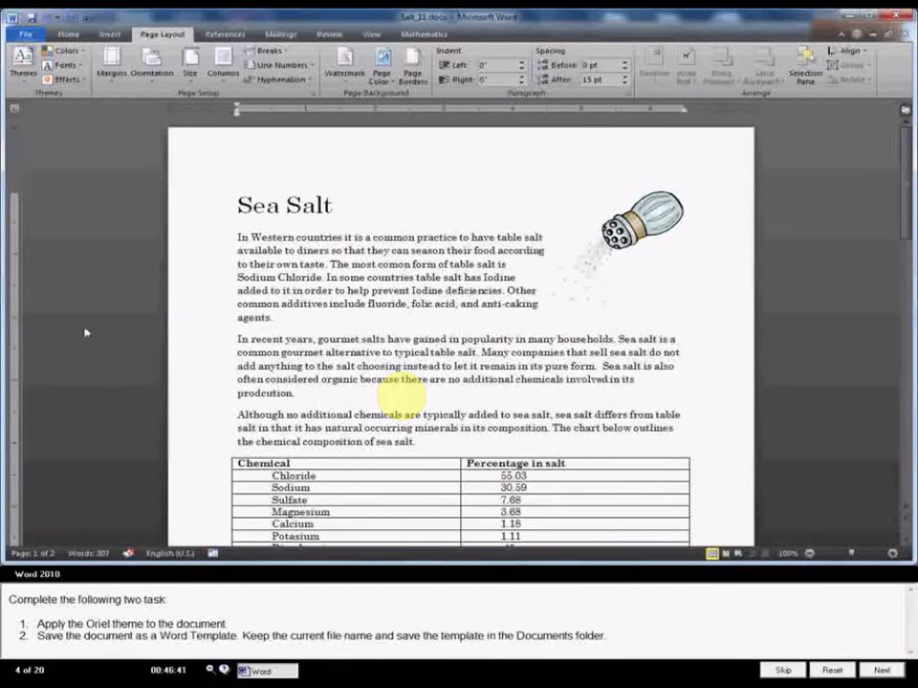
click(26, 36)
- Save the document as the Word template Salt_11.dotx in Documents and submit the task
click(52, 74)
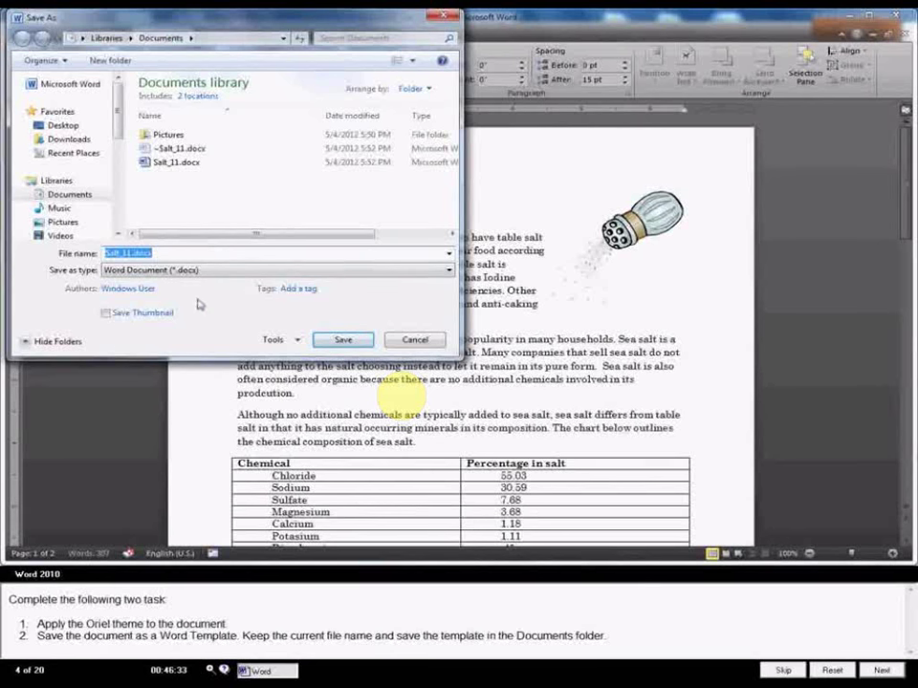
click(449, 270)
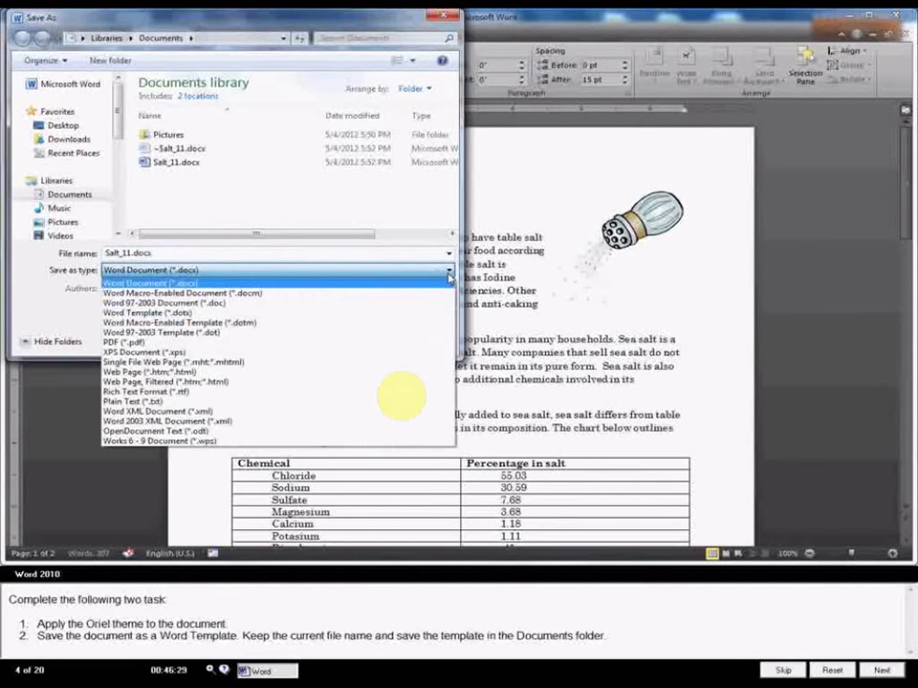
click(321, 314)
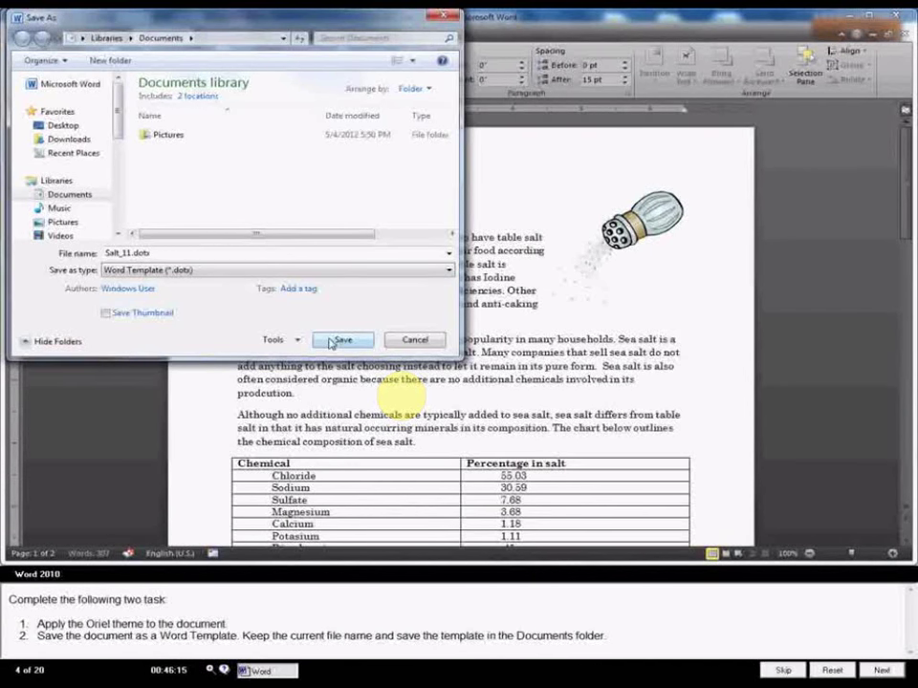
click(332, 342)
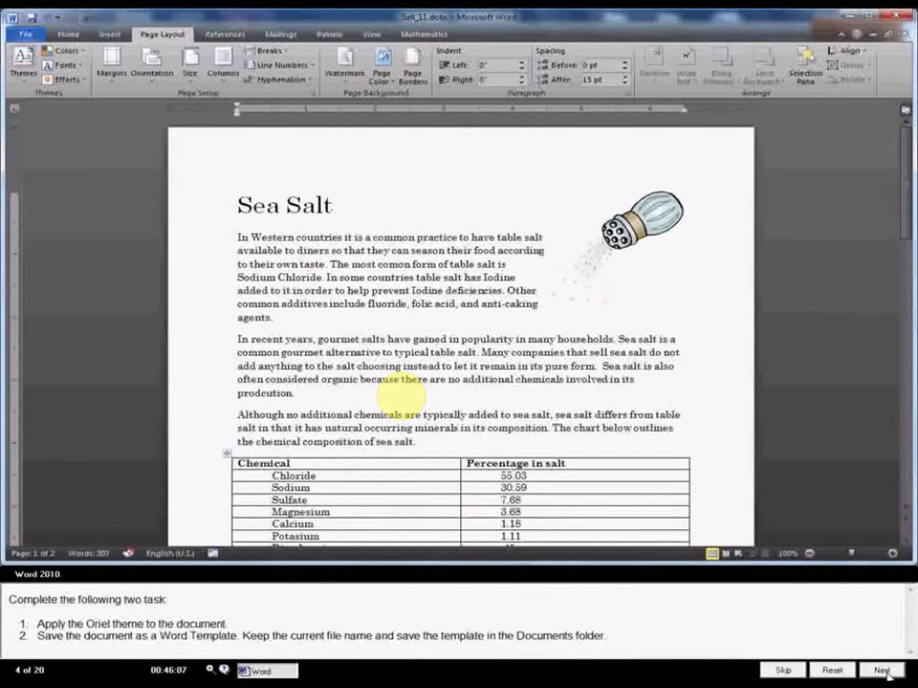
click(887, 673)
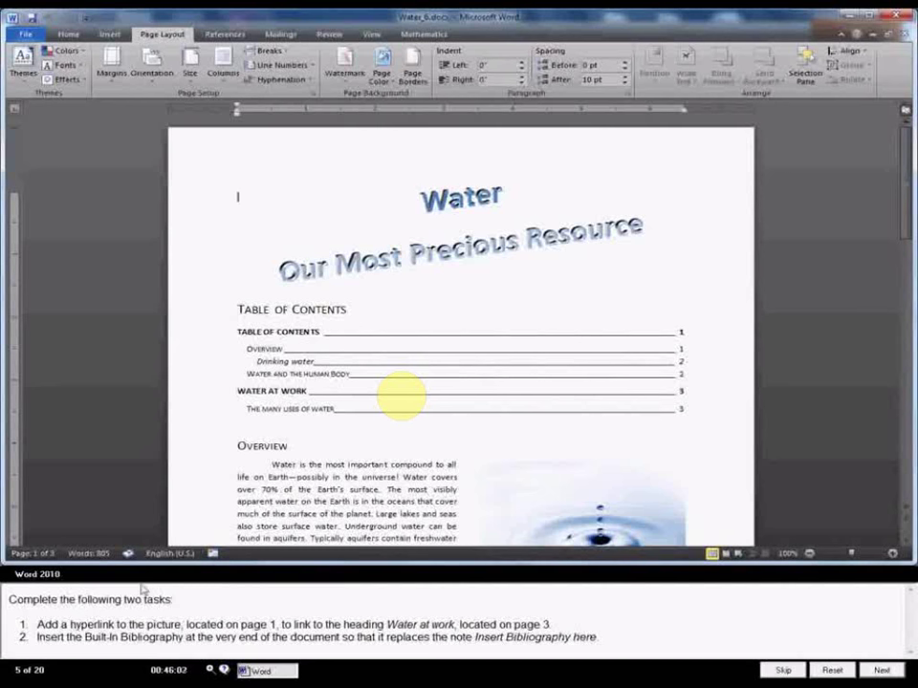
- Select the water-drop picture on page 1 beside the Overview text
scroll(402, 470, down, 2)
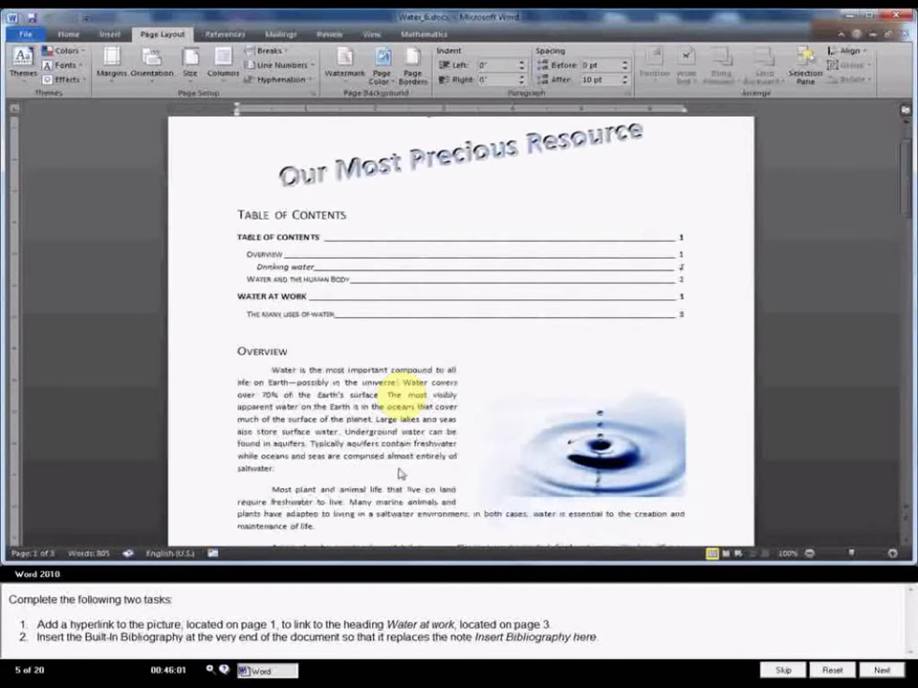
click(597, 435)
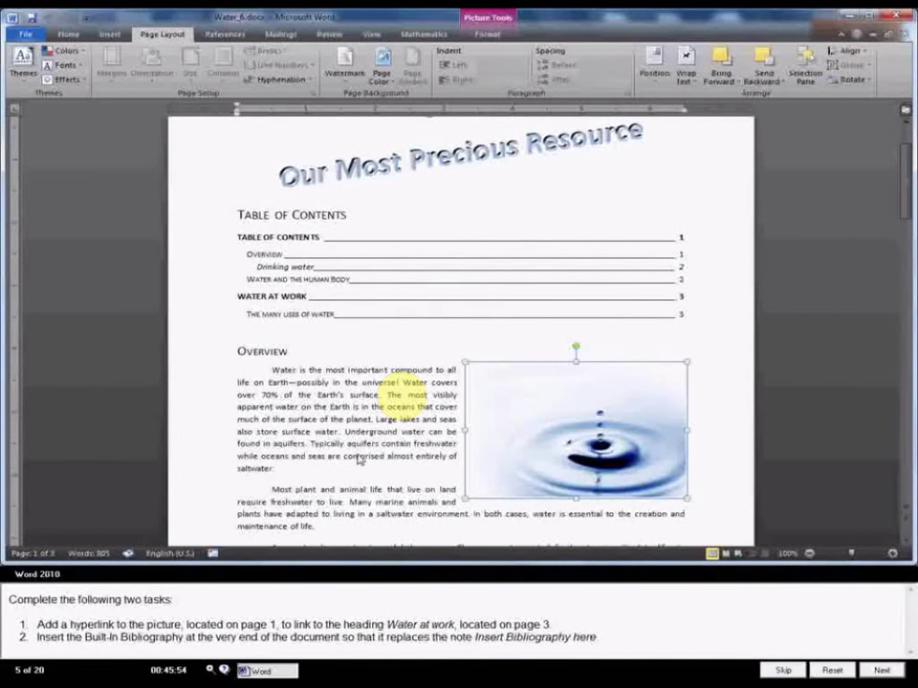
click(108, 35)
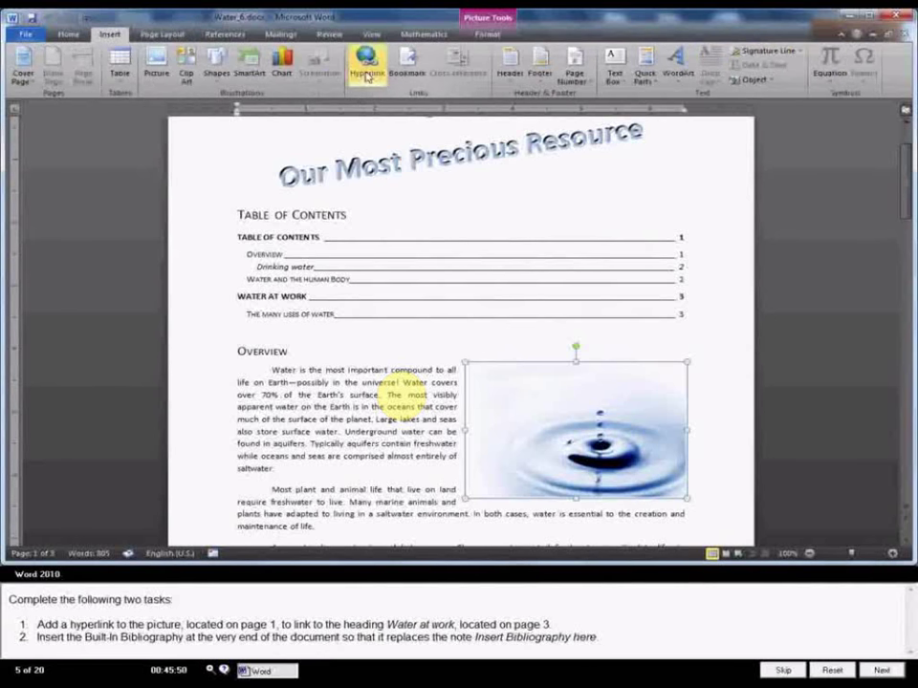
- Hyperlink the water-drop picture to the 'Water at work' heading in this document
click(366, 69)
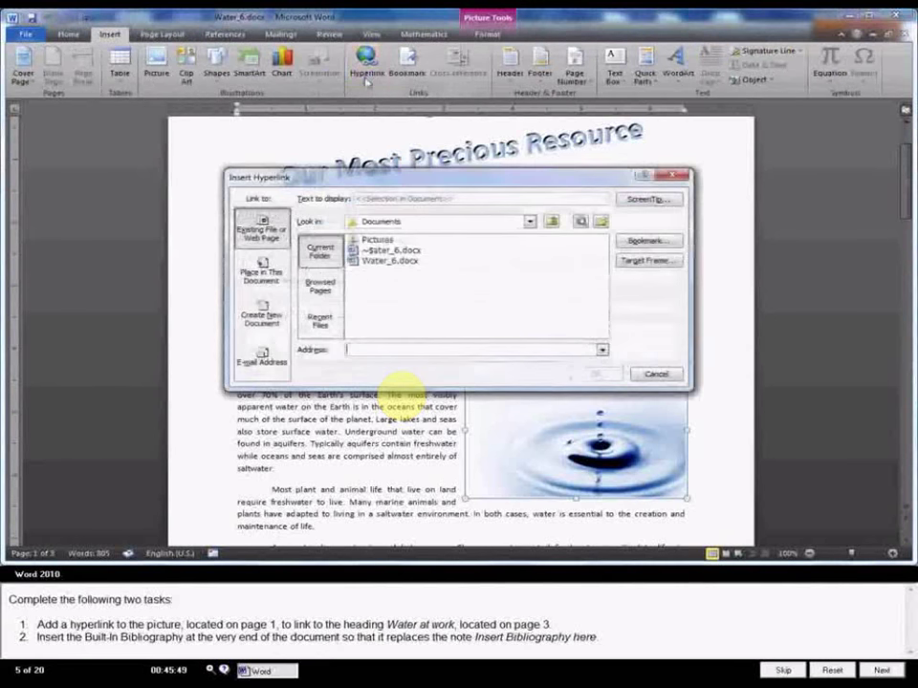
click(262, 271)
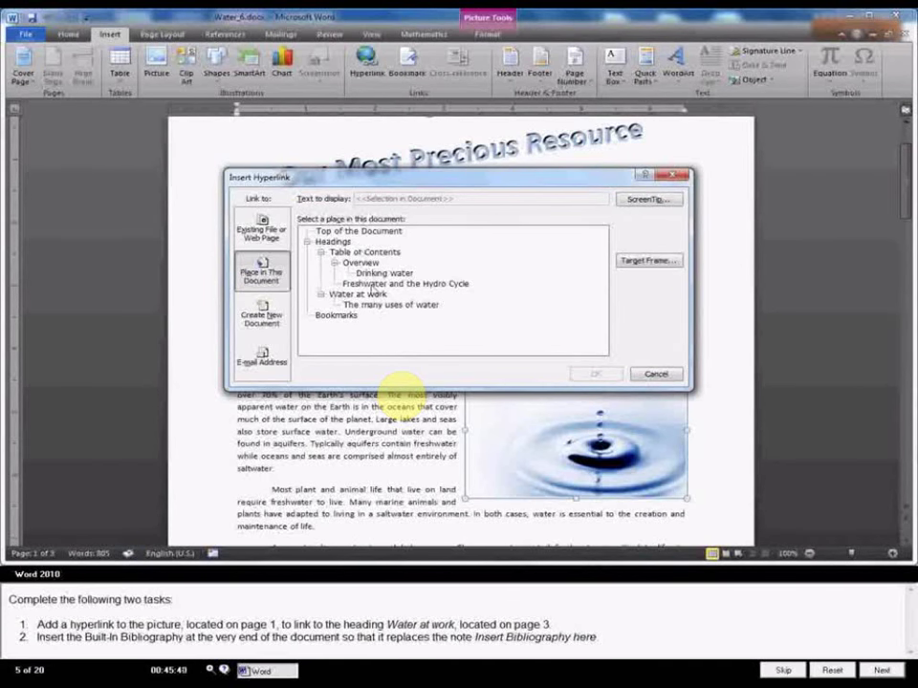
click(369, 295)
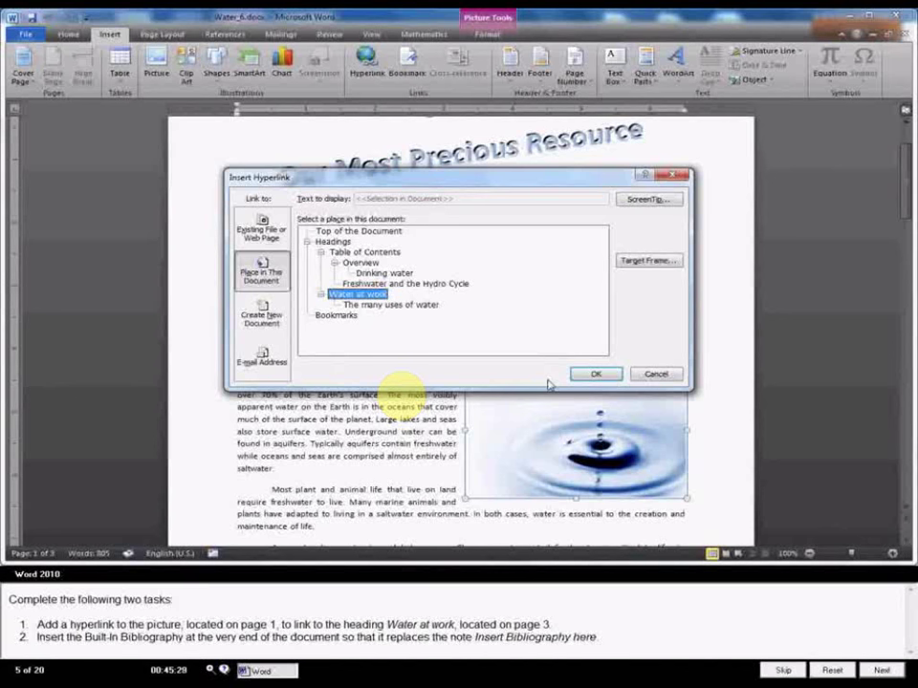
click(595, 374)
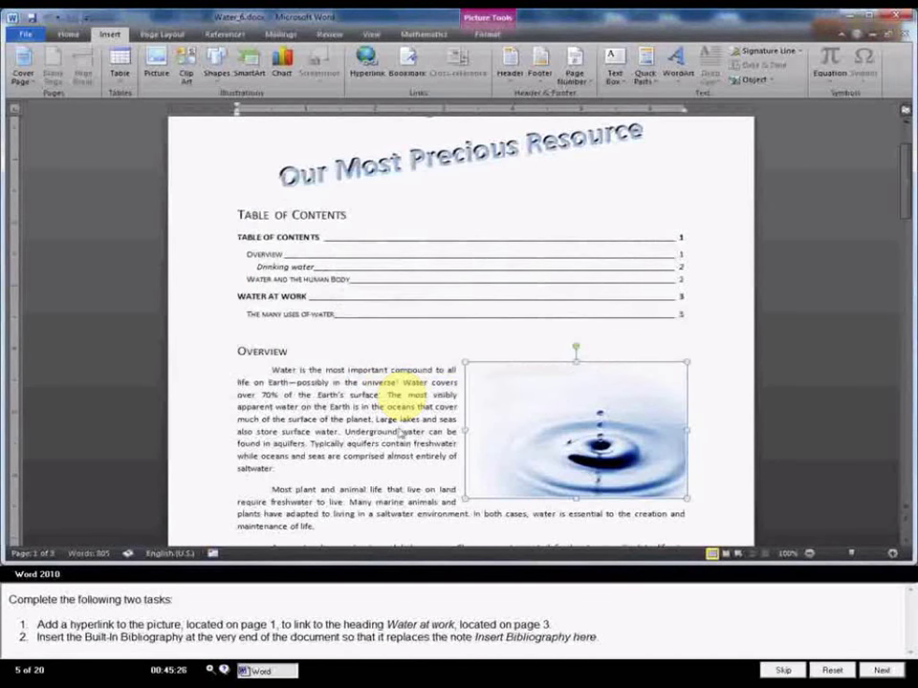
- Scroll to the end of page 3 and select the 'Insert Bibliography here' note
scroll(478, 402, down, 5)
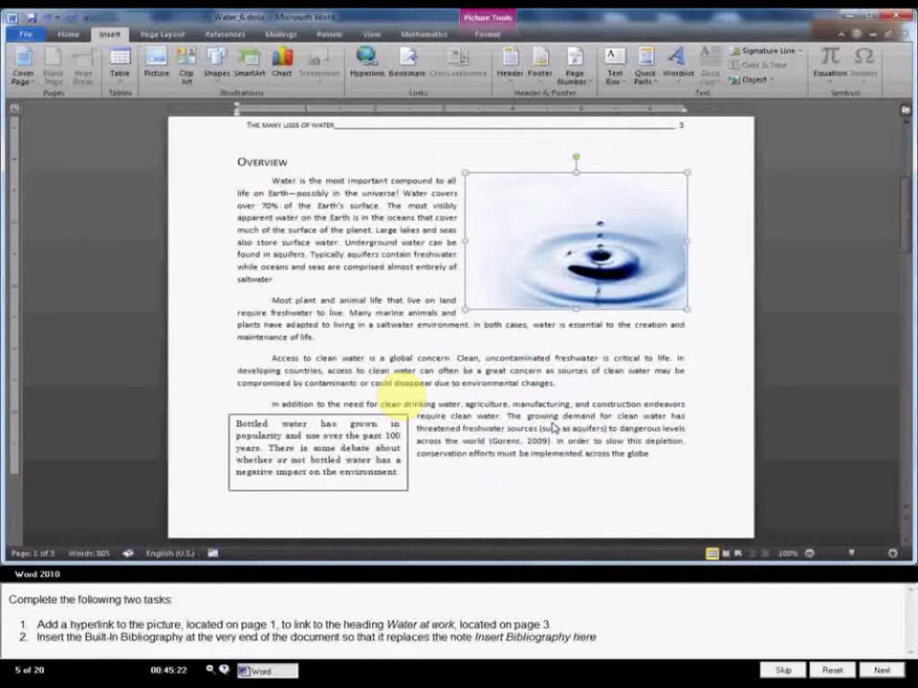
scroll(553, 429, down, 1)
scroll(553, 429, down, 3)
scroll(552, 428, down, 4)
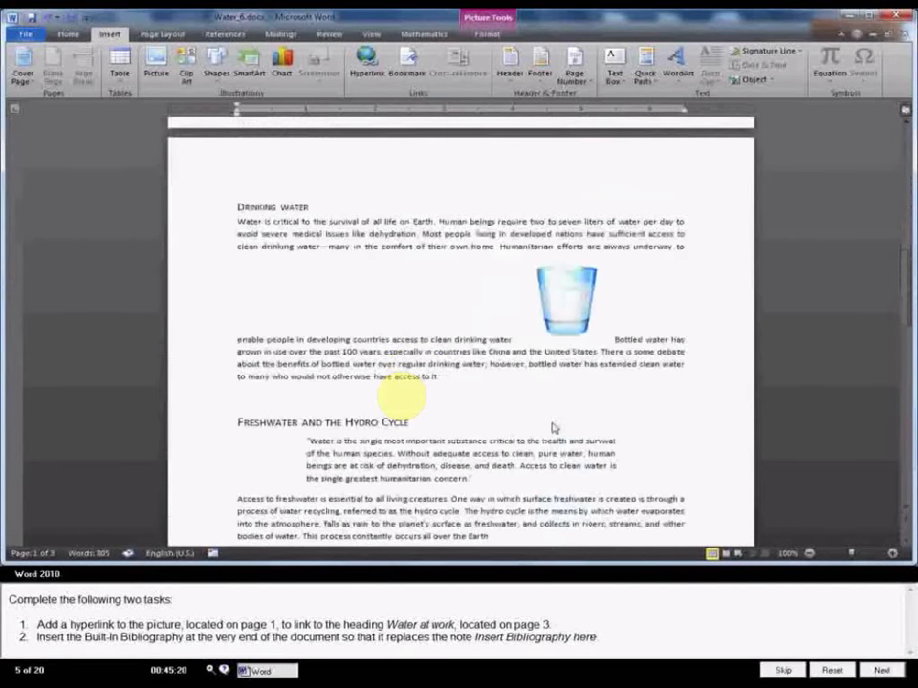
scroll(552, 428, down, 3)
scroll(552, 428, down, 5)
scroll(552, 429, down, 4)
scroll(552, 428, down, 1)
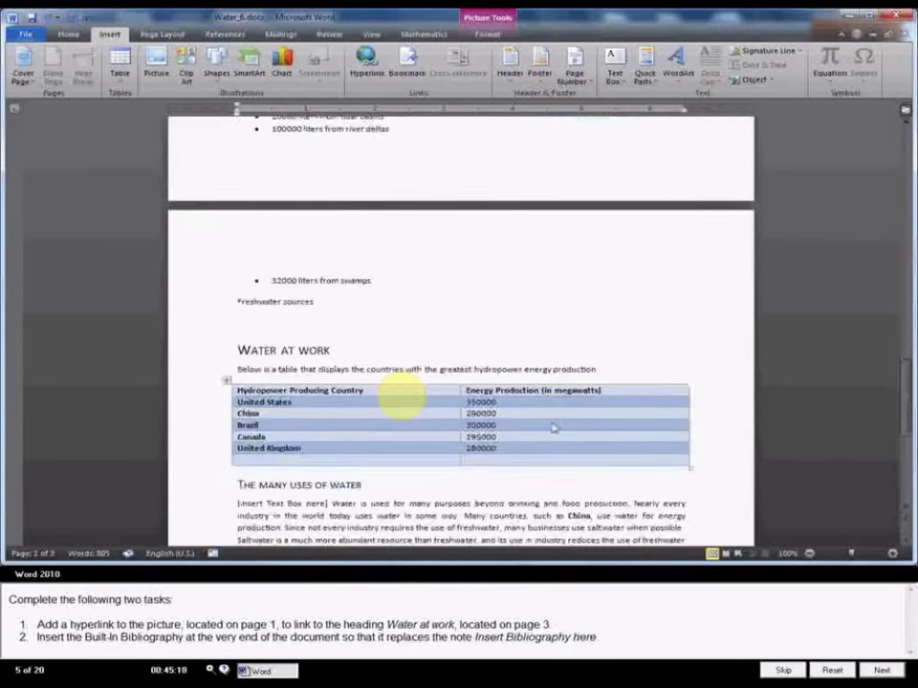
scroll(553, 428, down, 4)
scroll(552, 428, down, 3)
scroll(553, 428, down, 2)
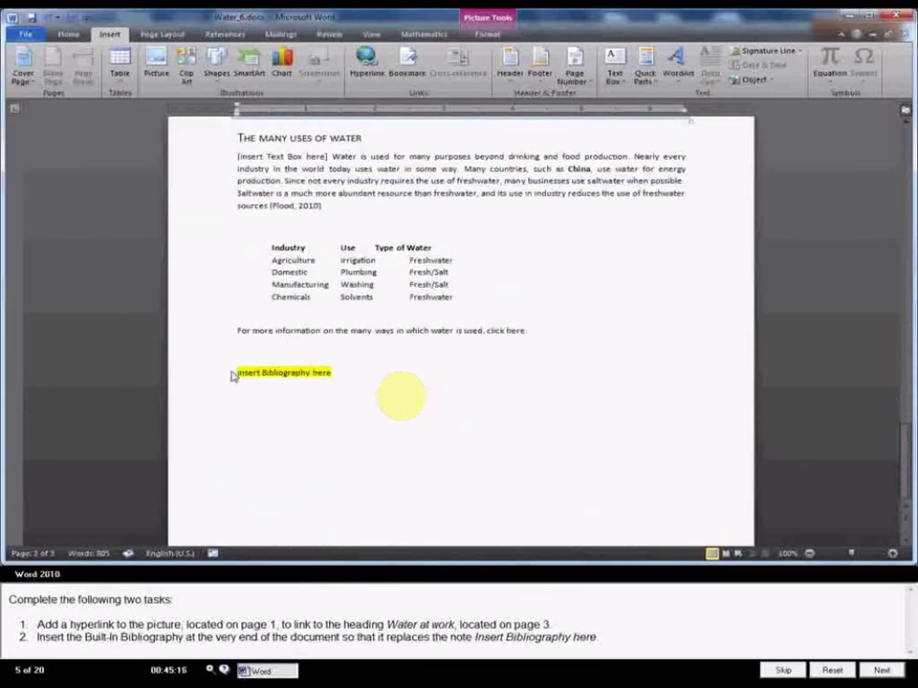
drag(236, 375, 333, 375)
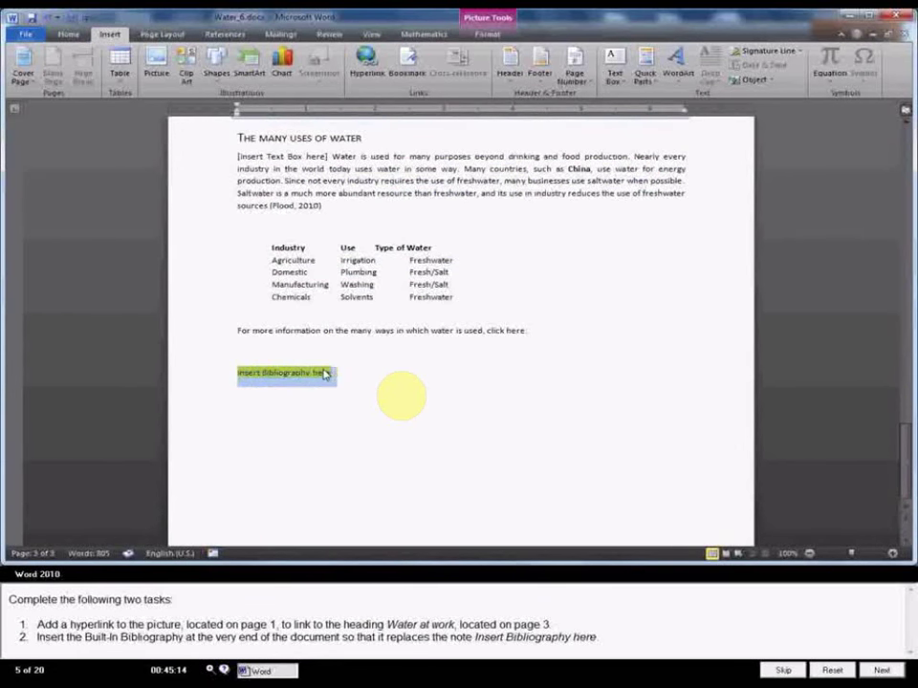
- Insert the built-in Bibliography building block over the note, listing the Flood, Gorenc and Myer sources
click(657, 88)
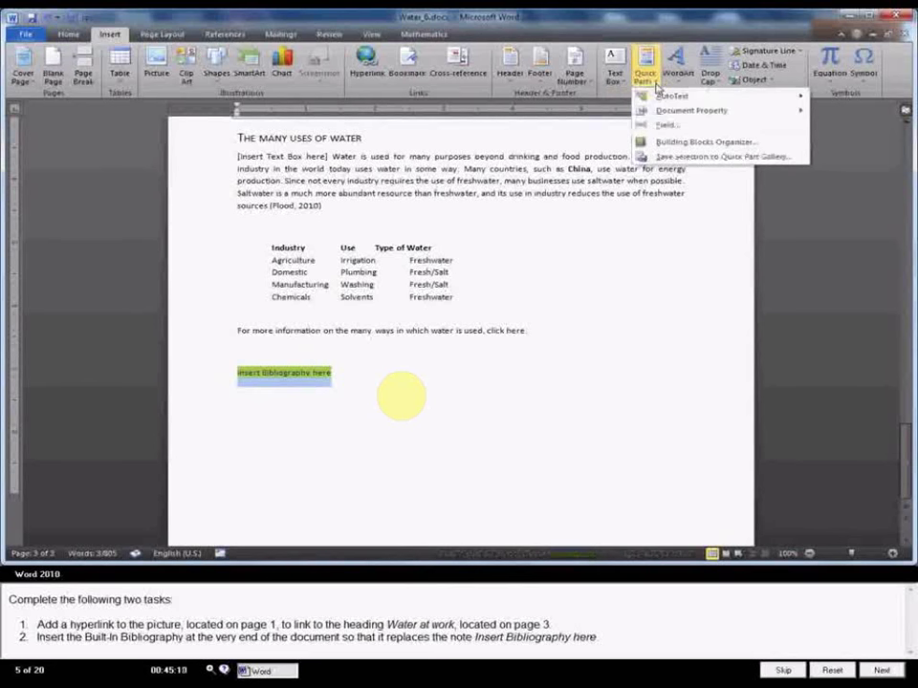
click(705, 141)
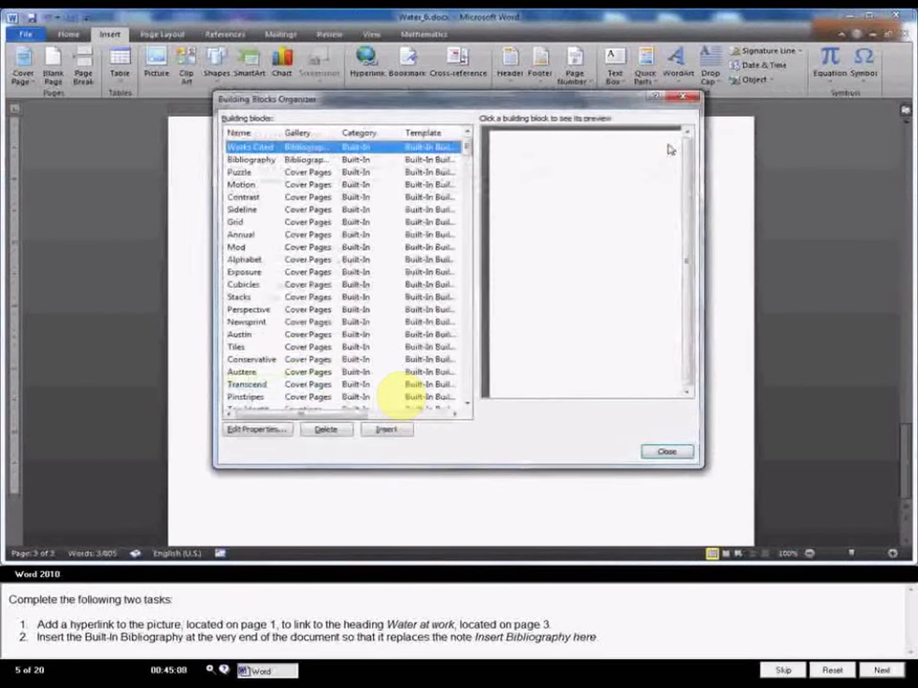
click(310, 161)
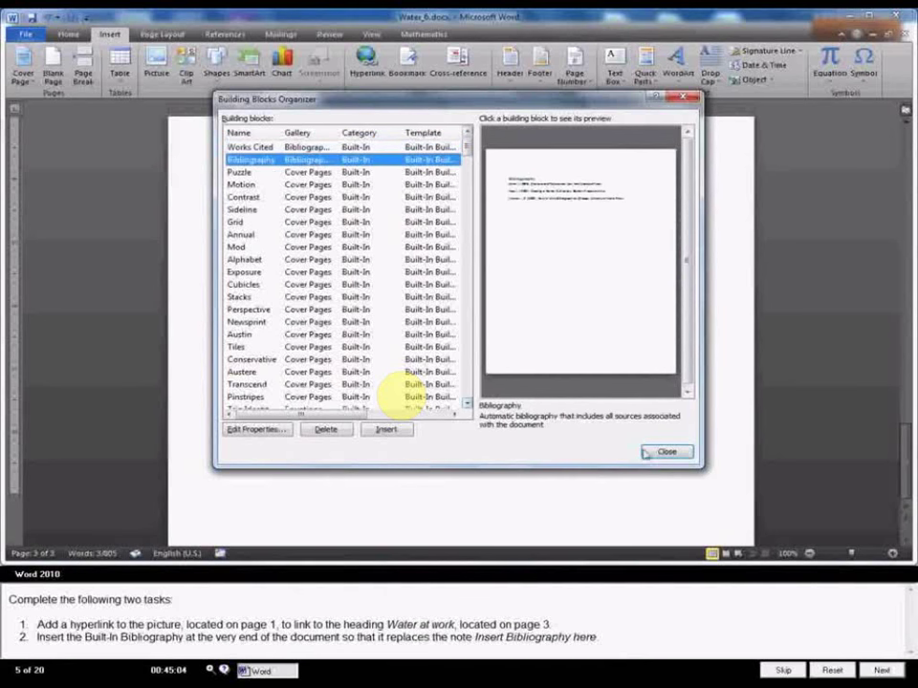
click(386, 429)
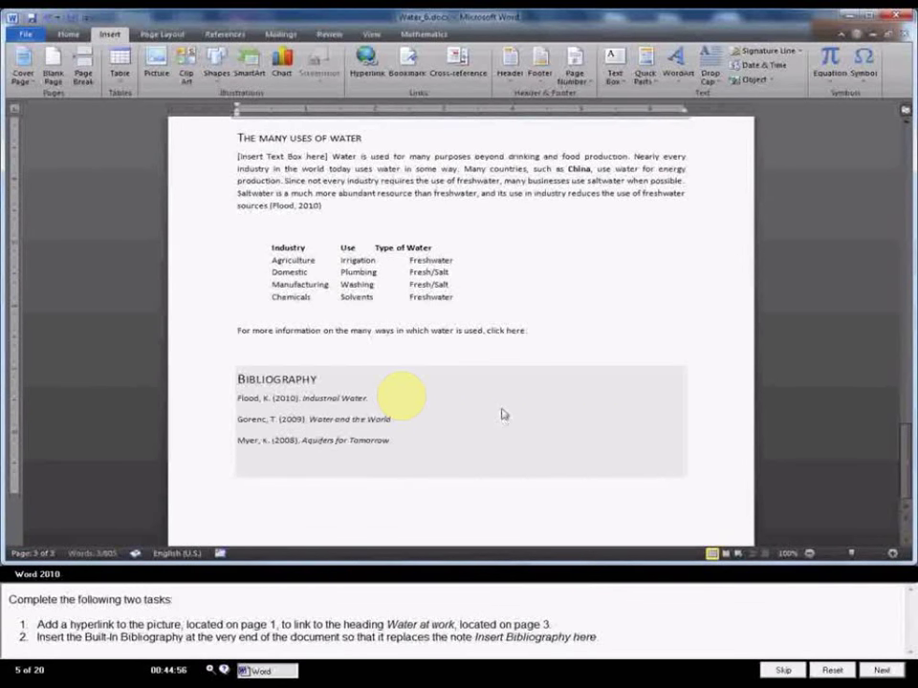
- Check the bibliography's style list and leave the inserted Bibliography unchanged
click(248, 481)
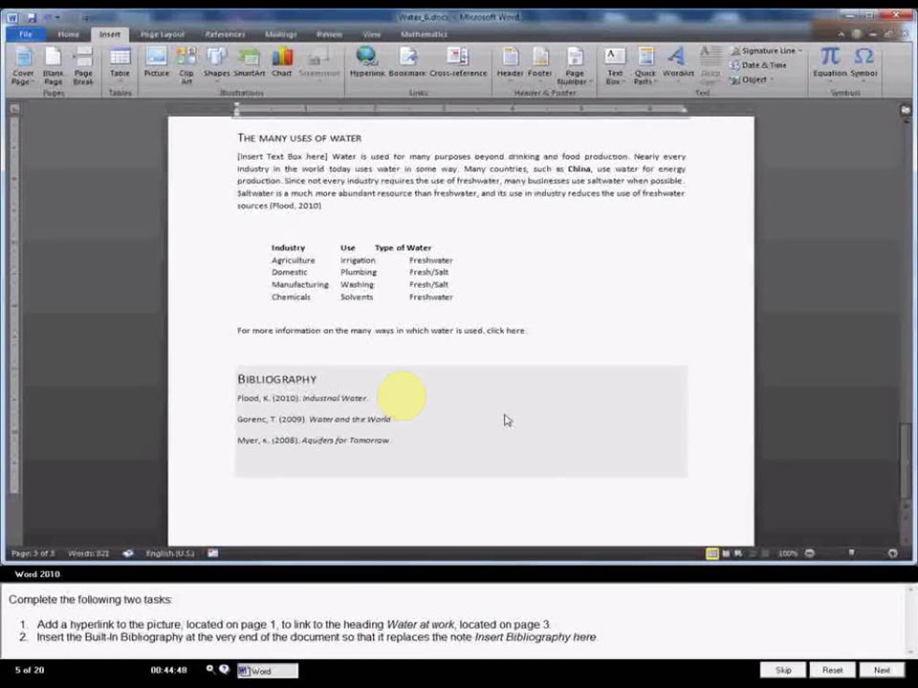
click(507, 421)
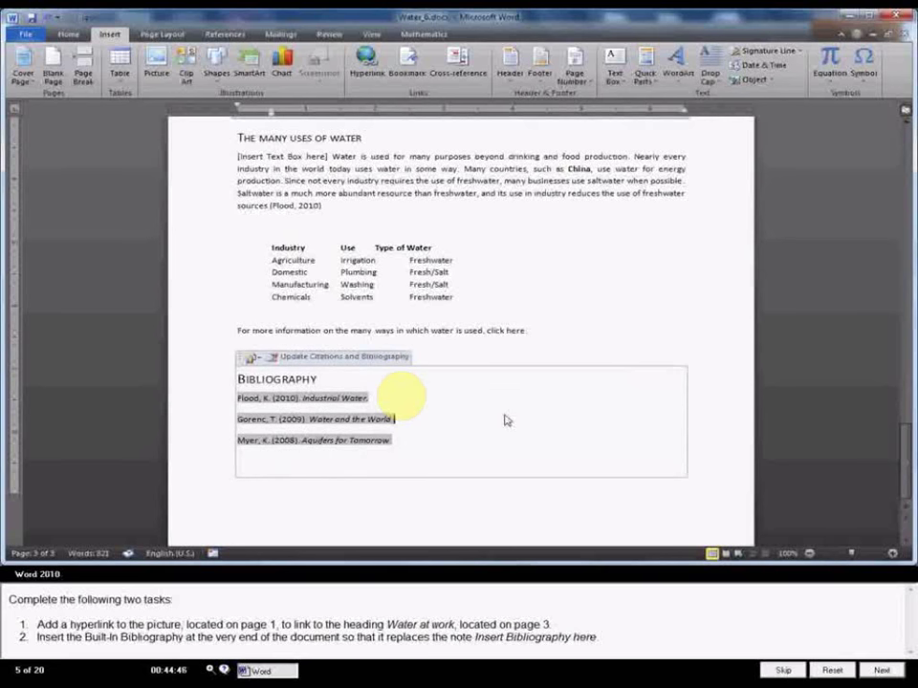
click(253, 358)
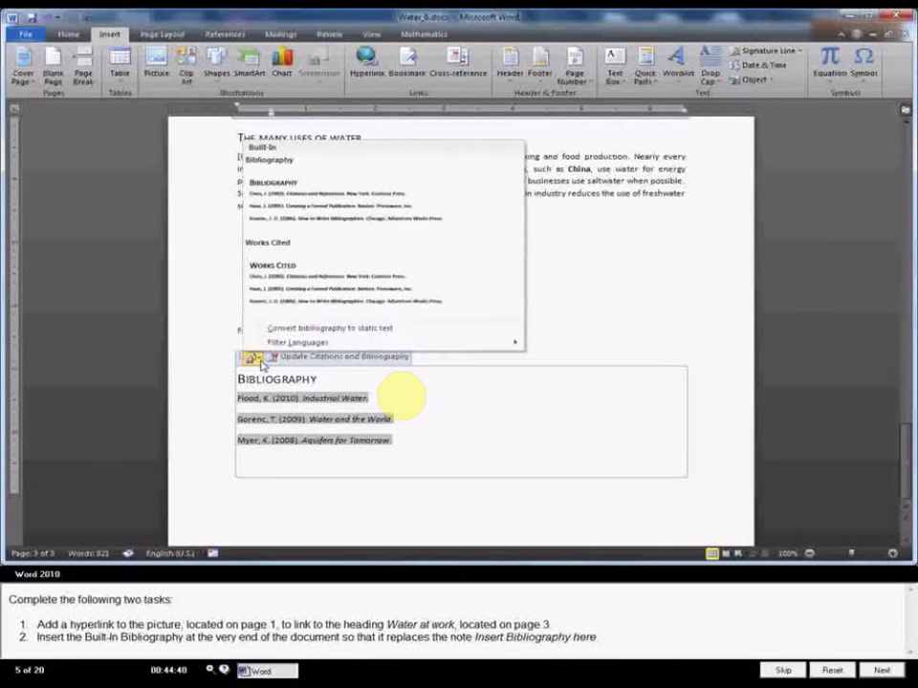
key(Escape)
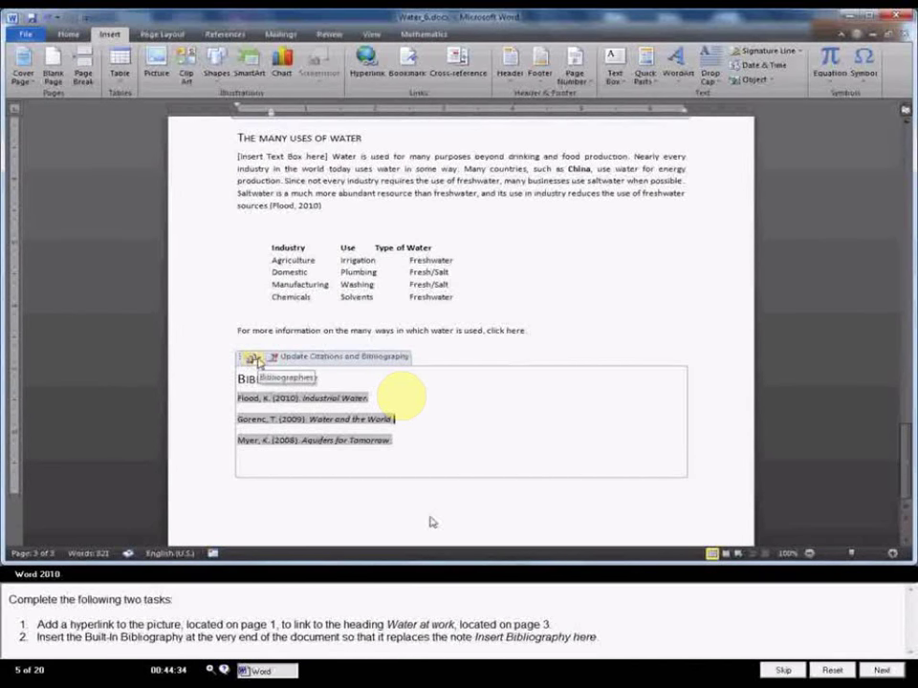
click(253, 358)
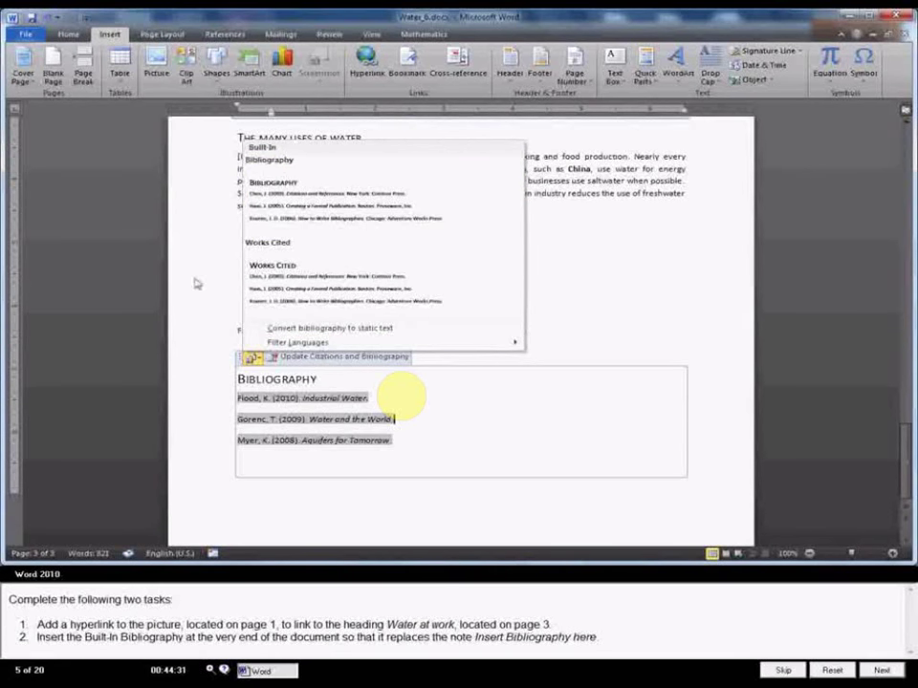
click(253, 358)
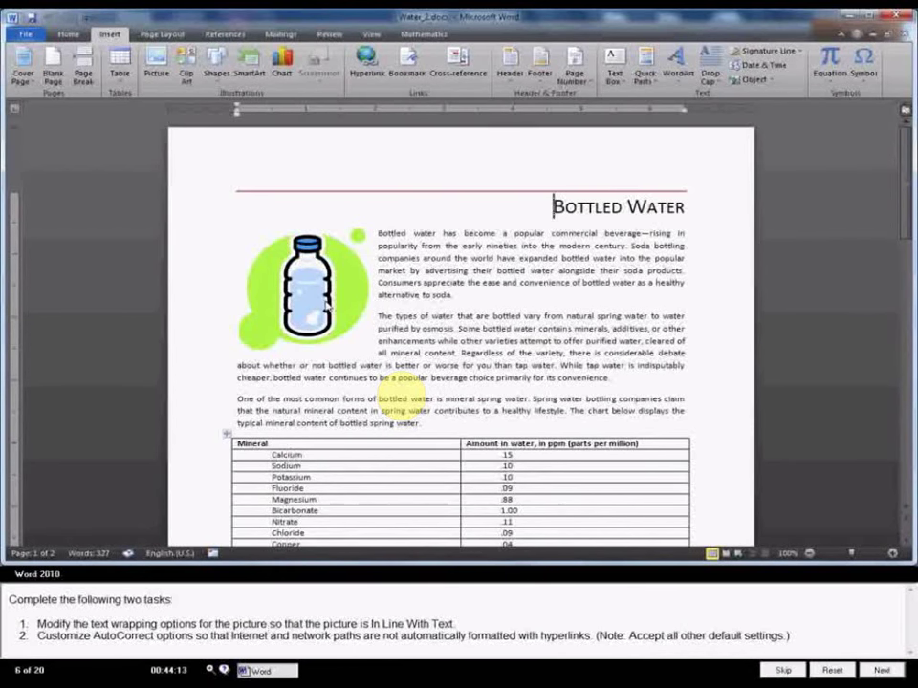
click(253, 239)
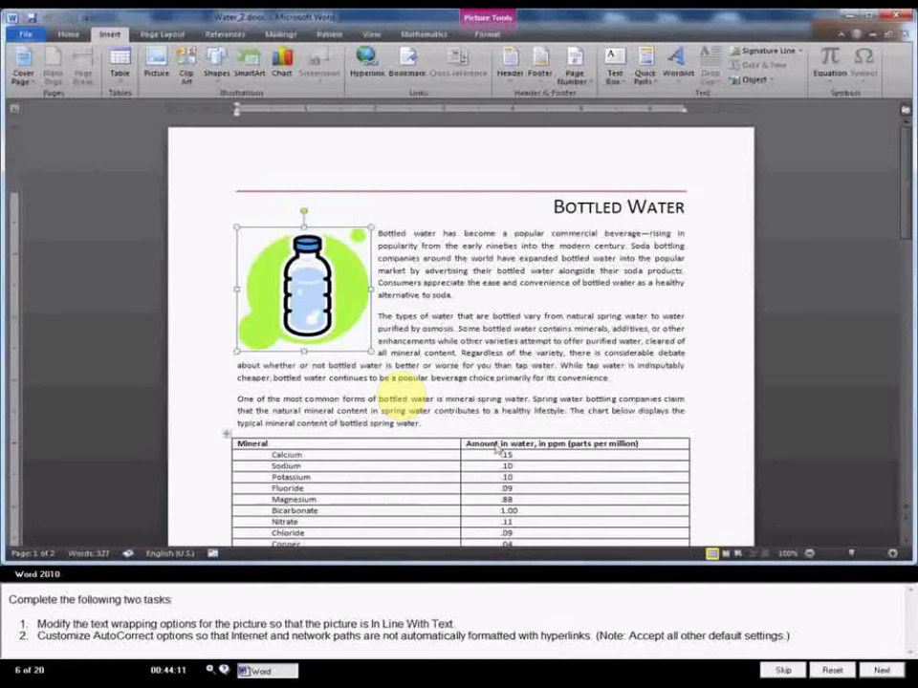
right_click(330, 293)
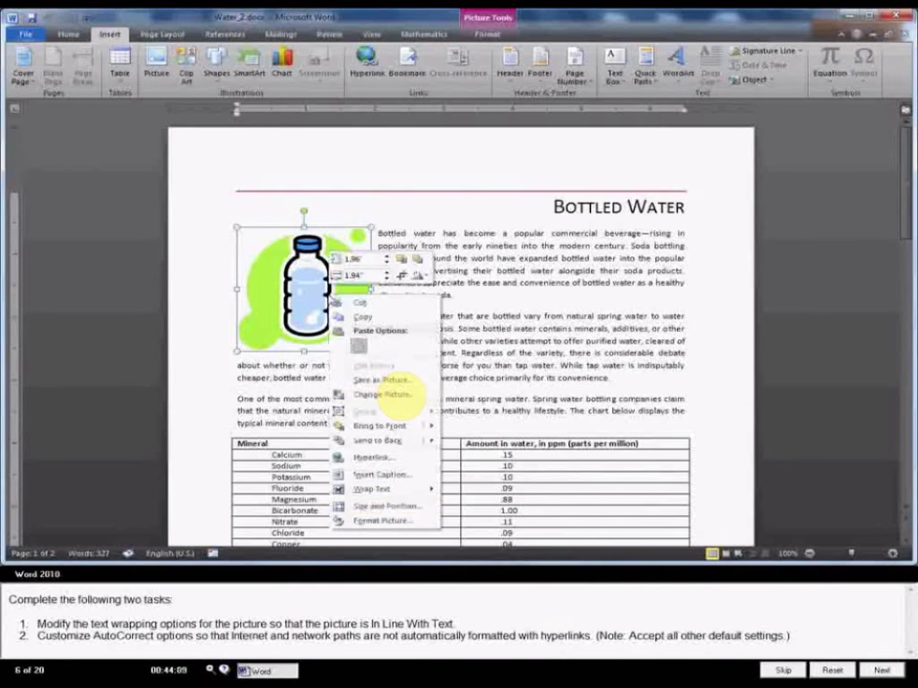
click(382, 521)
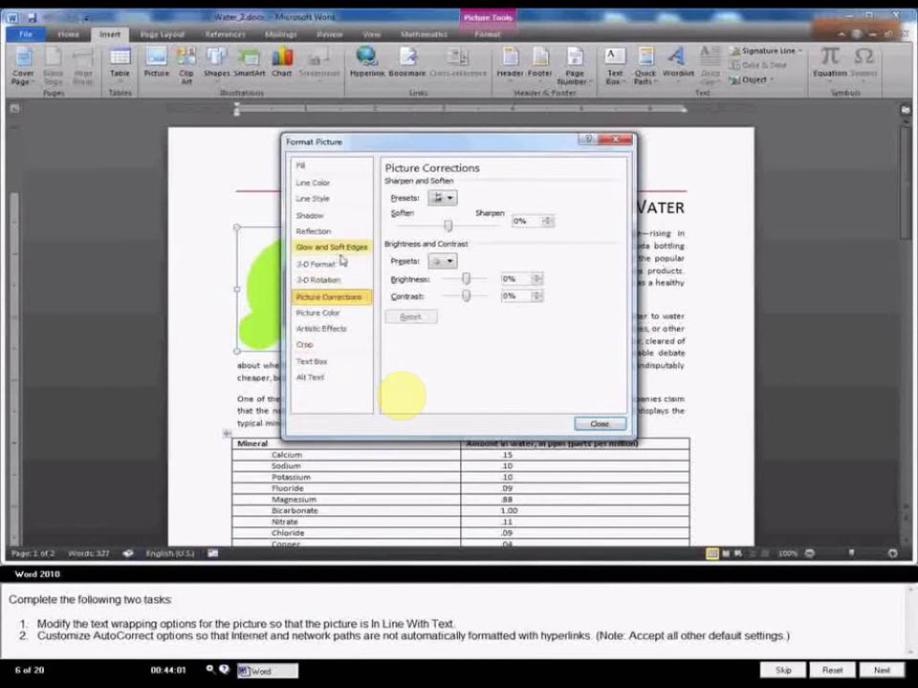
click(333, 367)
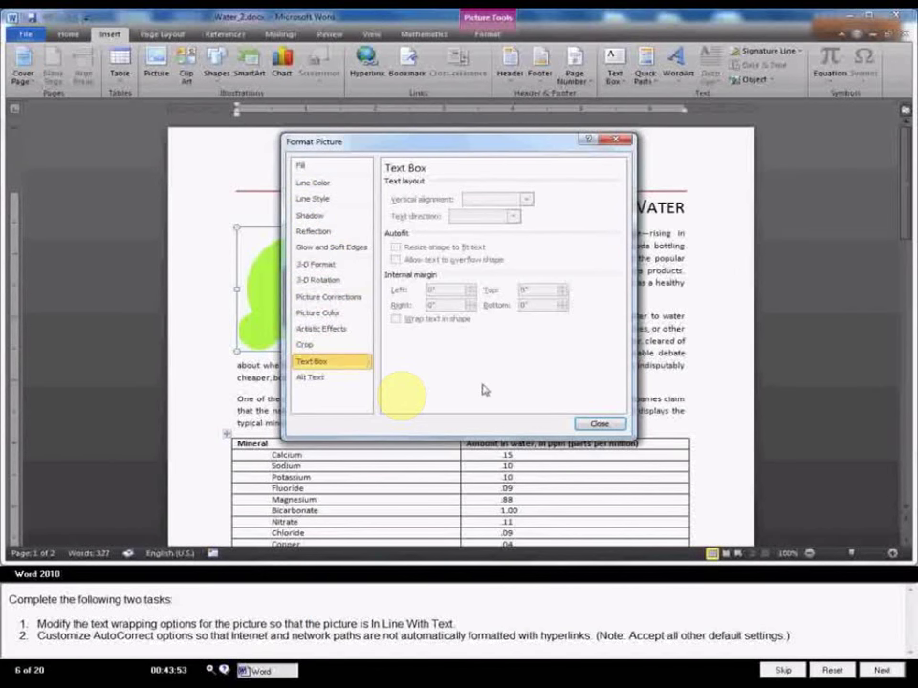
click(312, 379)
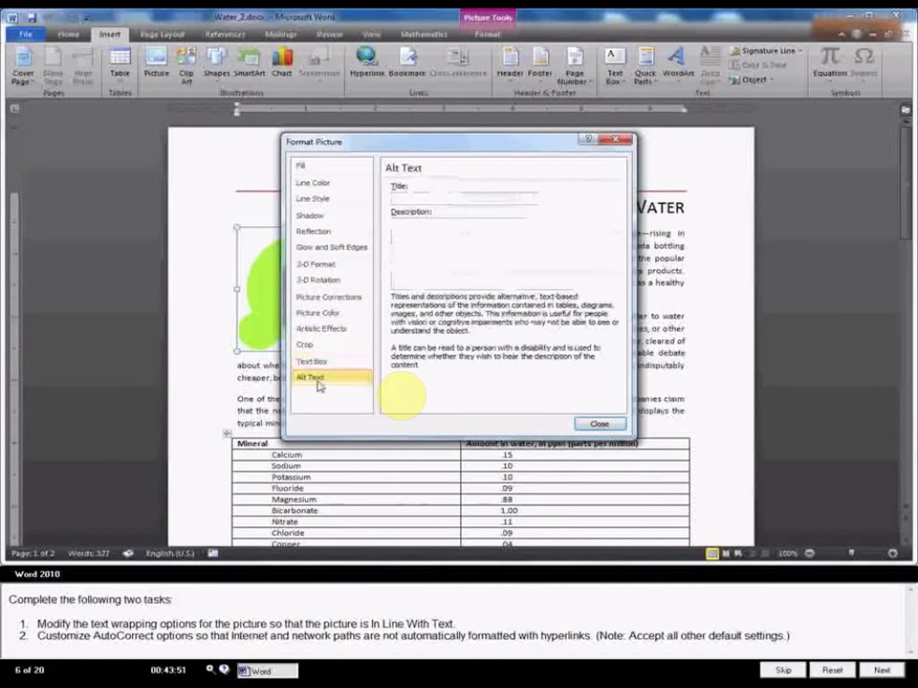
click(300, 166)
click(312, 183)
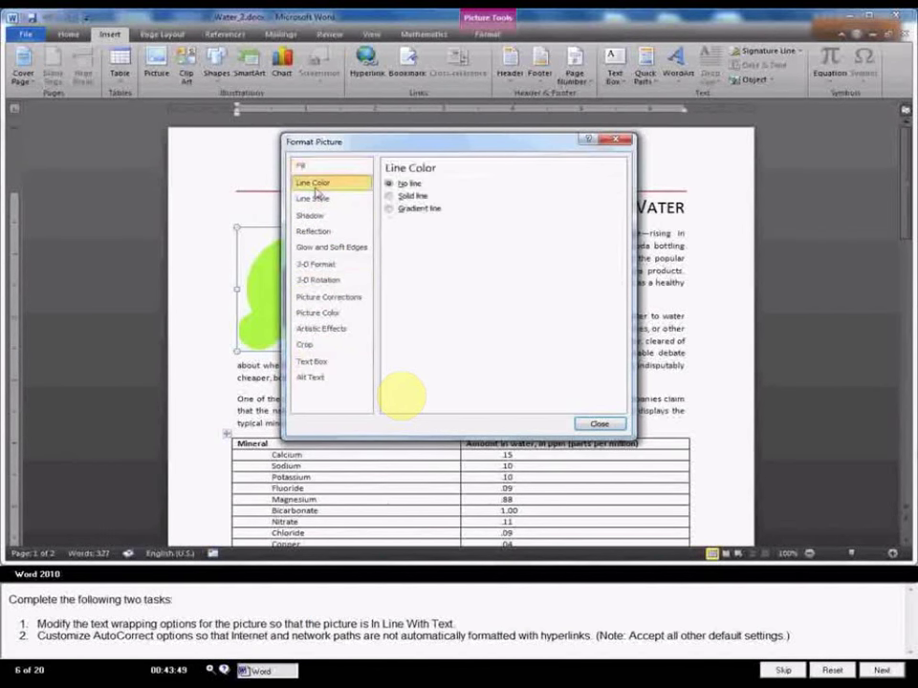
click(315, 200)
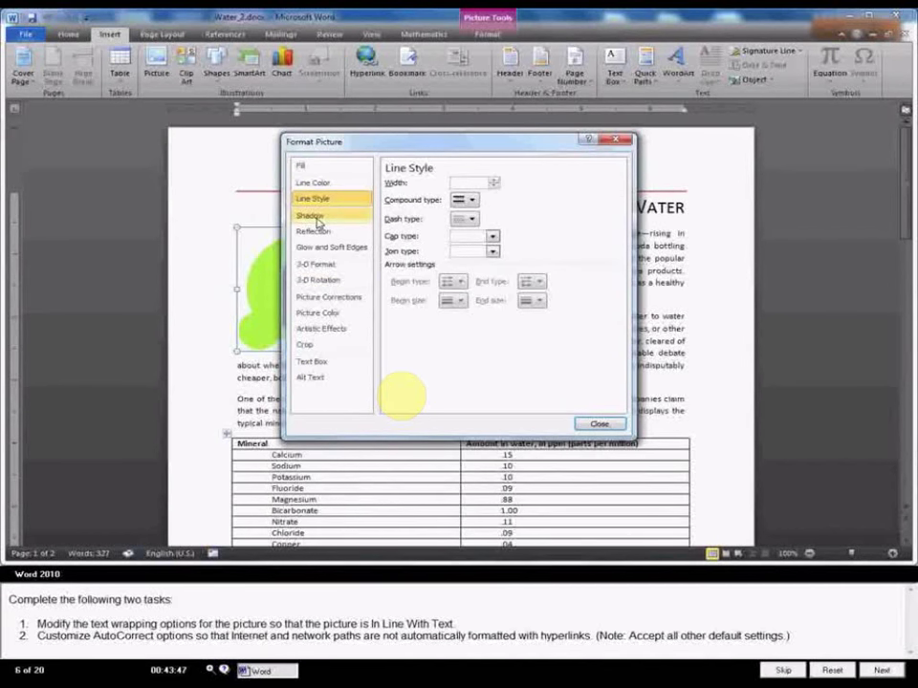
click(318, 218)
click(325, 248)
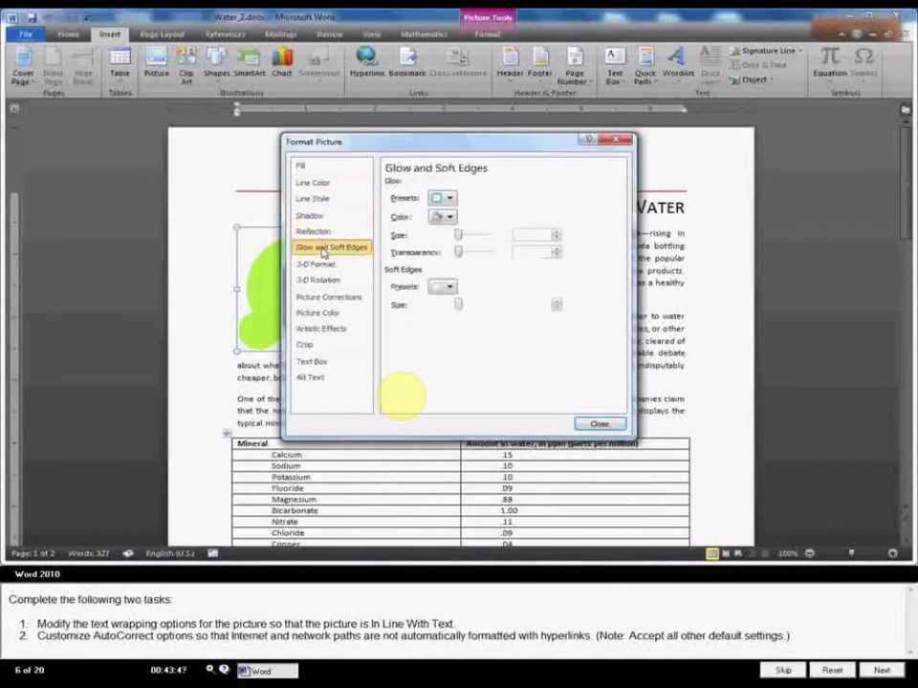
click(318, 264)
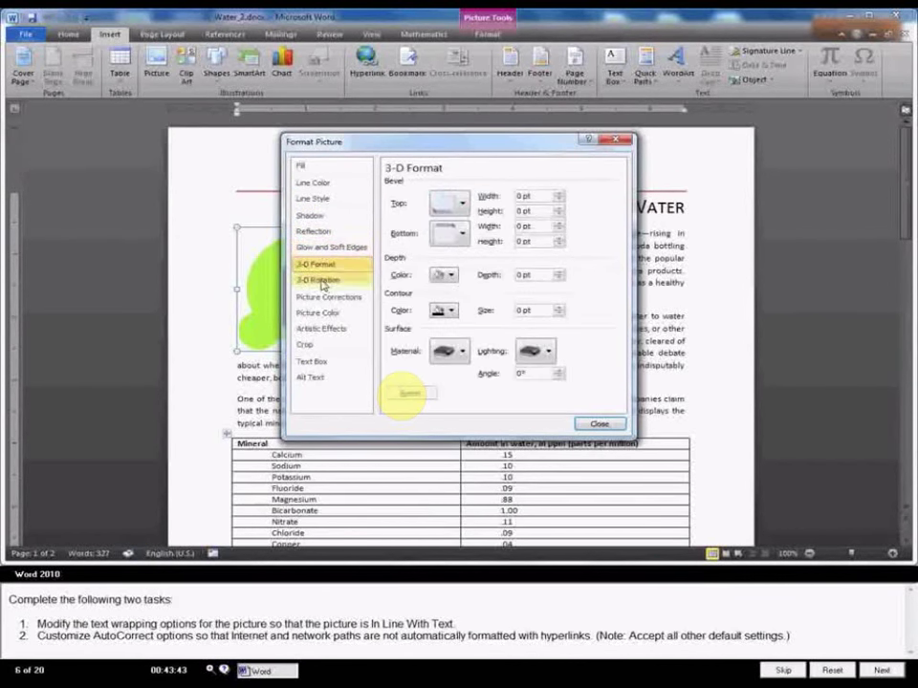
click(322, 280)
click(325, 298)
click(321, 312)
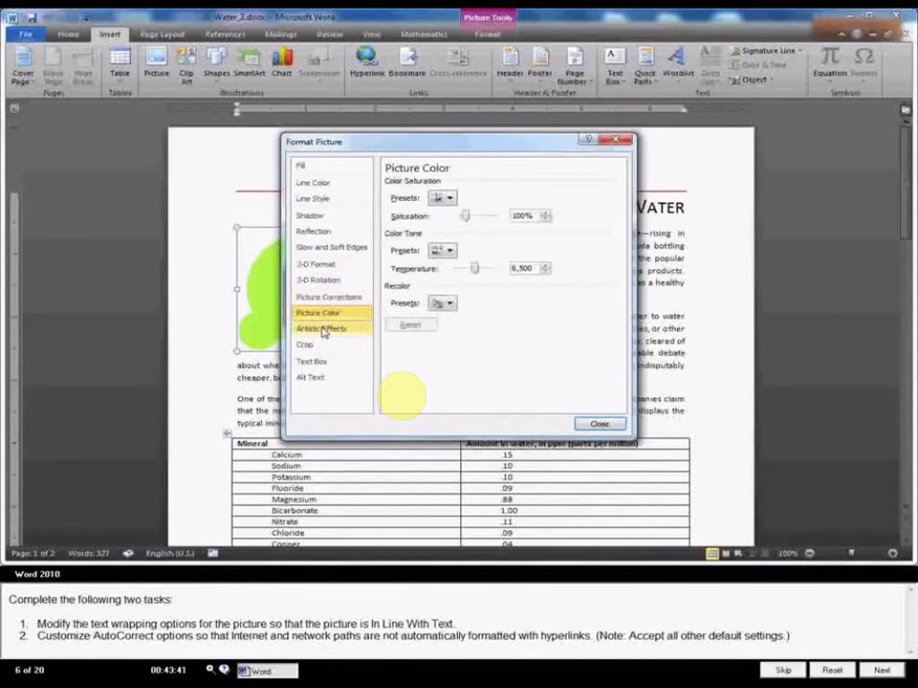
click(323, 329)
click(307, 345)
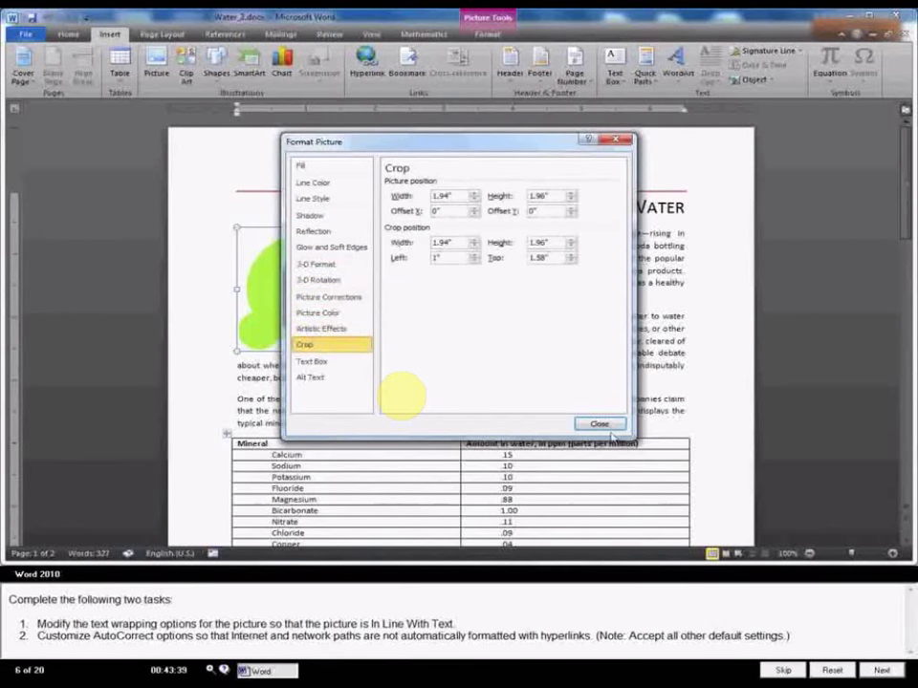
click(597, 422)
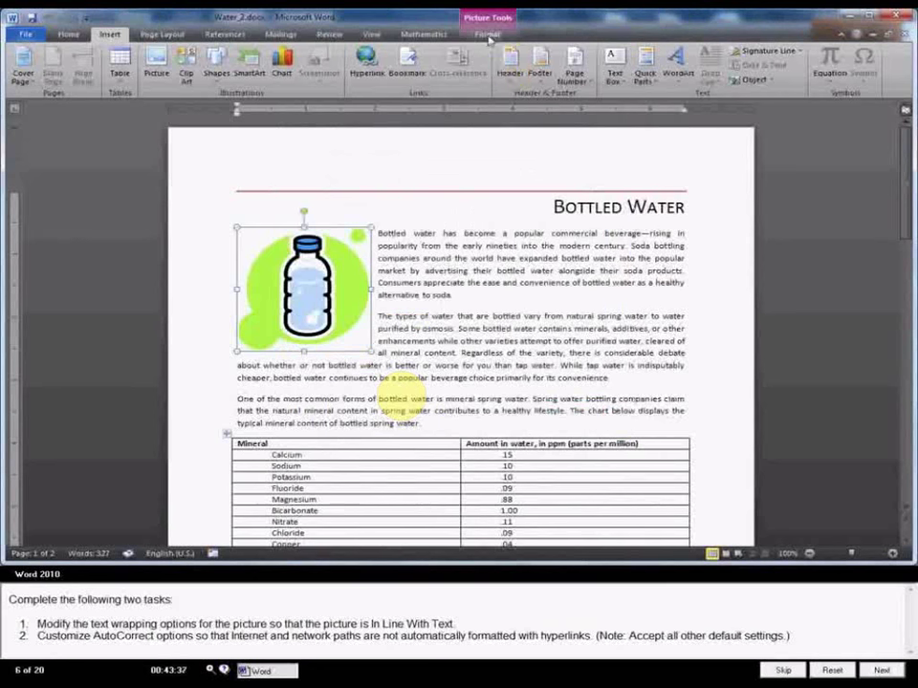
- Set the bottle picture's text wrapping to In Line with Text
click(660, 69)
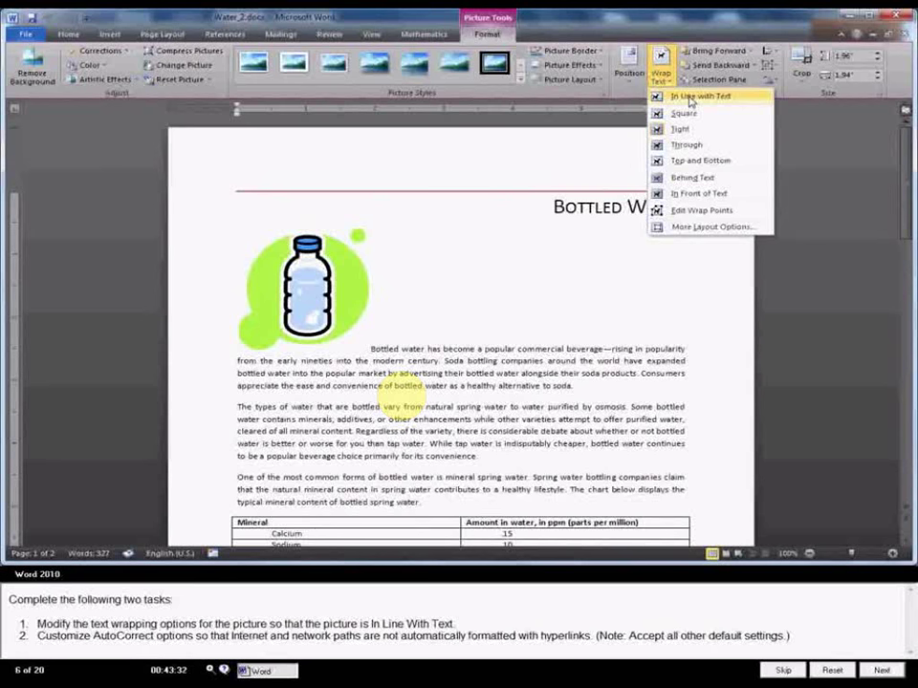
click(690, 97)
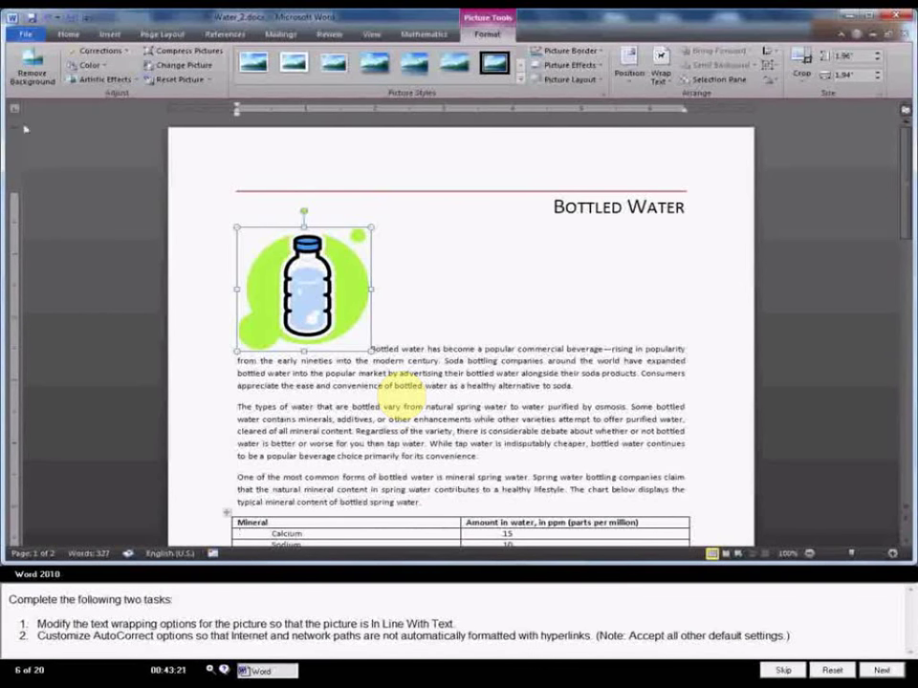
click(26, 34)
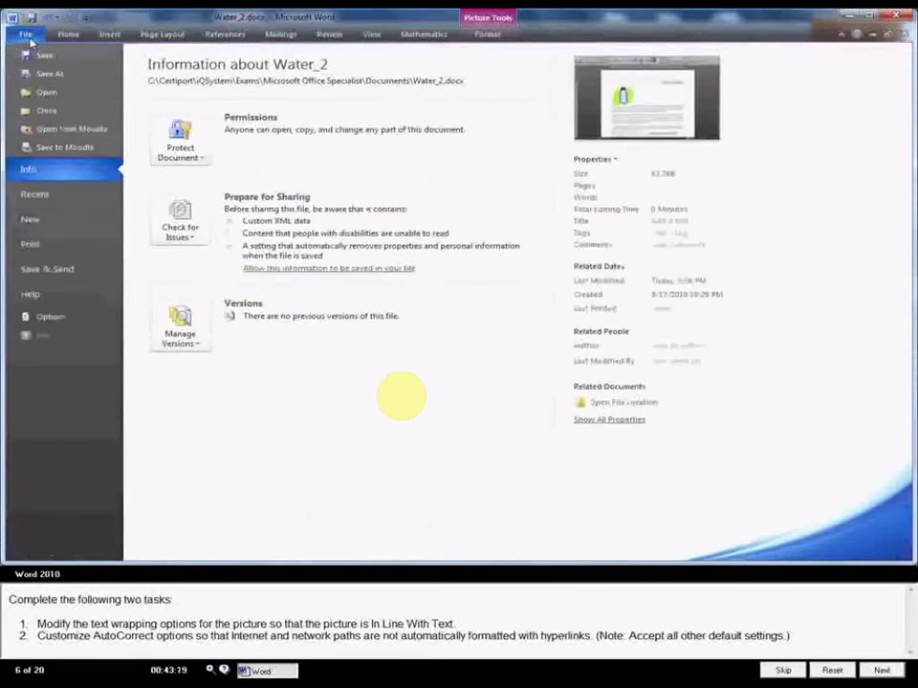
- Turn off AutoFormat's internet and network paths as hyperlinks option, then advance to task 7
click(44, 317)
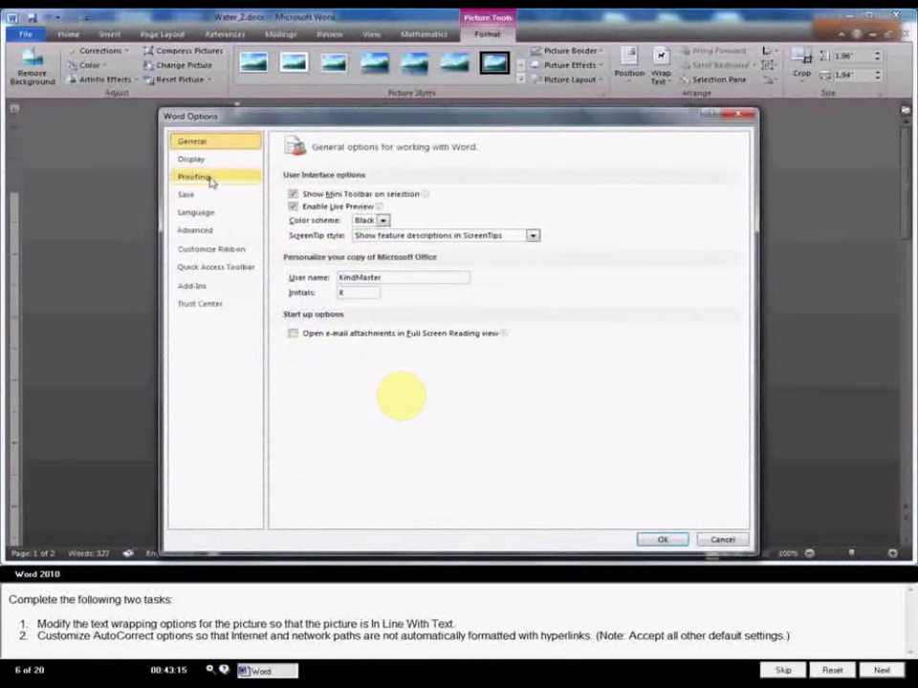
click(211, 182)
click(577, 198)
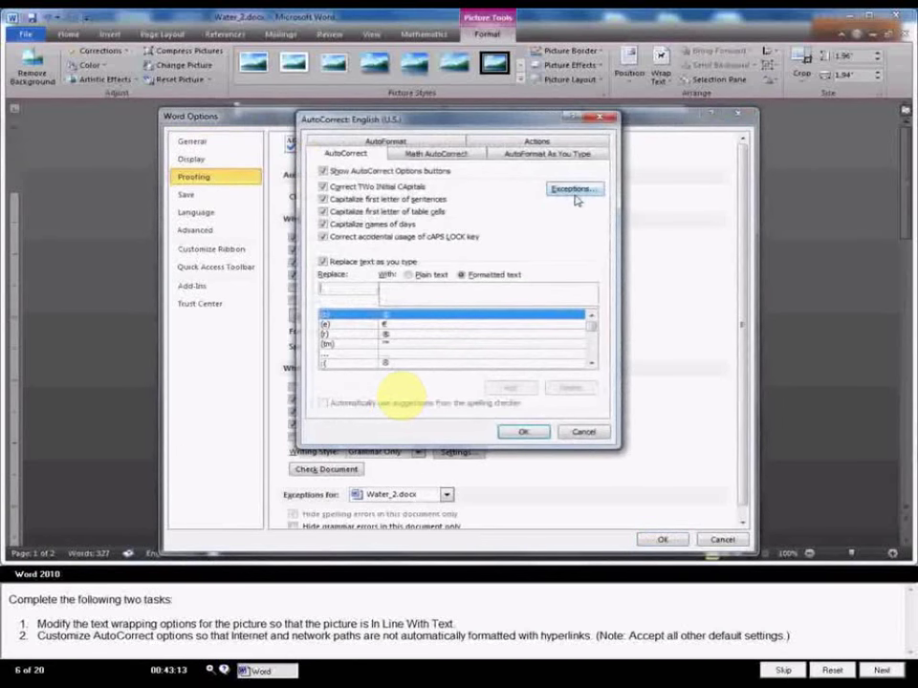
click(385, 143)
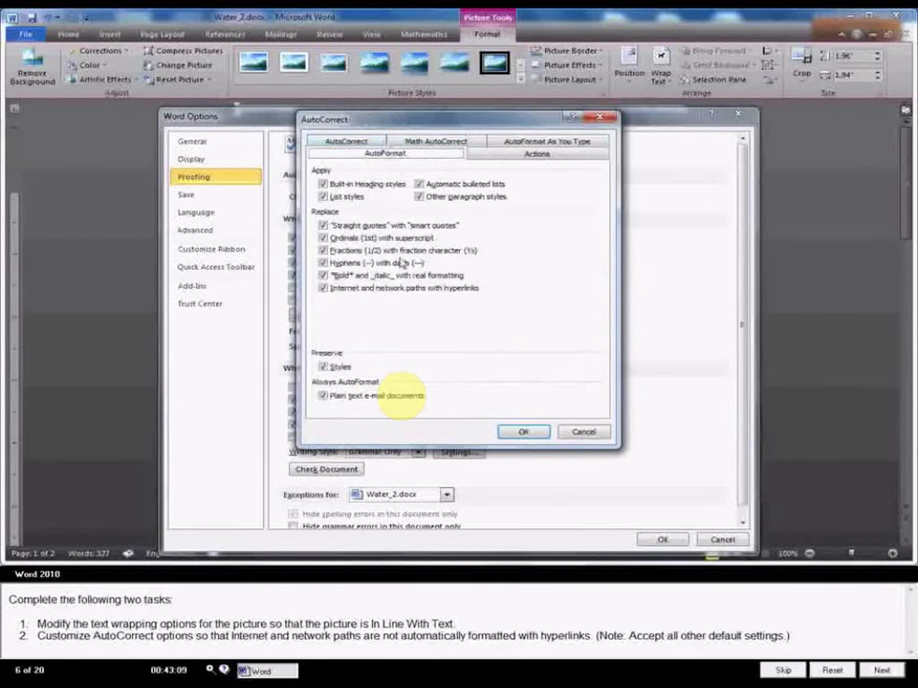
click(323, 288)
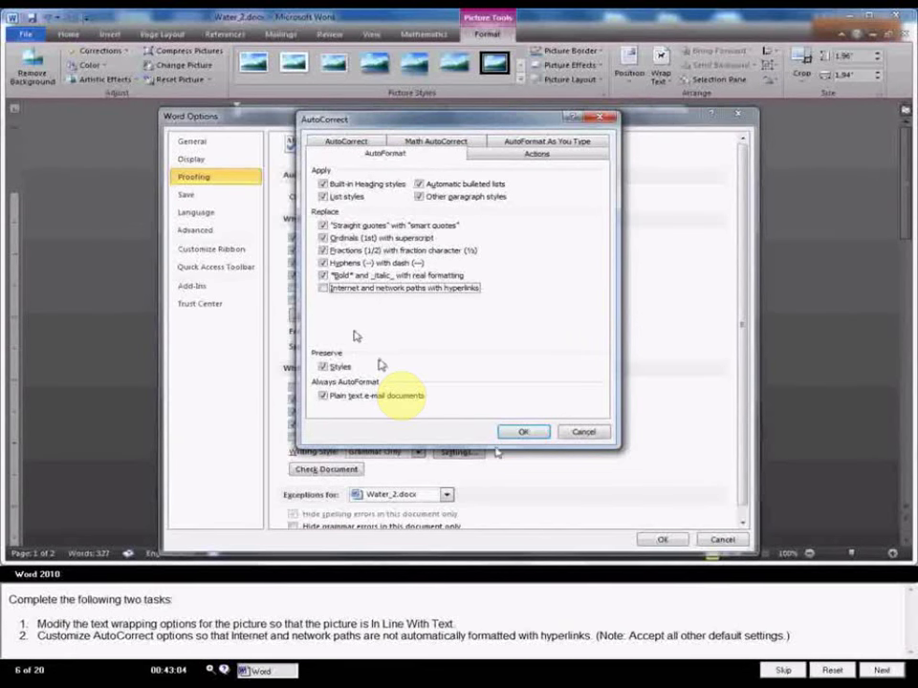
click(524, 433)
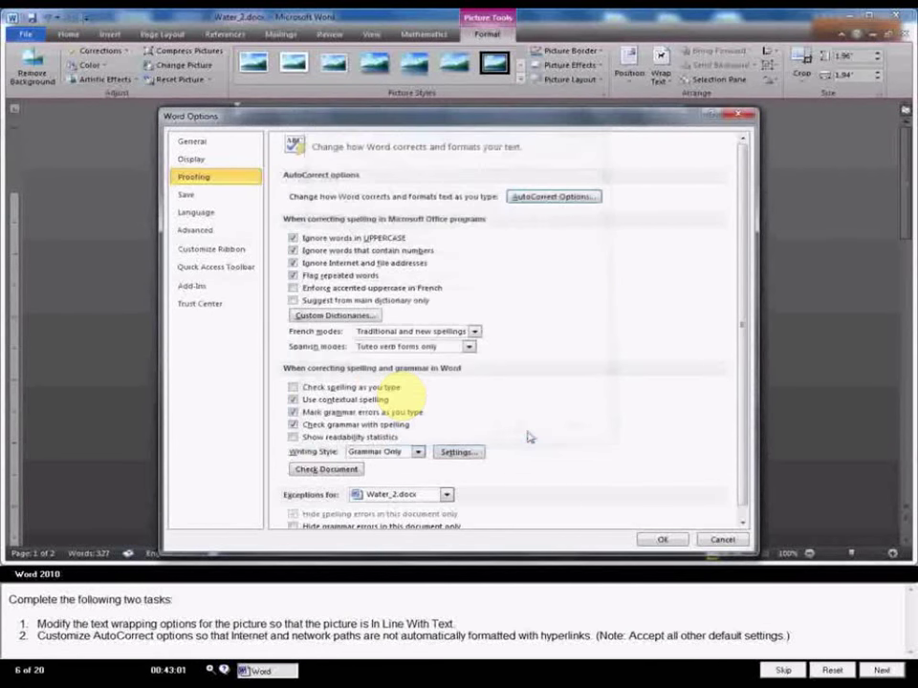
click(662, 539)
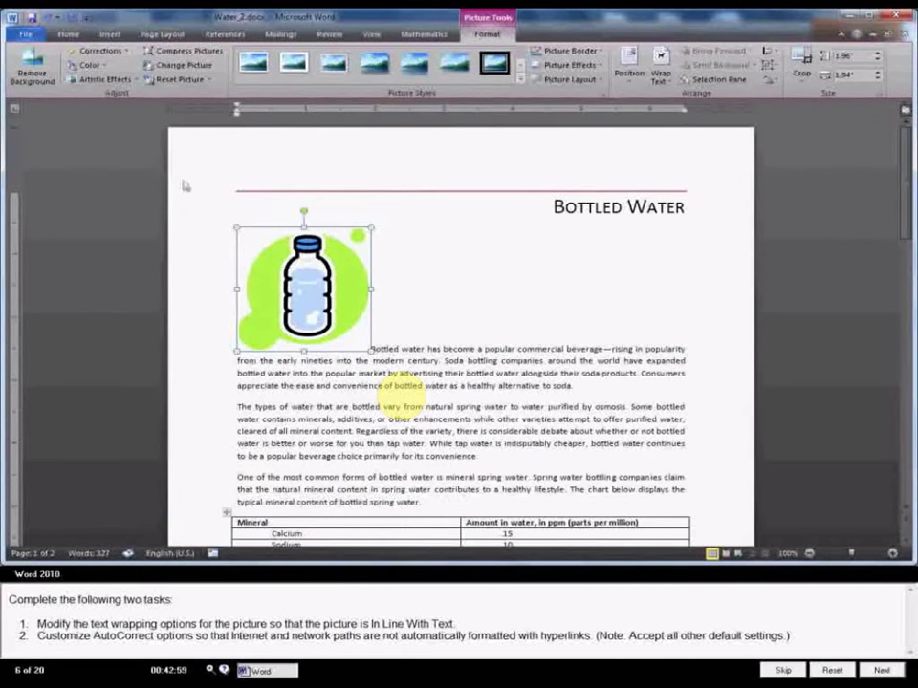
click(880, 670)
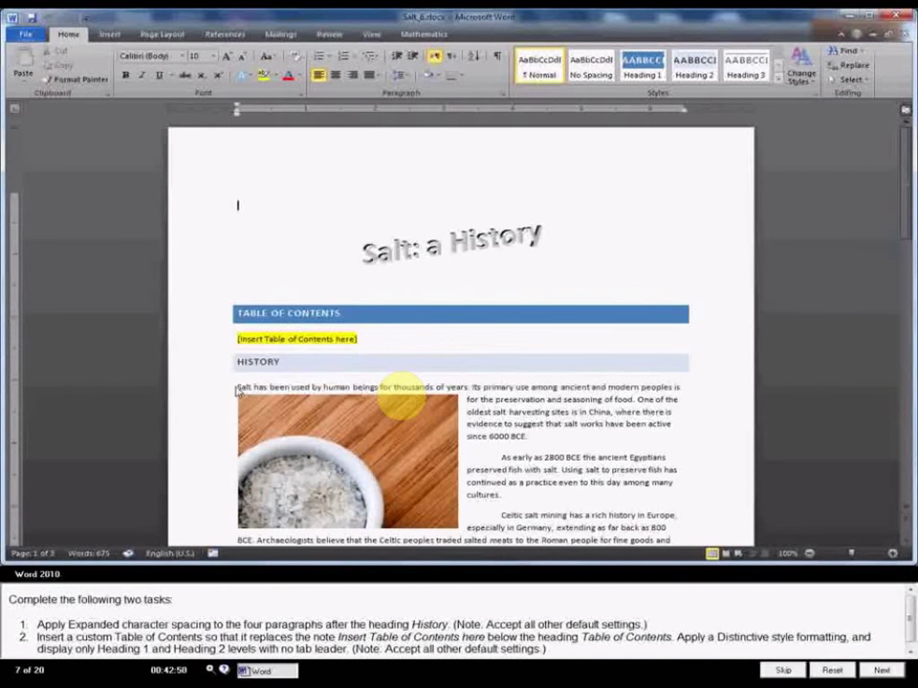
- Give the four paragraphs under History Expanded character spacing of 1 pt
mouse_move(237, 387)
mouse_down()
mouse_move(602, 557)
mouse_move(488, 532)
mouse_up()
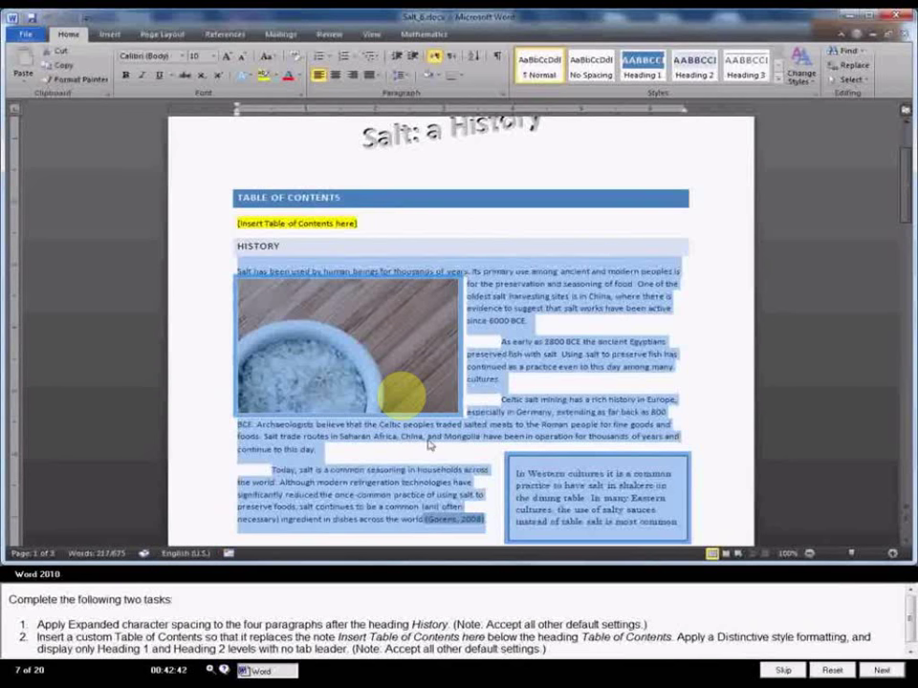
scroll(429, 444, down, 2)
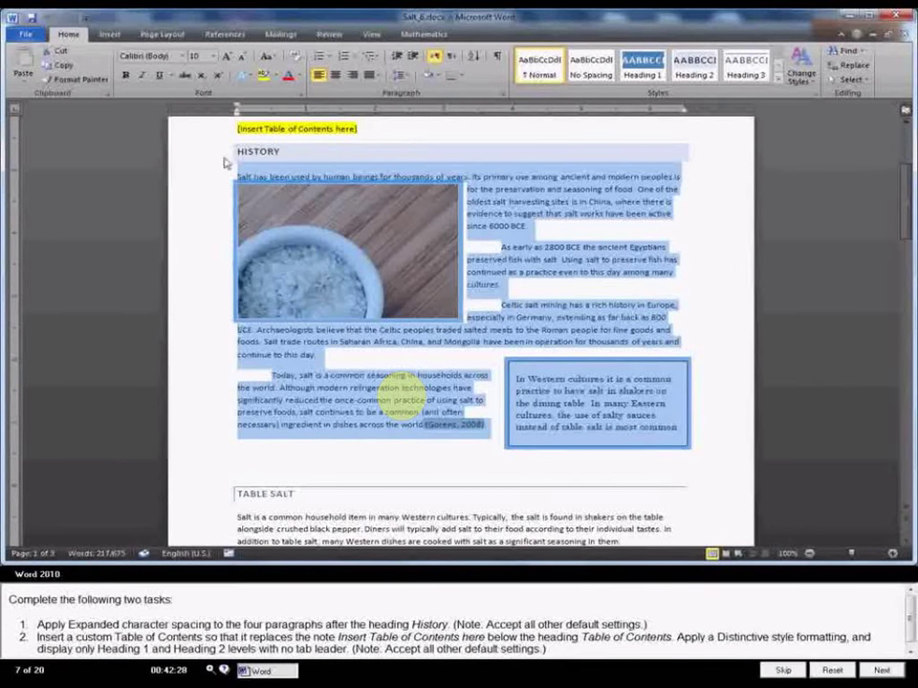
click(300, 94)
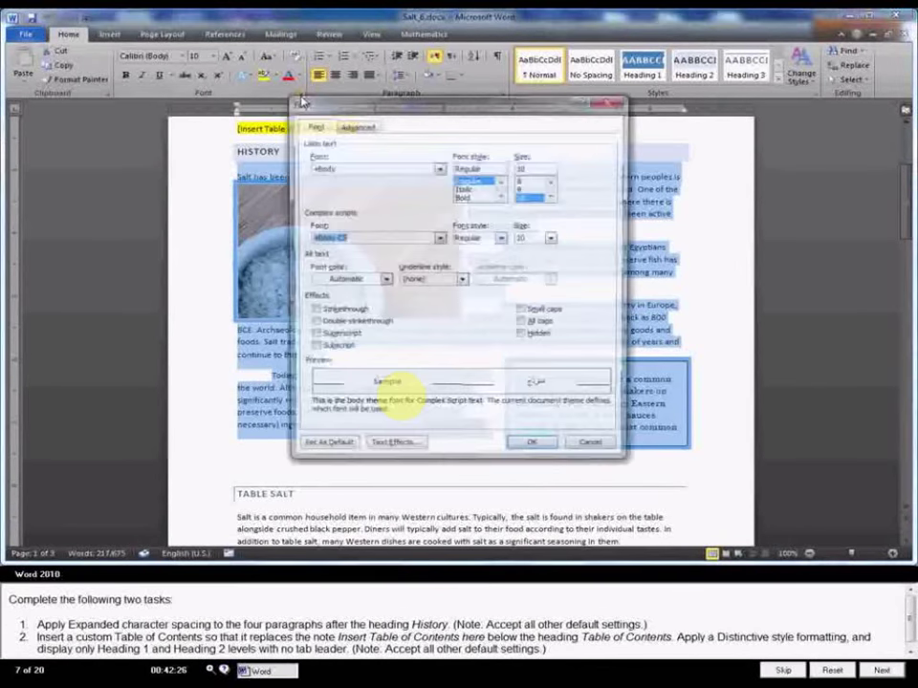
click(356, 126)
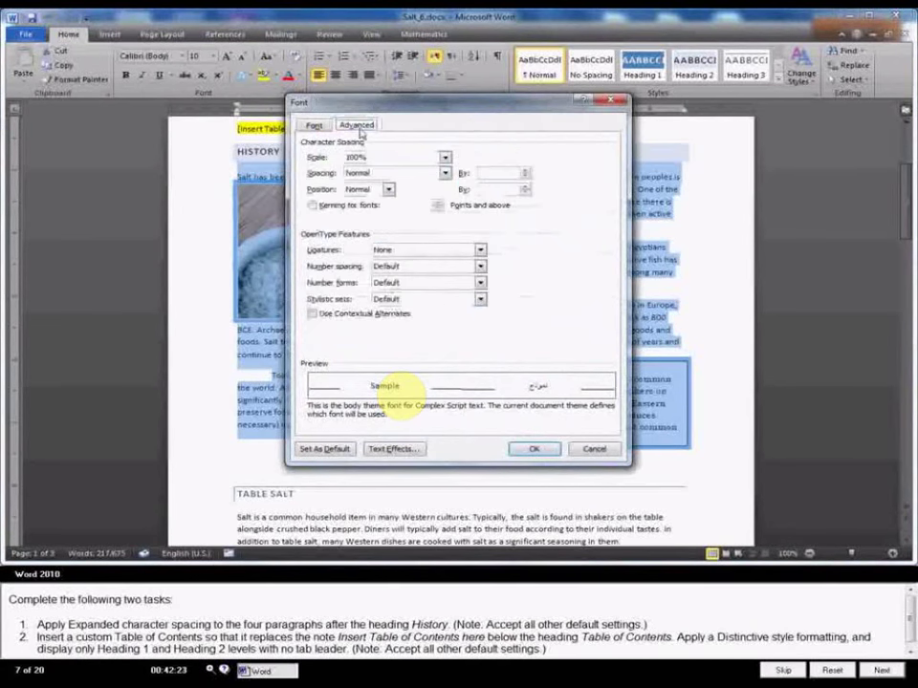
click(445, 173)
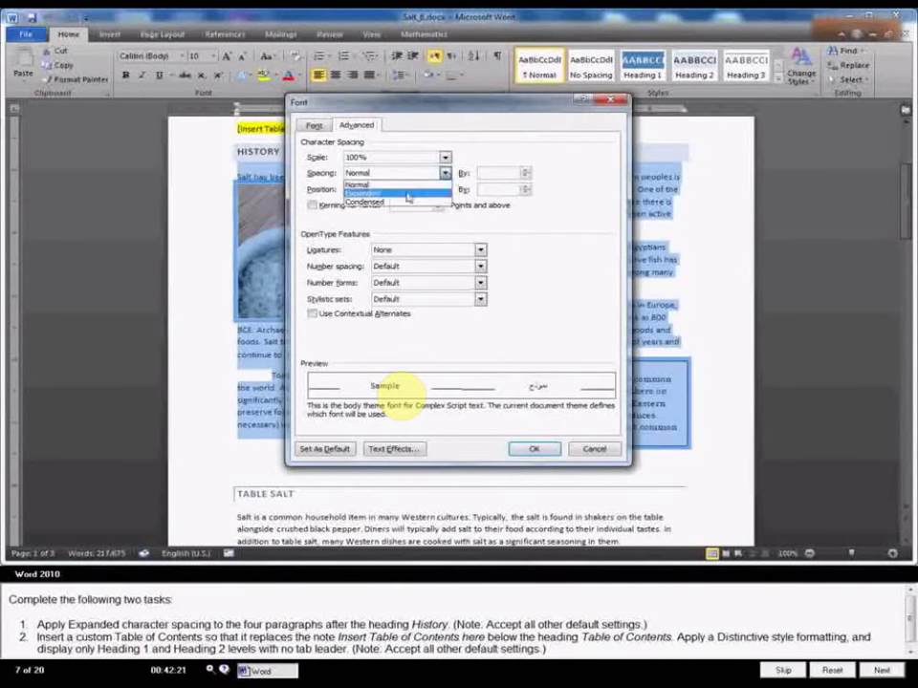
click(407, 194)
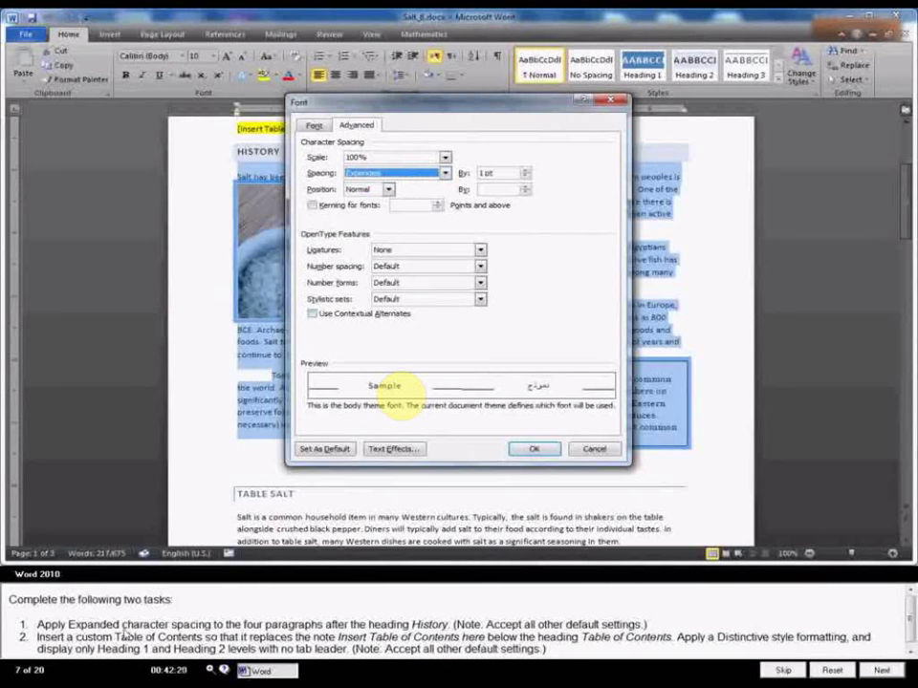
click(533, 449)
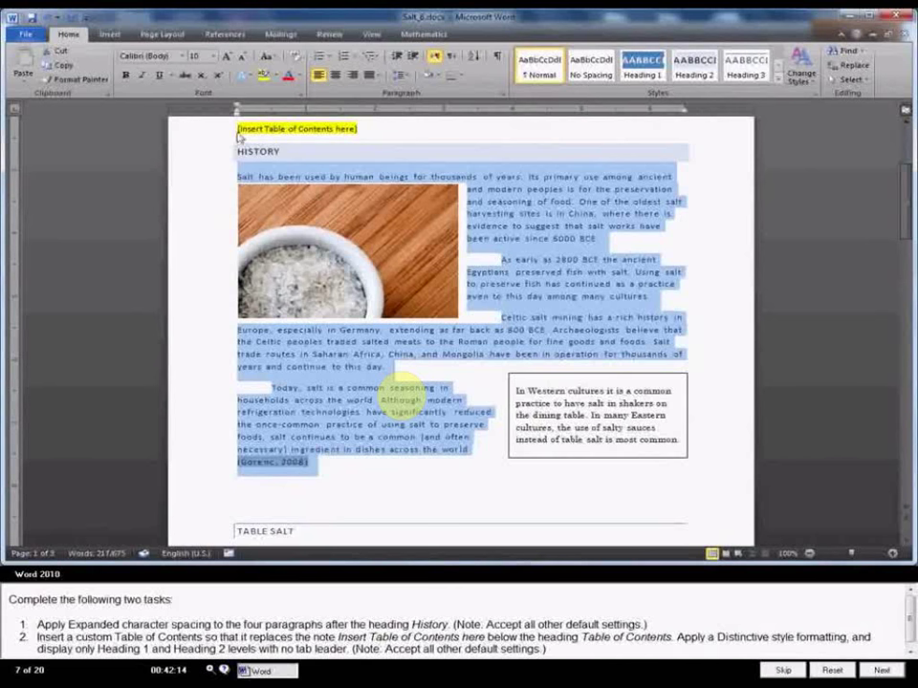
scroll(239, 196, up, 2)
- Replace the 'Insert Table of Contents here' note with a Distinctive TOC, 2 levels, no tab leader
drag(238, 192, 362, 194)
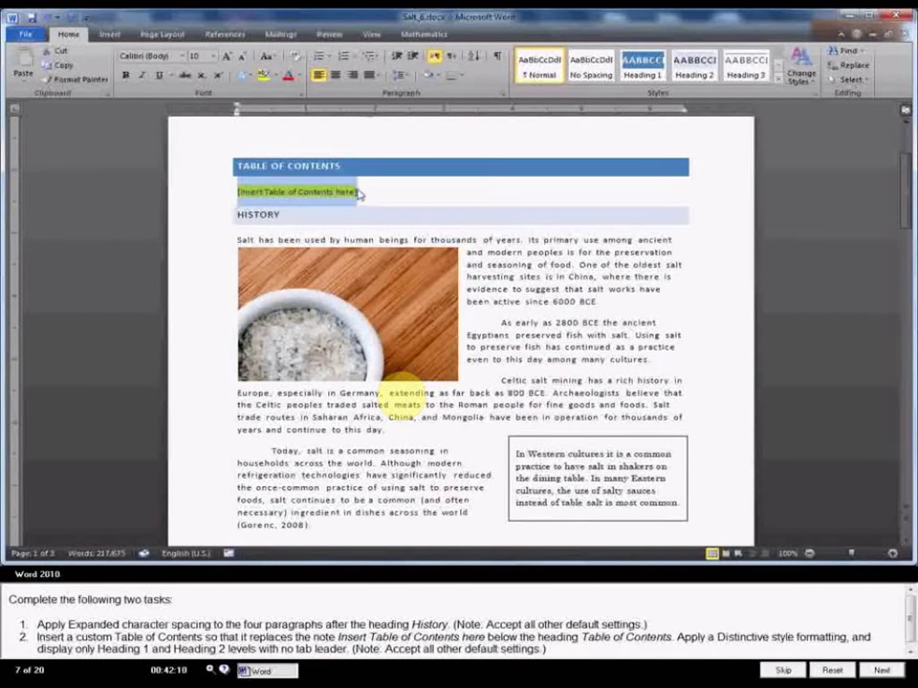
click(229, 35)
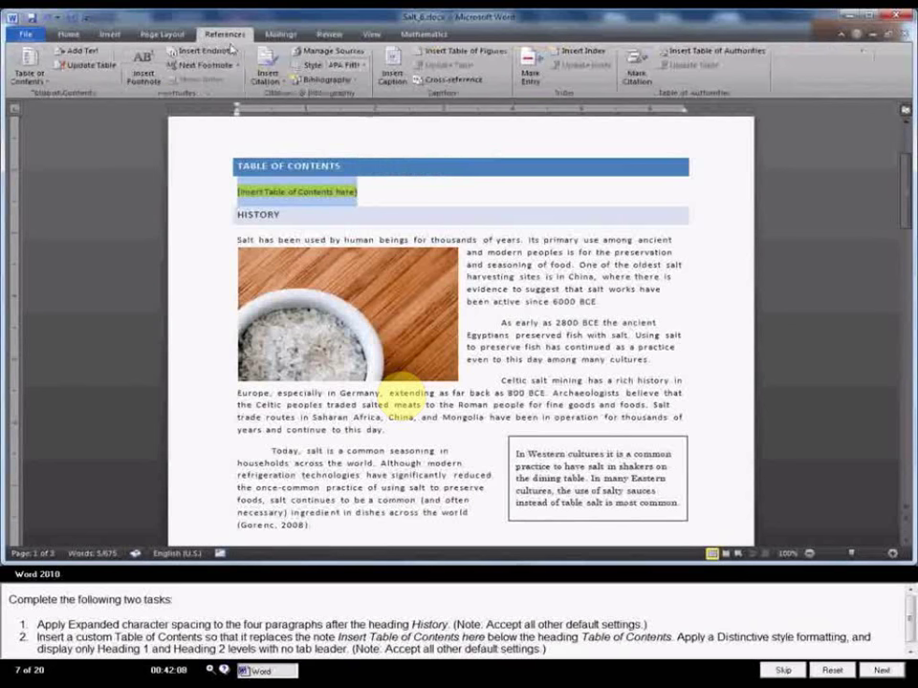
click(28, 69)
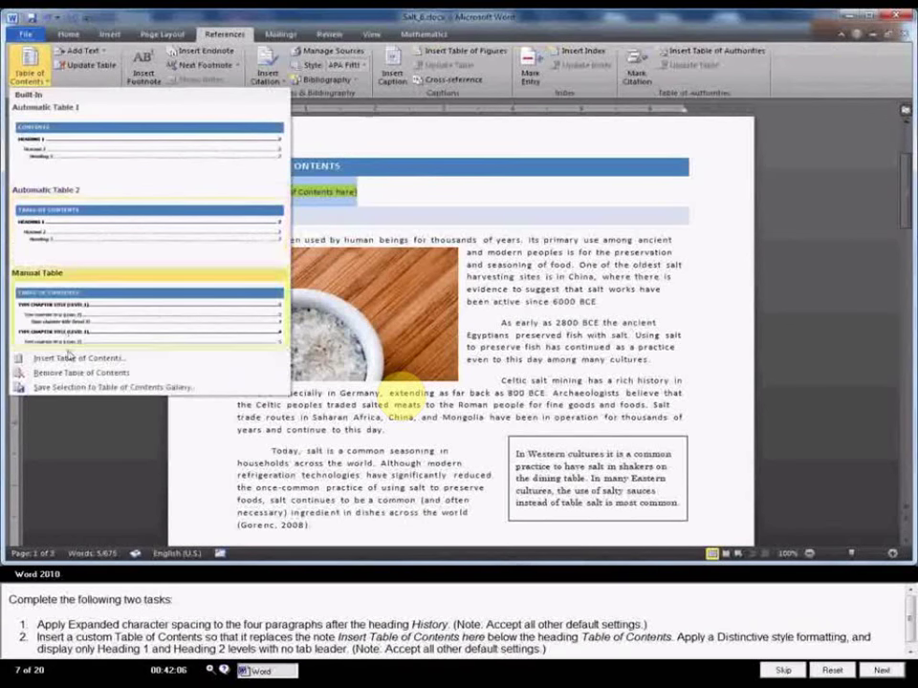
click(66, 358)
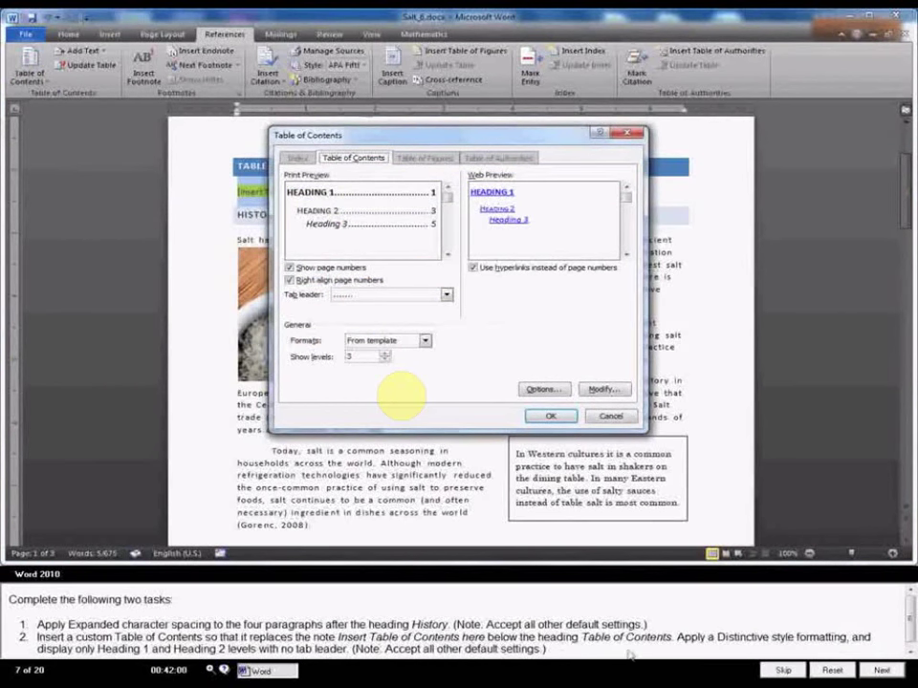
click(425, 340)
click(394, 371)
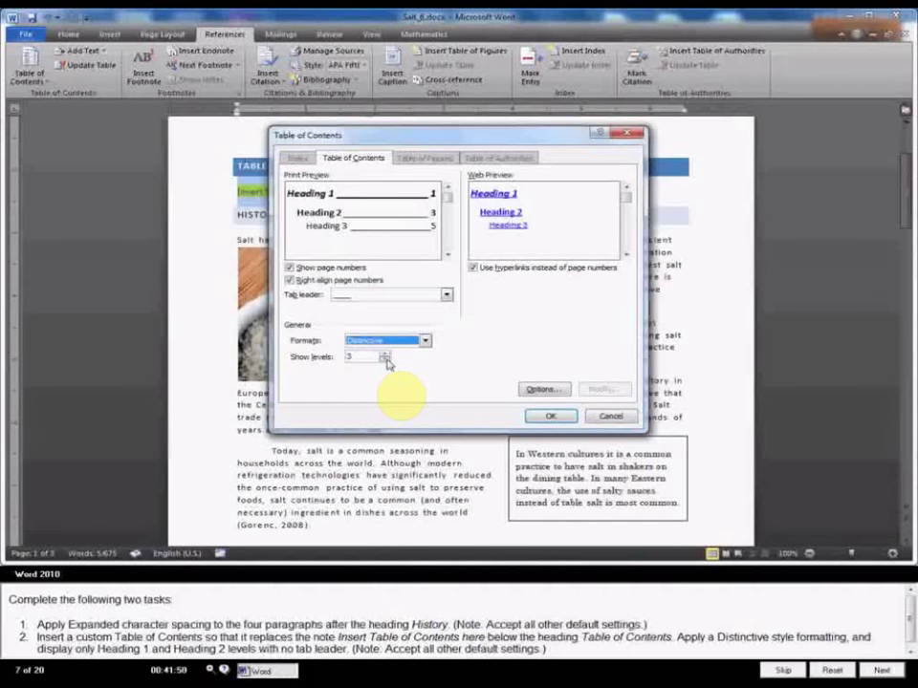
click(385, 360)
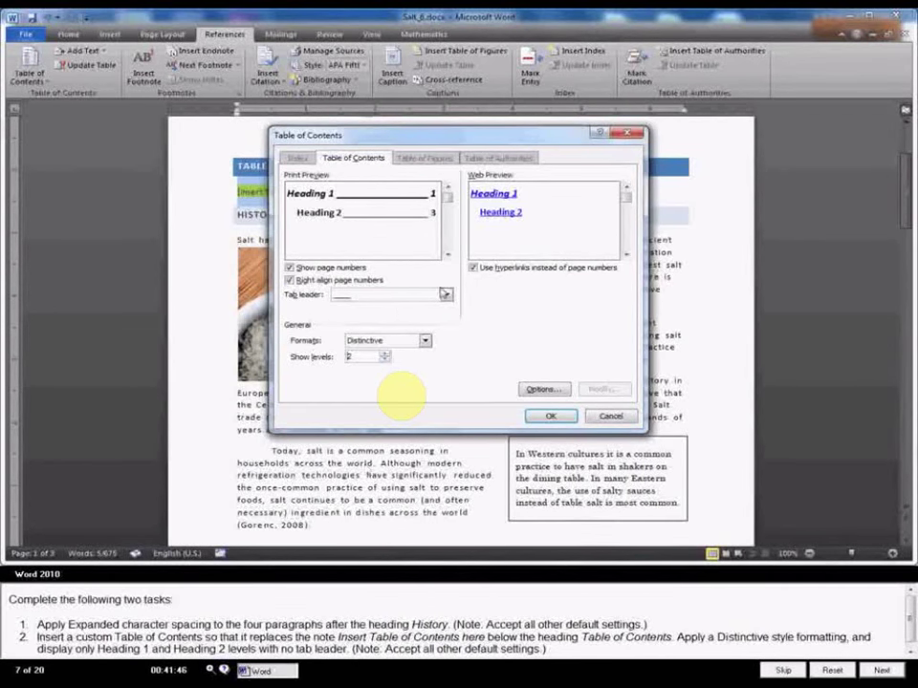
click(445, 294)
click(436, 307)
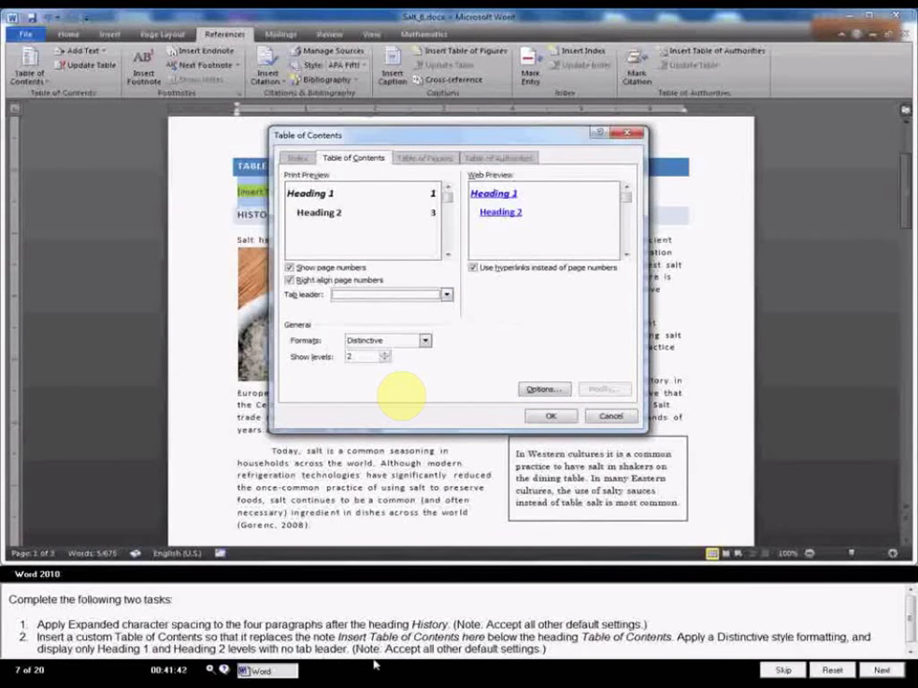
click(551, 417)
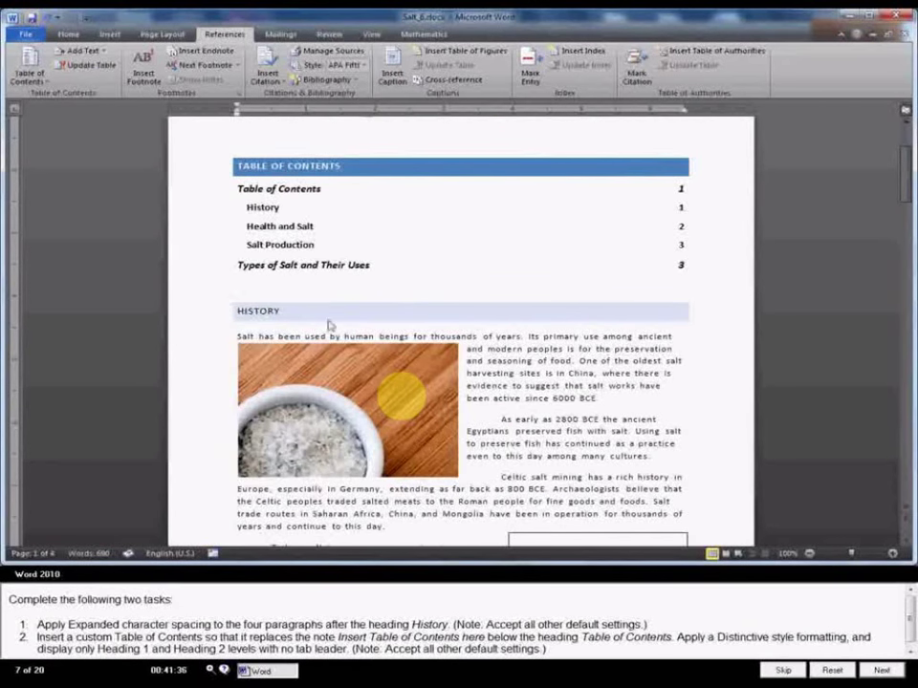
- Advance to the next task and set the AutoRecover file location to the Documents Backup folder
click(881, 671)
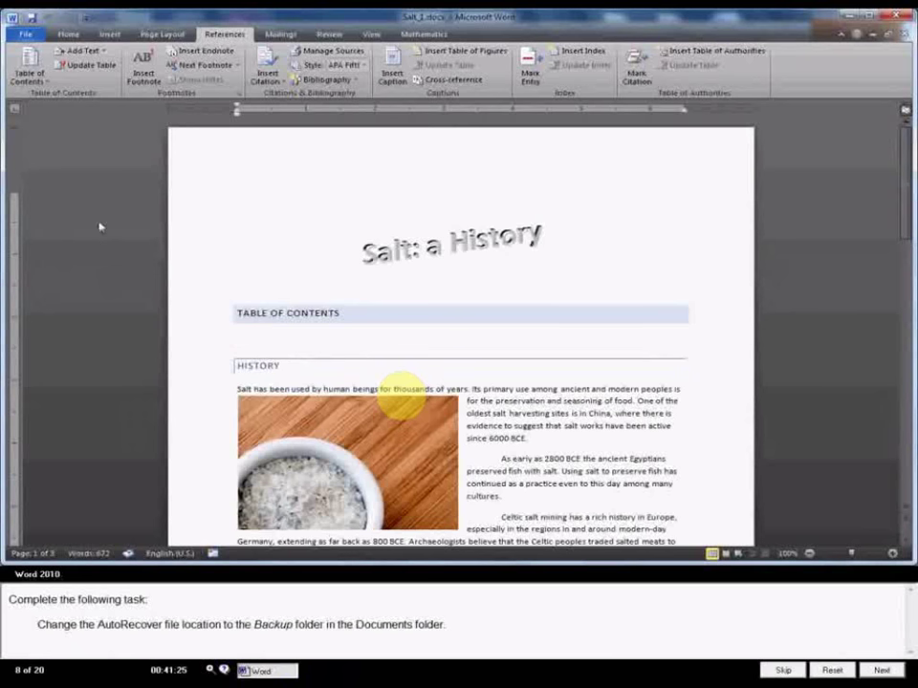
click(27, 36)
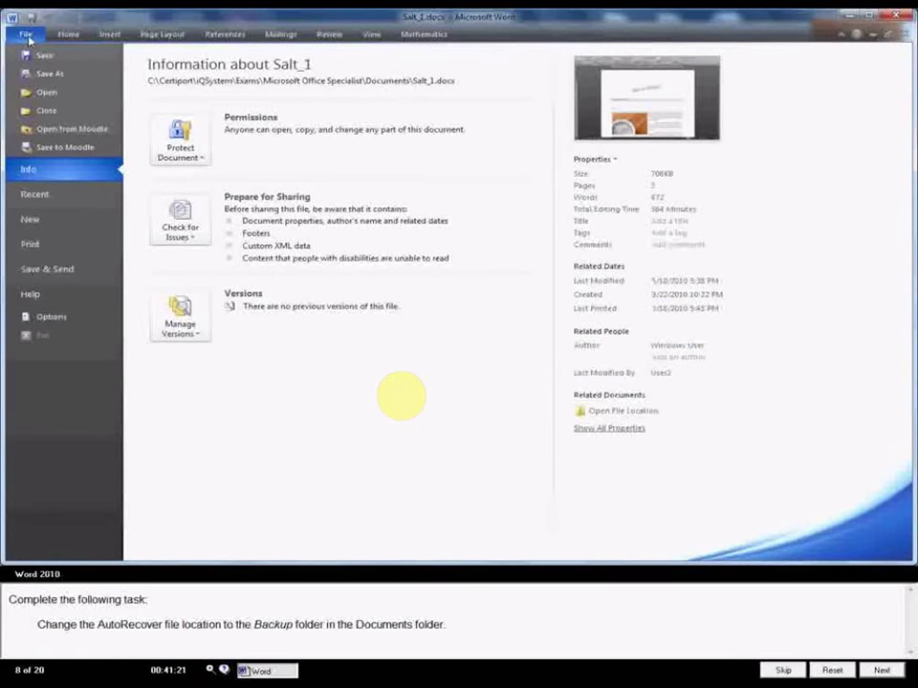
click(51, 319)
click(185, 196)
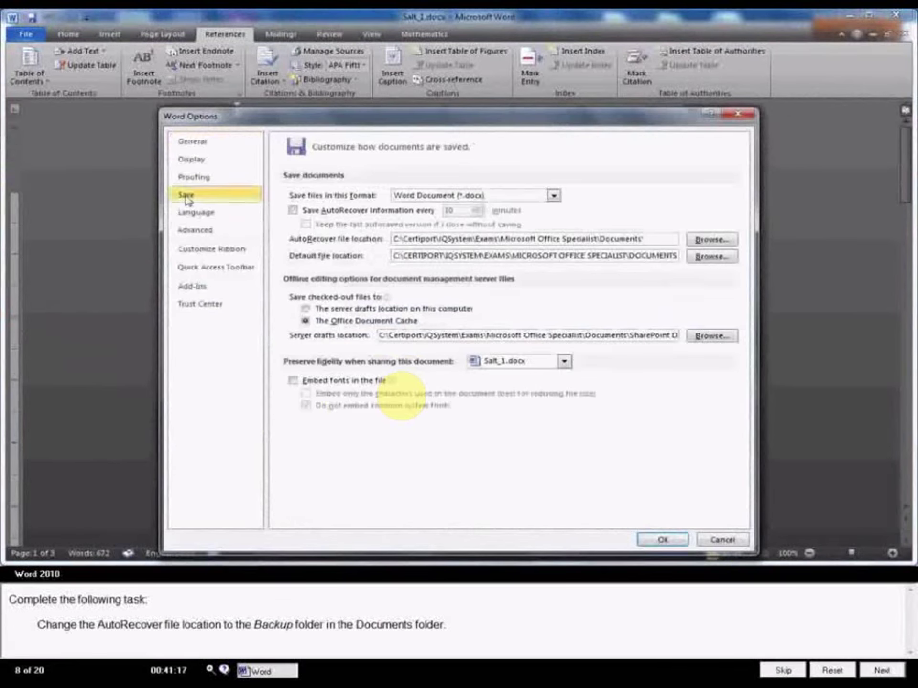
click(710, 240)
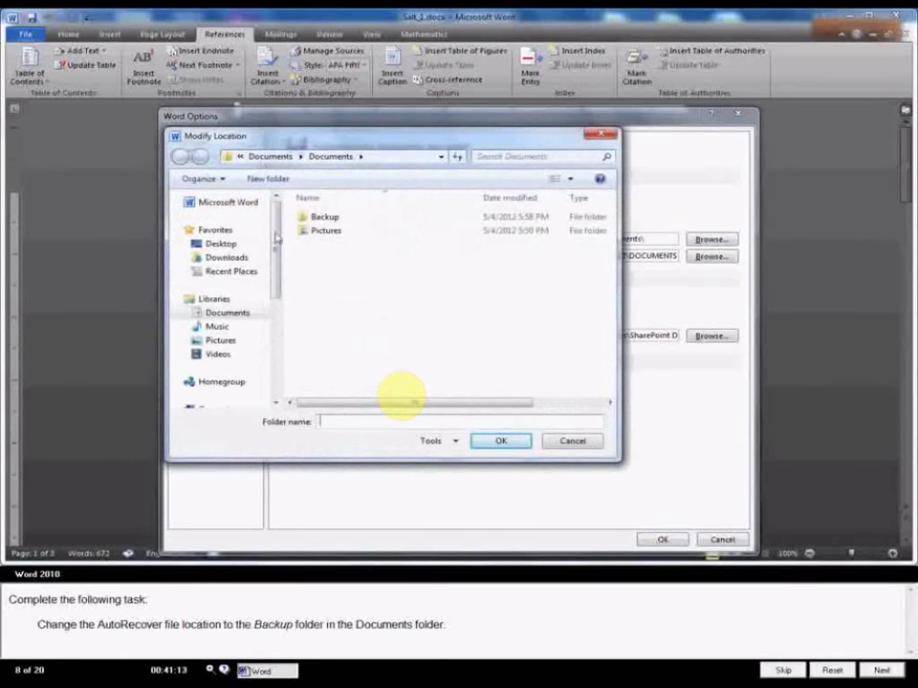
click(322, 217)
click(493, 440)
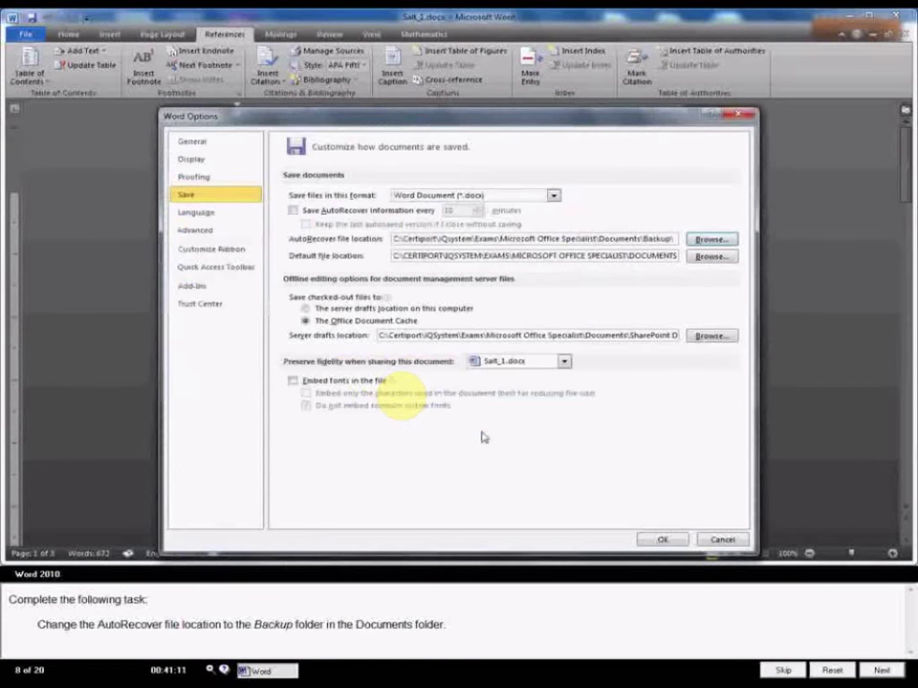
click(661, 540)
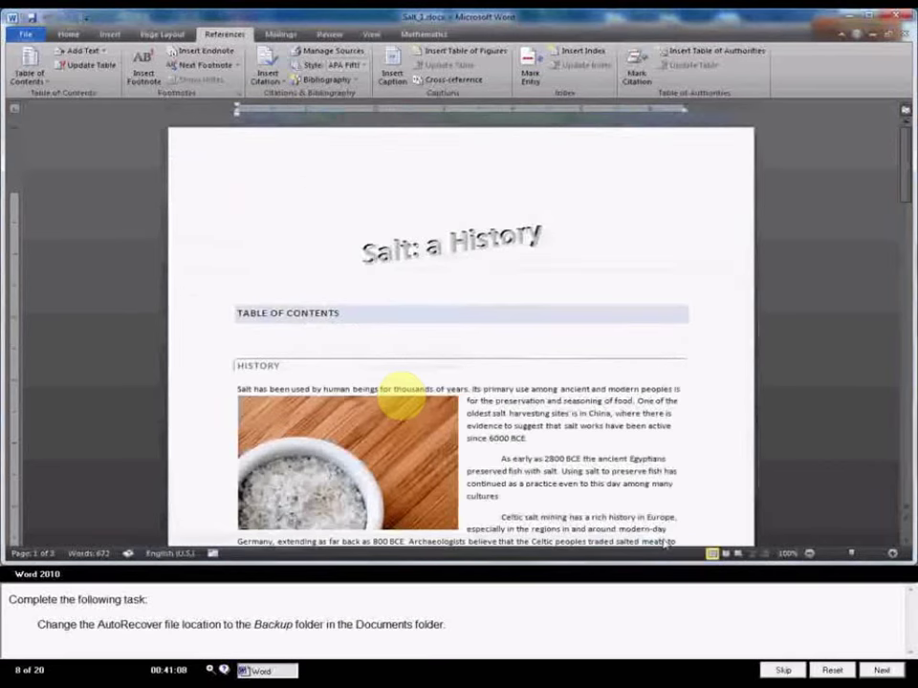
- Advance to task 9 and give the Sea Salt heading the Gradient Fill - Orange, Accent 6, Inner Shadow effect
click(881, 671)
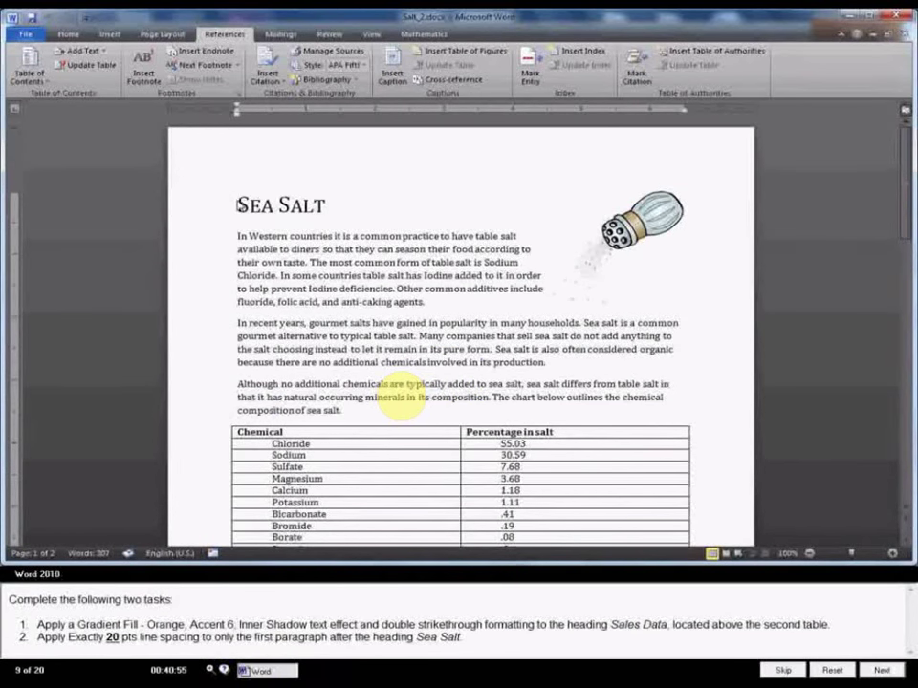
drag(238, 205, 325, 209)
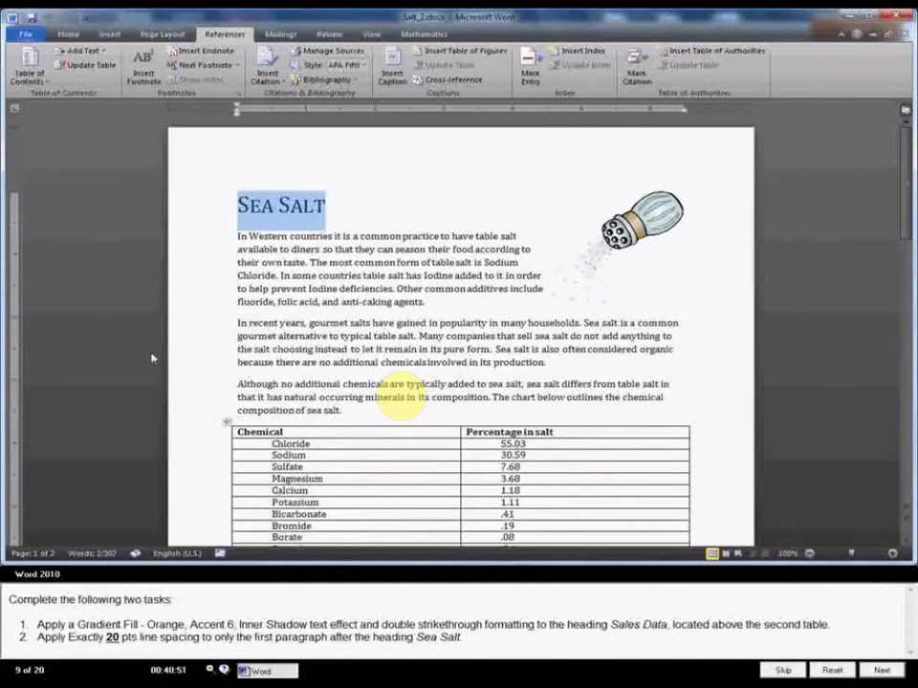
click(68, 34)
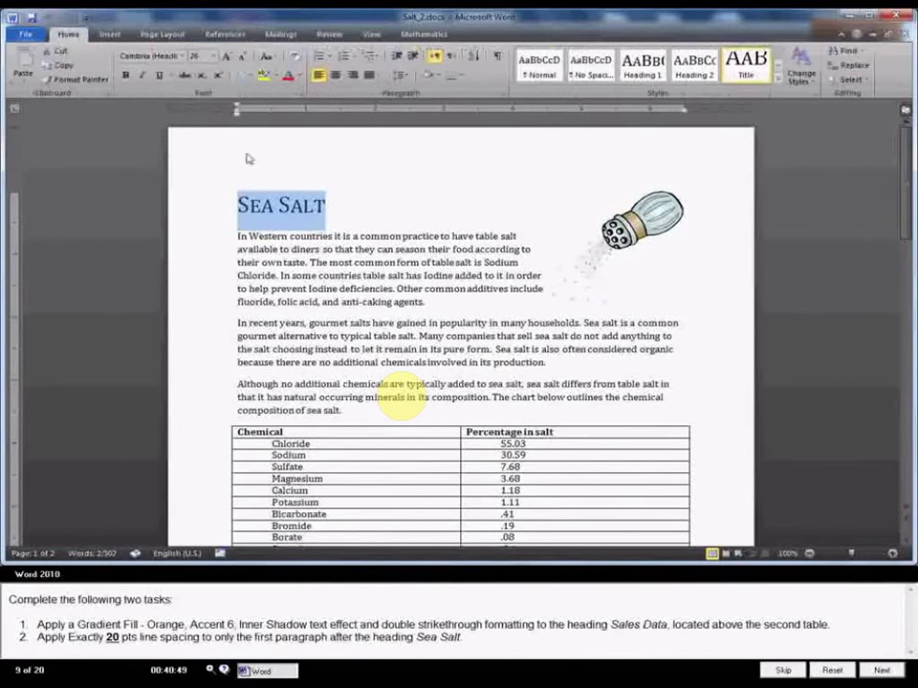
click(253, 76)
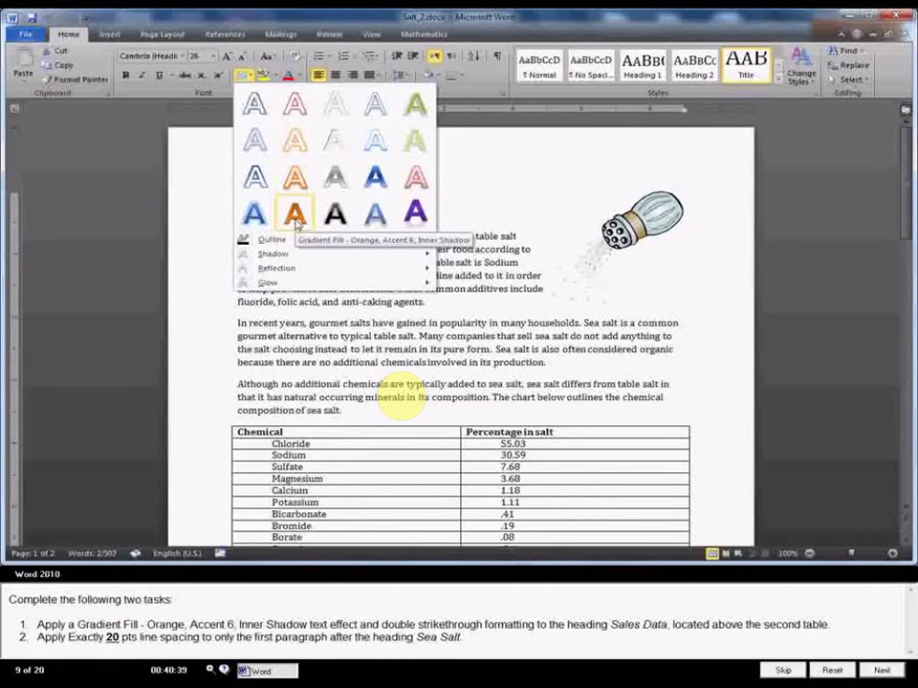
click(295, 214)
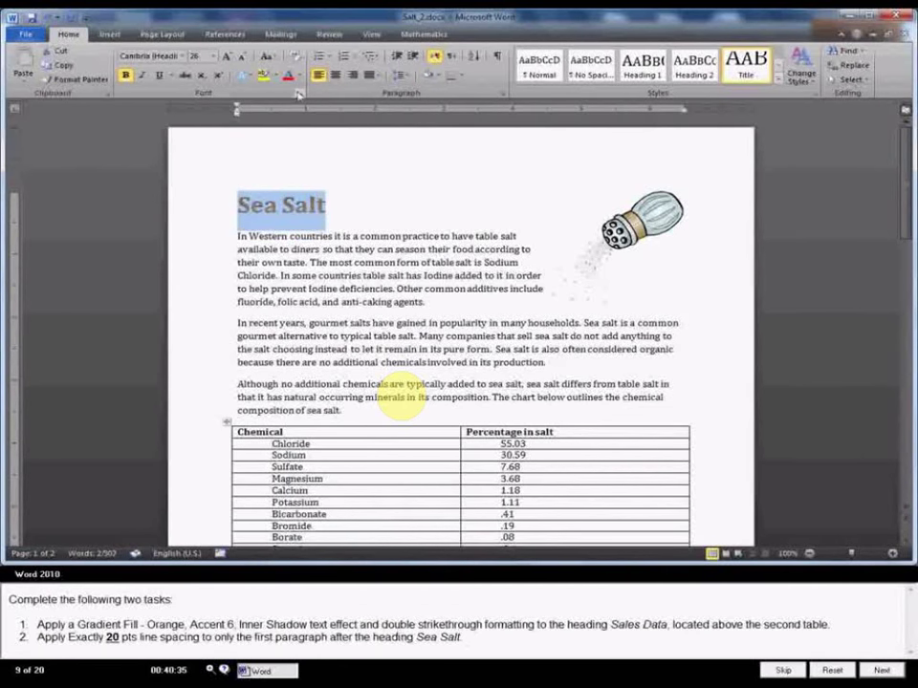
- Apply double strikethrough to the Sea Salt heading
click(298, 94)
click(307, 128)
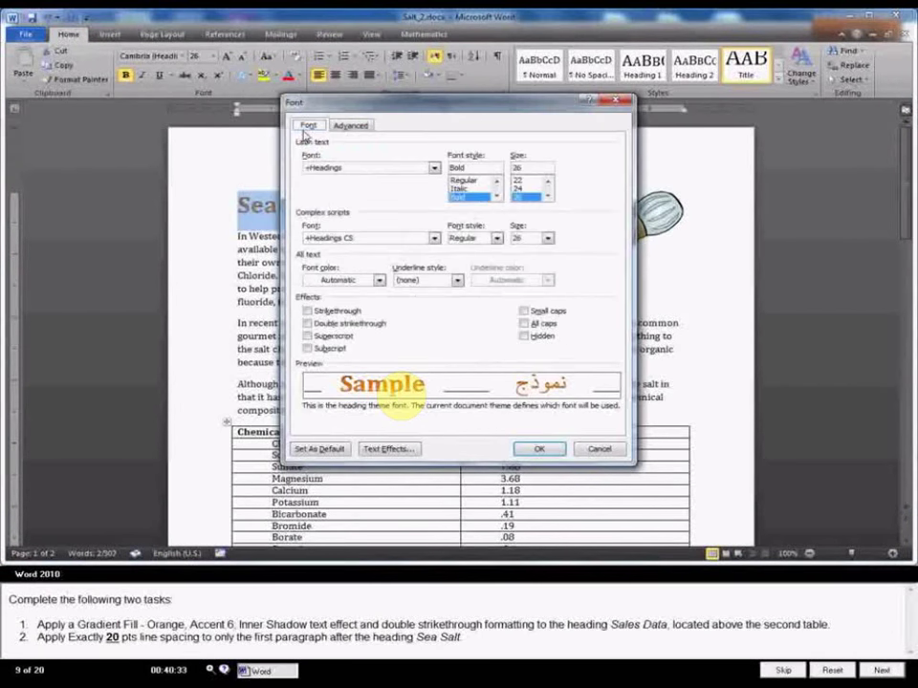
click(308, 323)
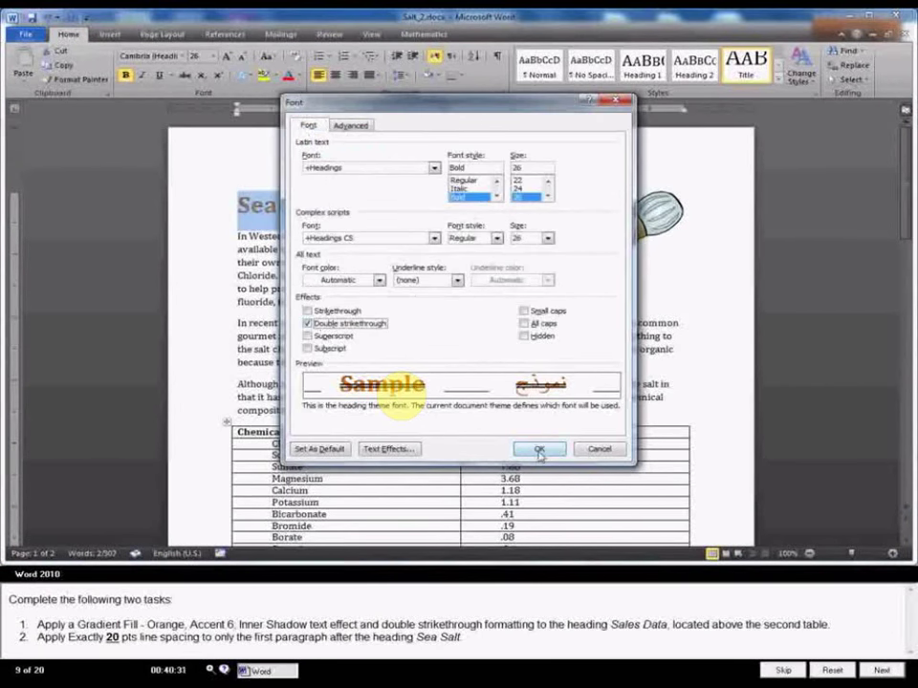
click(538, 451)
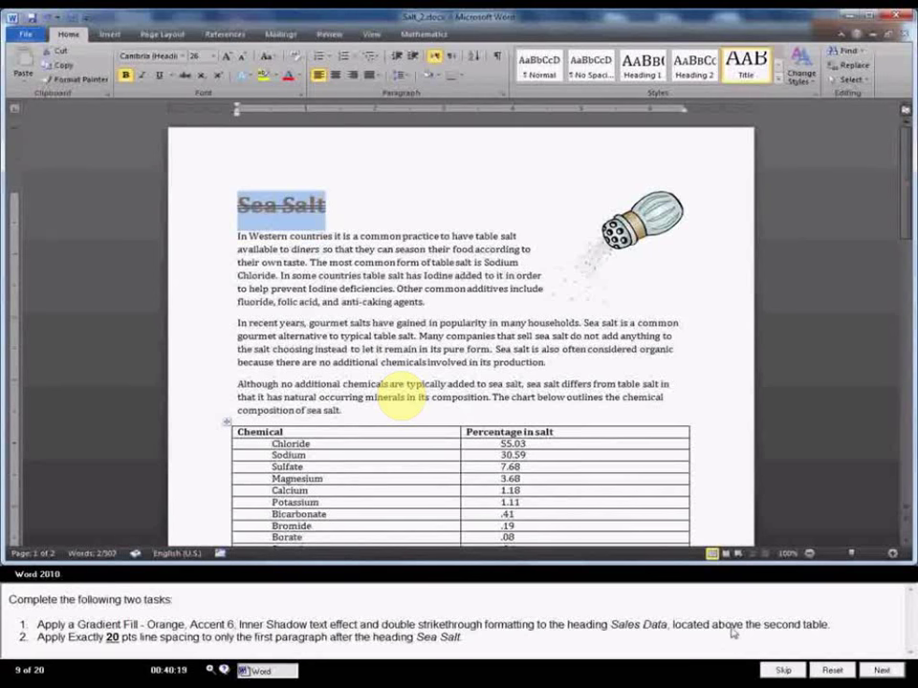
scroll(402, 396, down, 4)
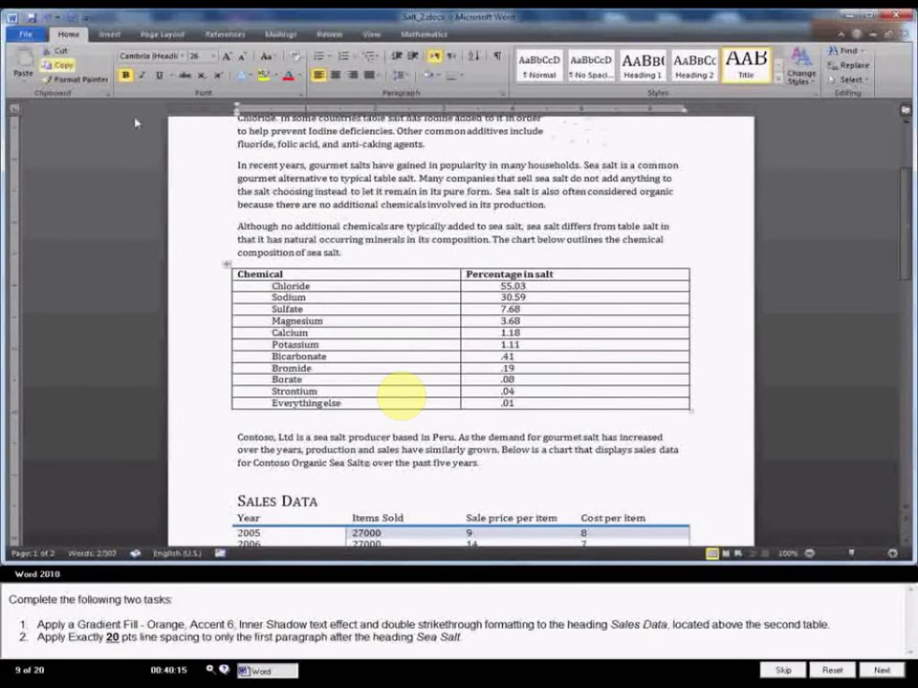
- Reset the exam task and select the Sales Data heading
click(832, 670)
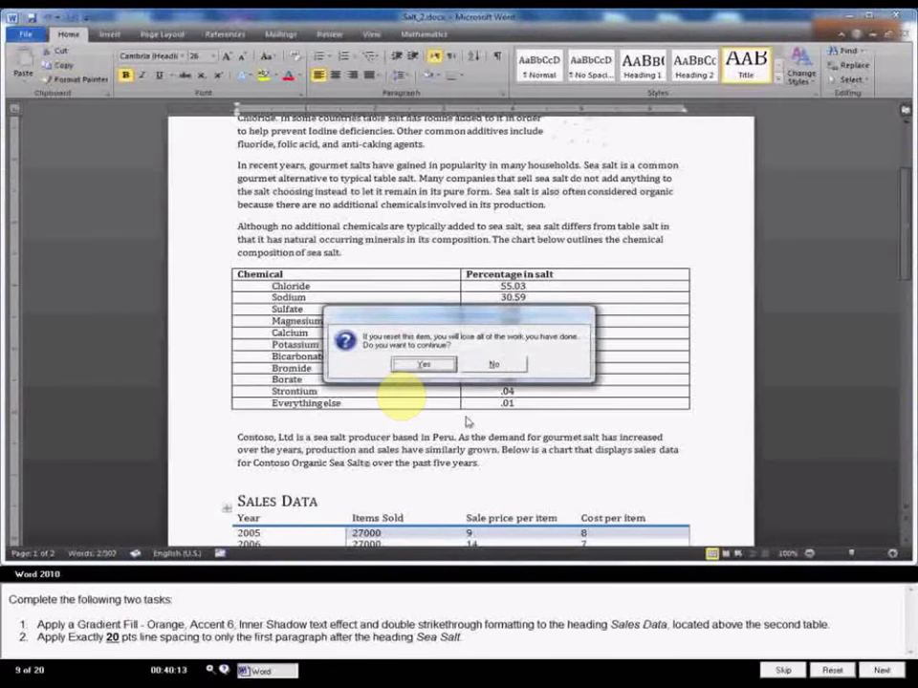
click(424, 365)
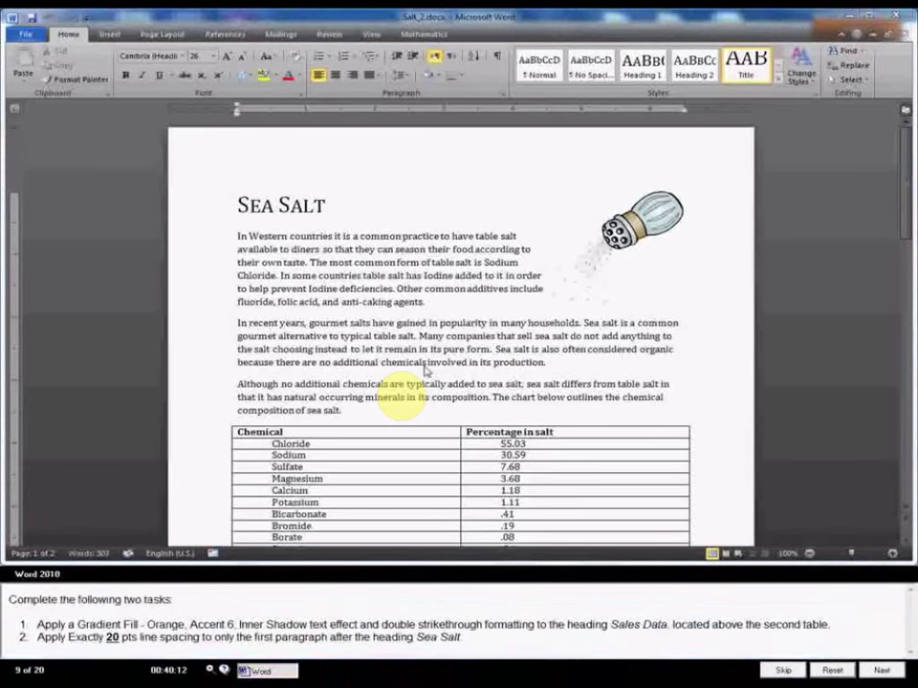
scroll(379, 378, down, 4)
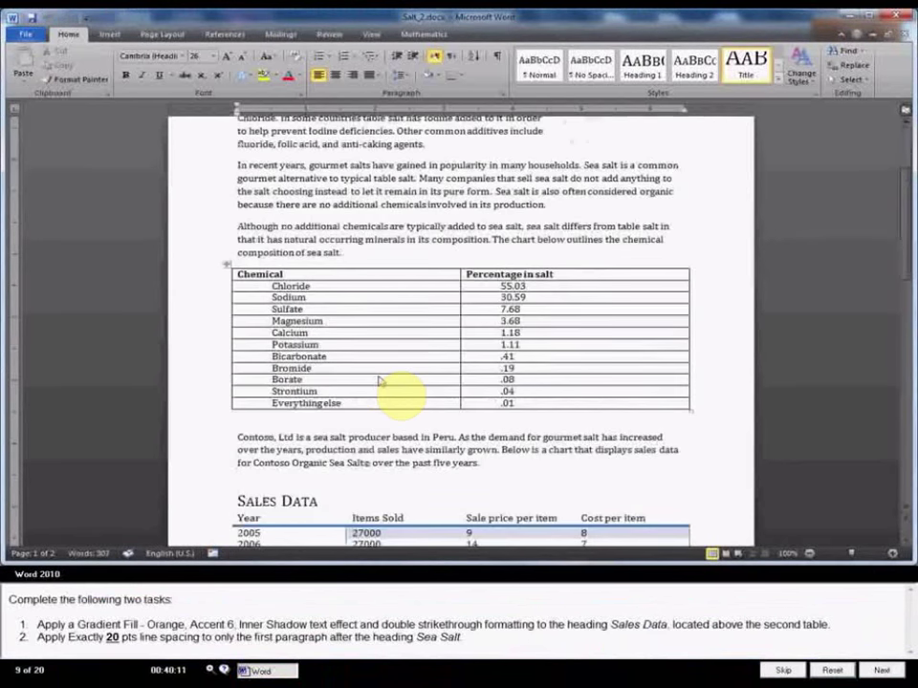
scroll(379, 380, down, 1)
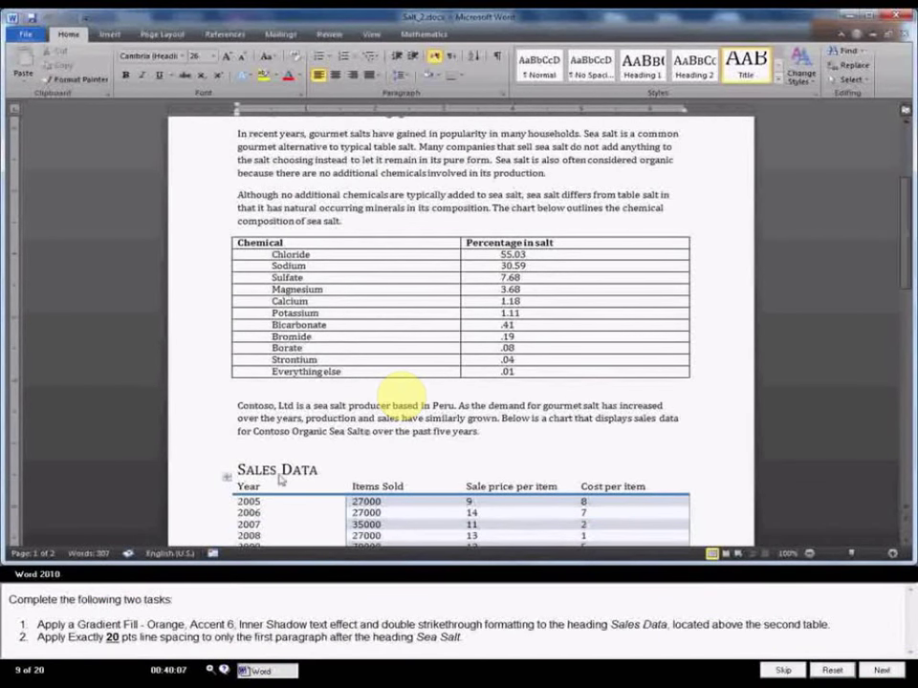
drag(238, 471, 324, 475)
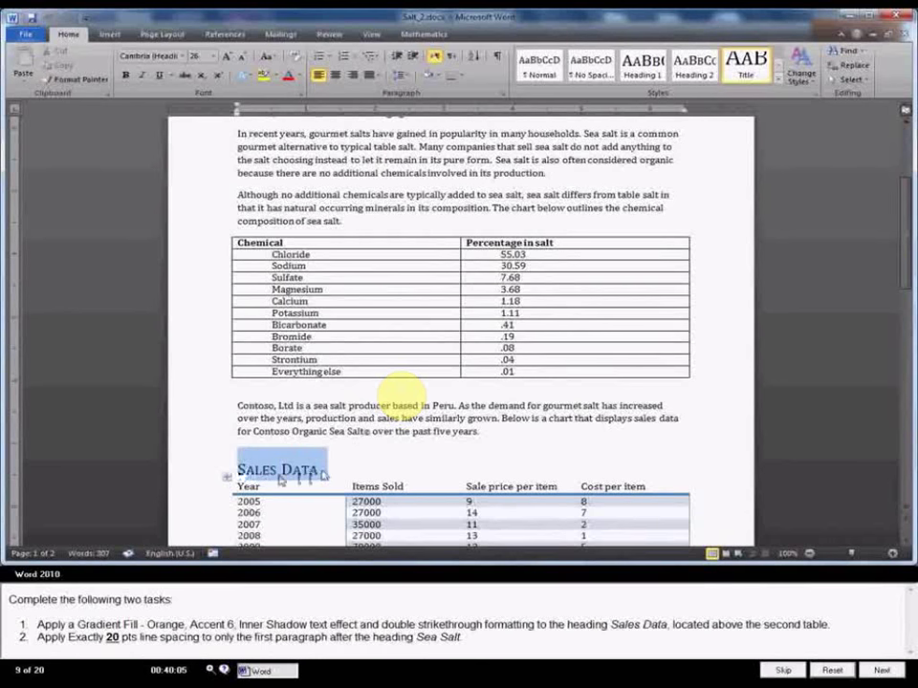
key(ctrl+z)
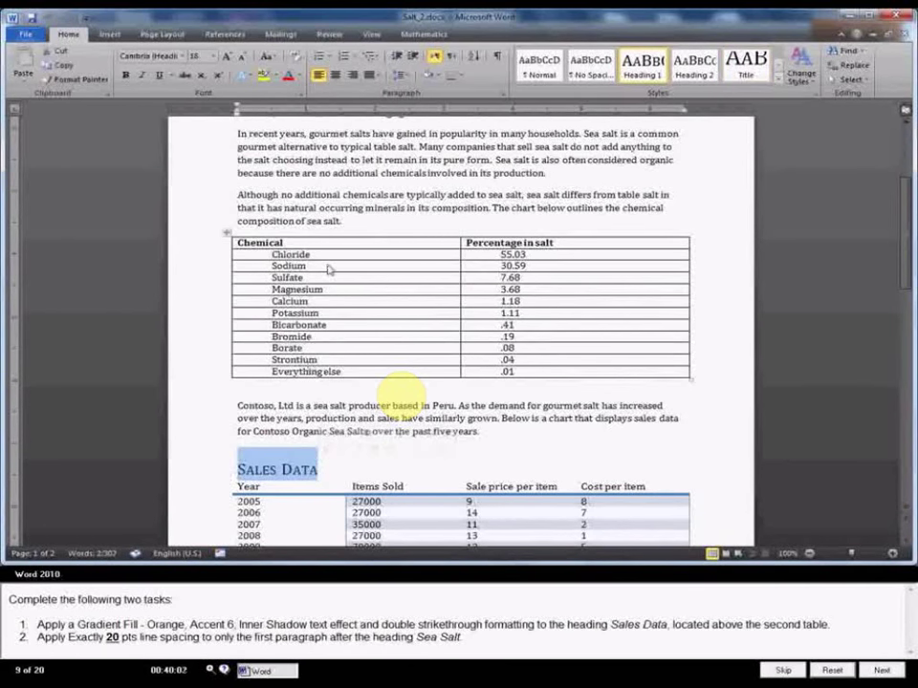
- Apply Gradient Fill - Orange, Accent 6, Inner Shadow and double strikethrough to Sales Data
click(245, 75)
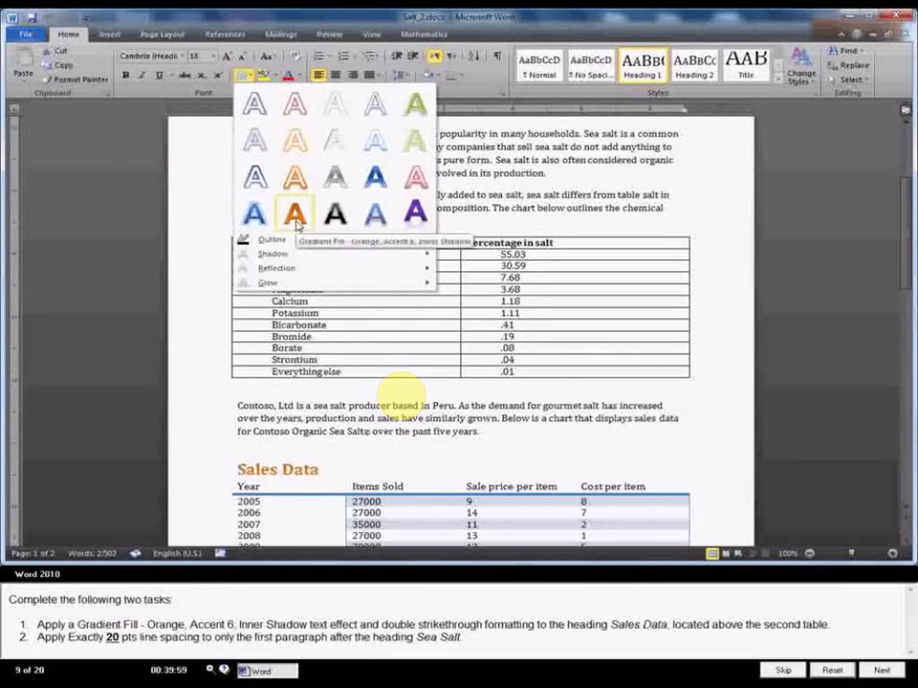
click(296, 220)
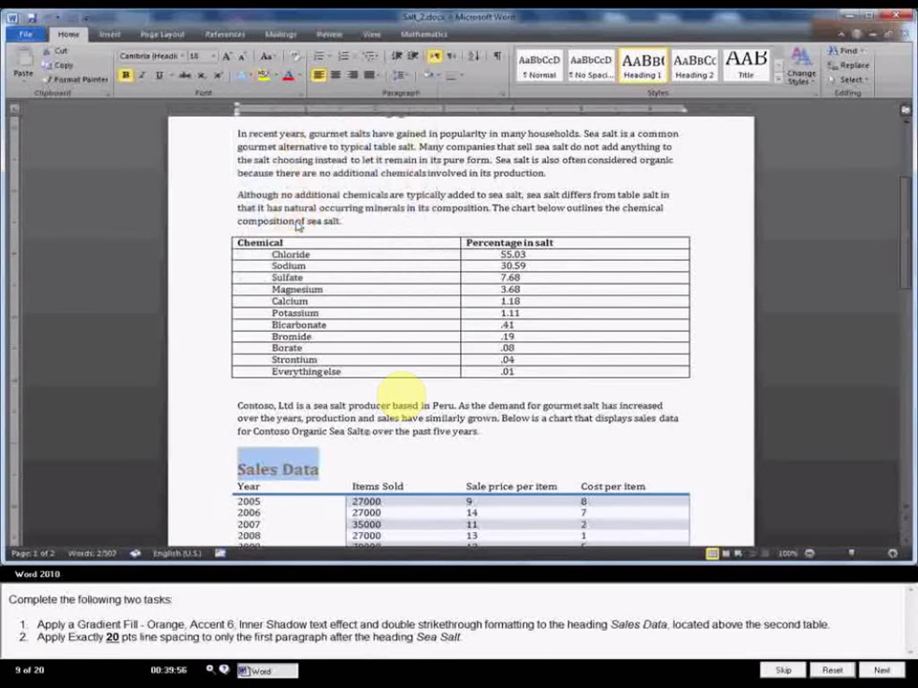
click(302, 93)
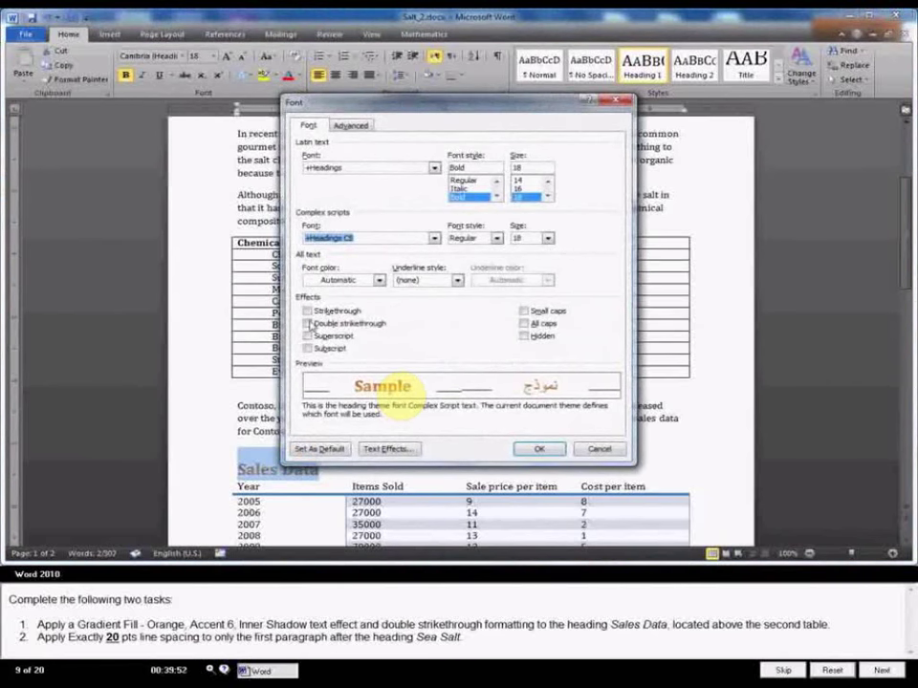
click(308, 323)
key(Return)
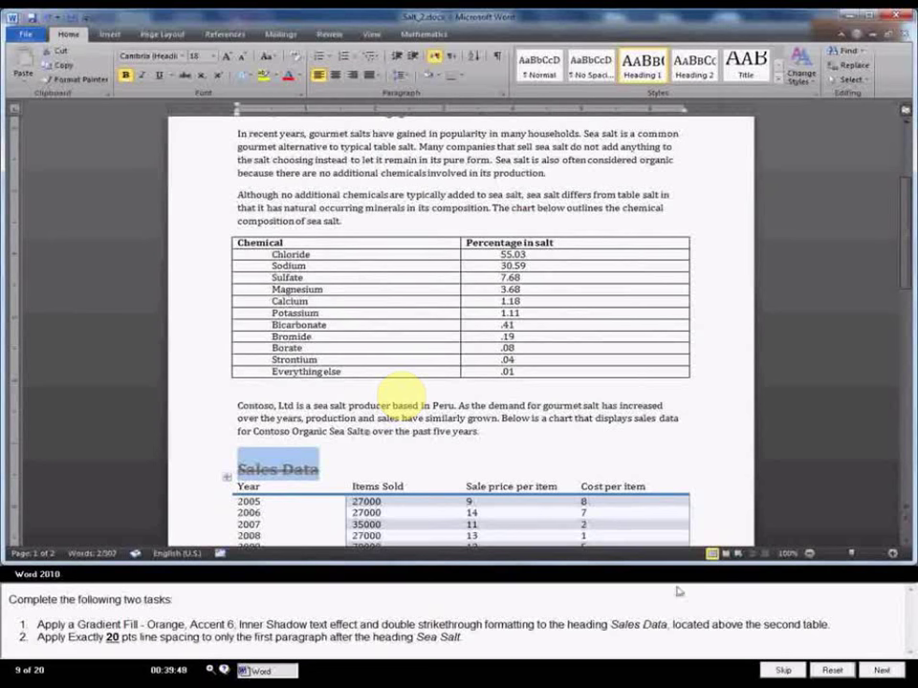
scroll(585, 542, up, 5)
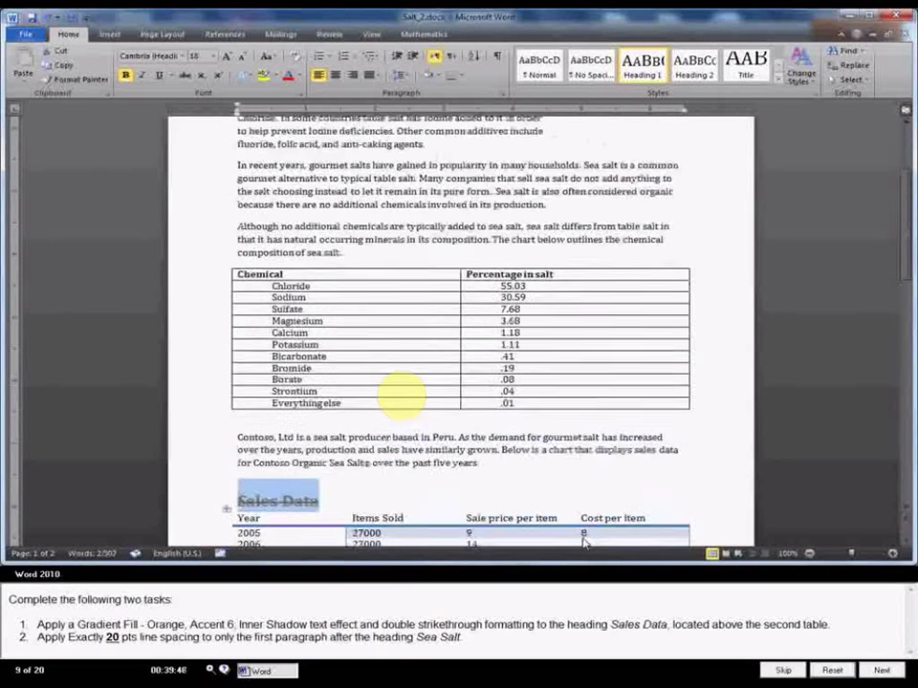
scroll(585, 542, down, 4)
scroll(585, 542, down, 1)
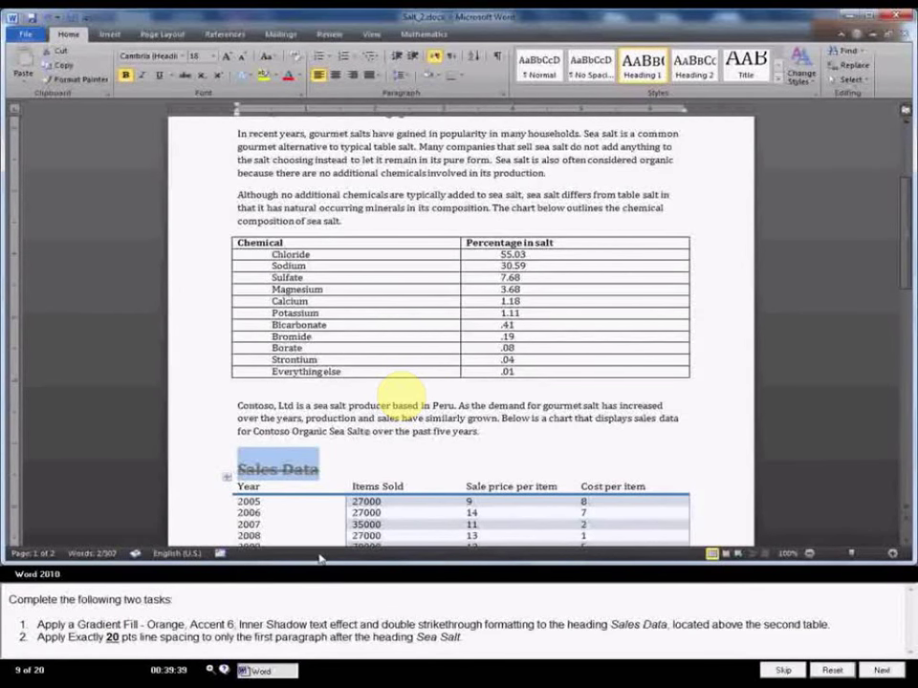
scroll(286, 420, up, 5)
scroll(287, 420, up, 1)
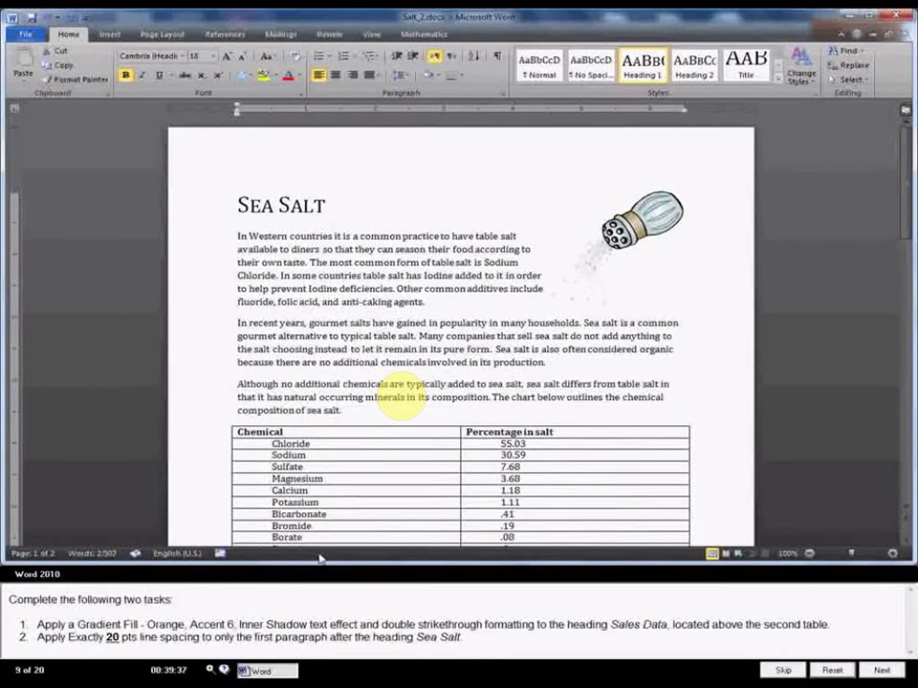
- Set the first Sea Salt paragraph to Exactly 20 pt line spacing, then go to the next task
click(239, 237)
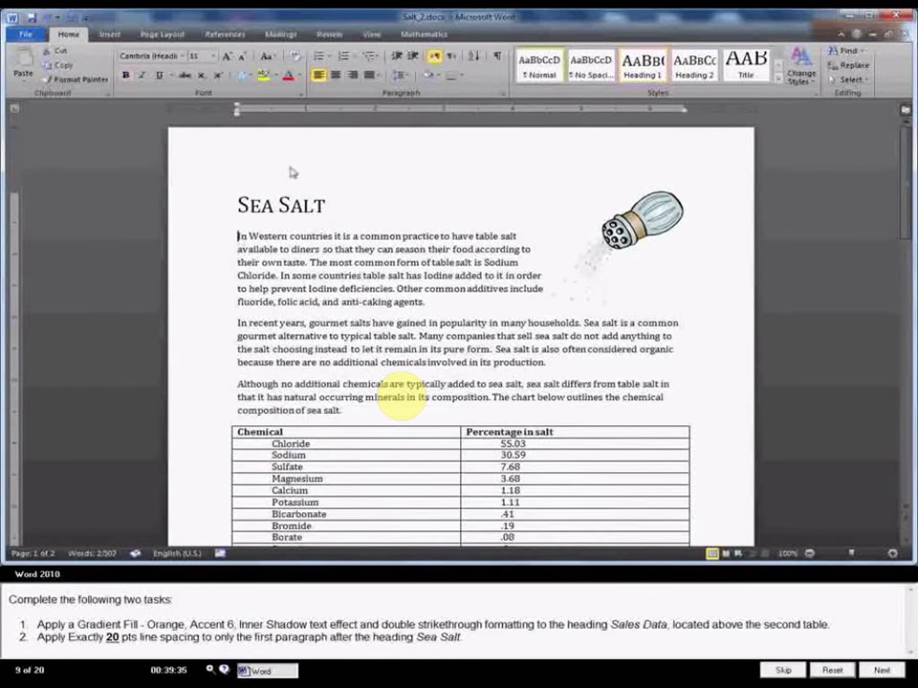
click(503, 93)
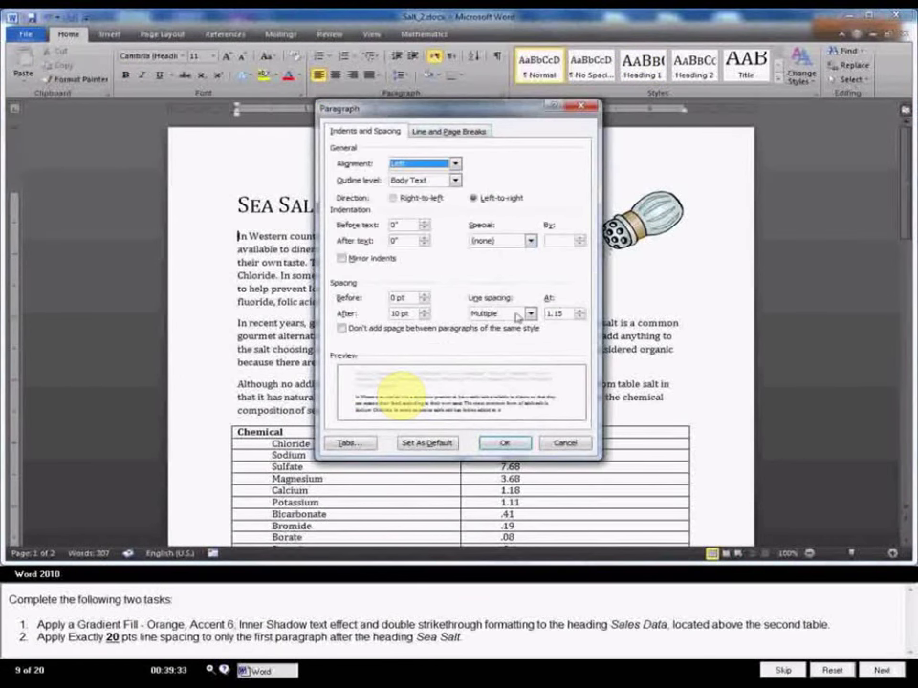
click(530, 315)
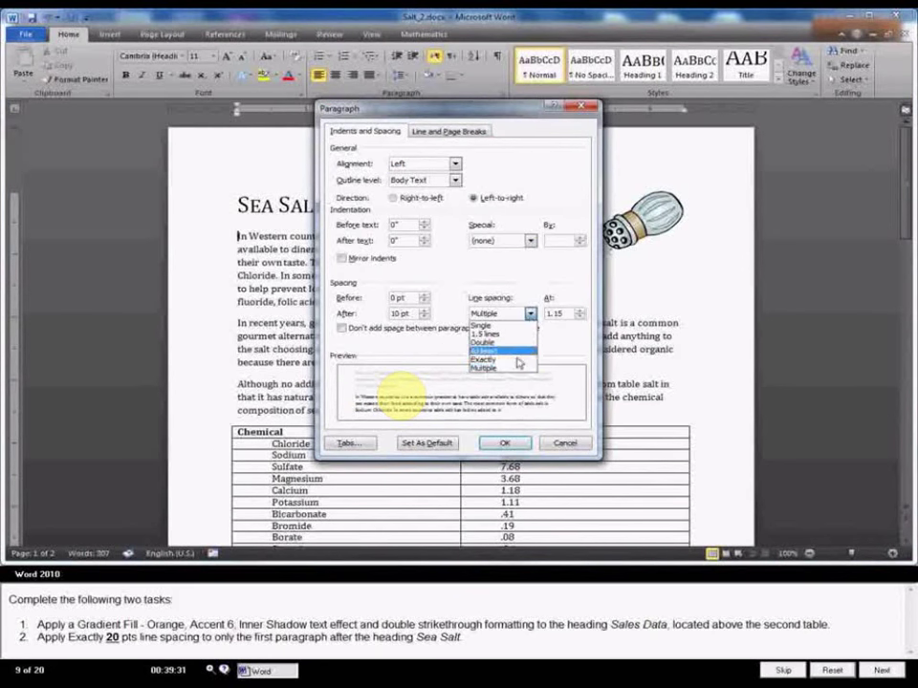
click(518, 364)
click(581, 311)
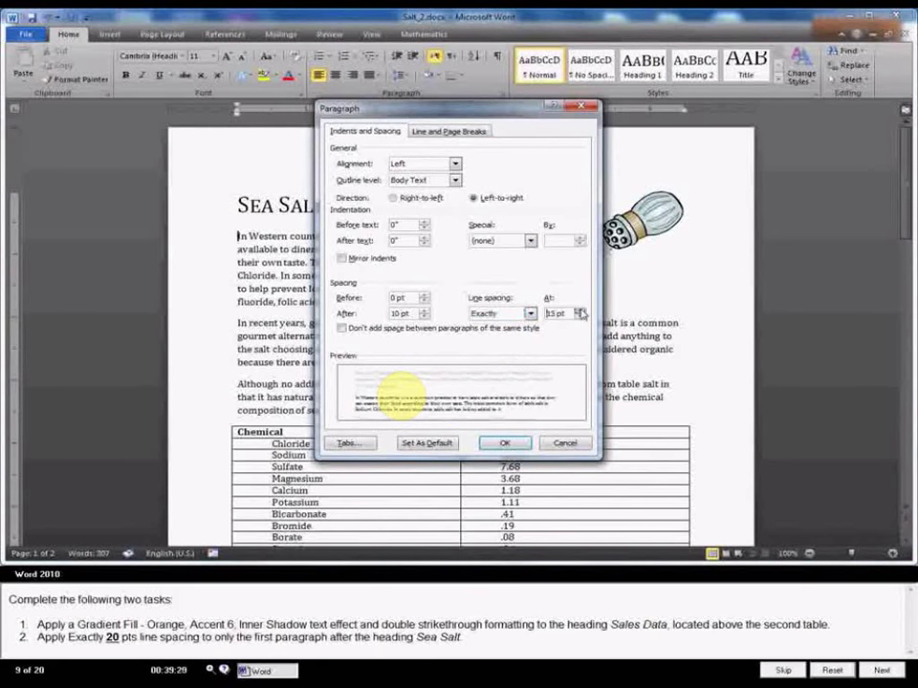
click(581, 310)
click(580, 310)
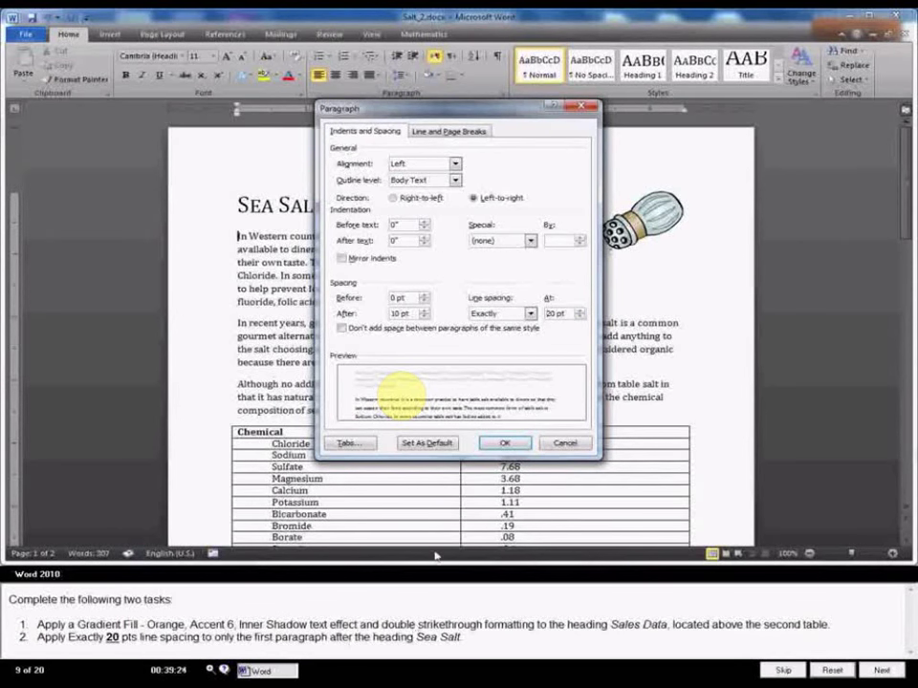
click(507, 444)
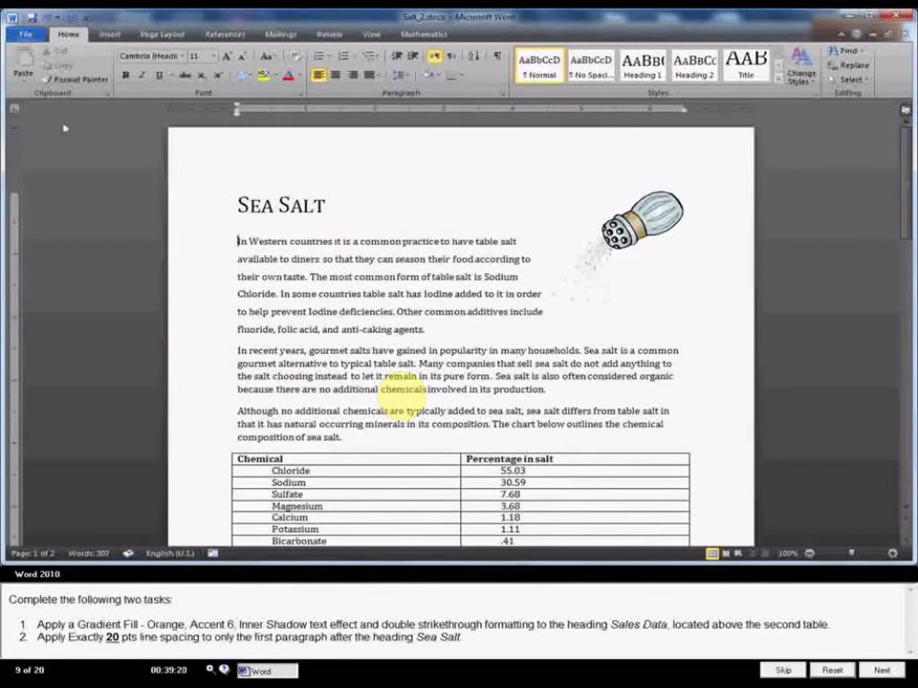
click(887, 670)
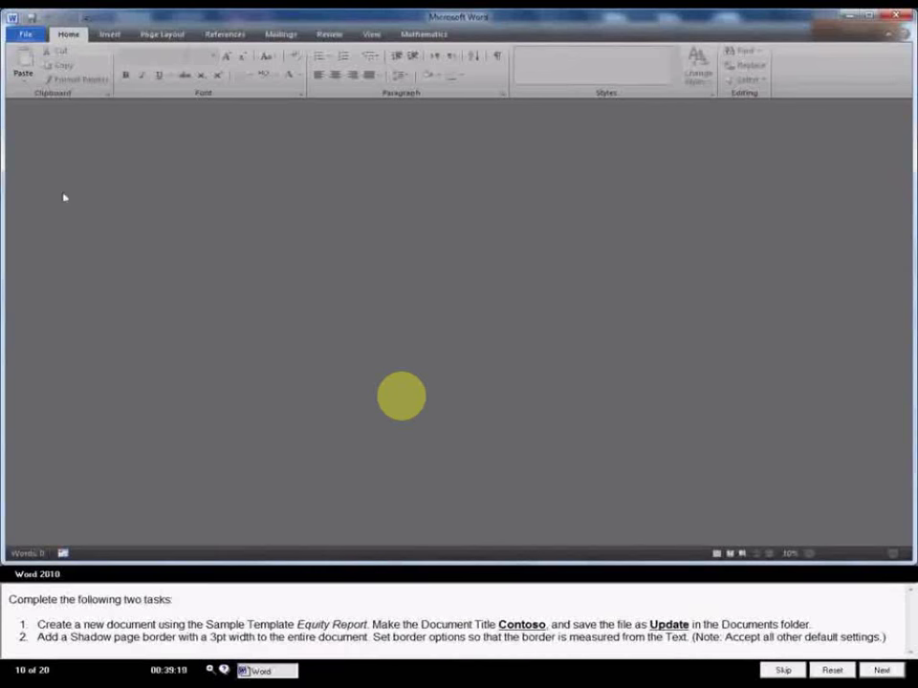
- Create a new document from File > New > Sample templates > Equity Report
click(25, 33)
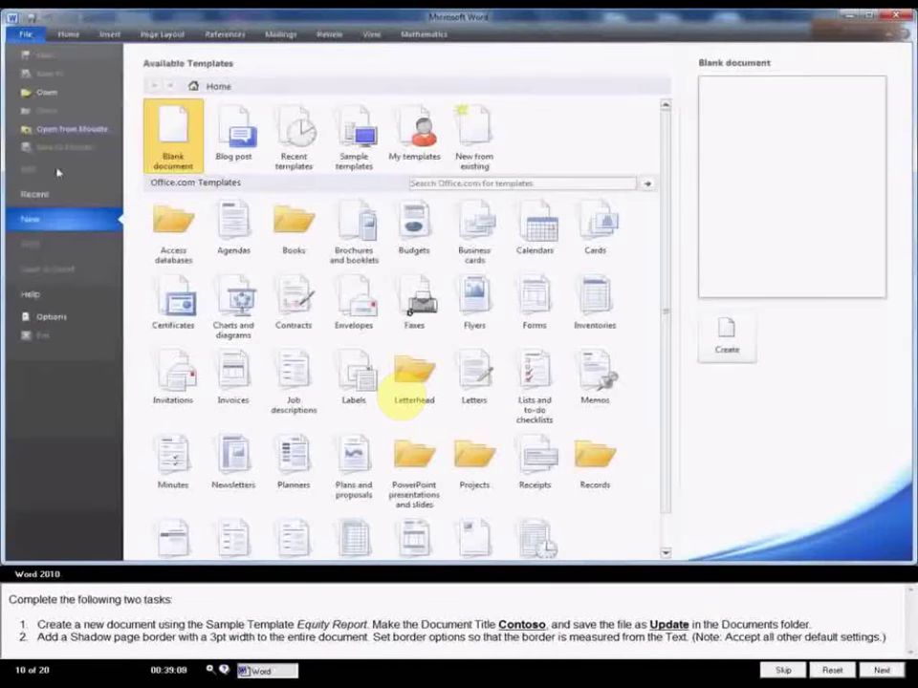
click(352, 142)
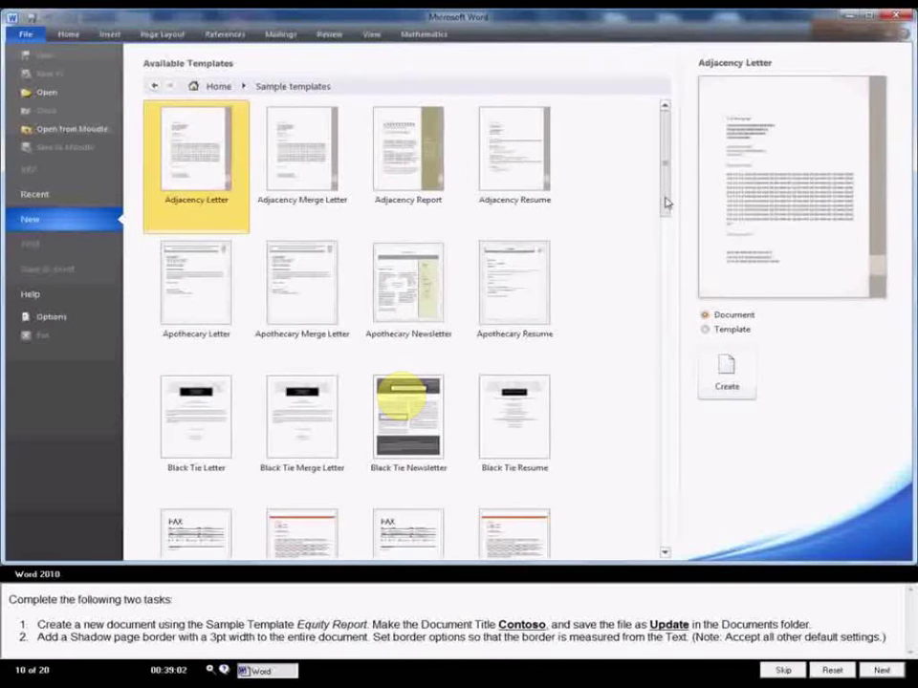
drag(666, 202, 659, 261)
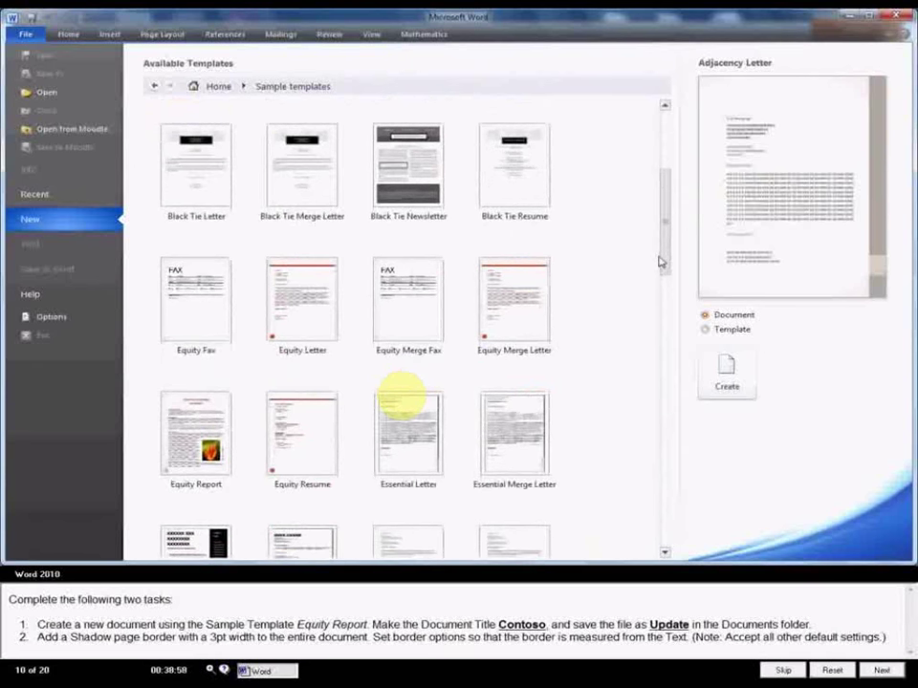
click(180, 455)
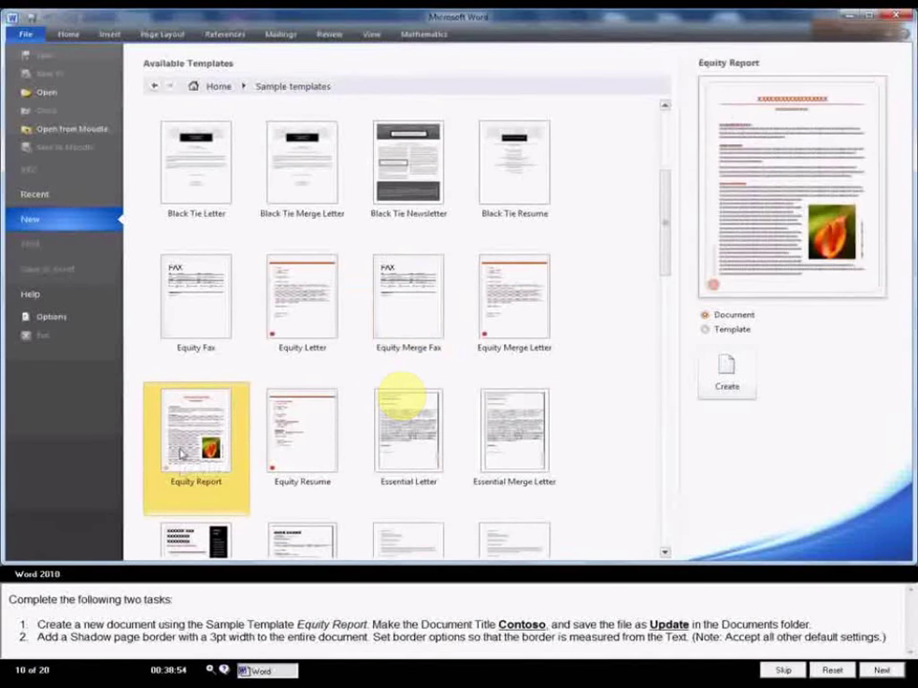
click(727, 386)
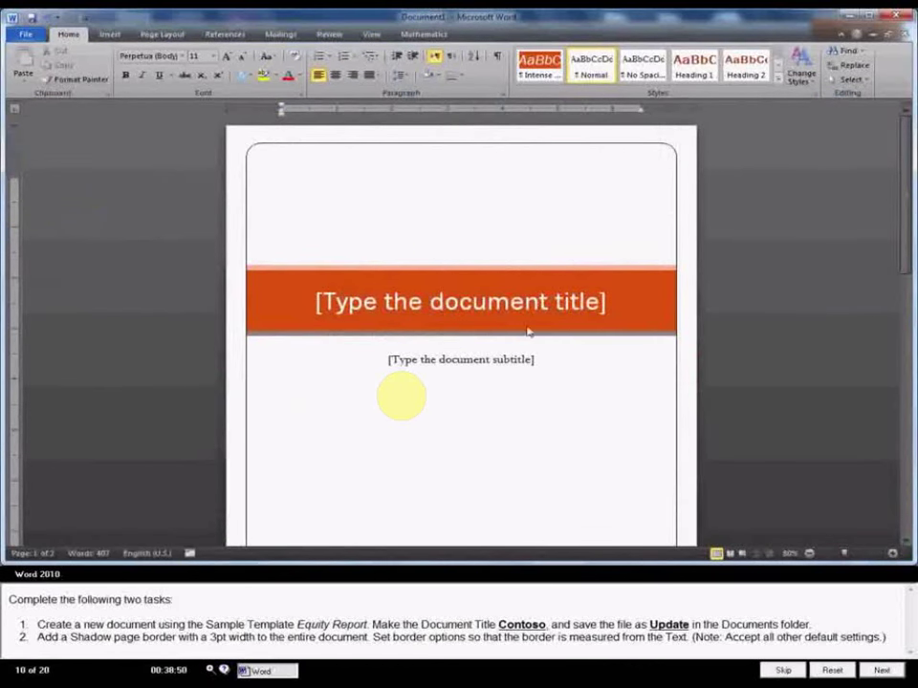
- Type Contoso into the Equity Report cover page's title placeholder
click(460, 301)
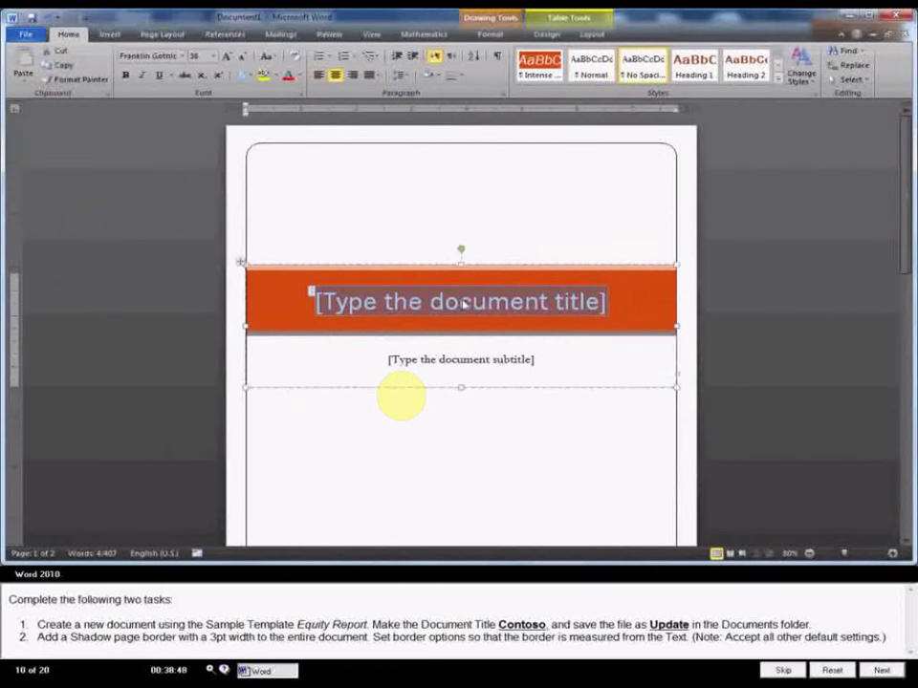
text(C)
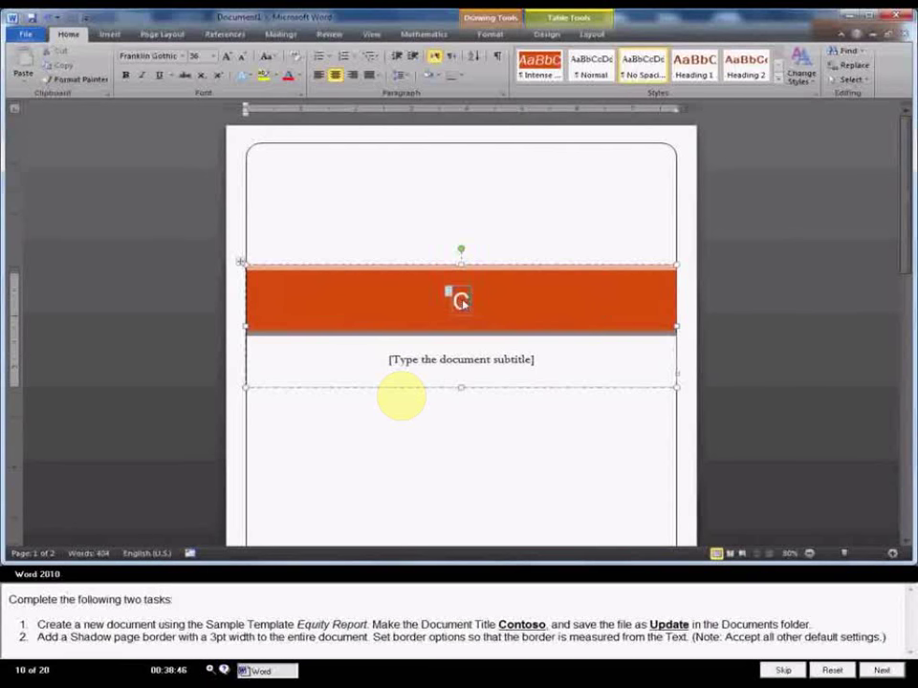
text(onto)
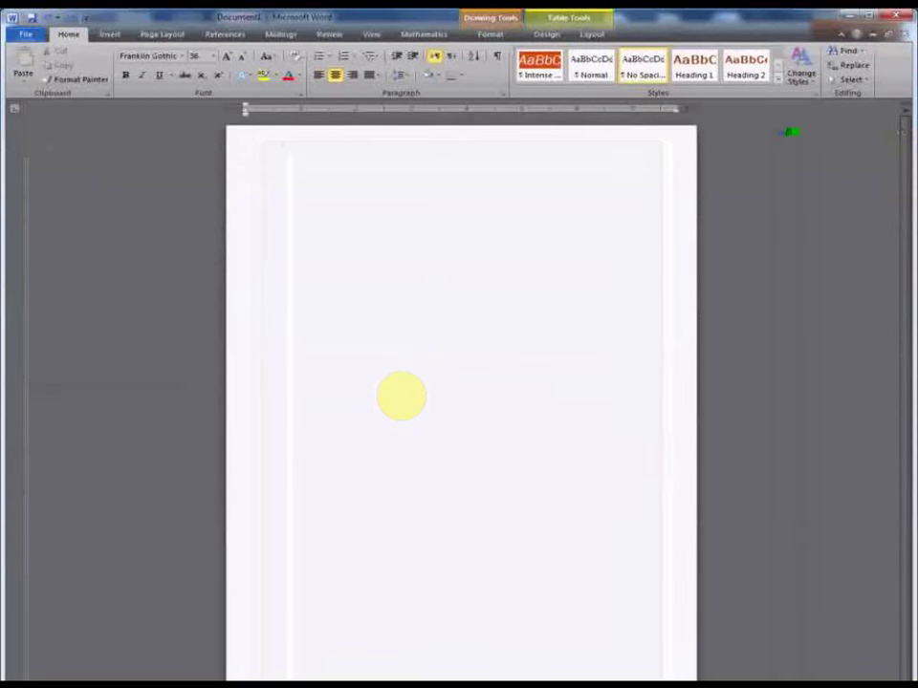
text(so)
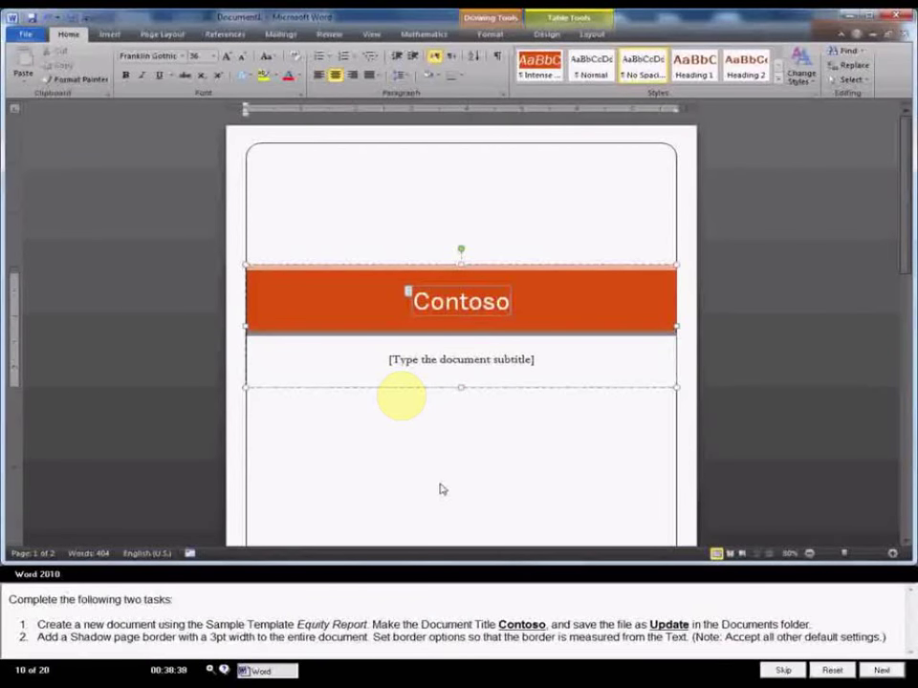
click(392, 180)
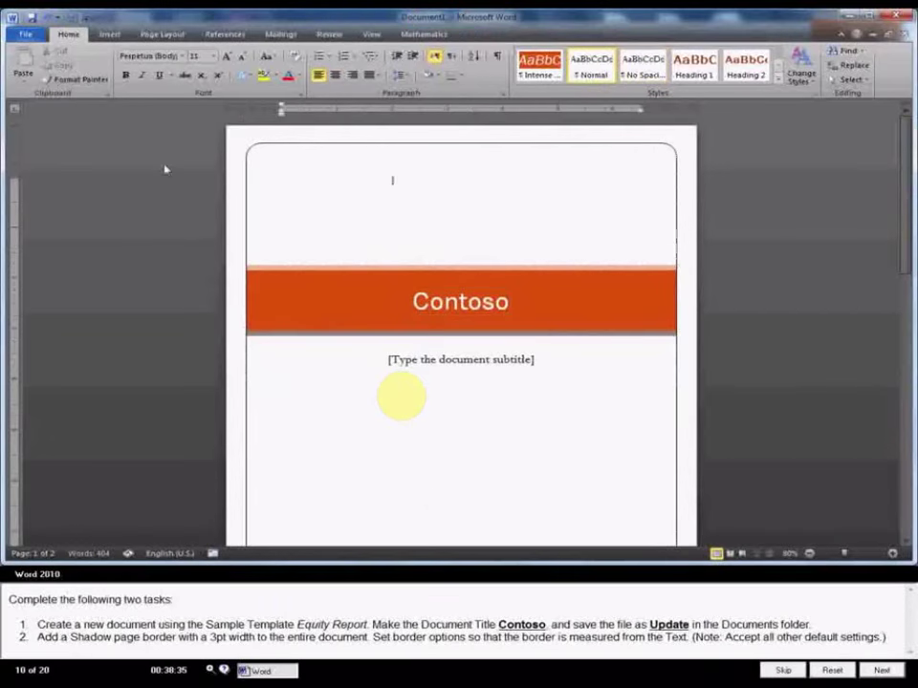
- Save the document as Update in the Documents library
click(31, 17)
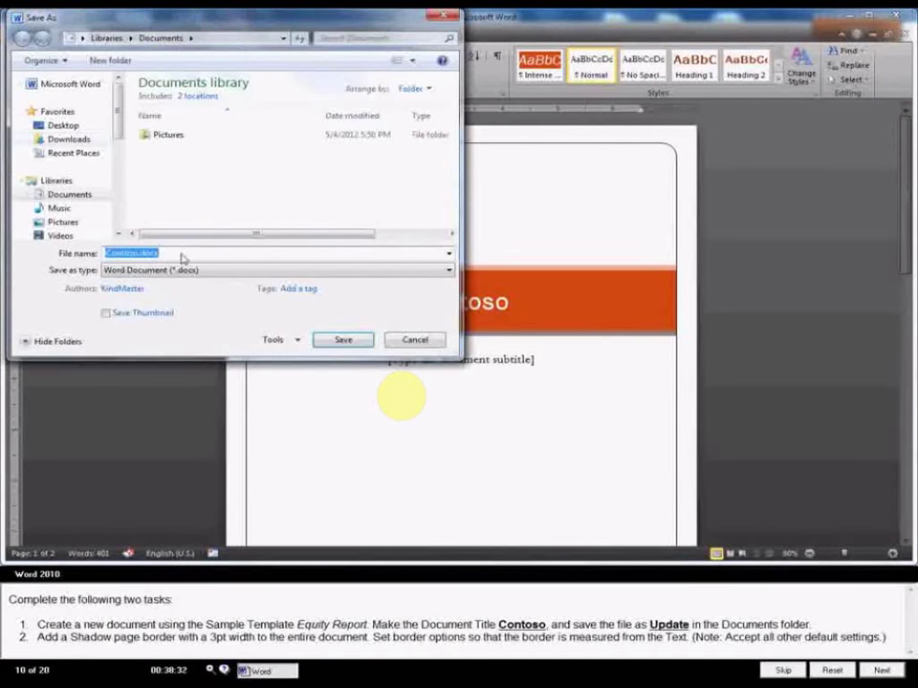
text(Update)
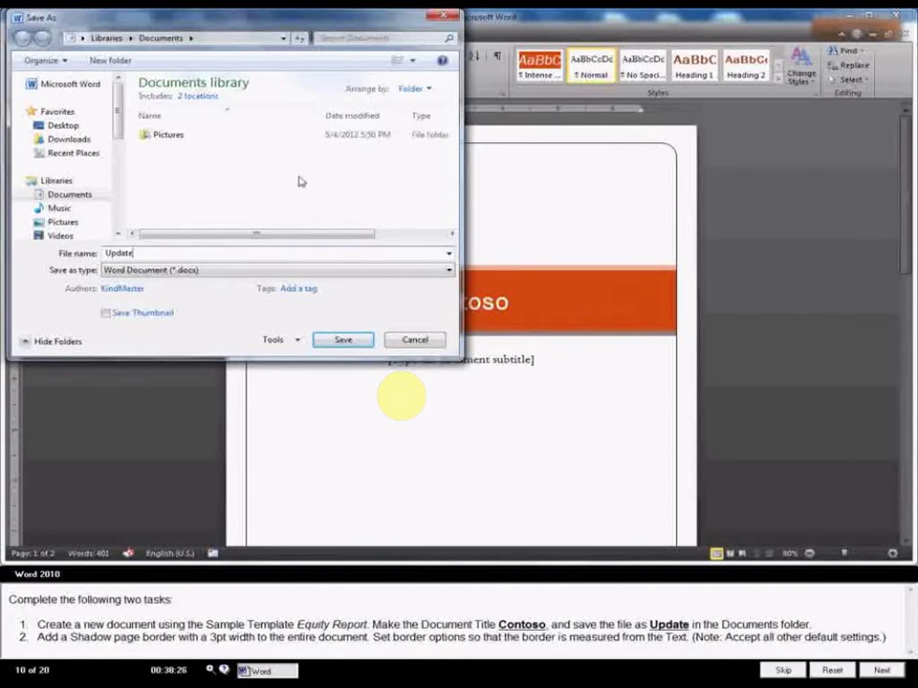
click(344, 341)
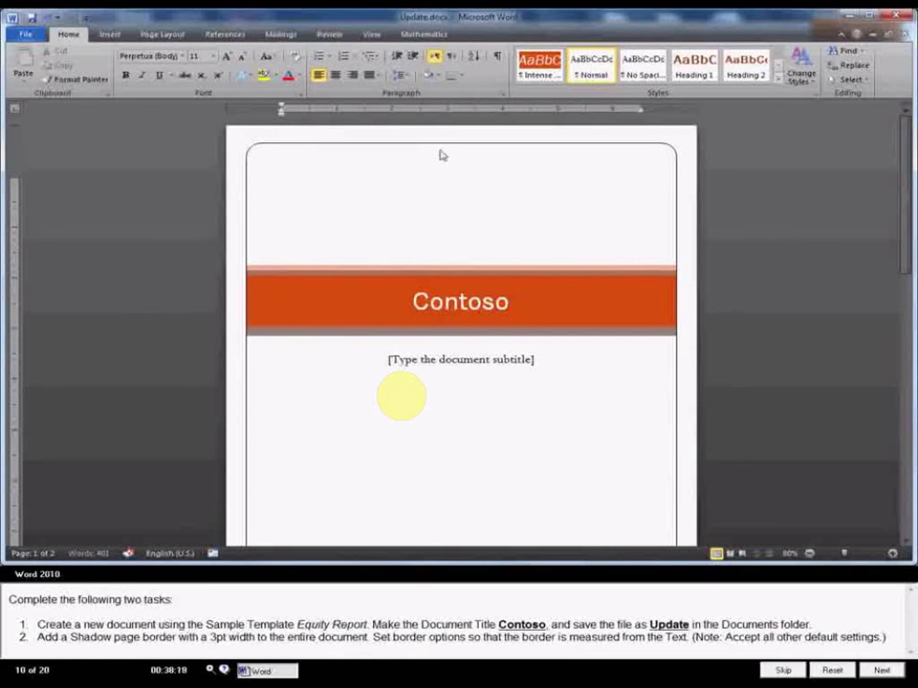
- Choose a Shadow page border with 3 pt width in the Page Borders dialog
click(163, 34)
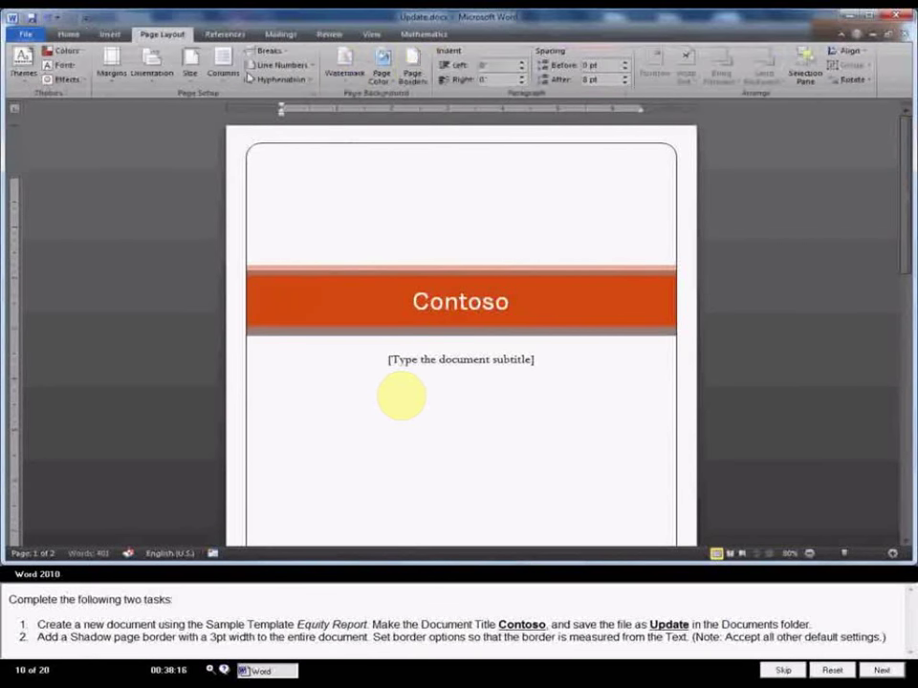
click(414, 71)
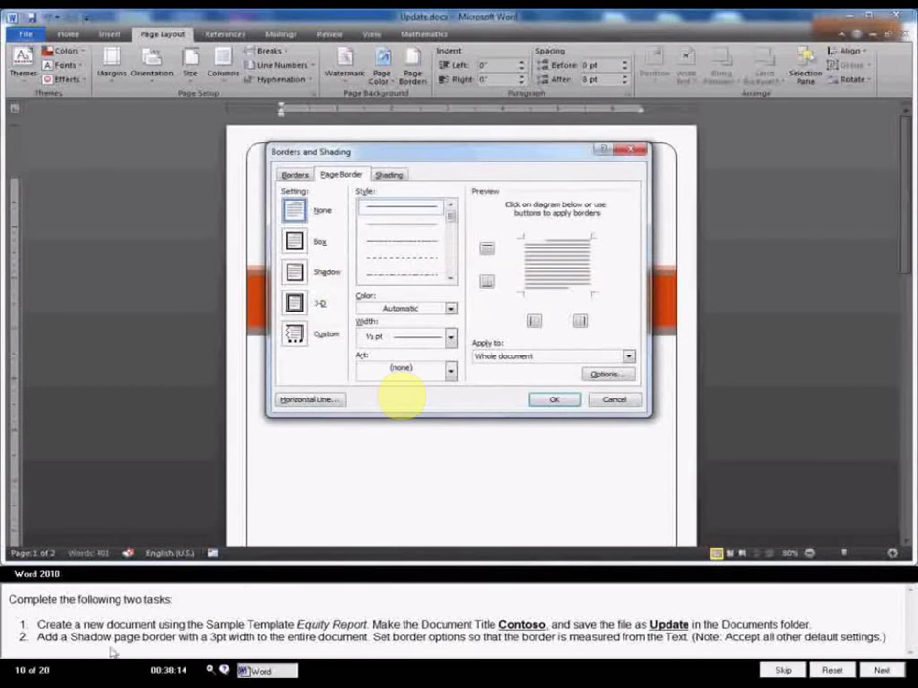
click(295, 272)
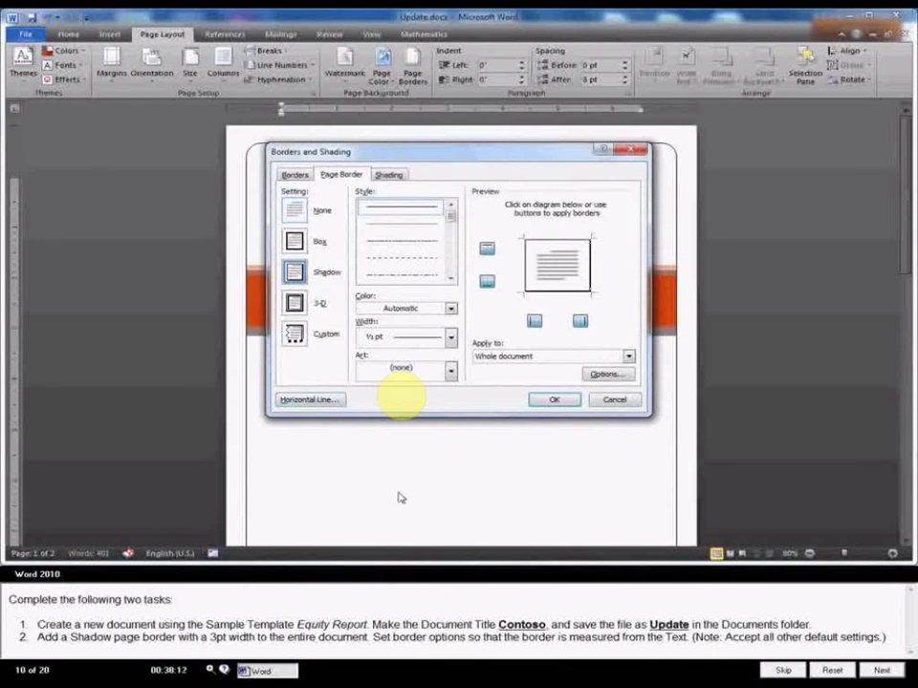
click(451, 337)
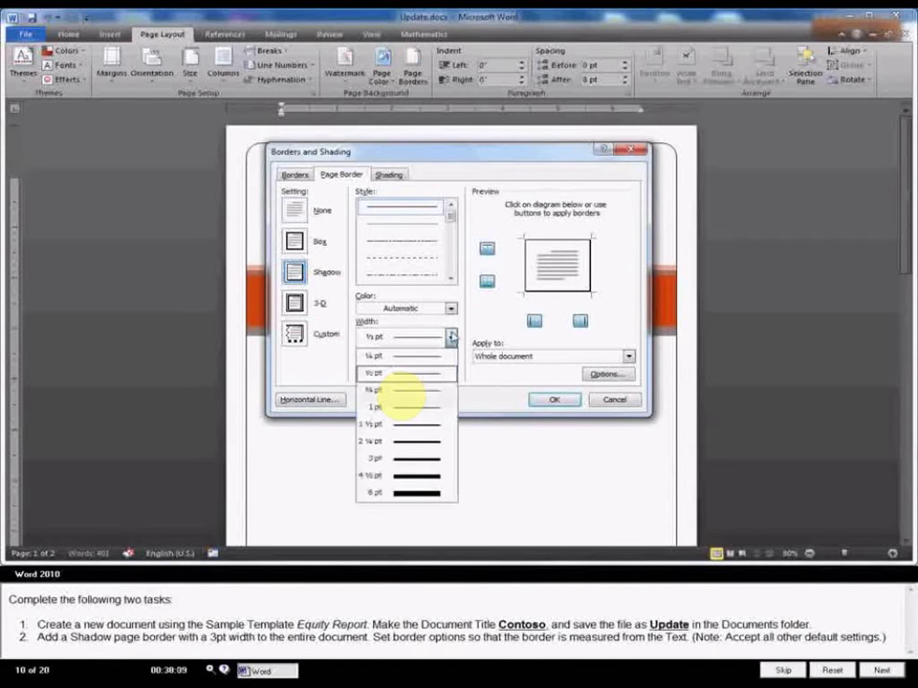
click(406, 459)
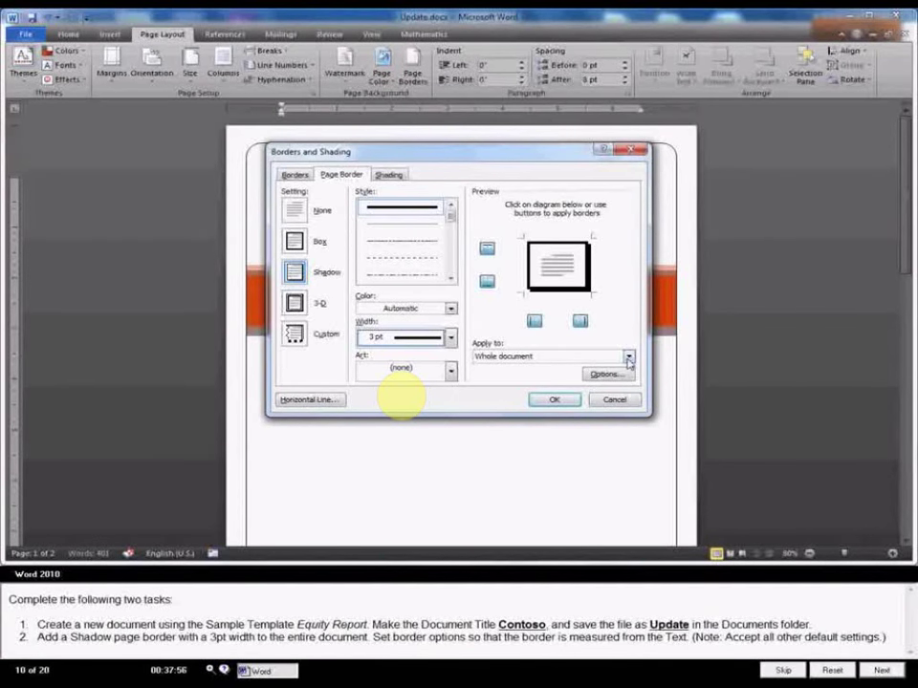
- Measure the border from Text, apply it, and save the document
click(606, 373)
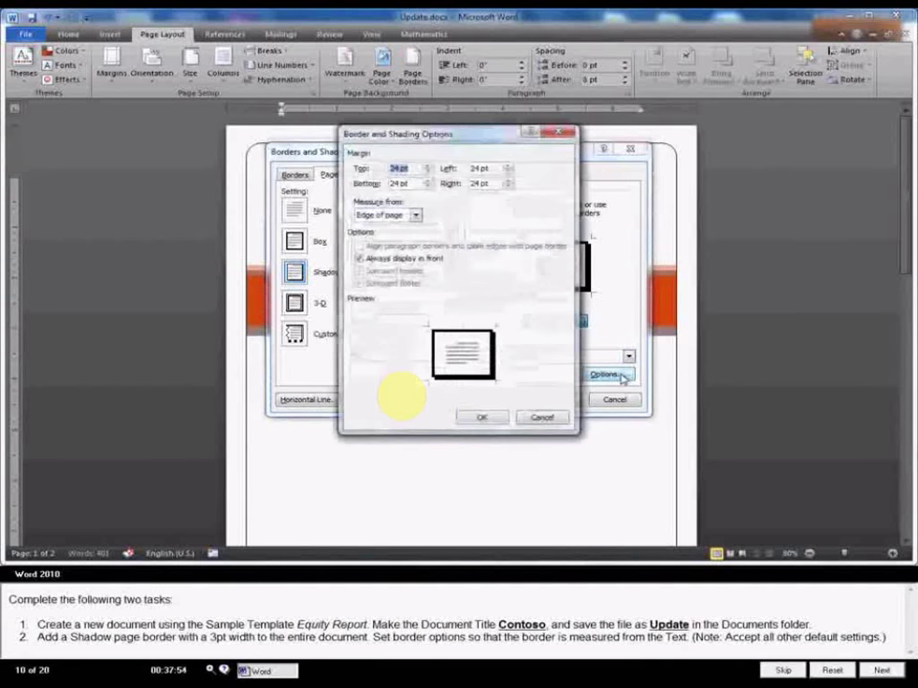
click(418, 215)
click(382, 225)
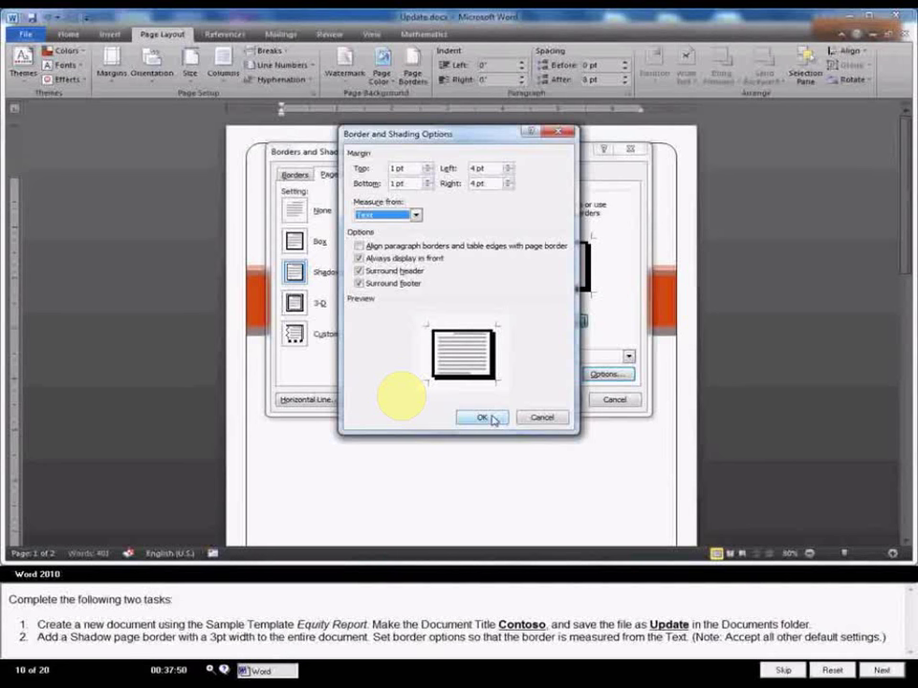
click(490, 418)
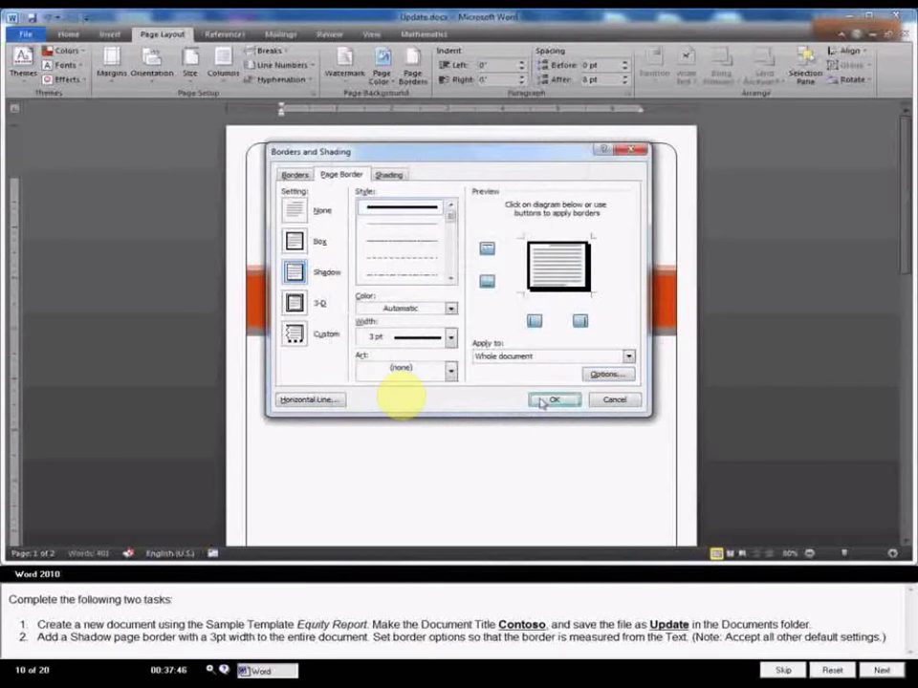
click(547, 401)
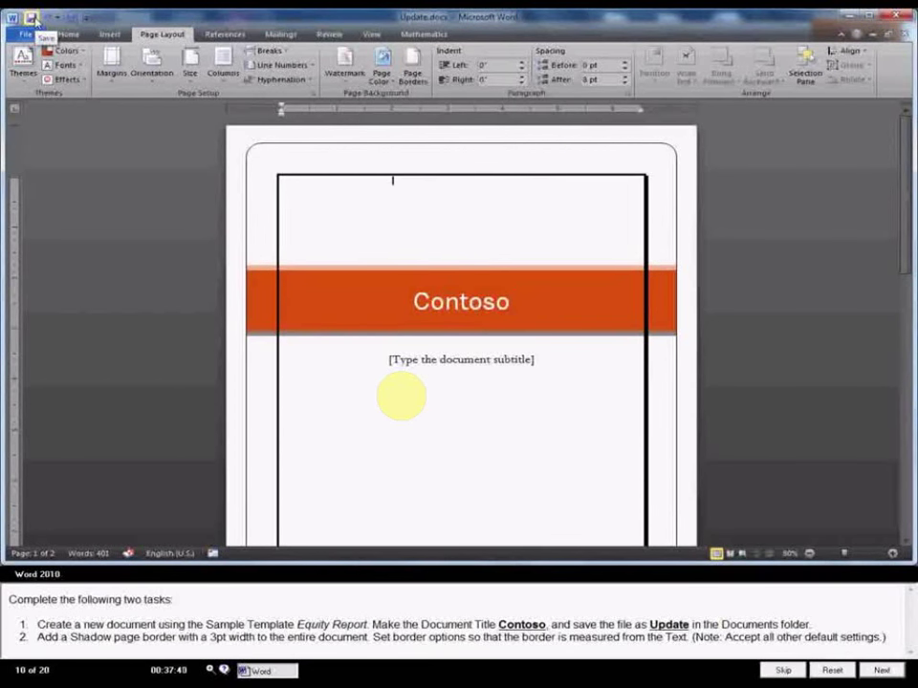
click(32, 18)
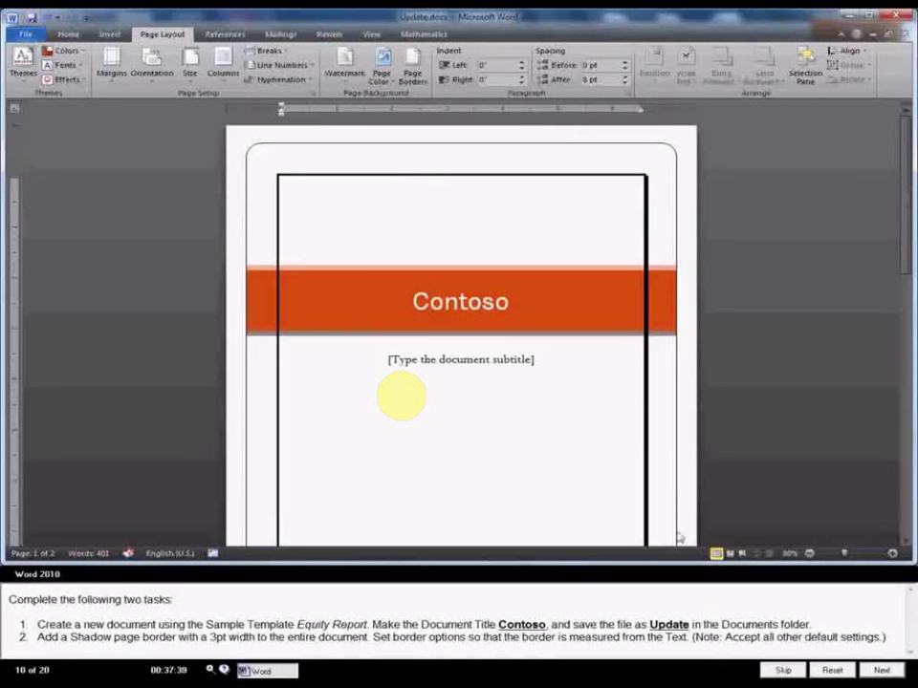
- Advance to the Salt_4 task and scroll the Header gallery down to Puzzle (Odd Page)
click(882, 672)
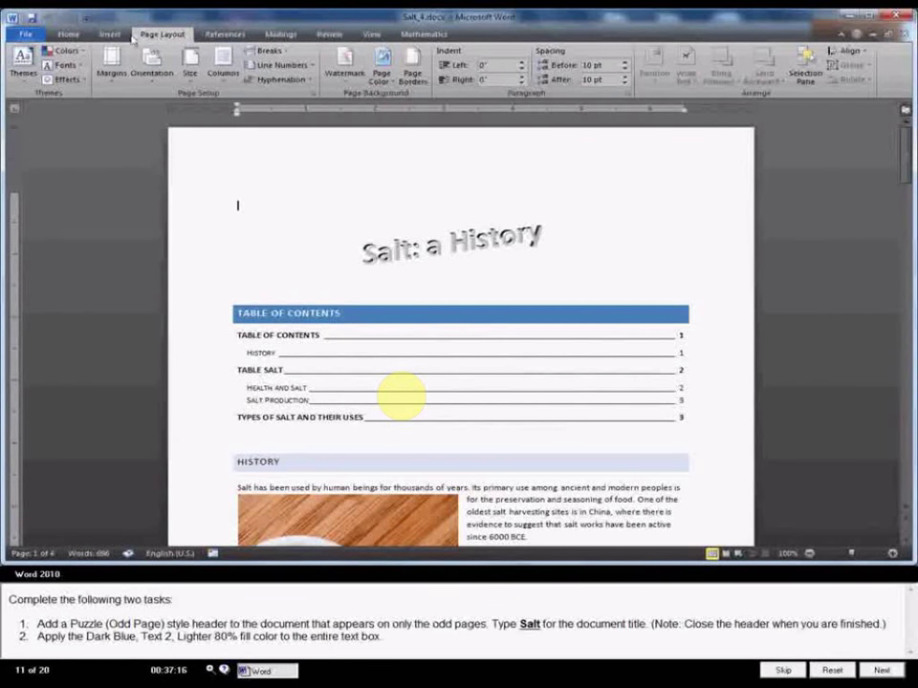
click(113, 34)
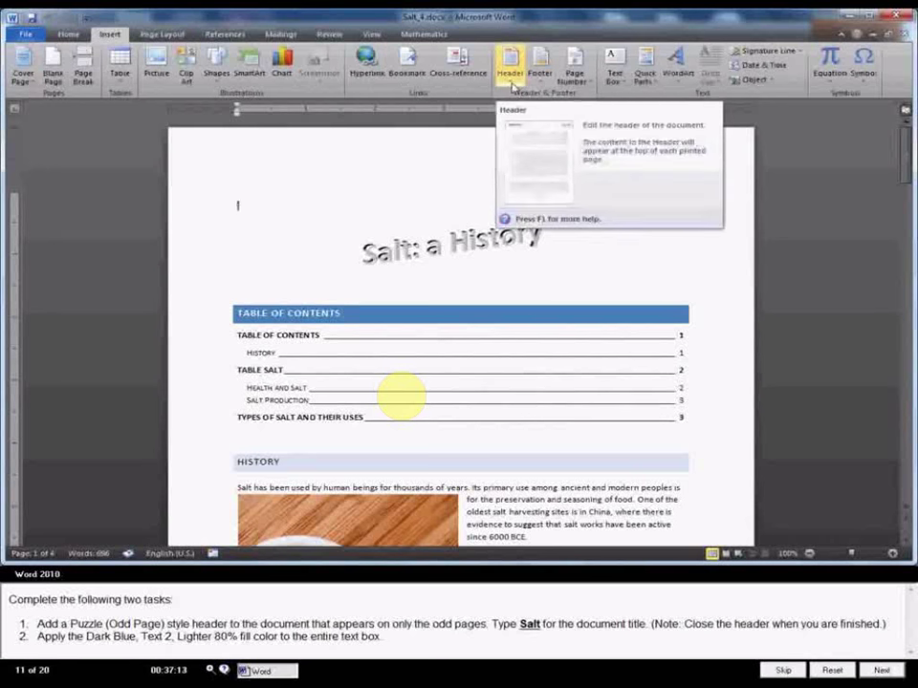
click(510, 77)
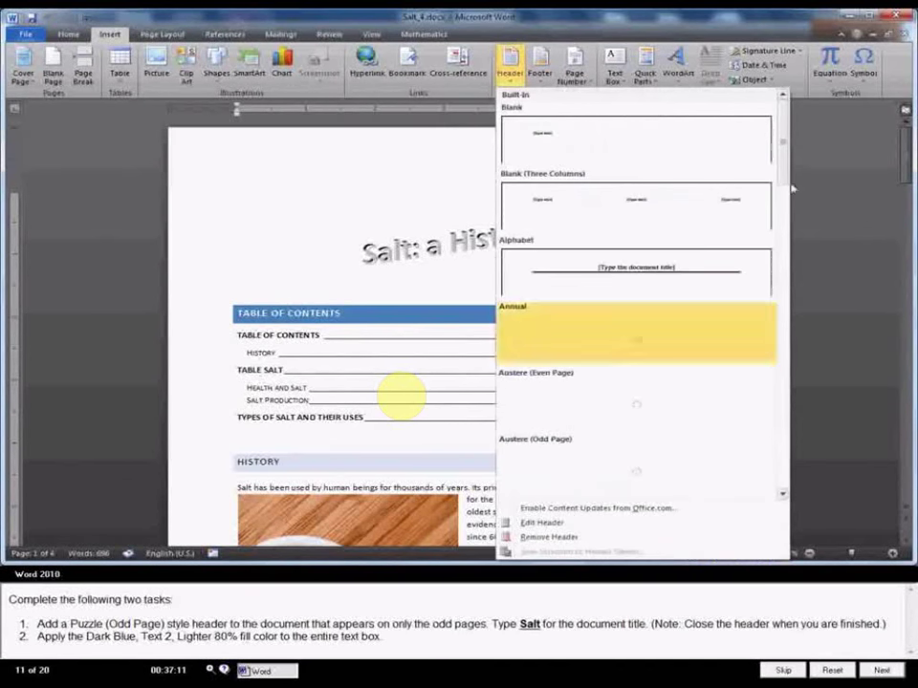
drag(783, 170, 787, 385)
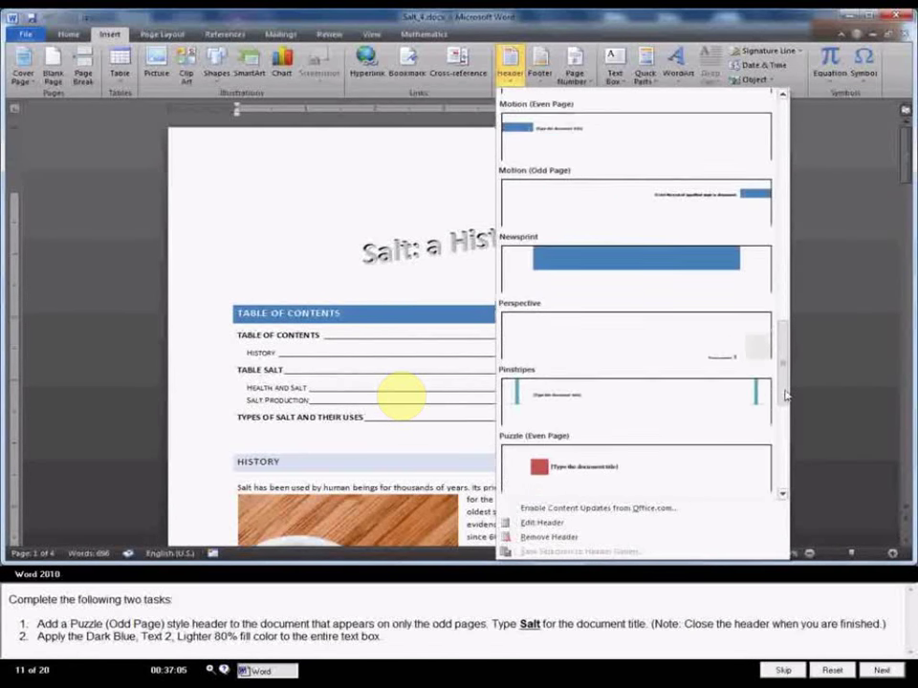
drag(786, 388, 784, 411)
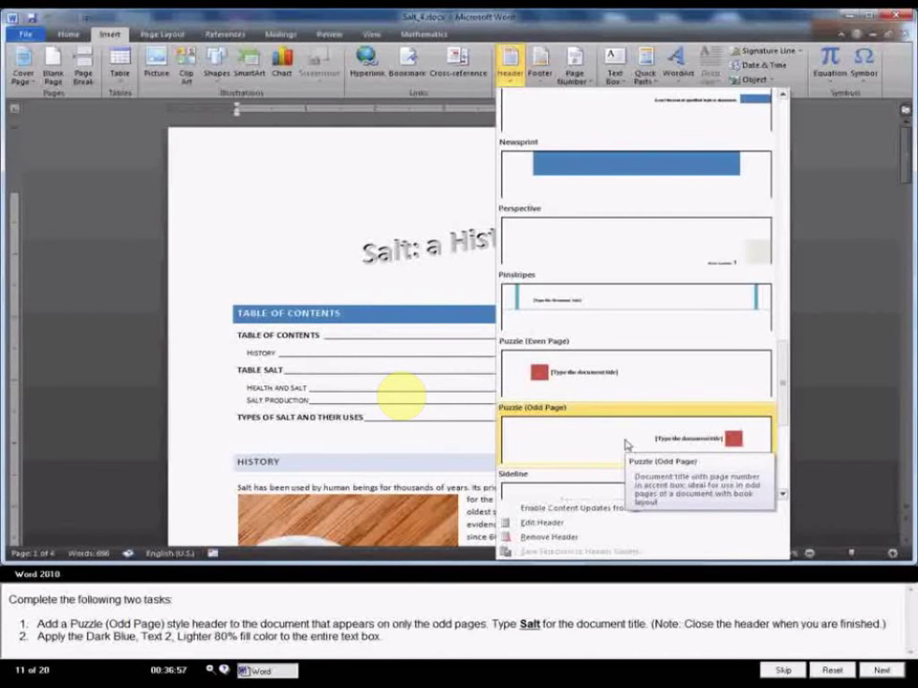
- Insert a Puzzle (Odd Page) header with Different Odd & Even Pages, titled Salt
click(626, 445)
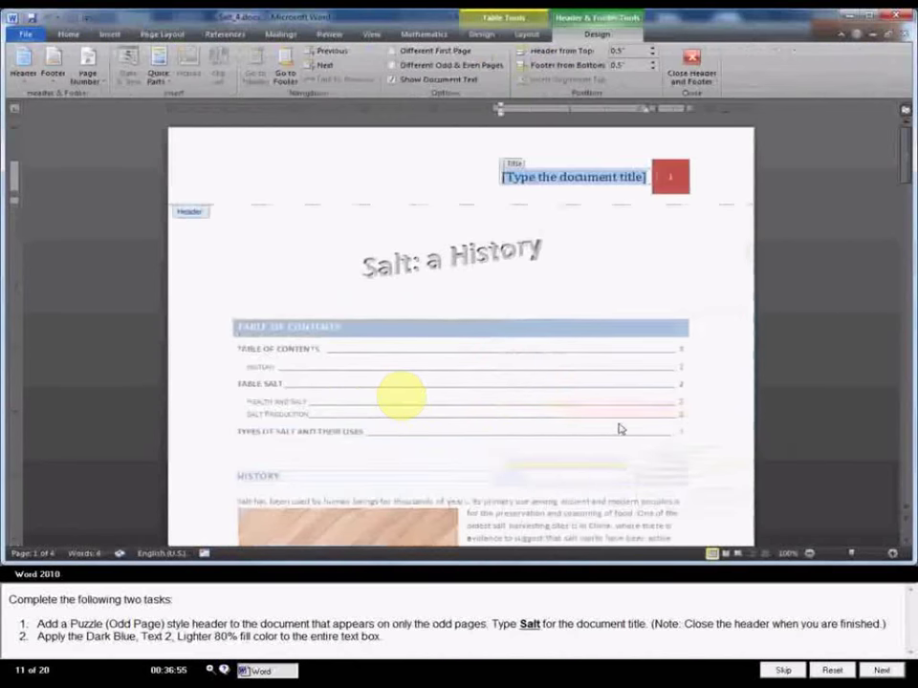
click(392, 65)
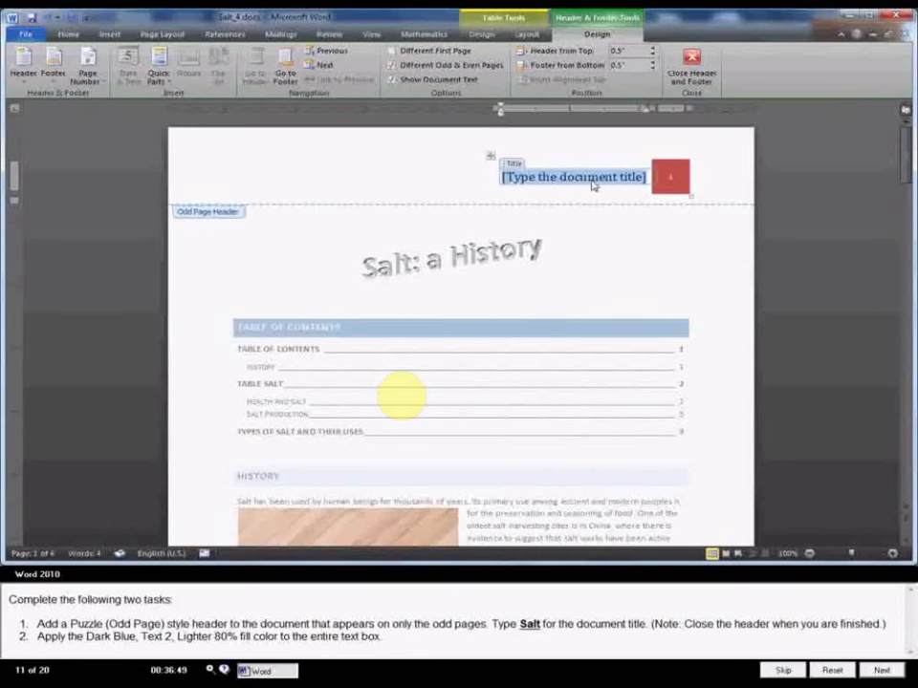
text(Sal)
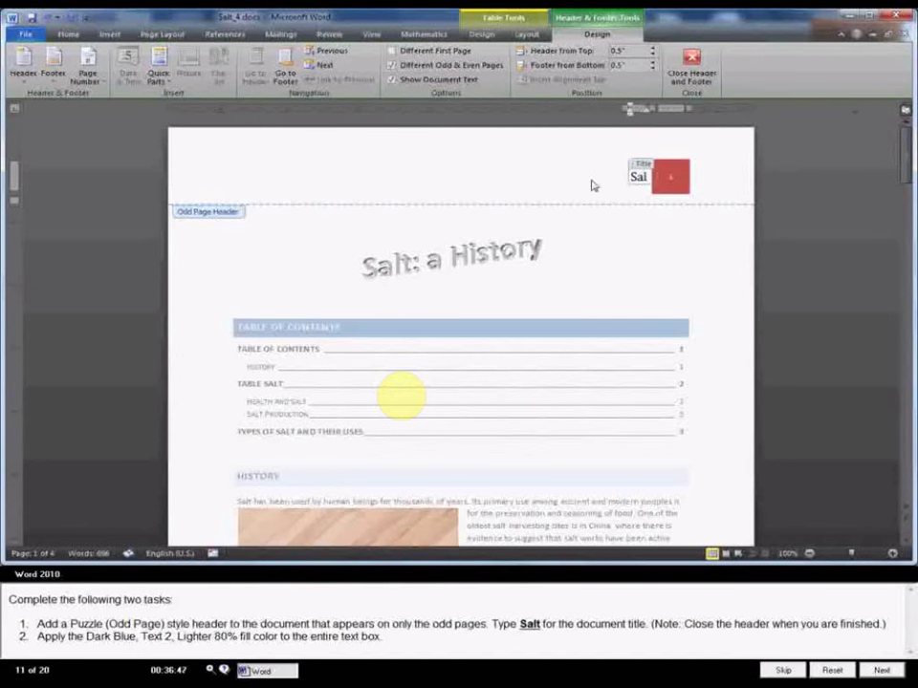
text(t)
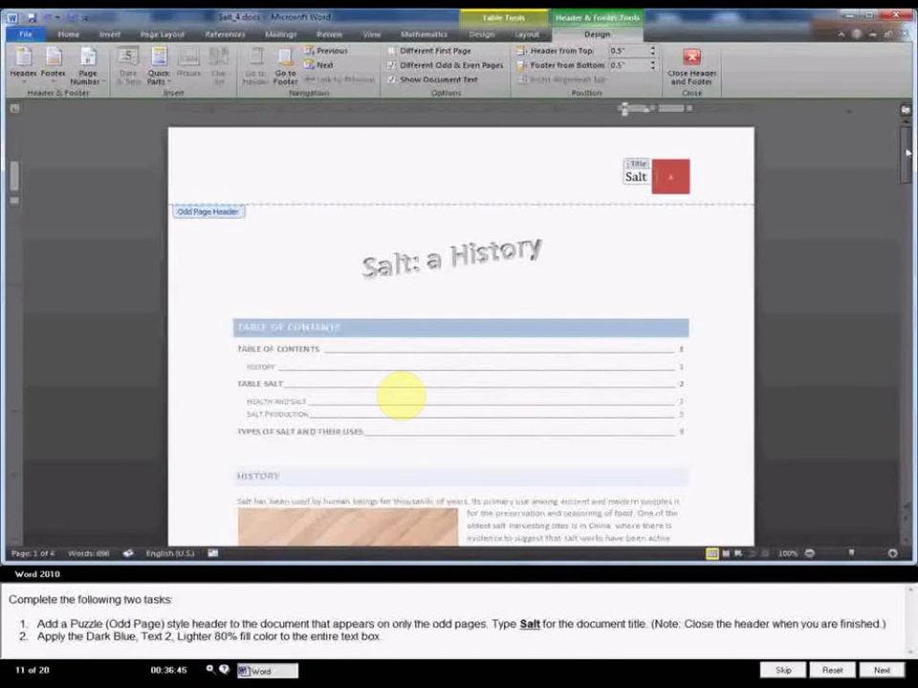
mouse_move(907, 153)
mouse_down()
mouse_move(904, 209)
mouse_move(905, 144)
mouse_up()
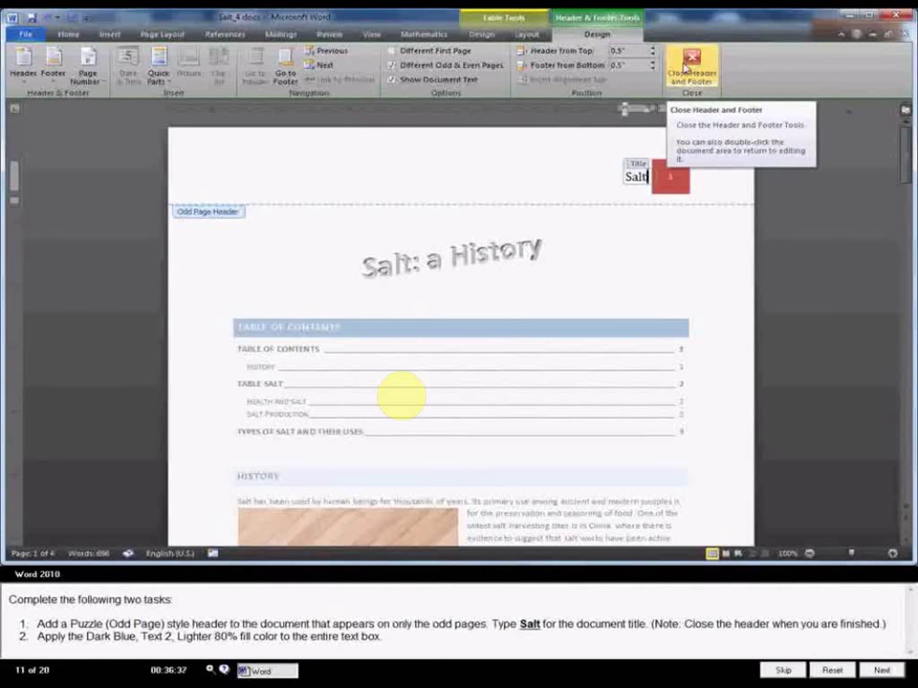
click(685, 66)
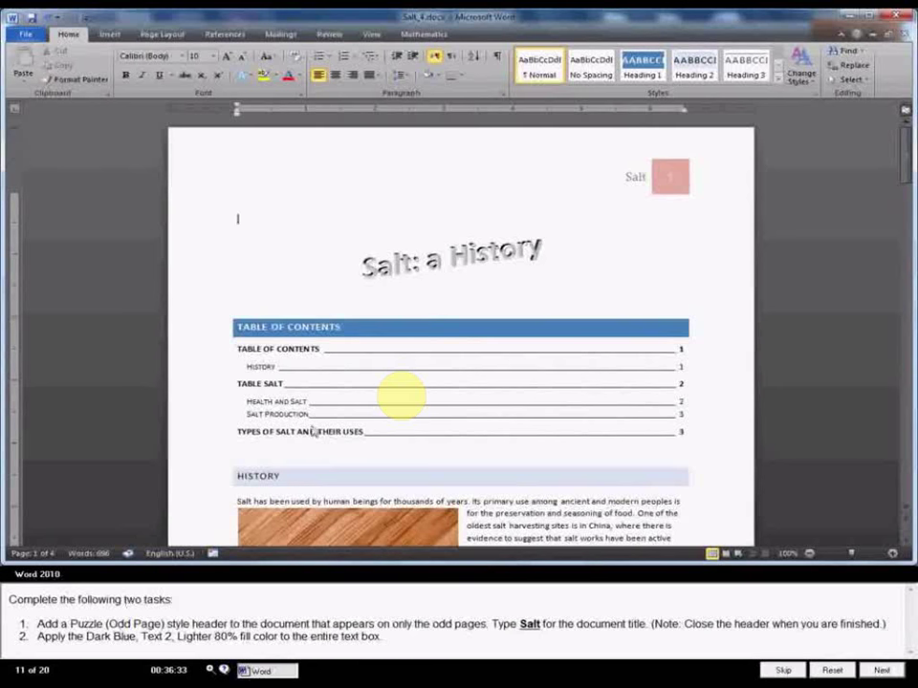
- Fill the salt-customs text box with Dark Blue, Text 2, Lighter 80%, then go to the next task
scroll(485, 371, down, 2)
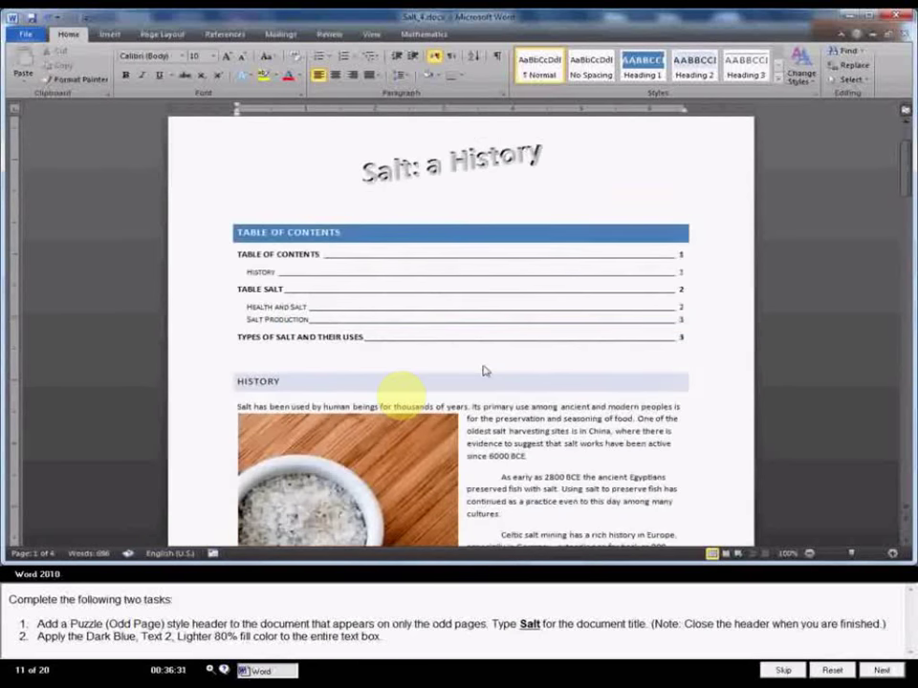
scroll(485, 371, down, 3)
scroll(485, 373, down, 1)
click(571, 486)
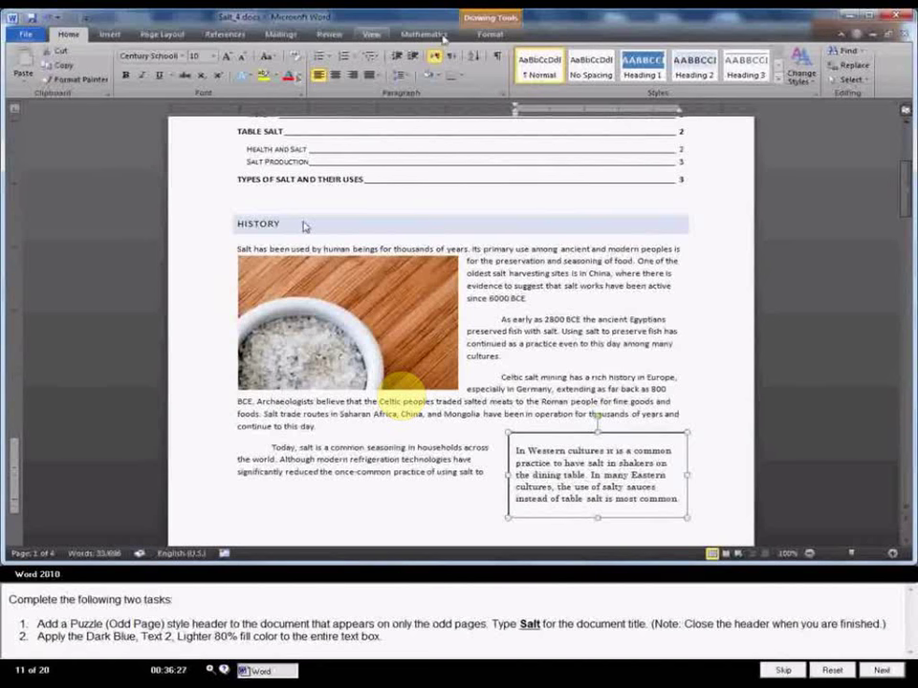
click(489, 34)
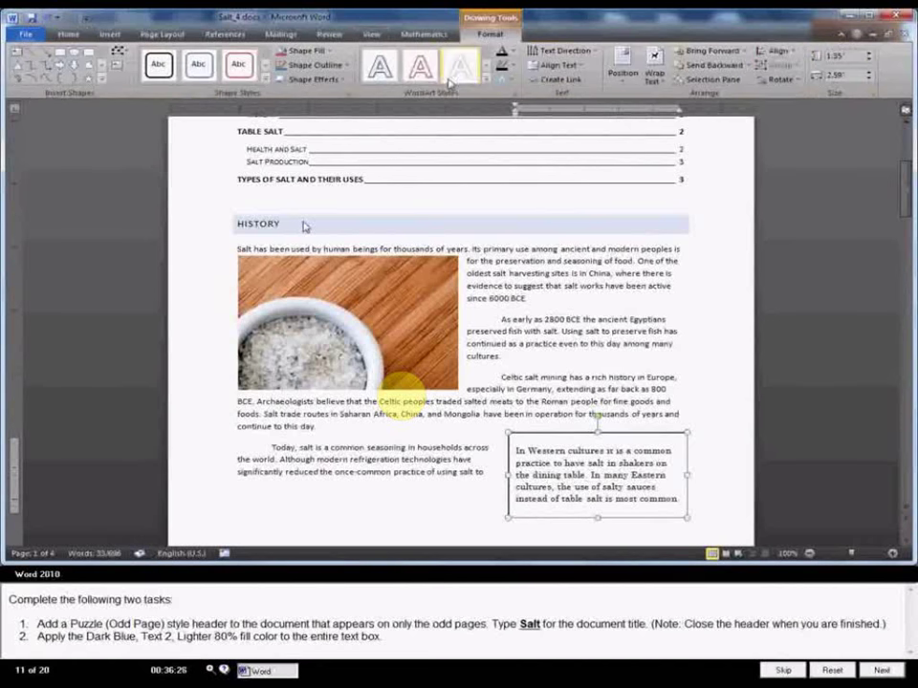
click(328, 50)
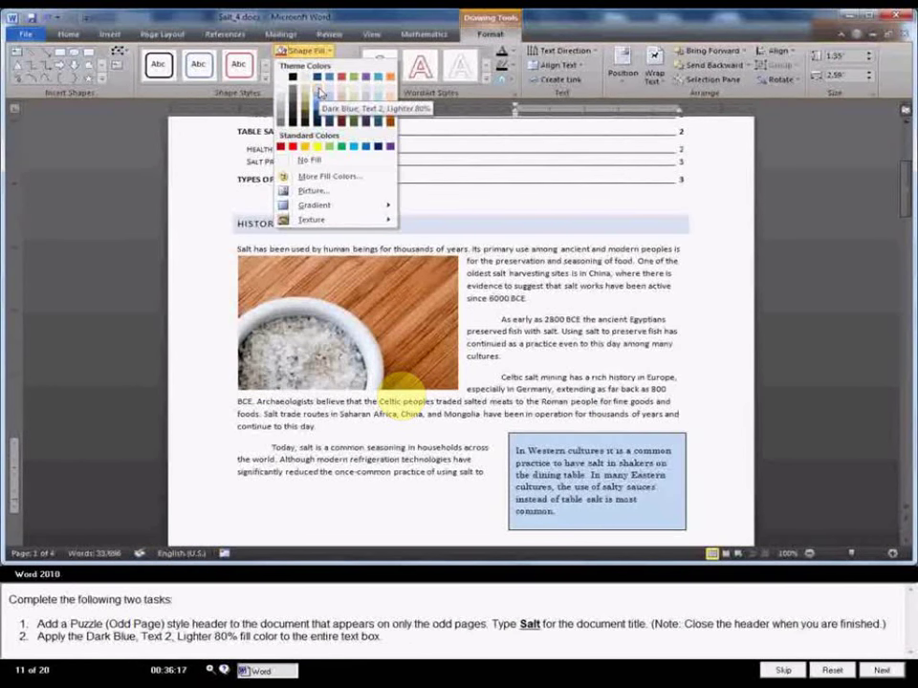
click(320, 92)
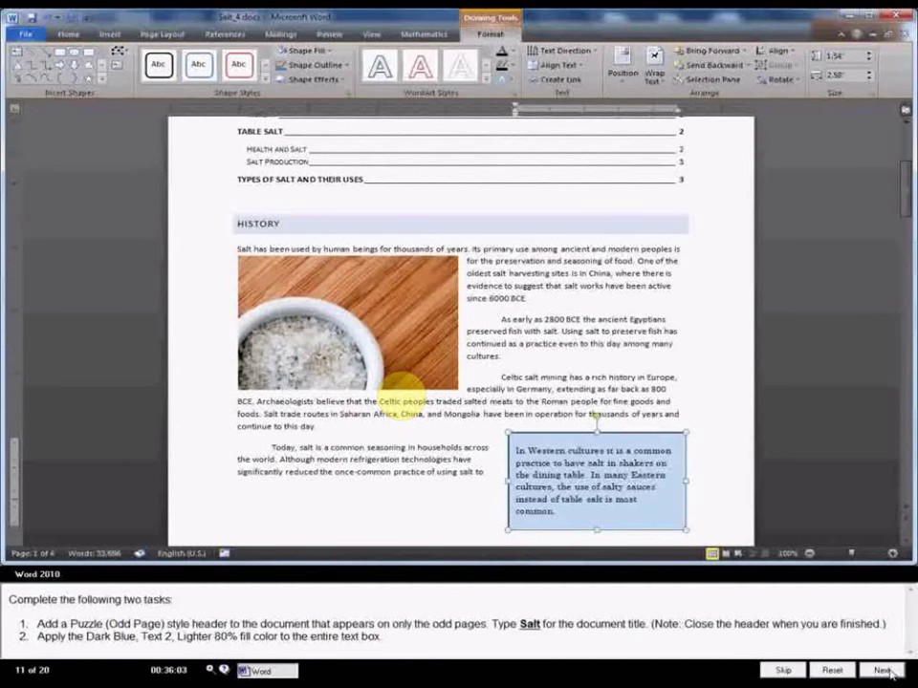
click(883, 671)
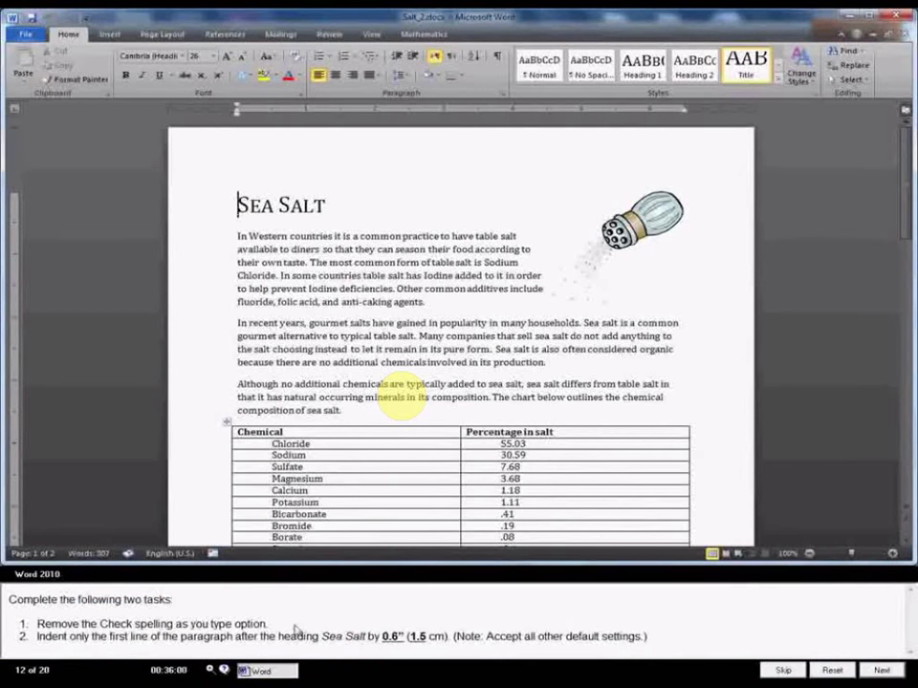
- Turn off 'Check spelling as you type' in Word Options > Proofing, then click into the first paragraph
click(26, 37)
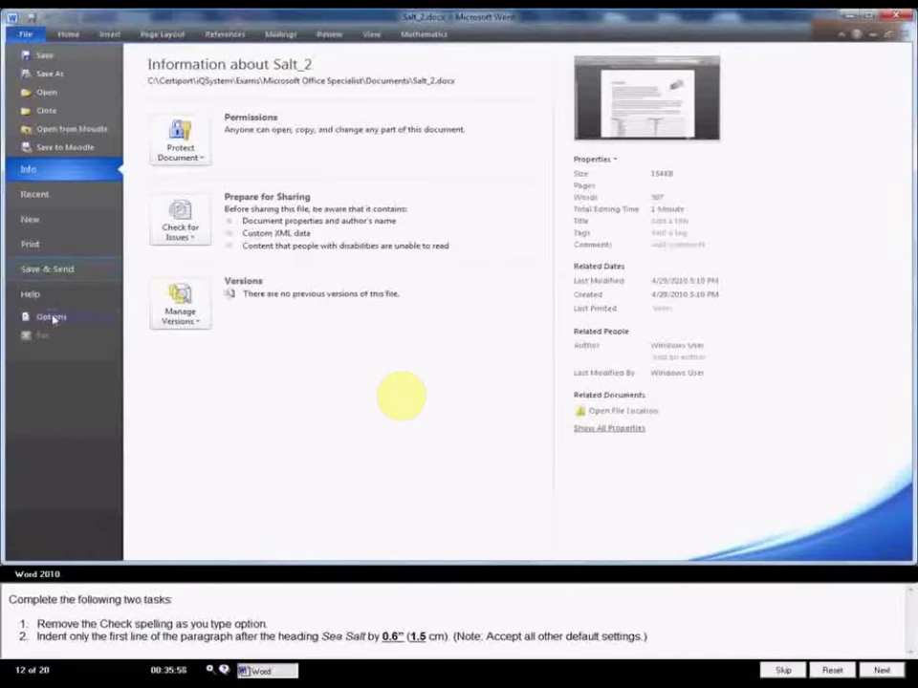
click(50, 317)
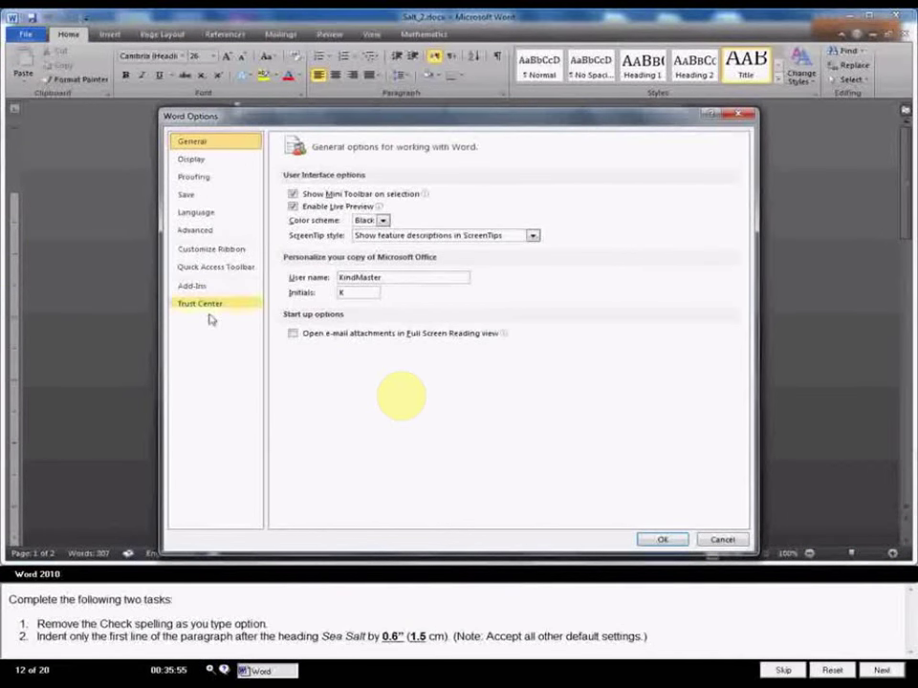
click(193, 177)
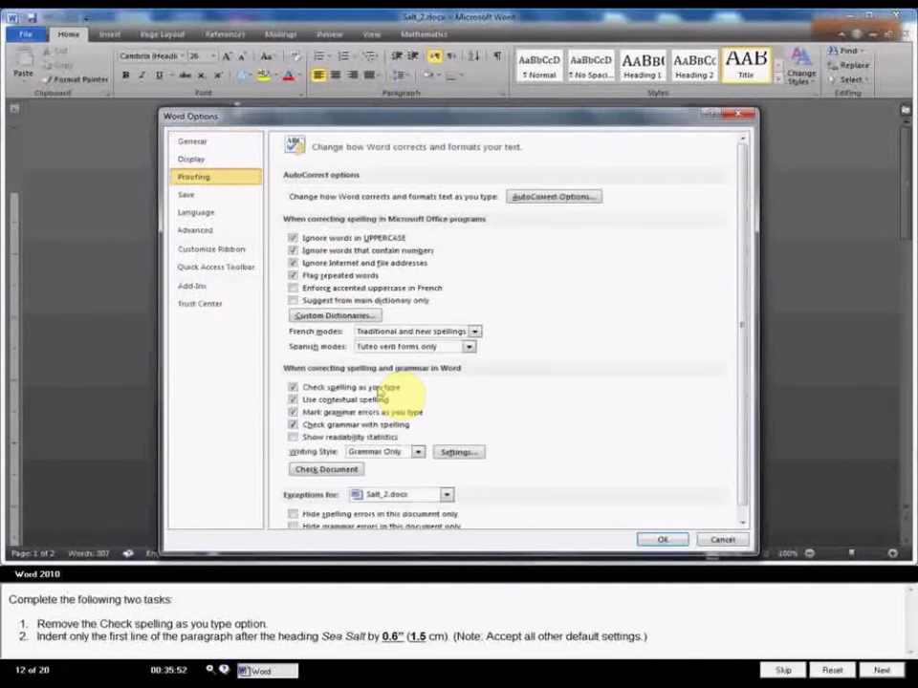
click(292, 387)
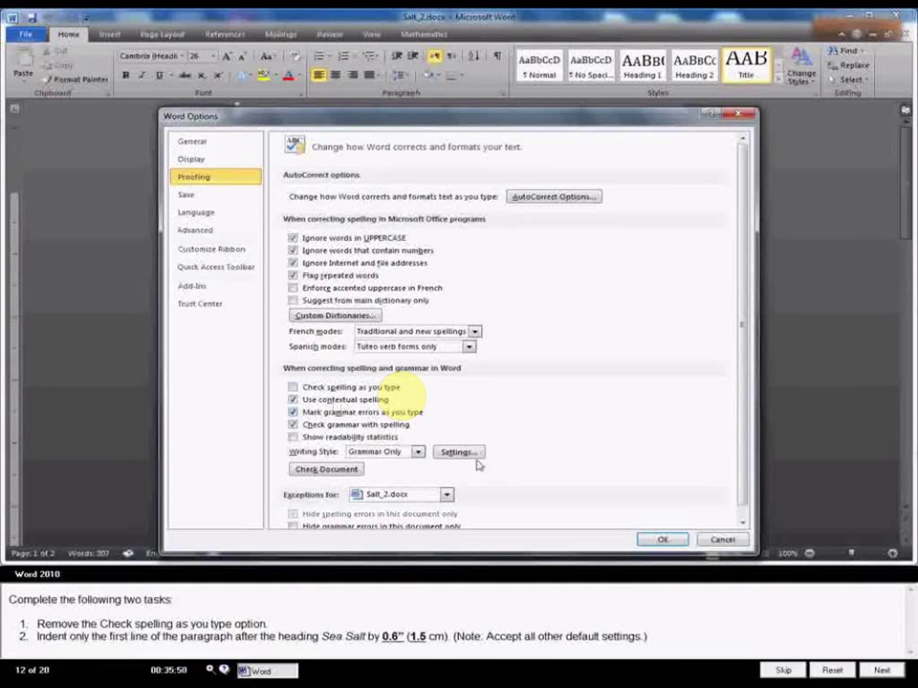
click(664, 540)
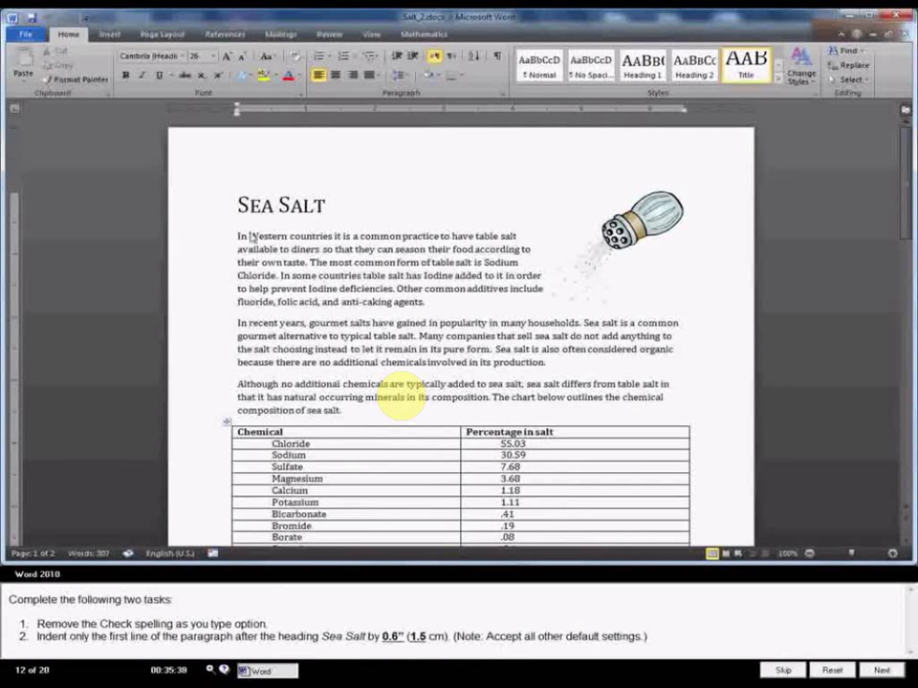
click(239, 236)
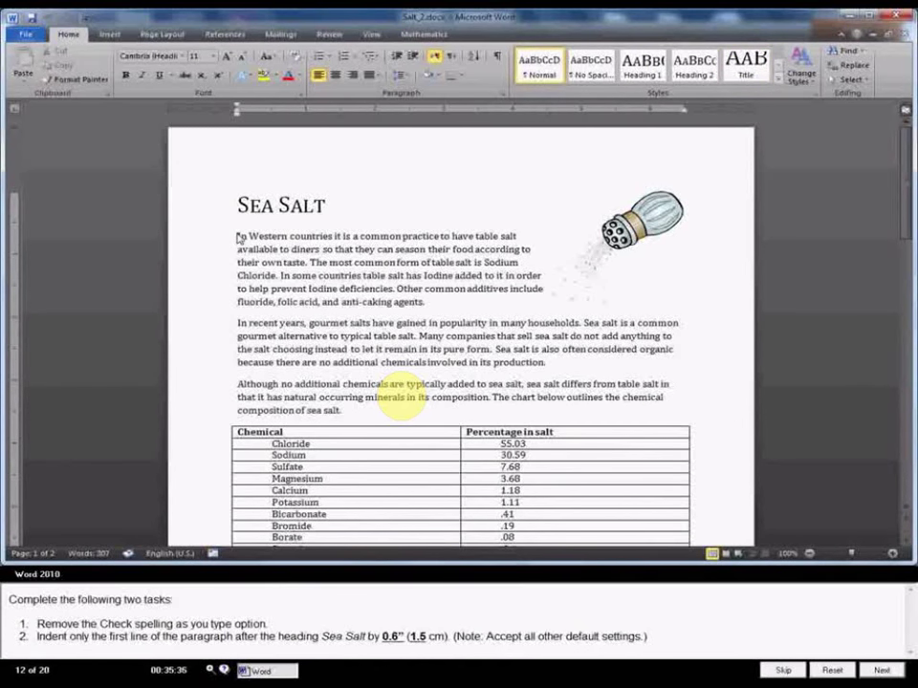
- Give the paragraph after Sea Salt a 0.6" first-line indent and save the document
click(503, 96)
click(531, 241)
click(489, 259)
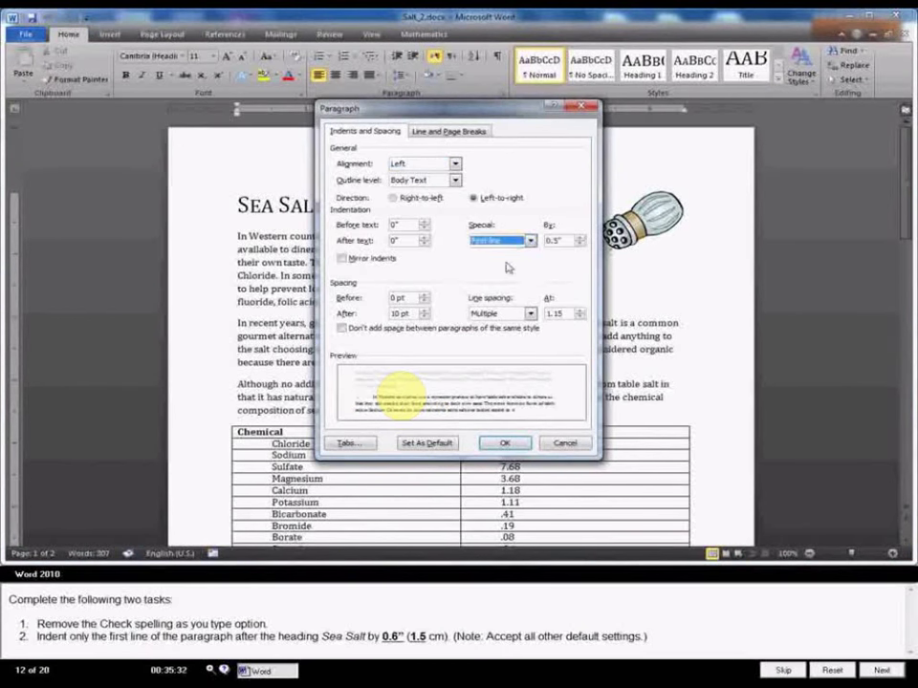
click(580, 237)
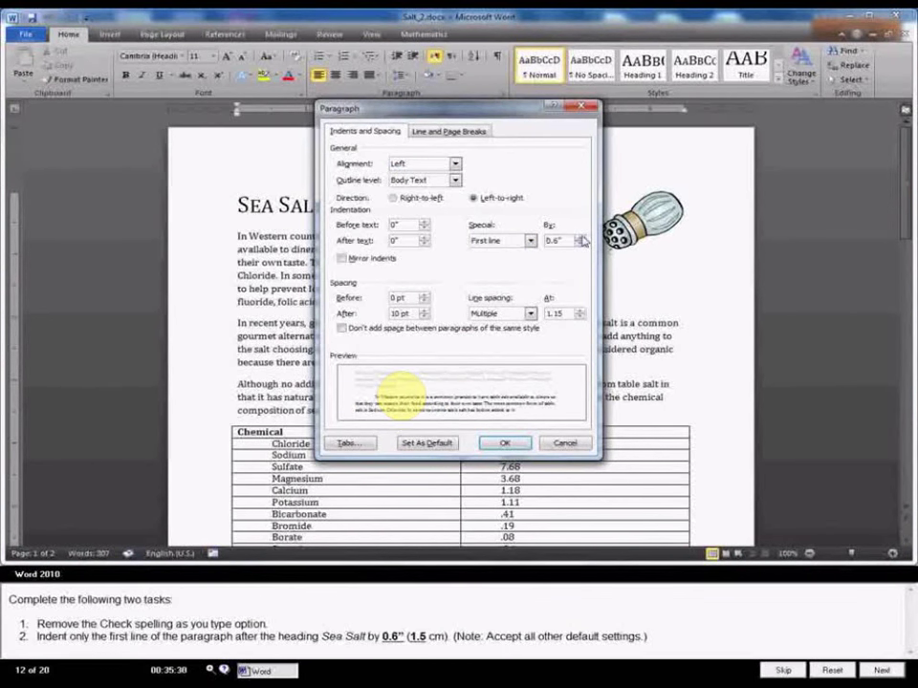
click(505, 443)
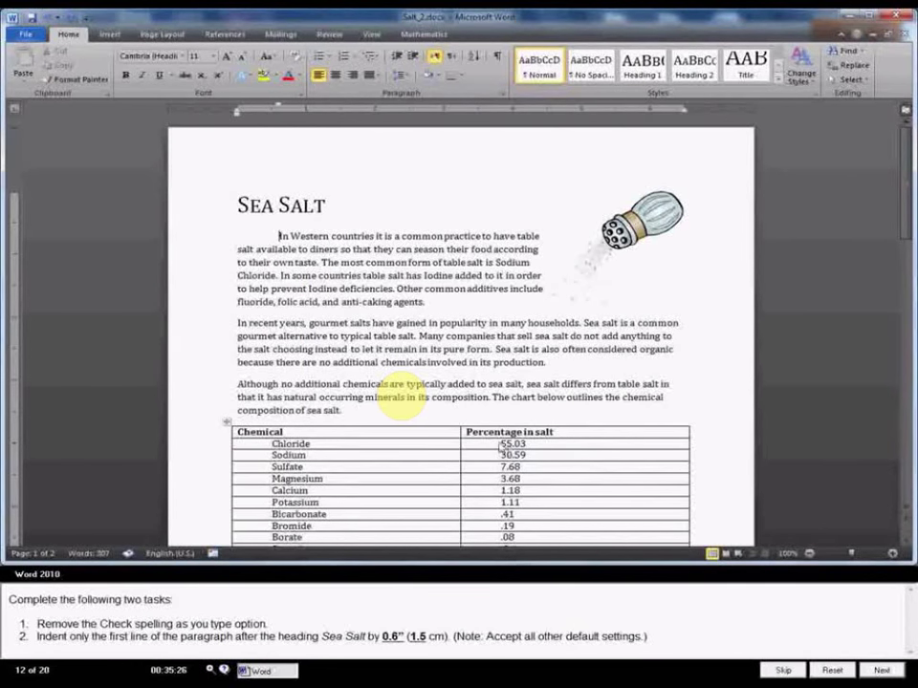
click(32, 17)
- Move to the next task and launch the Step by Step Mail Merge Wizard
click(882, 671)
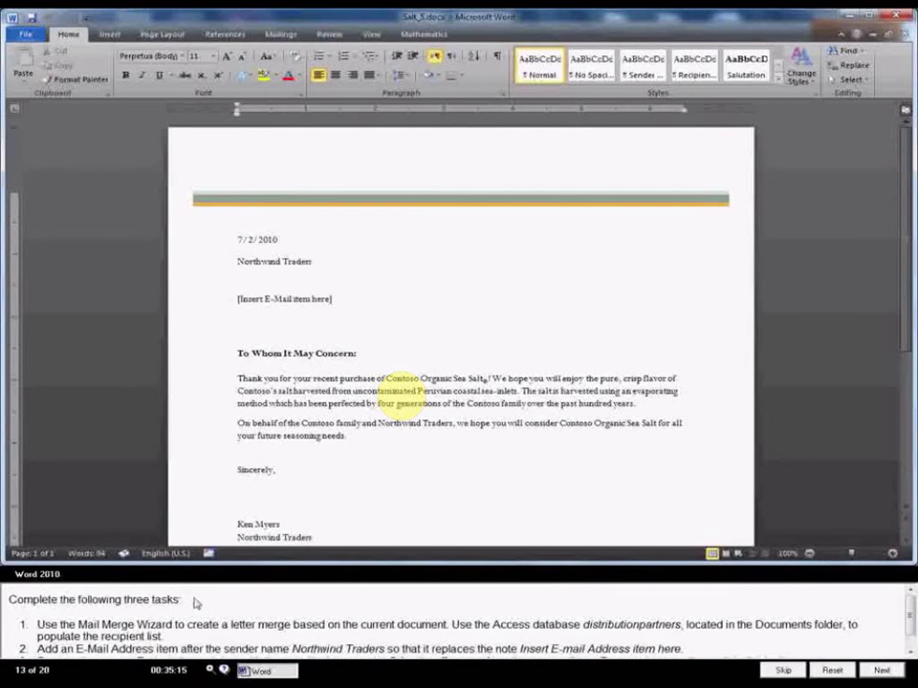
click(280, 33)
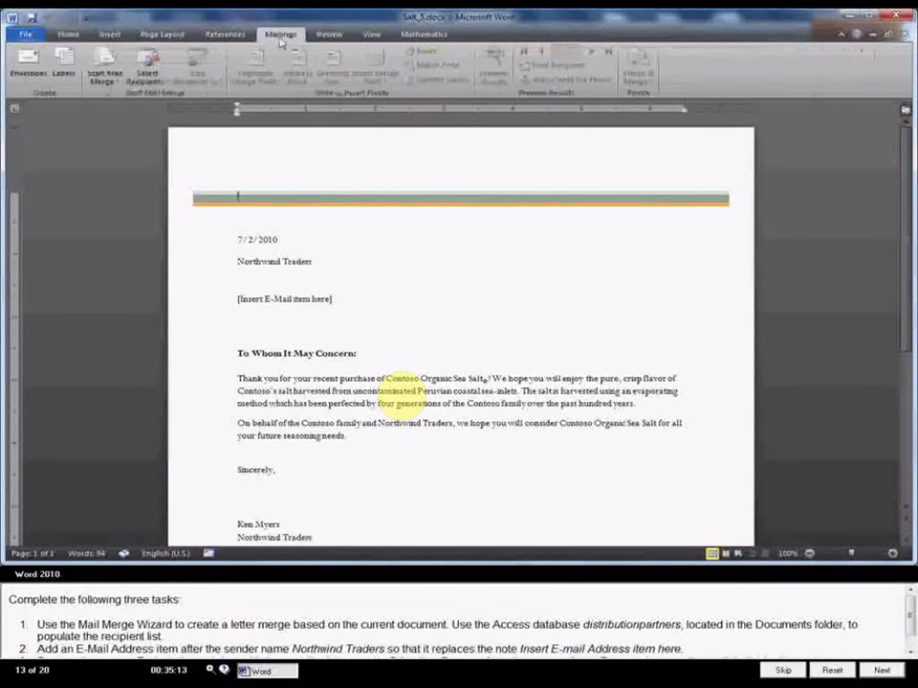
click(105, 69)
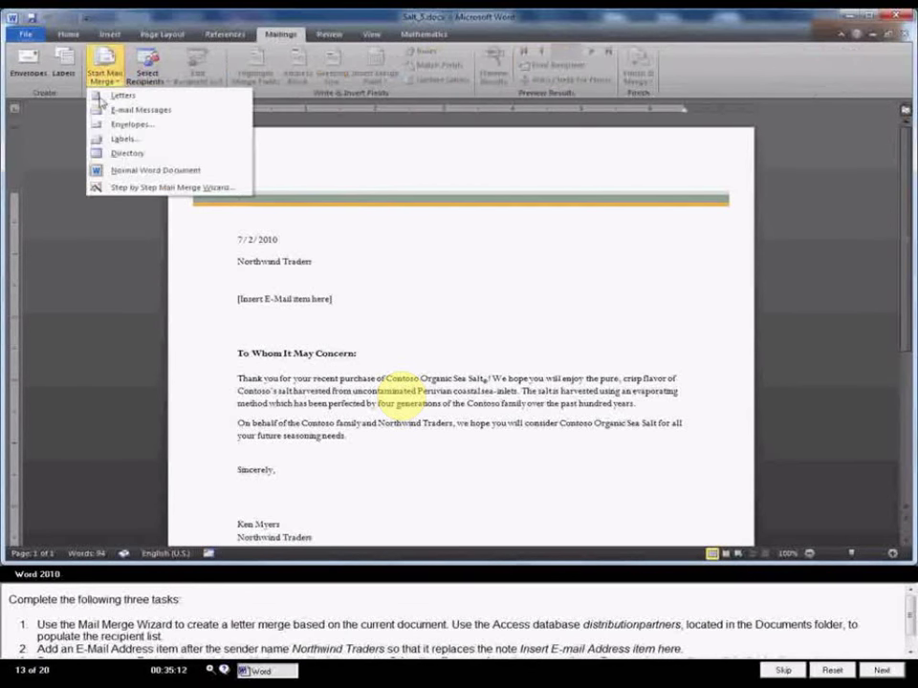
click(137, 187)
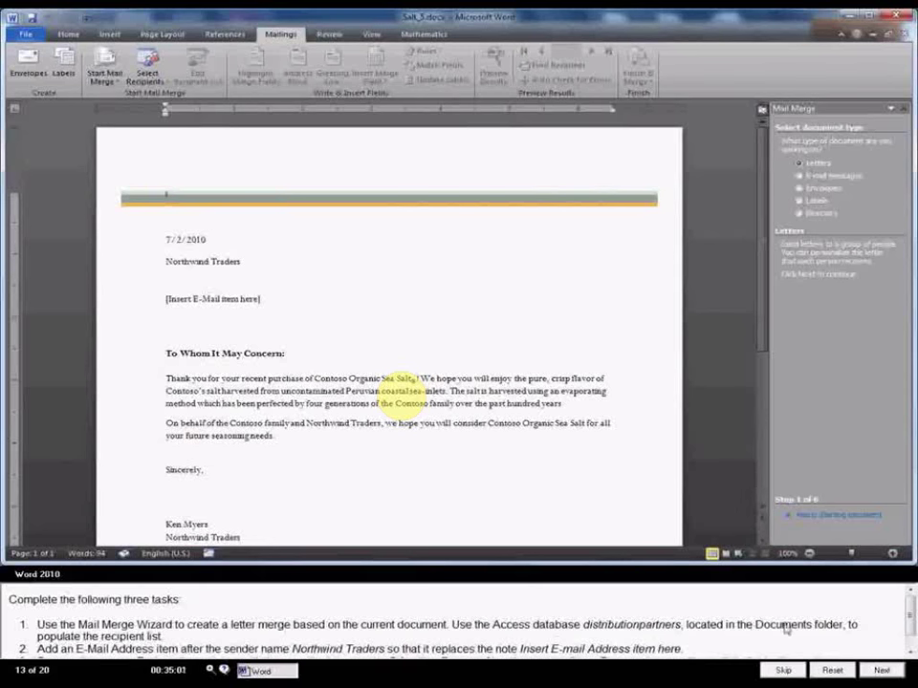
- Advance the wizard to recipient selection and browse for an existing list
click(820, 514)
click(828, 514)
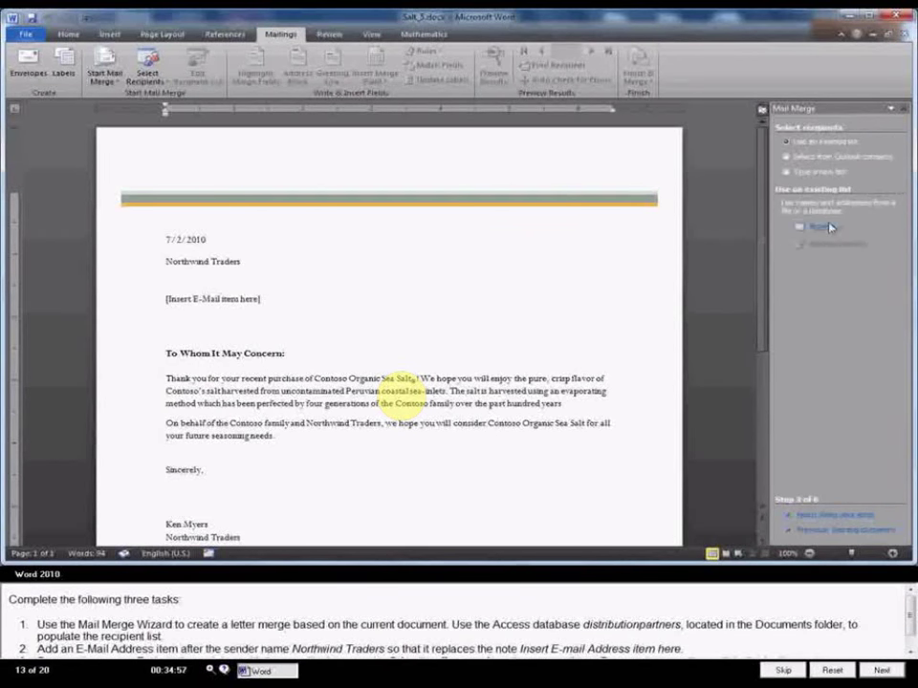
click(820, 227)
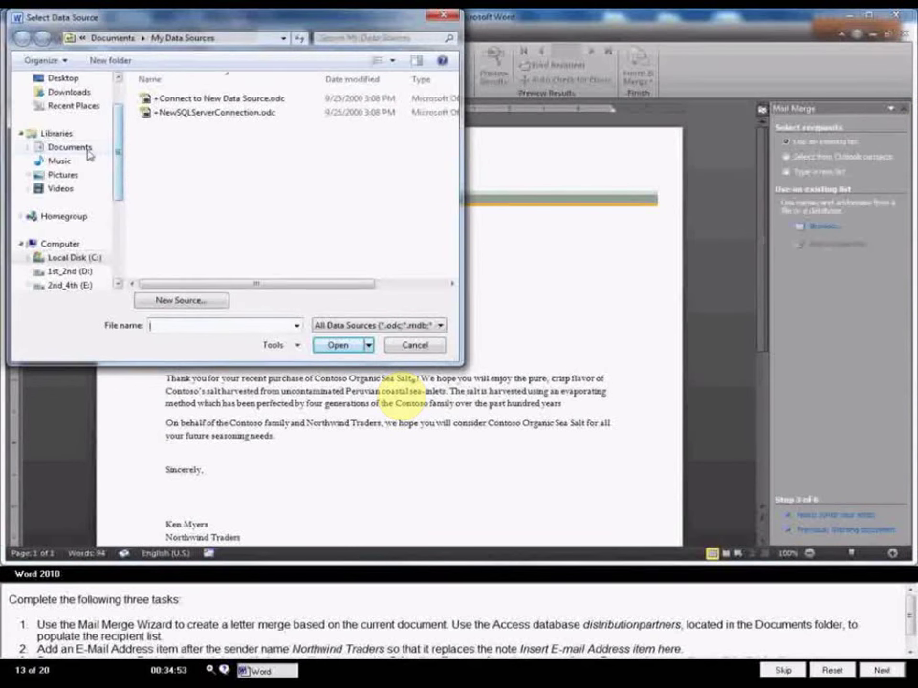
- Load distributionpartners.accdb from Documents as the recipient list, keeping all recipients
click(87, 149)
click(187, 178)
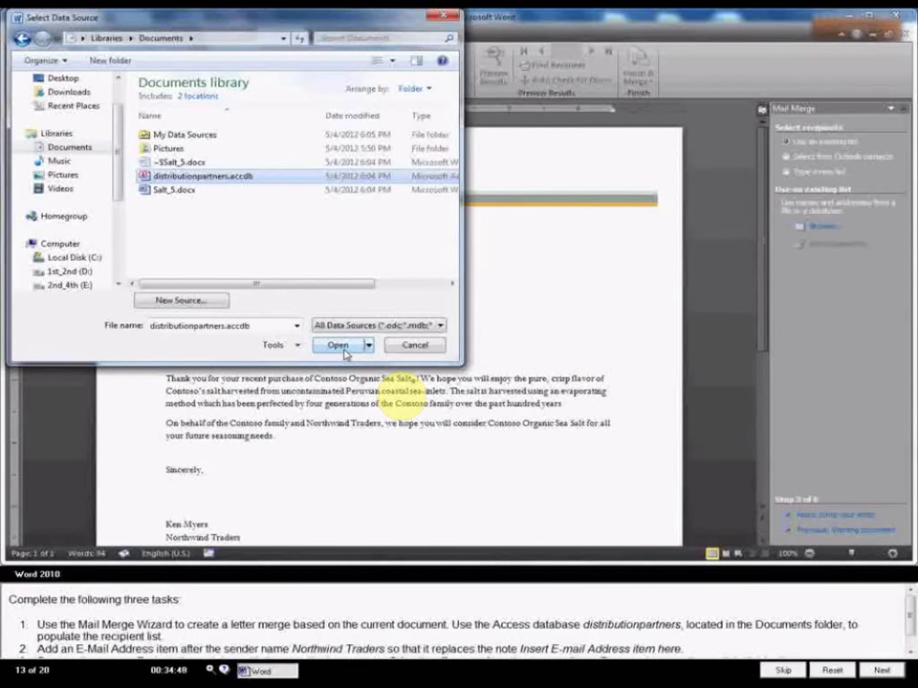
click(340, 346)
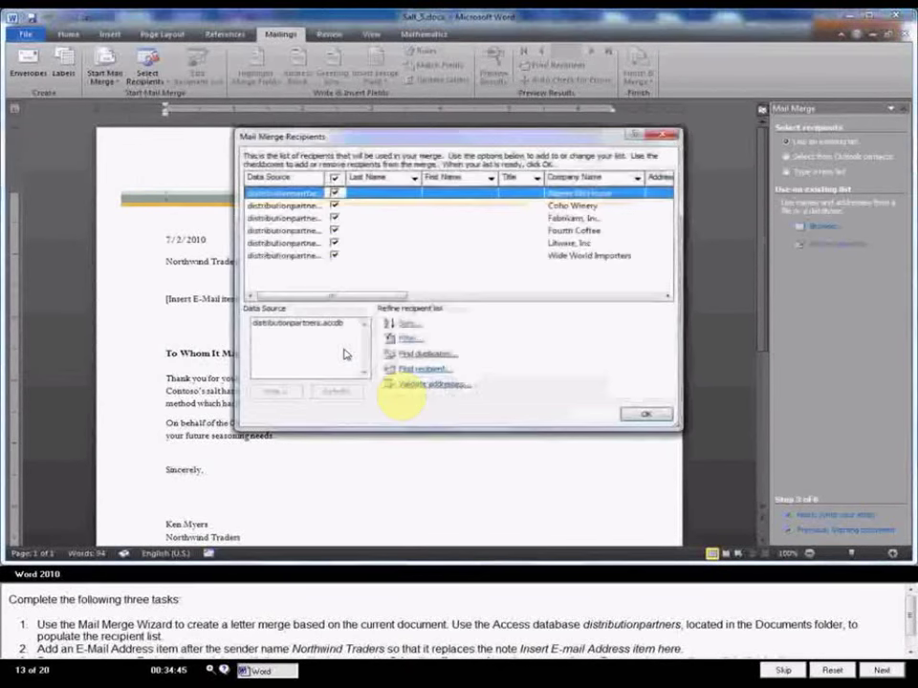
click(638, 414)
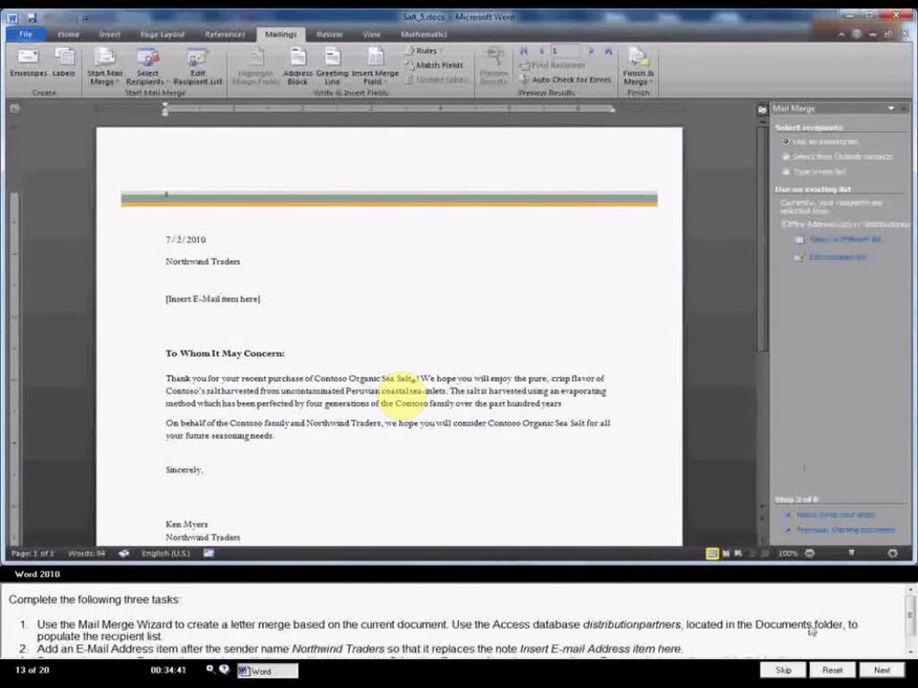
- Swap the 'Insert E-Mail item here' placeholder for the E-mail Address field, then preview the letter
scroll(810, 631, down, 1)
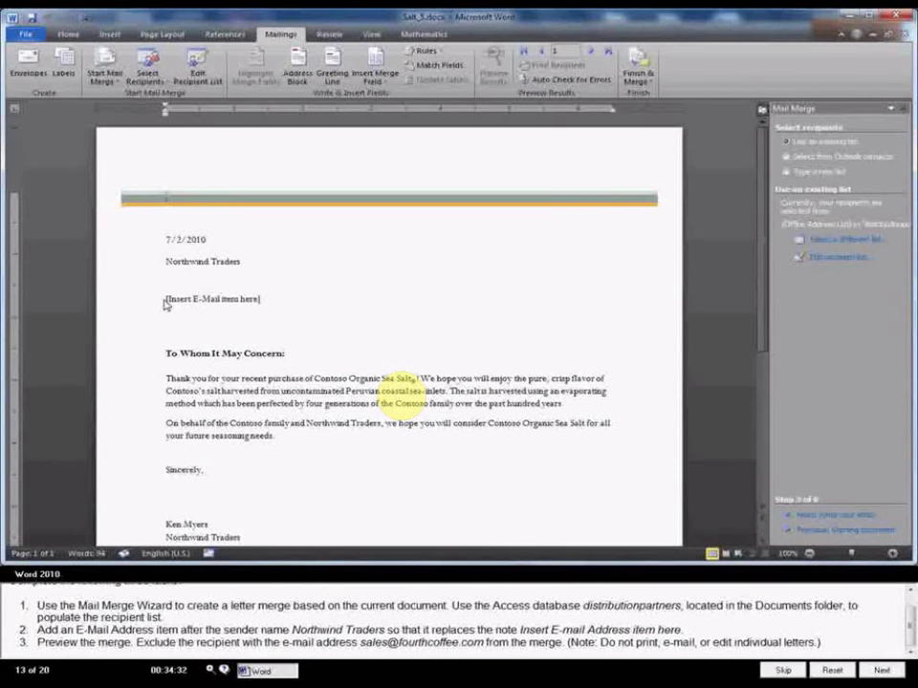
drag(165, 302, 260, 300)
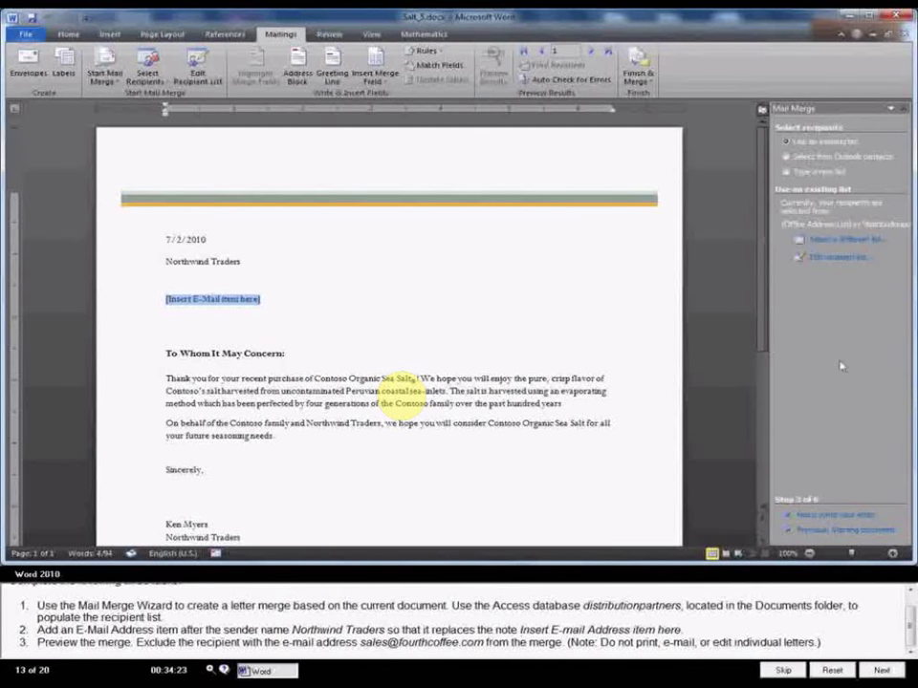
click(823, 514)
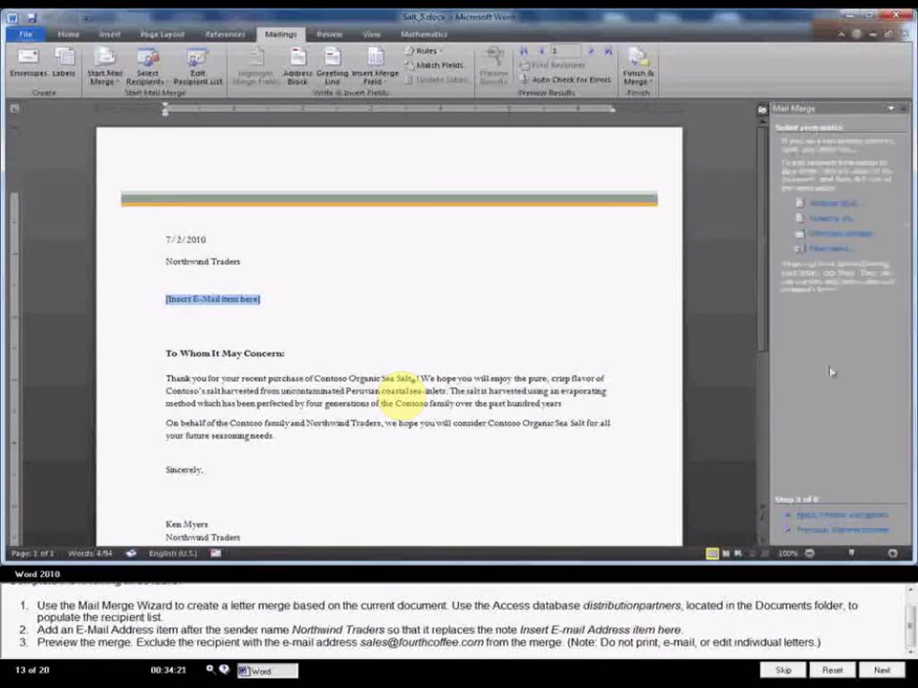
click(831, 248)
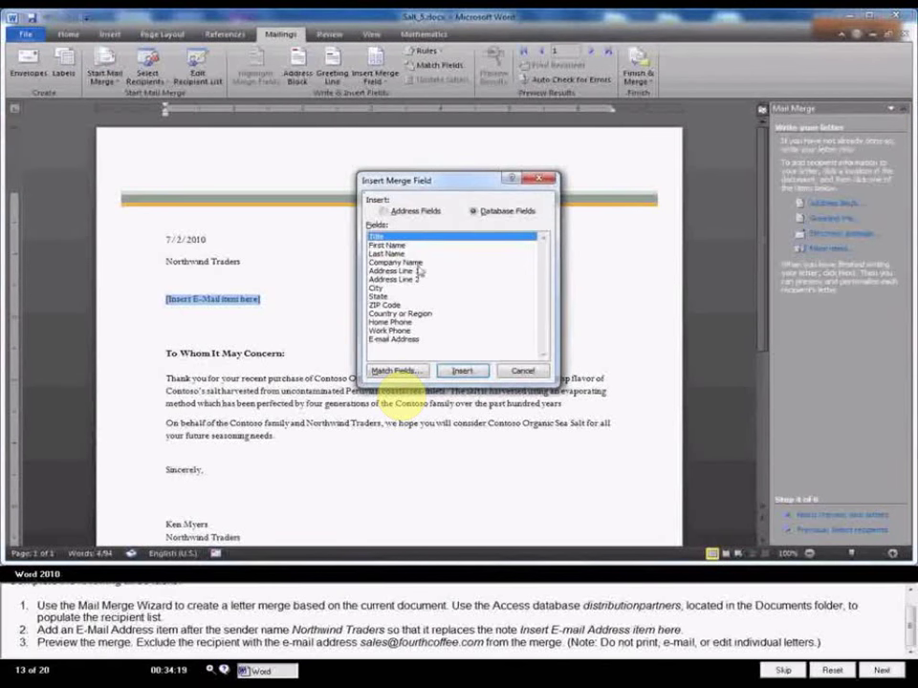
click(394, 340)
click(462, 371)
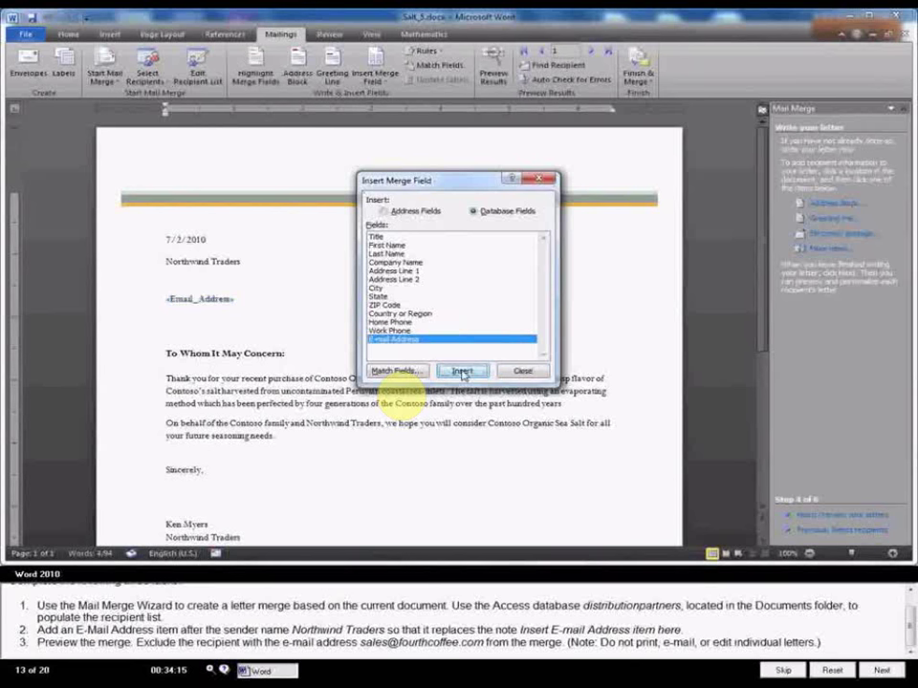
click(521, 371)
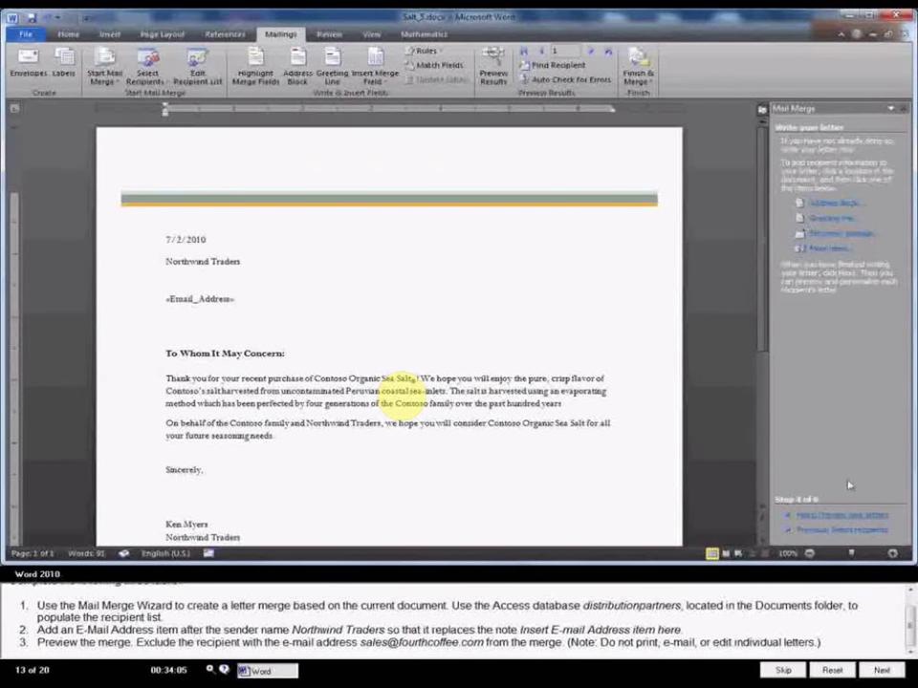
click(841, 515)
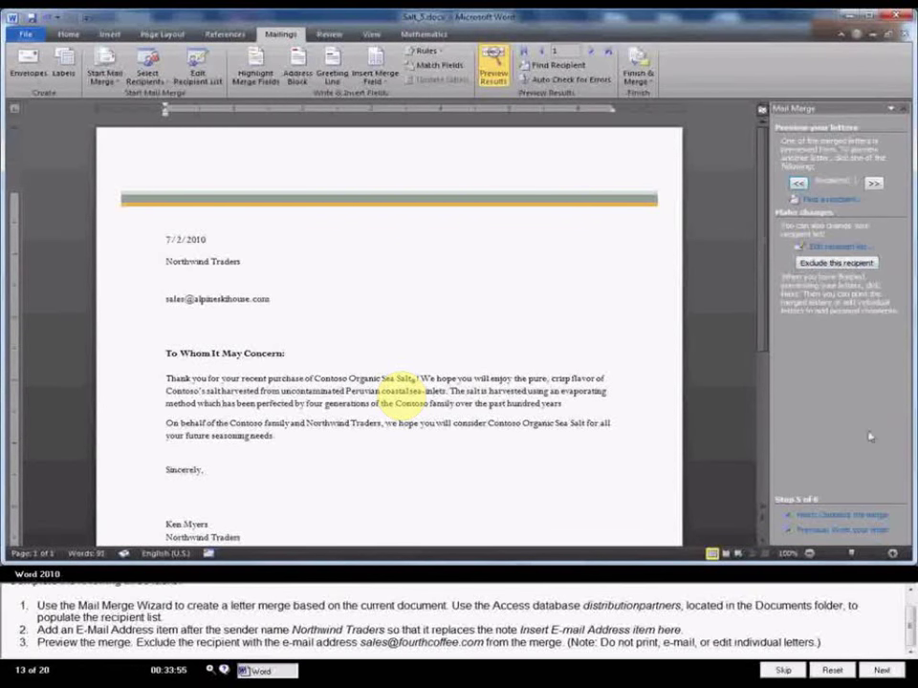
- Uncheck Fourth Coffee in the recipient list, leaving five of six recipients included
click(836, 246)
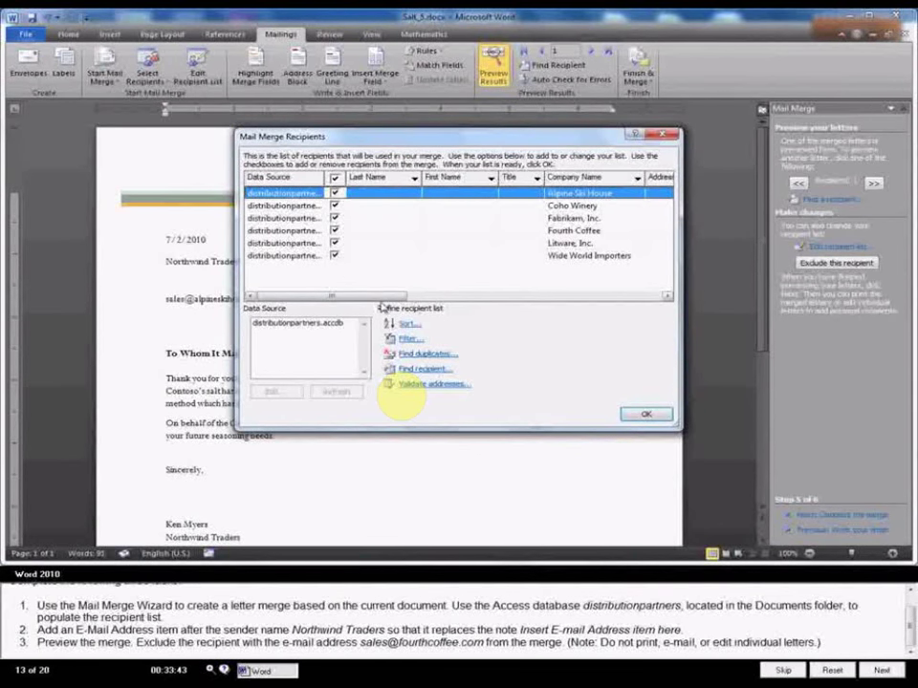
drag(389, 298, 597, 311)
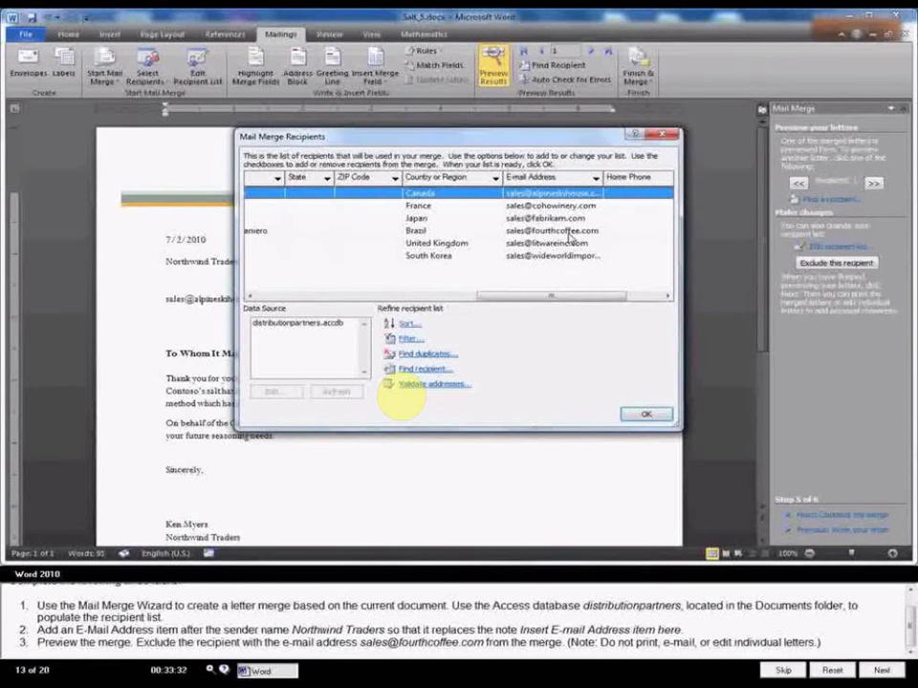
click(570, 233)
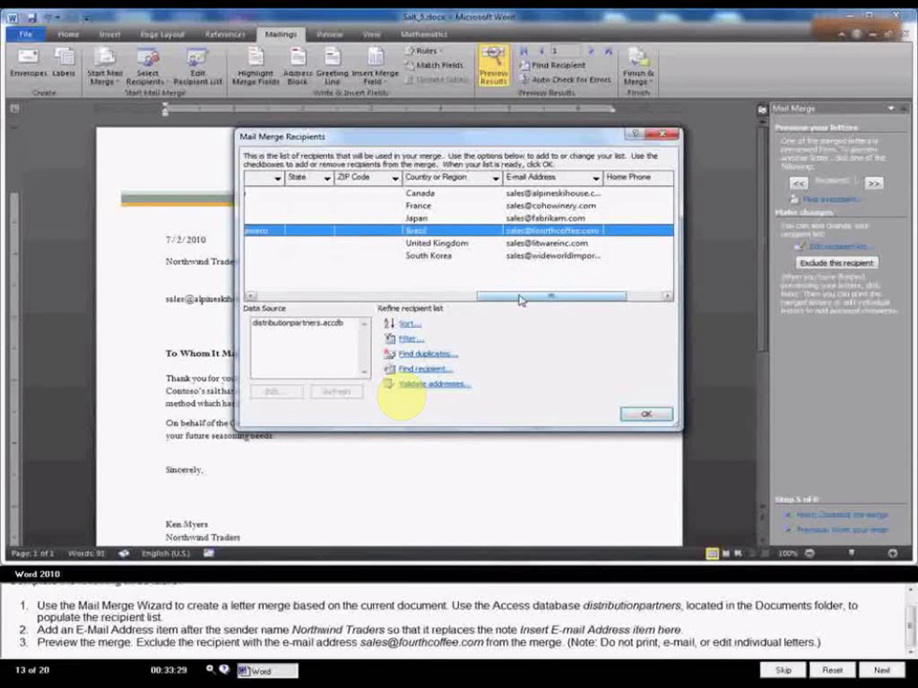
drag(521, 300, 512, 300)
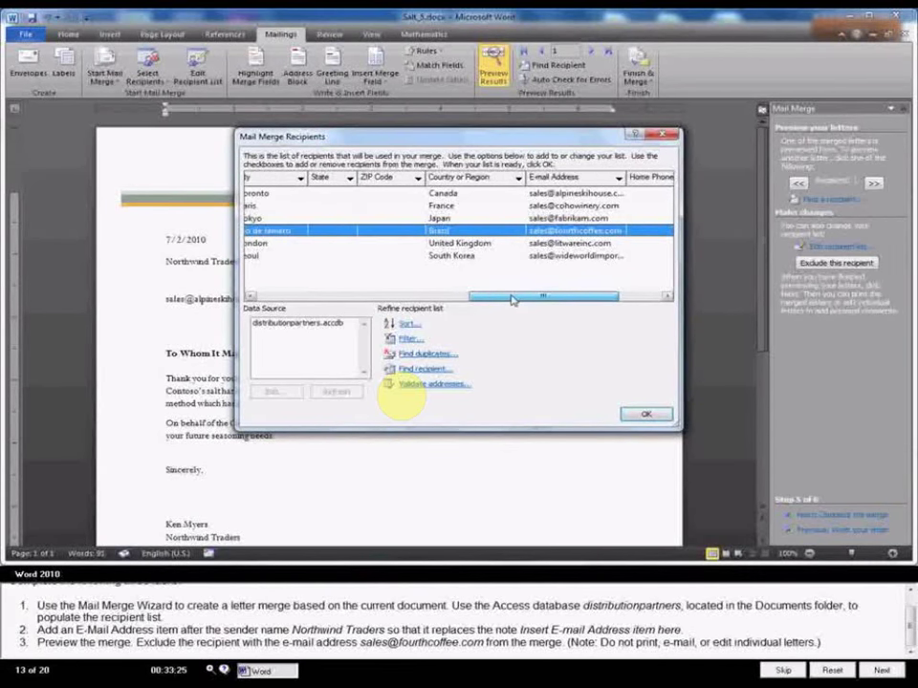
drag(513, 300, 261, 310)
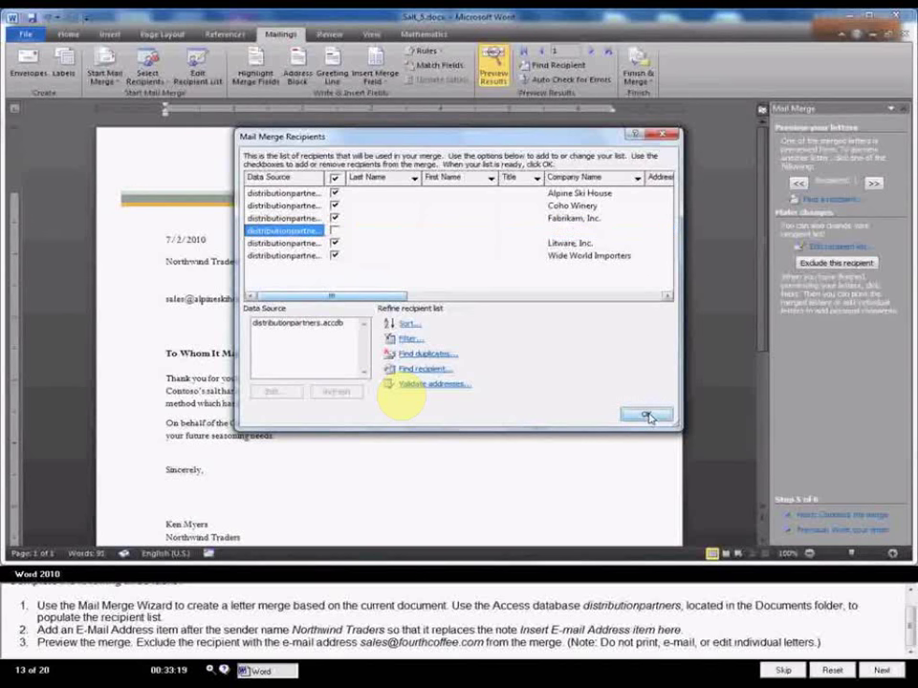
click(647, 417)
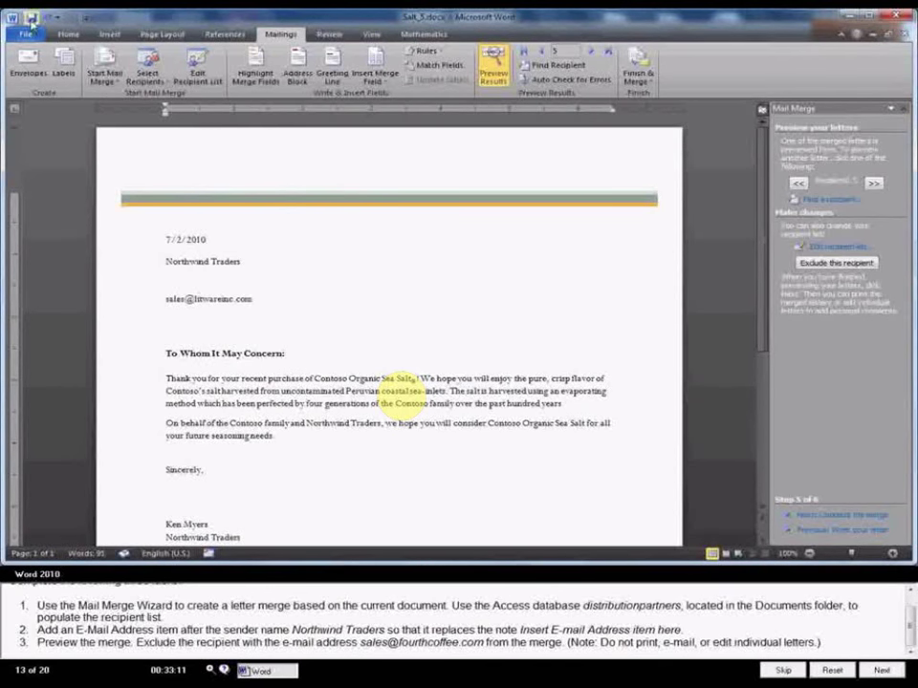
- Go to the next task and set up Find and Replace from Germany to France
click(881, 670)
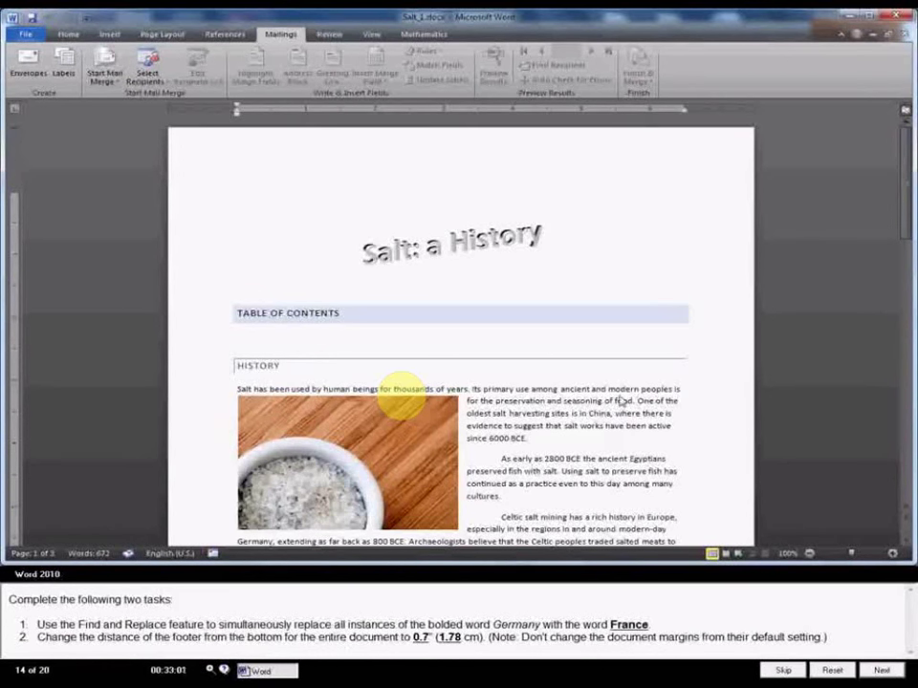
click(68, 33)
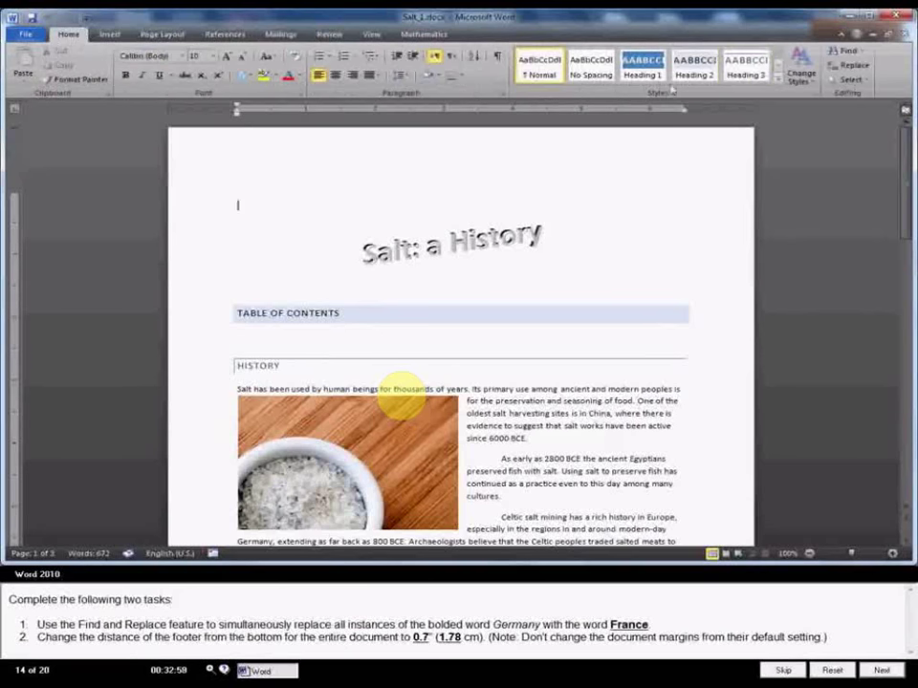
click(854, 65)
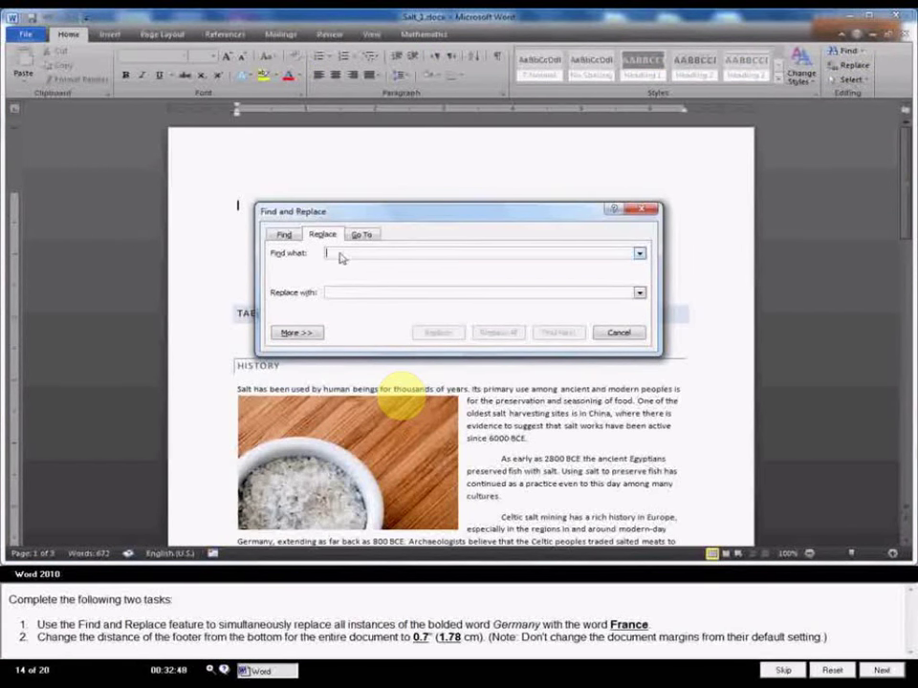
text(Ge)
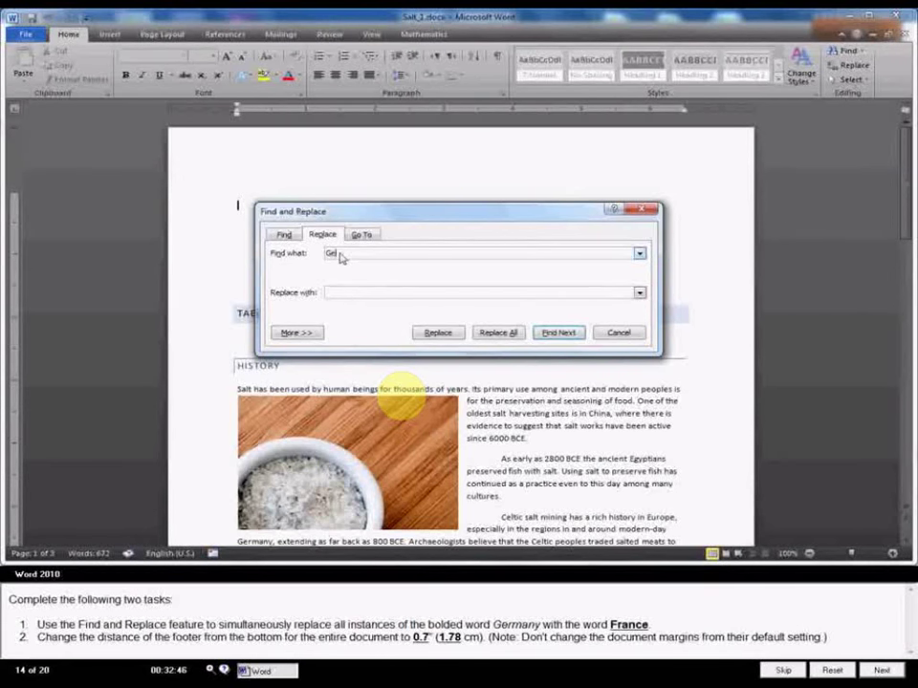
text(rmany)
click(345, 295)
text(F)
text(ra)
text(nce)
- Limit the search to Bold font and replace all three matches with France
click(357, 254)
click(290, 336)
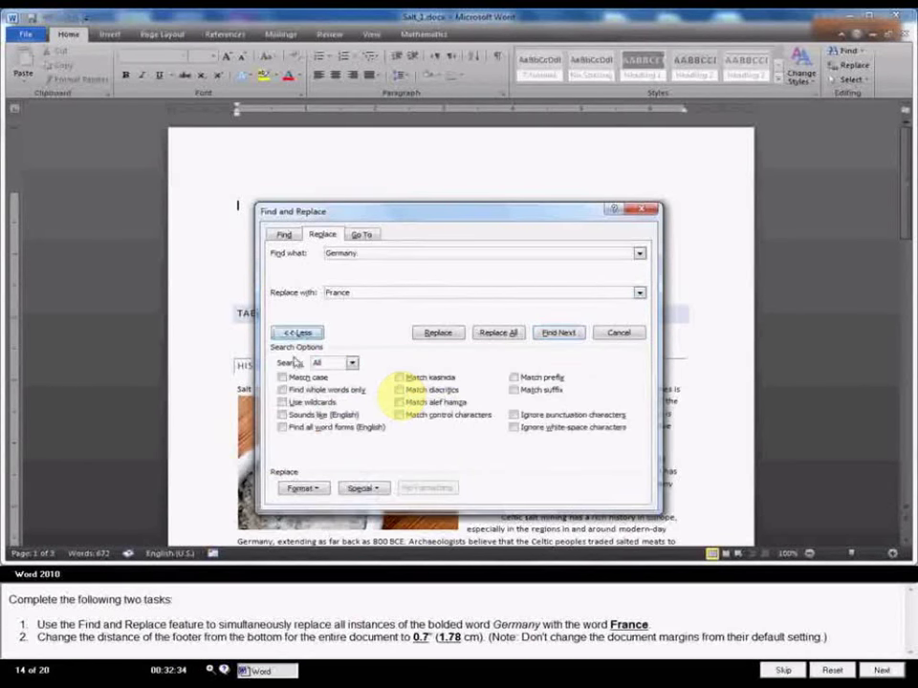
click(302, 488)
click(312, 382)
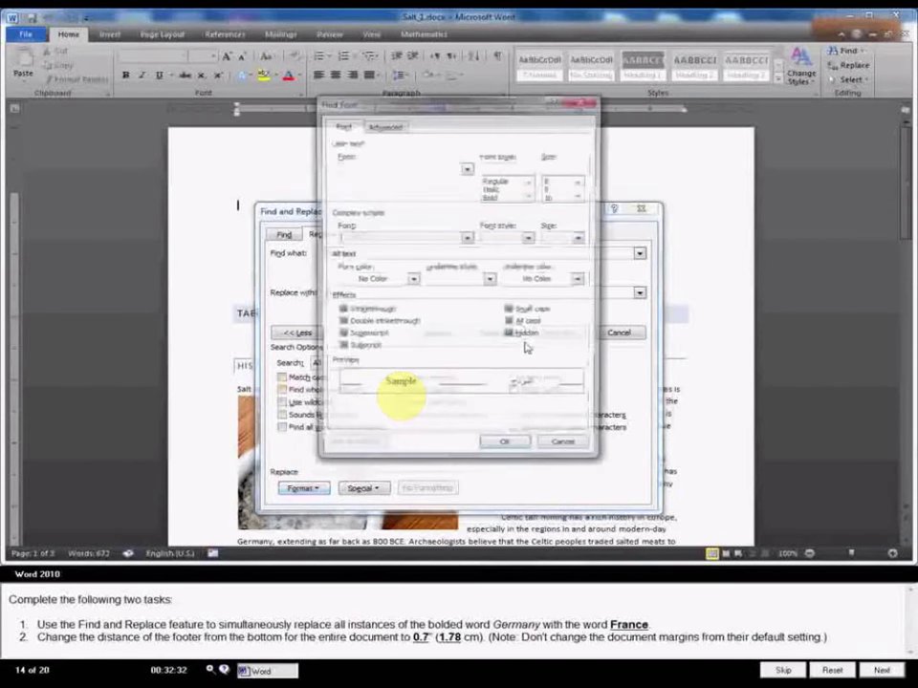
click(497, 197)
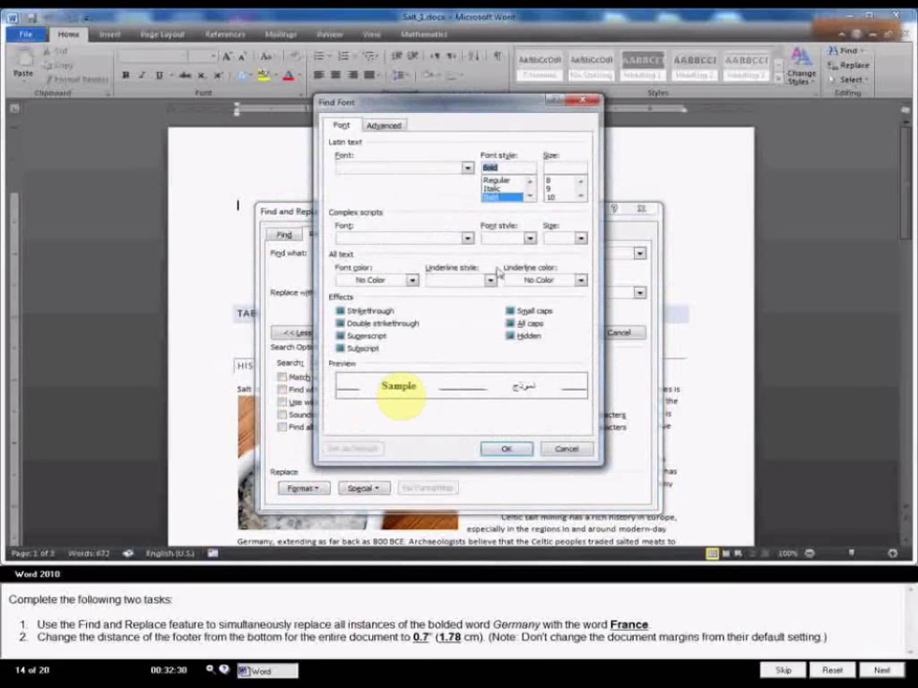
click(507, 448)
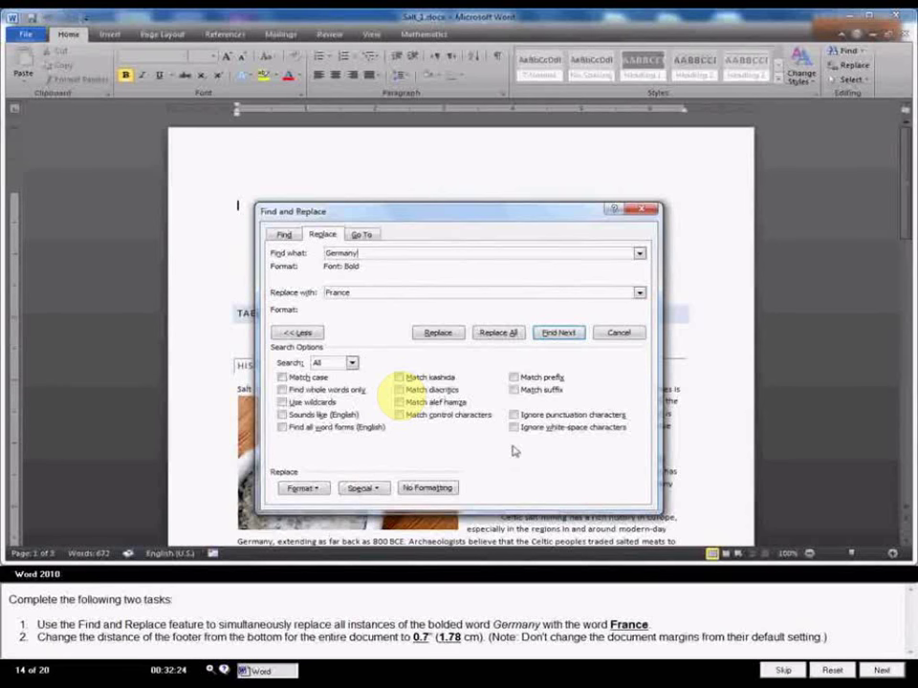
click(496, 334)
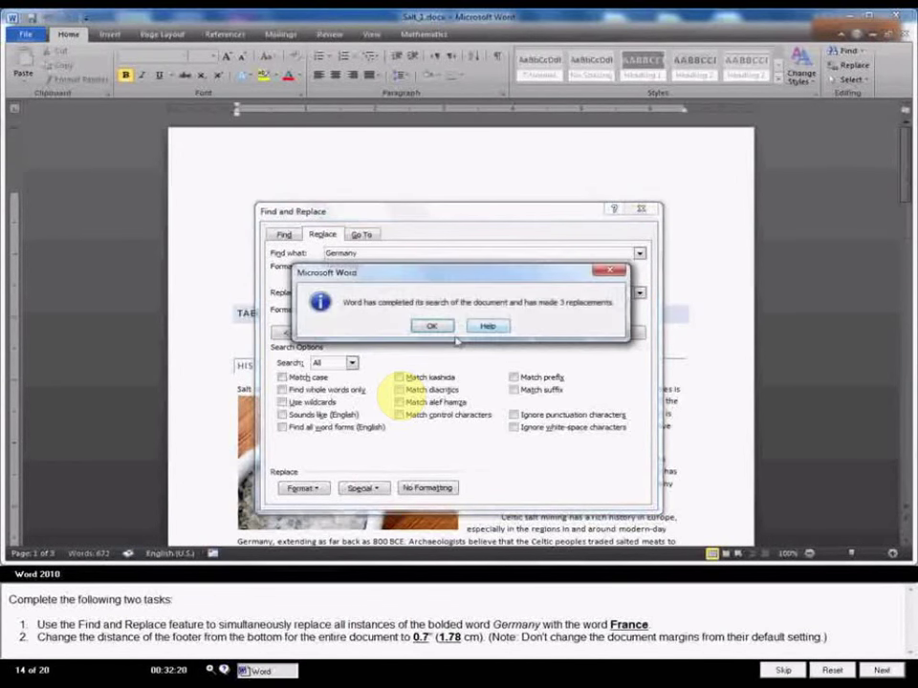
click(431, 326)
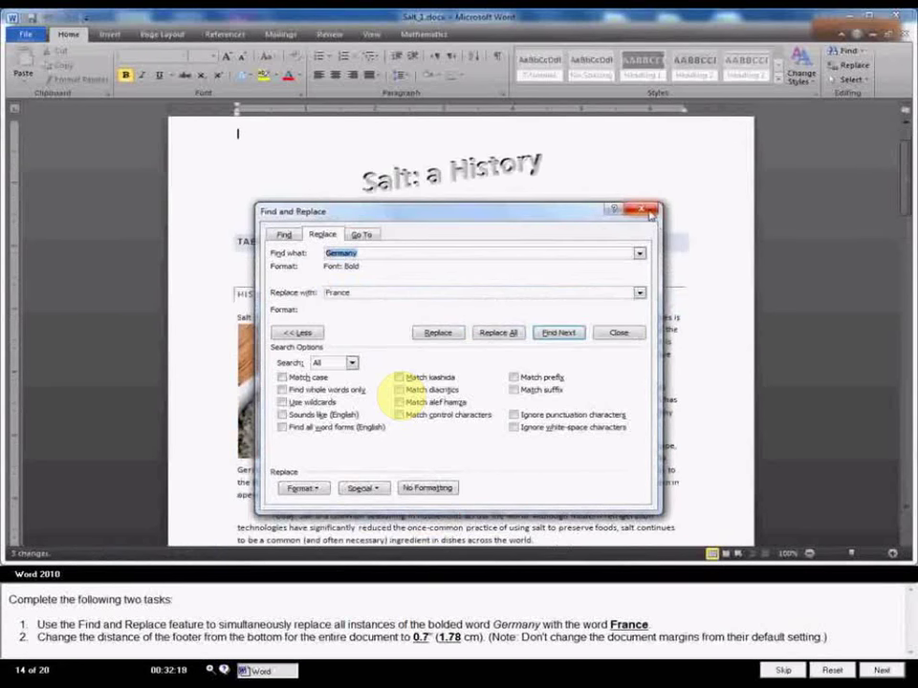
click(649, 213)
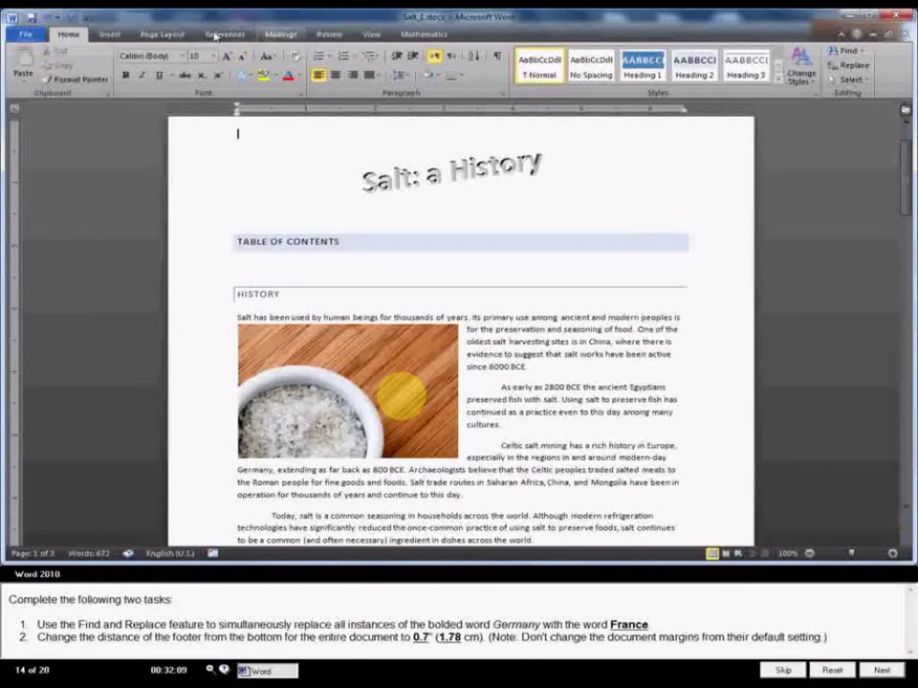
- Set the footer distance to 0.7" with Top vertical alignment, then go to the next task
click(162, 34)
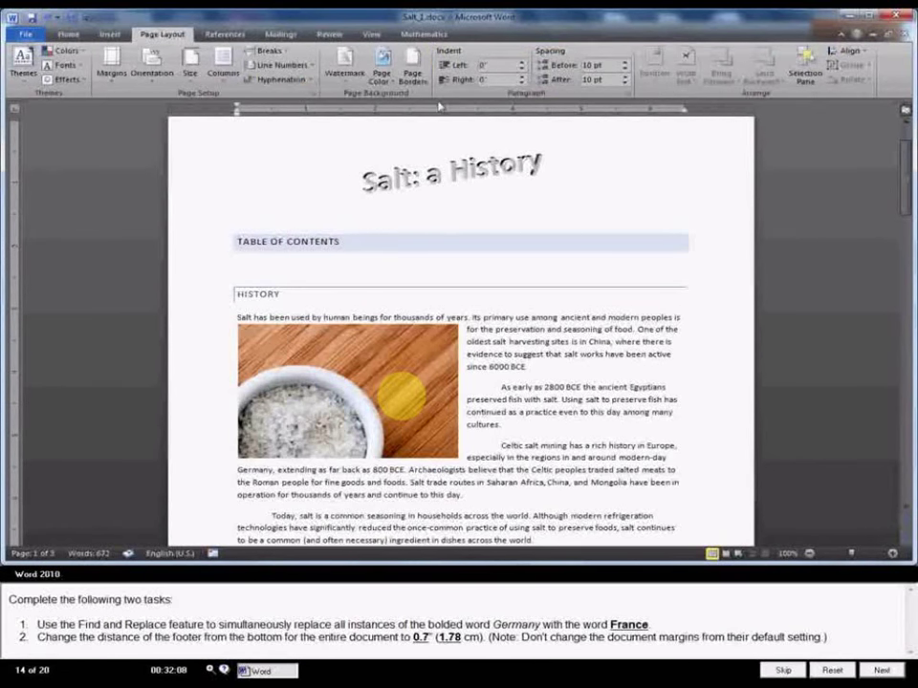
click(313, 94)
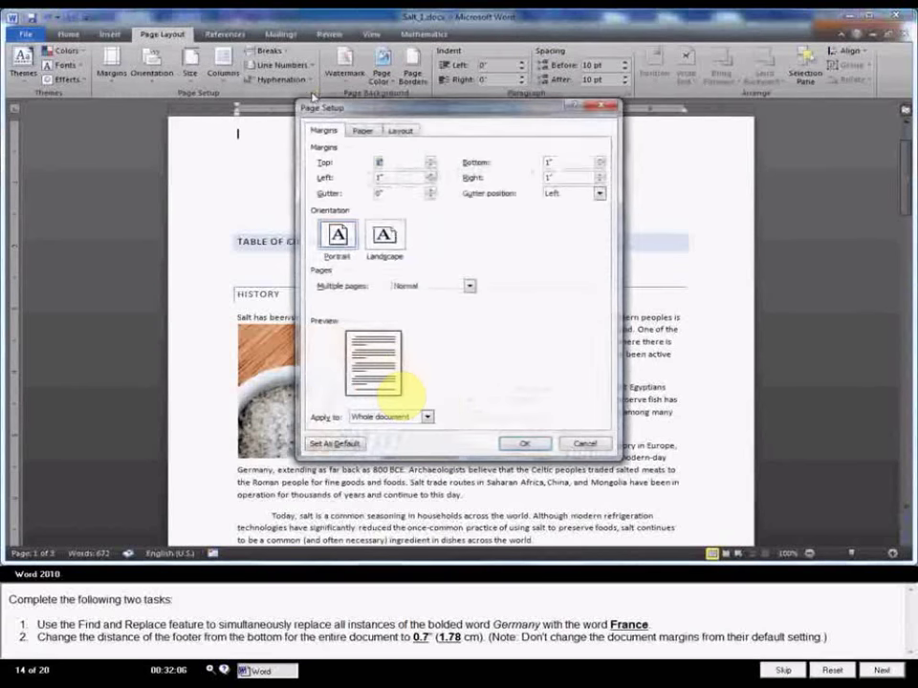
click(402, 131)
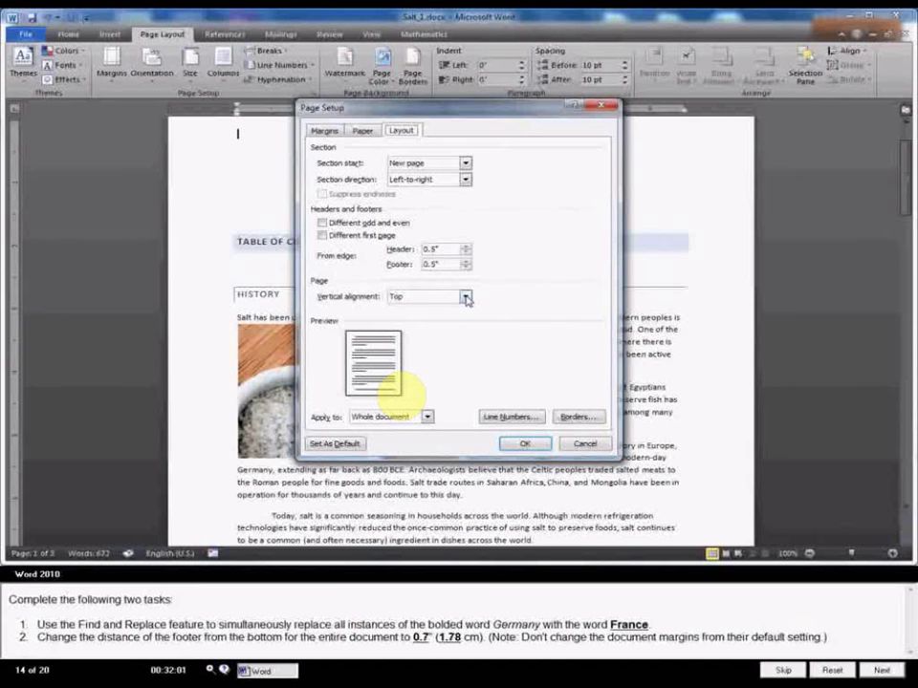
click(467, 297)
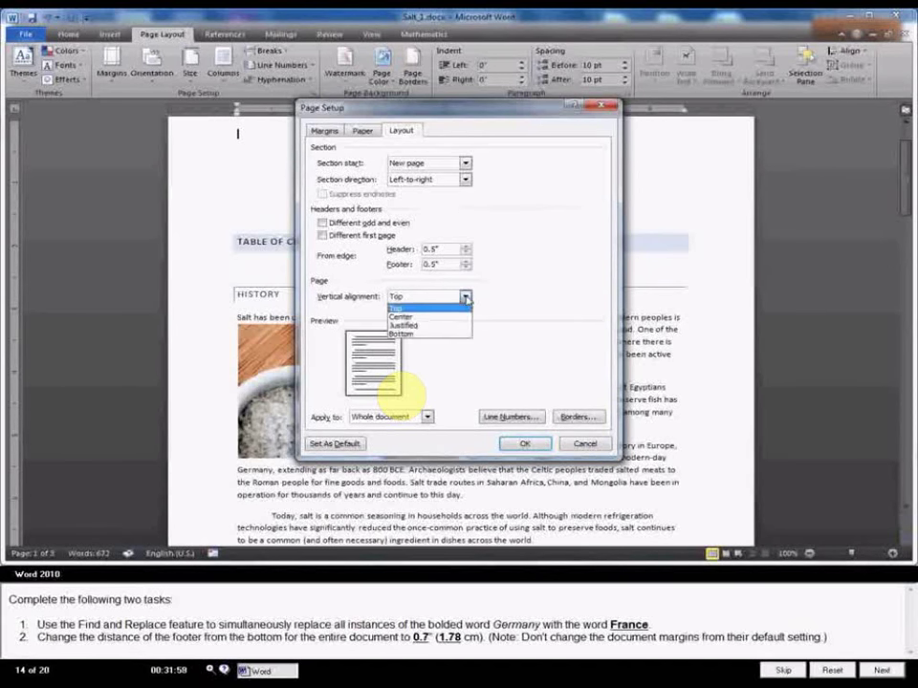
click(435, 329)
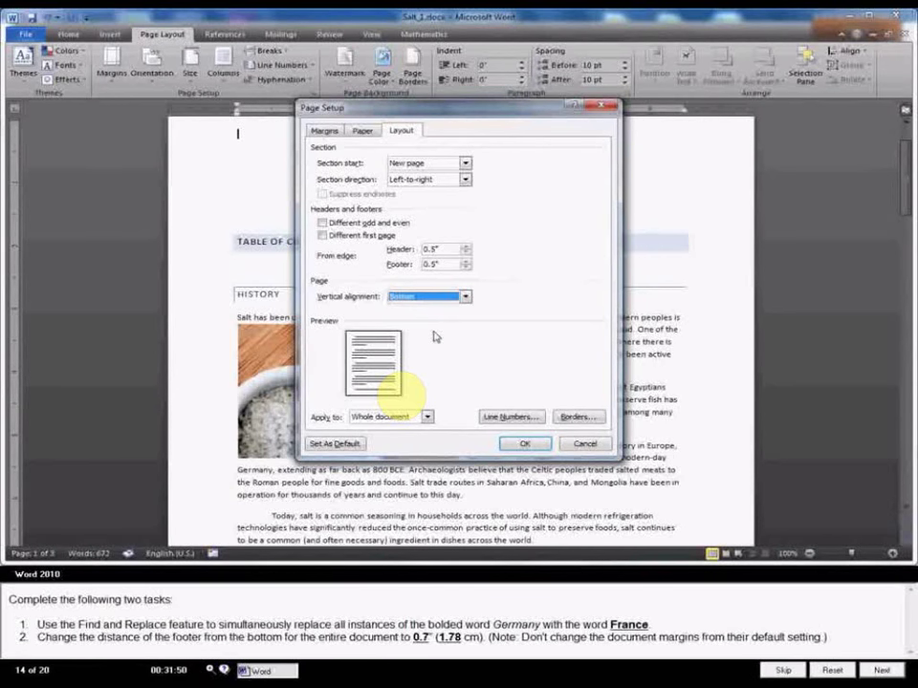
click(465, 296)
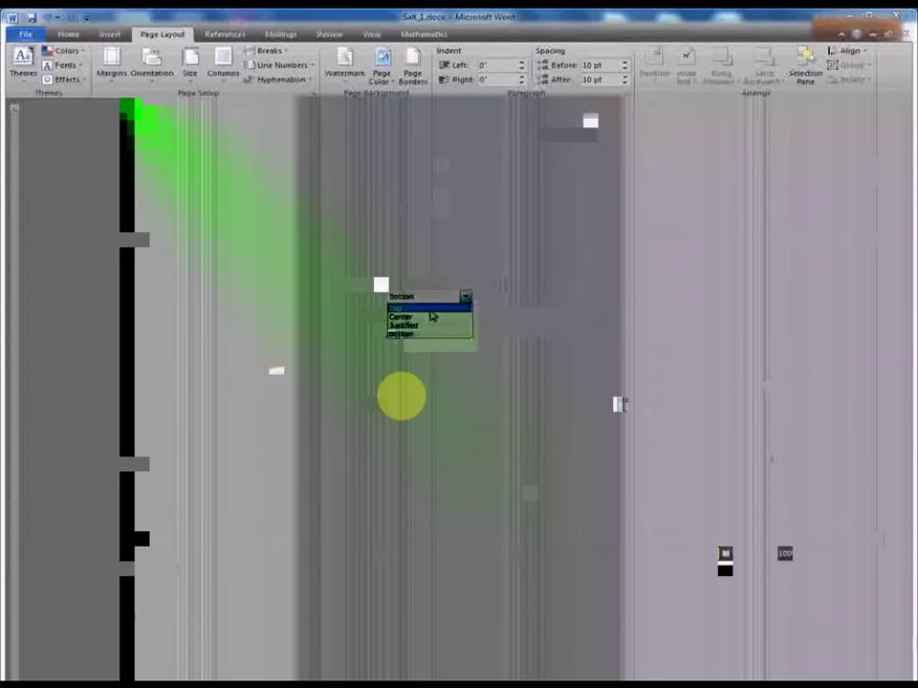
click(431, 310)
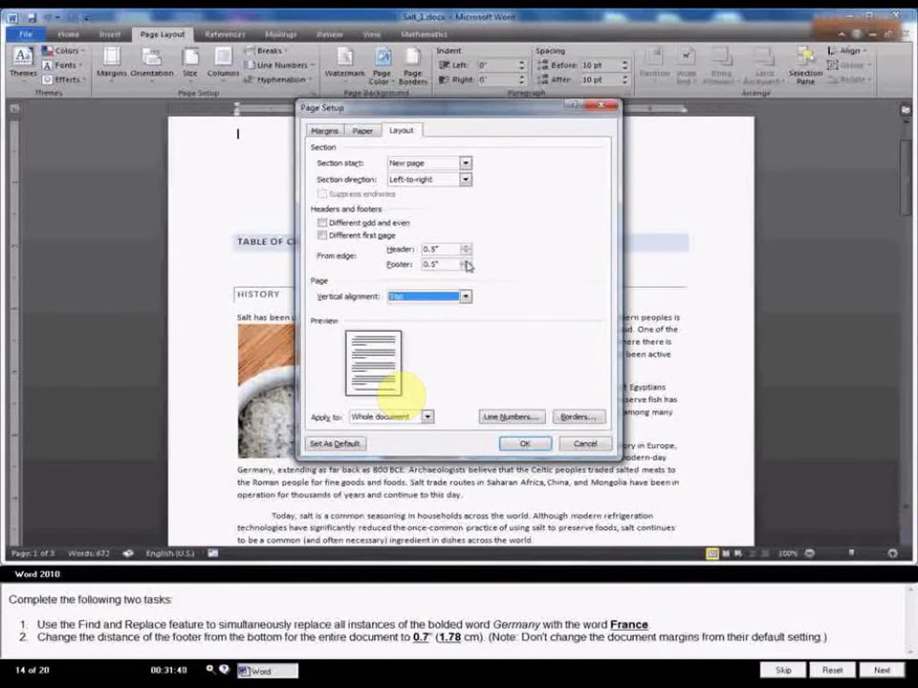
click(466, 261)
click(466, 261)
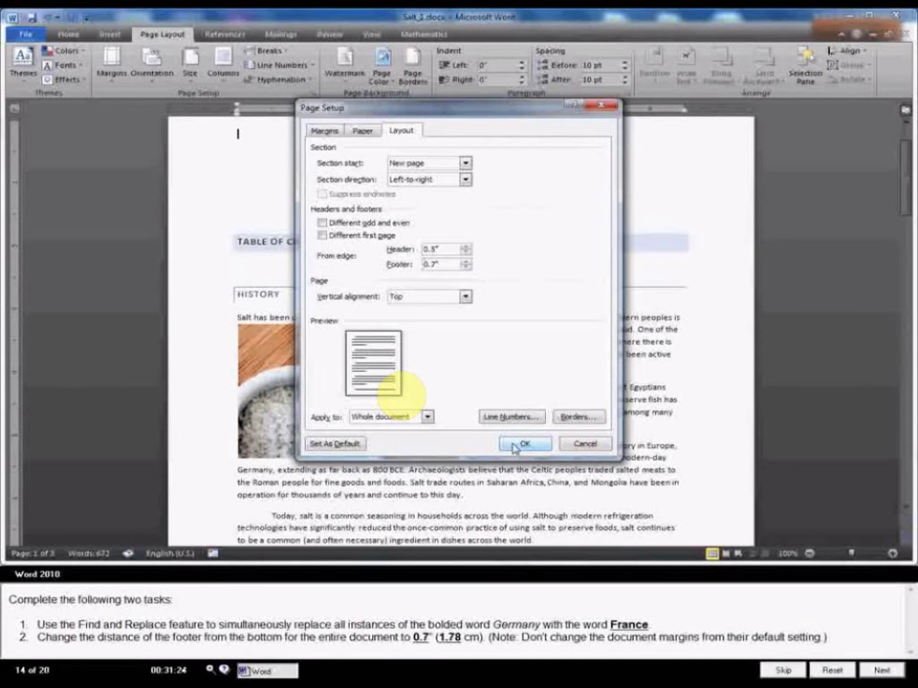
click(517, 447)
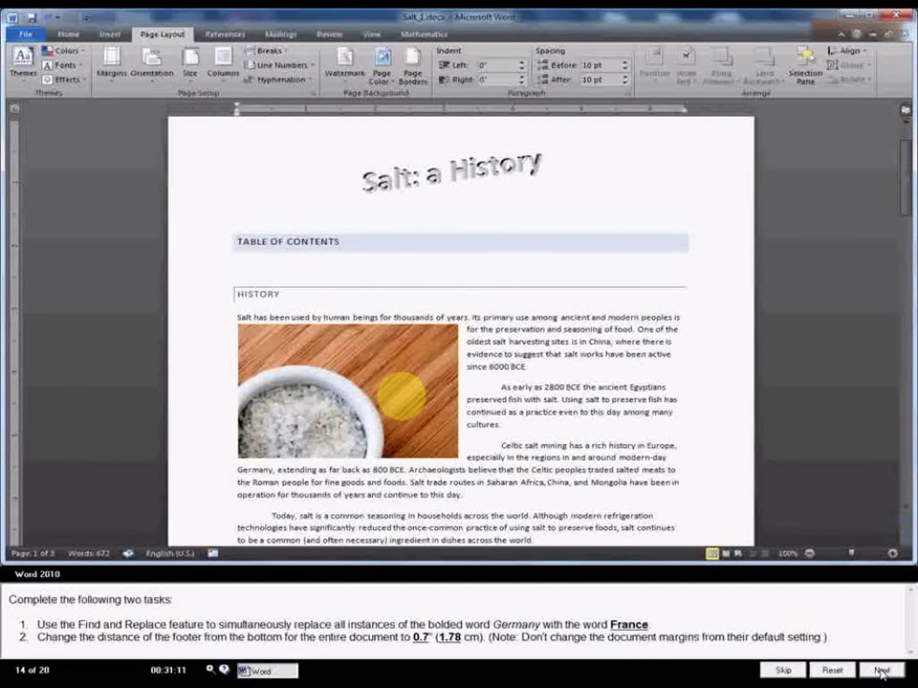
click(881, 672)
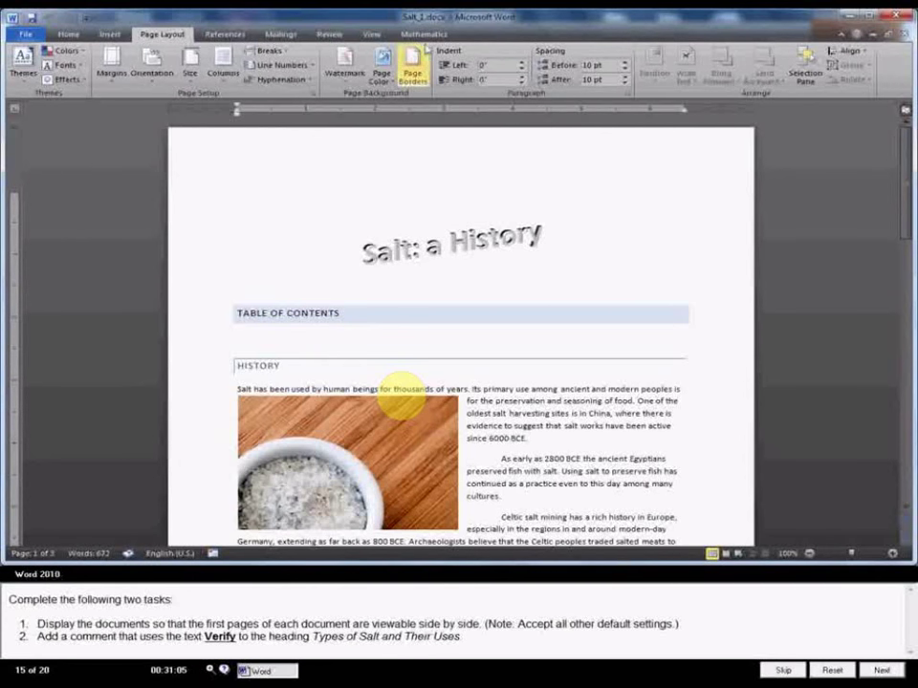
- Show the Salt: a History and Sea Salt documents side by side
click(371, 34)
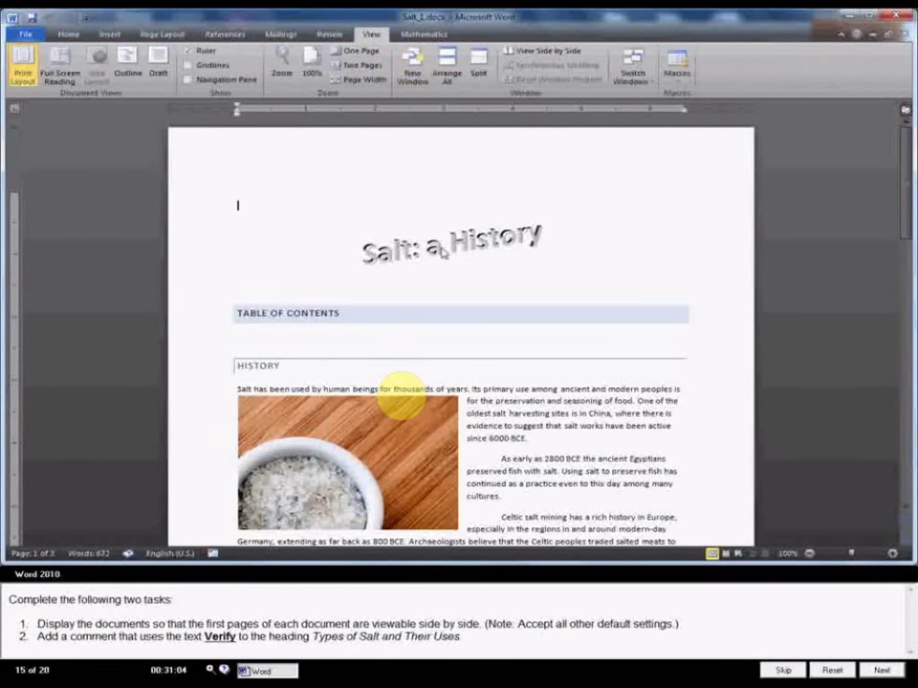
key(alt+w)
key(b)
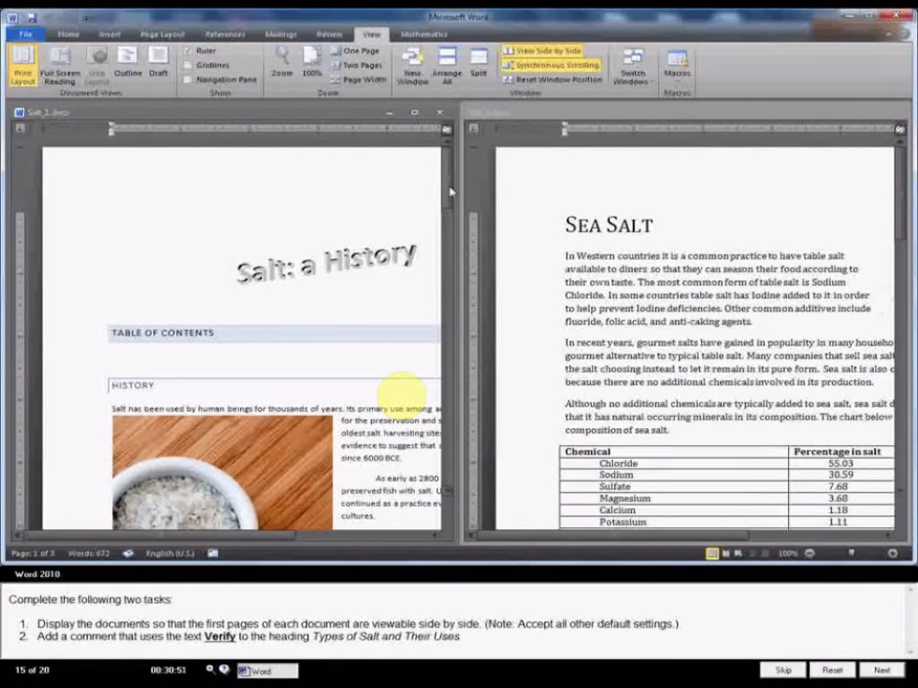
- Scroll both windows down and select the Types of Salt and Their Uses heading
drag(449, 192, 449, 193)
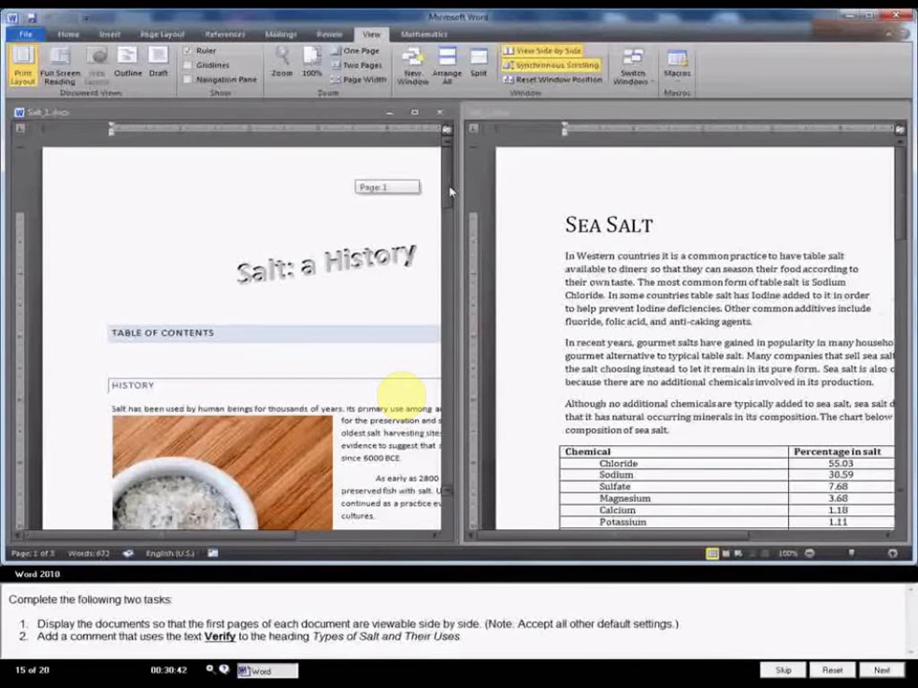
drag(450, 192, 451, 231)
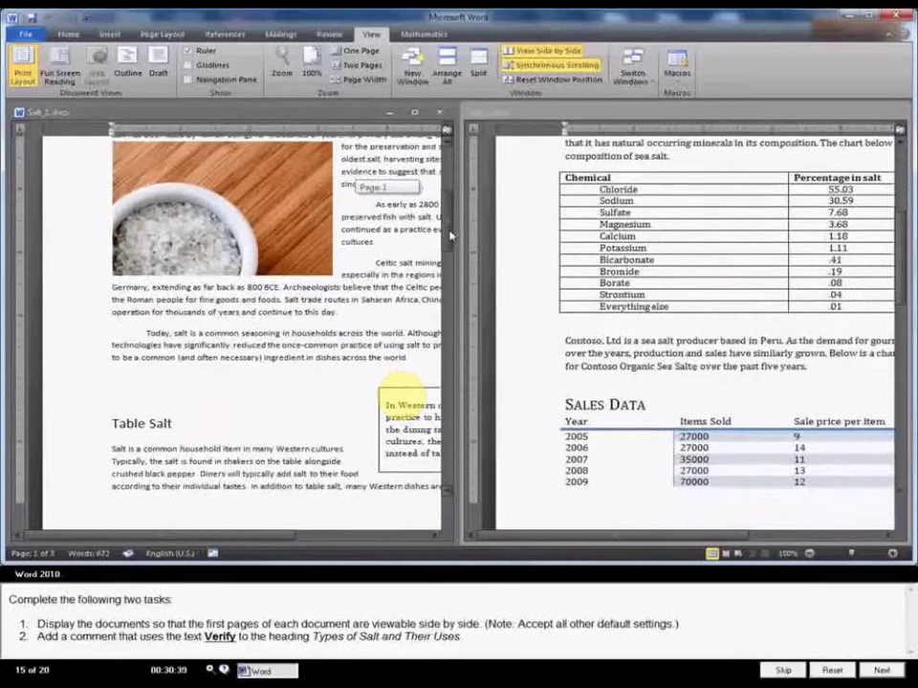
scroll(450, 236, up, 3)
scroll(450, 237, up, 2)
scroll(451, 239, down, 1)
scroll(450, 239, down, 5)
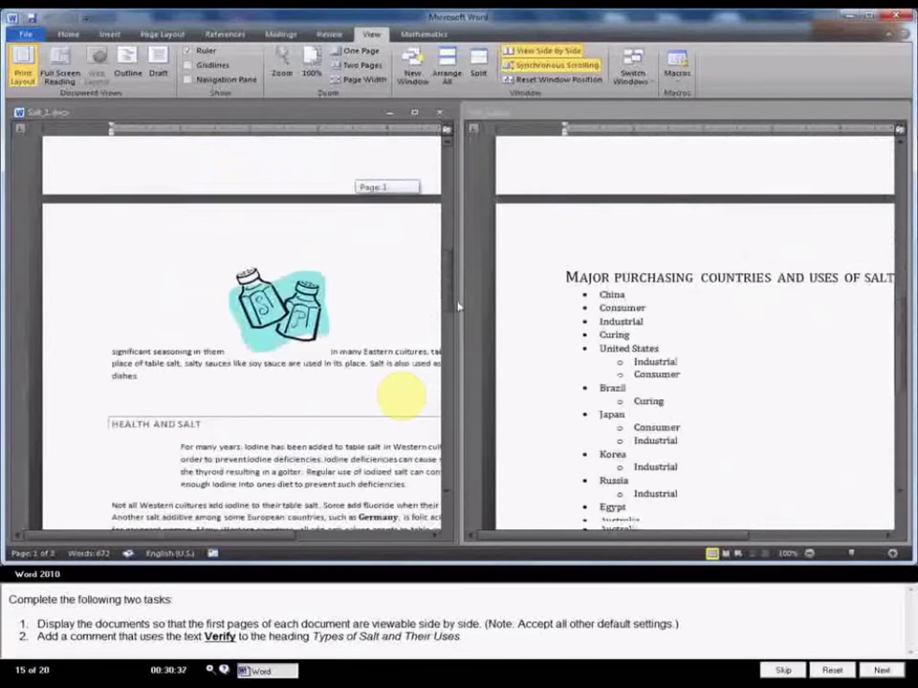
scroll(453, 277, down, 2)
scroll(456, 315, down, 4)
scroll(457, 335, down, 2)
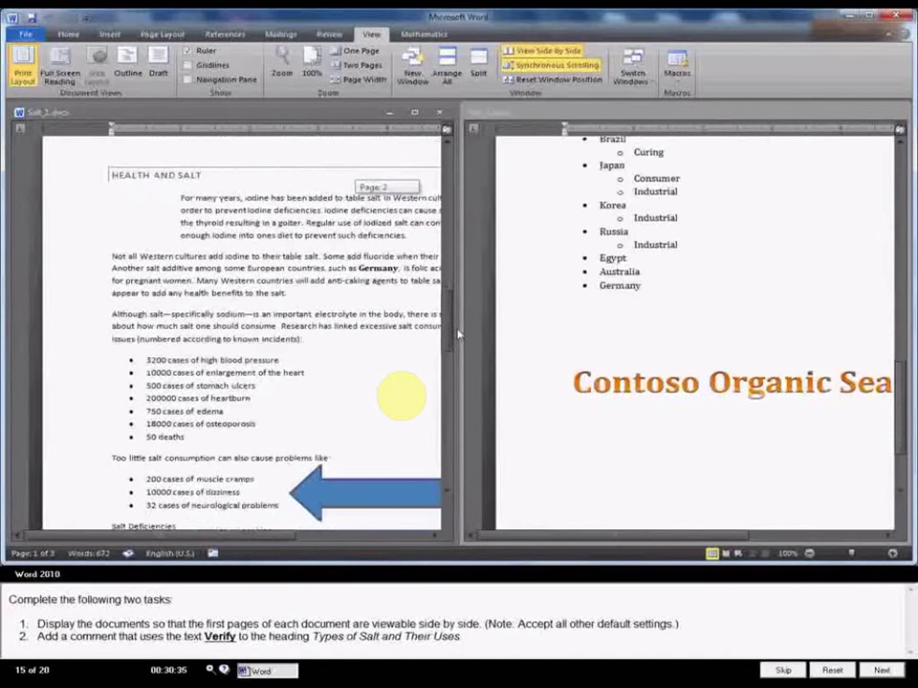
scroll(458, 346, down, 2)
scroll(458, 353, down, 1)
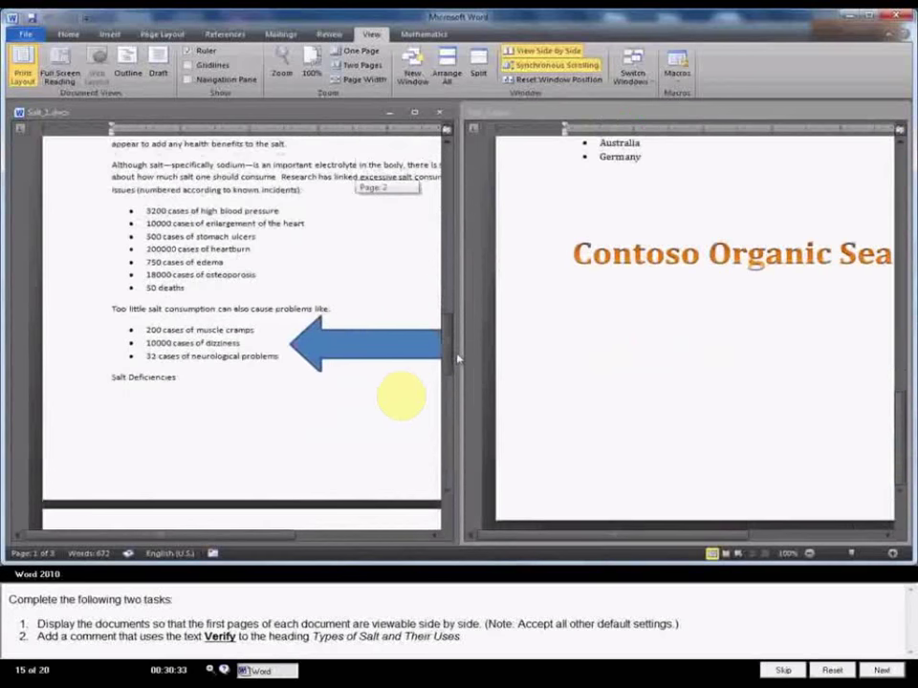
scroll(458, 353, down, 2)
scroll(458, 352, down, 3)
scroll(458, 352, down, 2)
drag(447, 395, 449, 426)
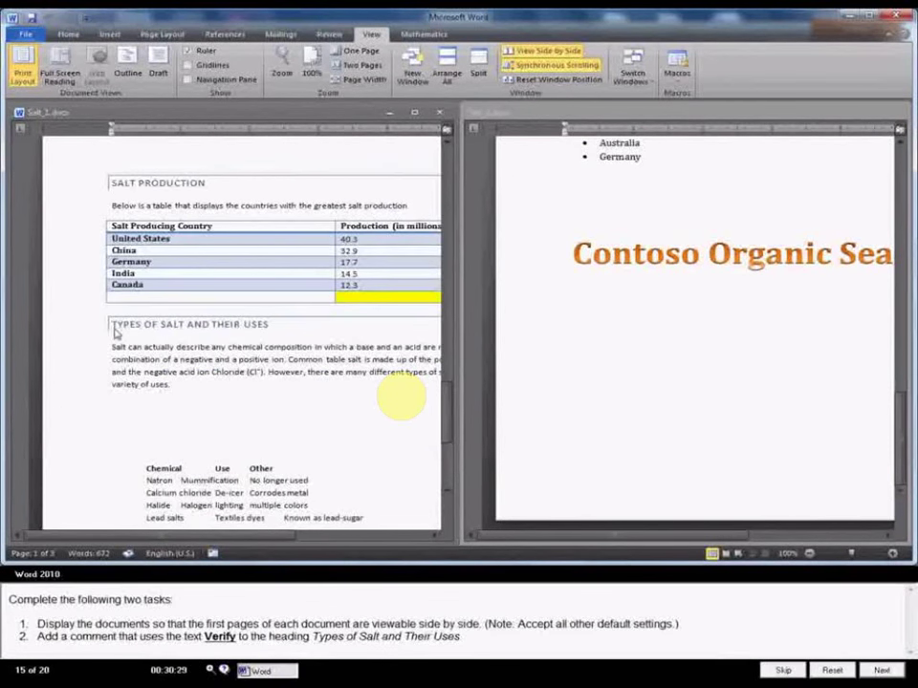
drag(114, 327, 270, 326)
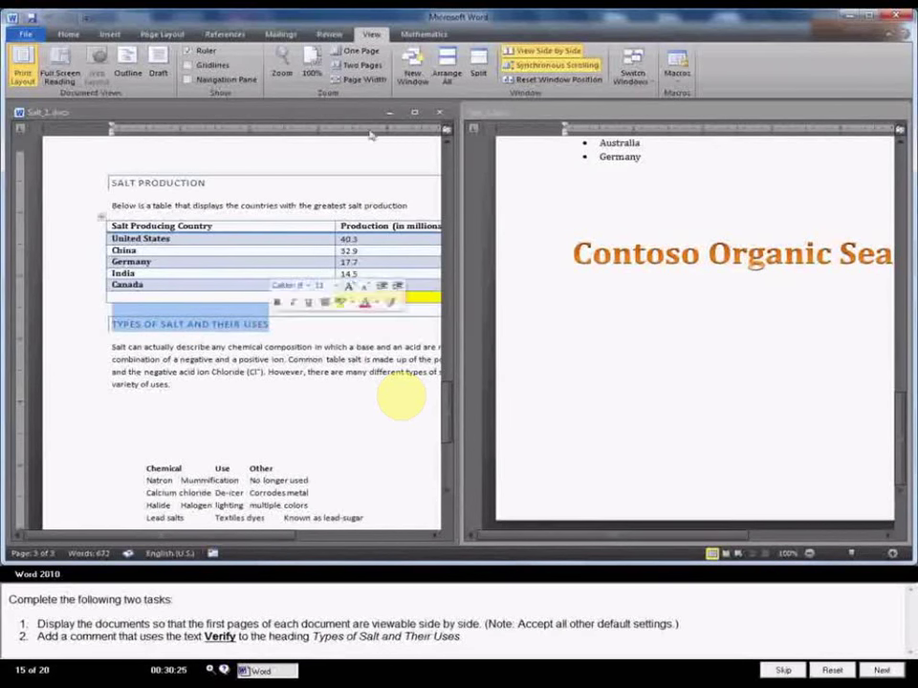
- Add a 'Verify' comment to the Types of Salt heading and submit the task
click(329, 33)
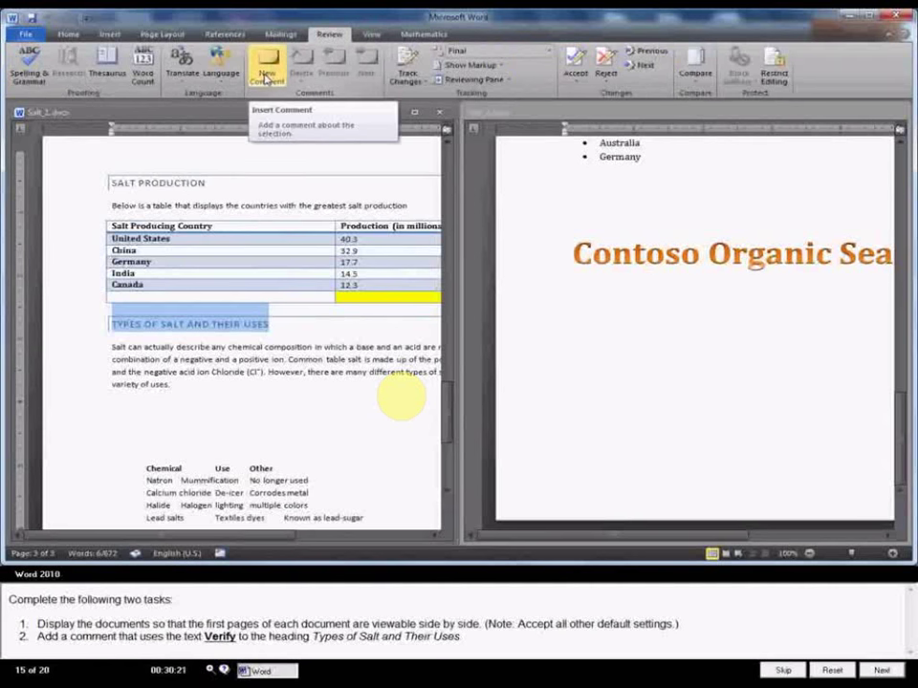
click(266, 76)
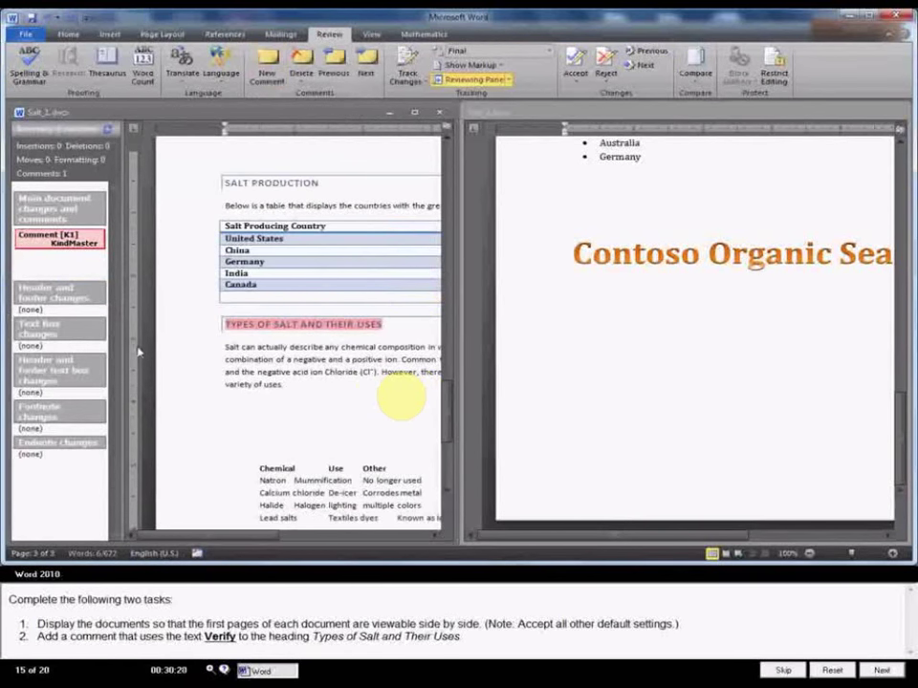
text(V)
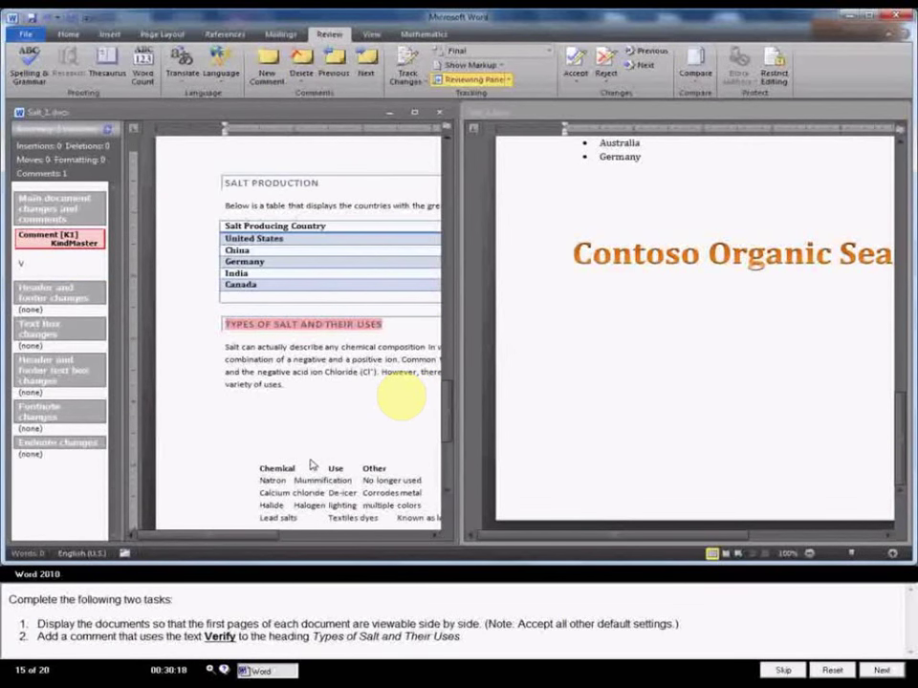
text(erif)
text(y)
click(256, 417)
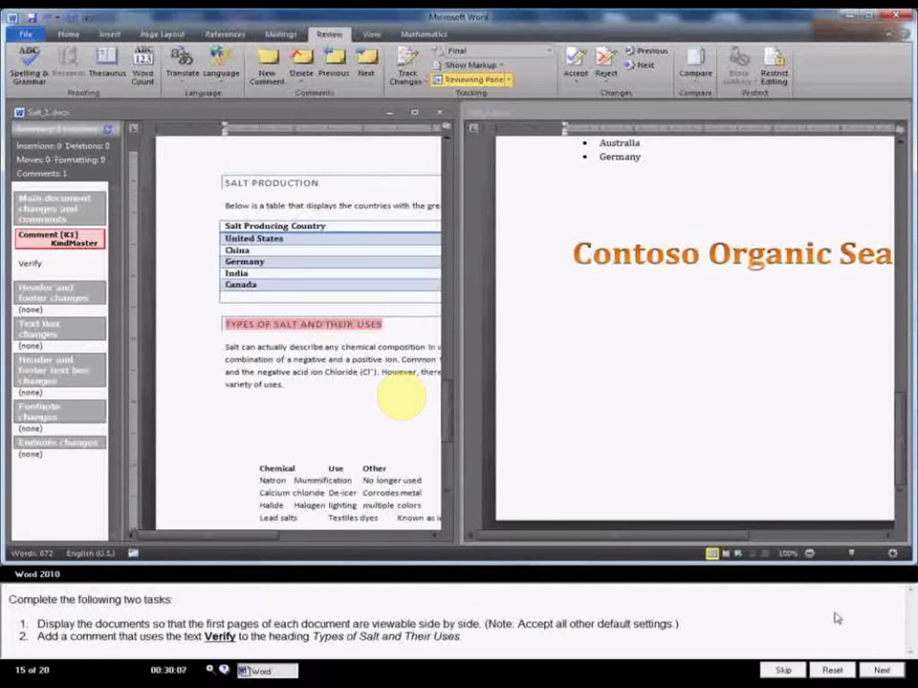
click(881, 671)
click(881, 672)
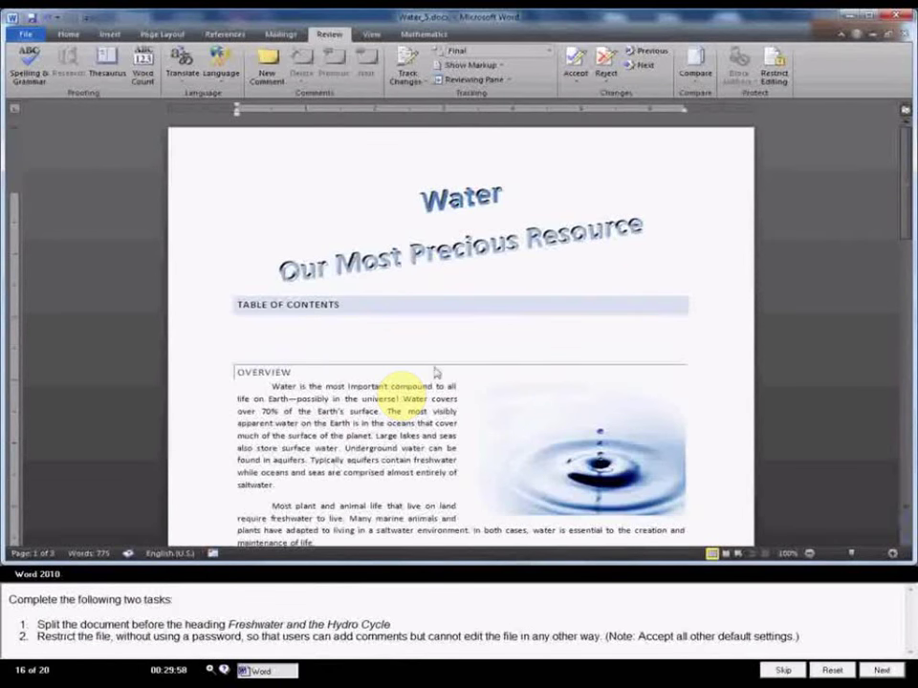
- Split the Water_5.docx window so the lower pane starts at Freshwater and the Hydro Cycle
scroll(434, 372, down, 4)
scroll(435, 372, down, 5)
scroll(435, 372, down, 1)
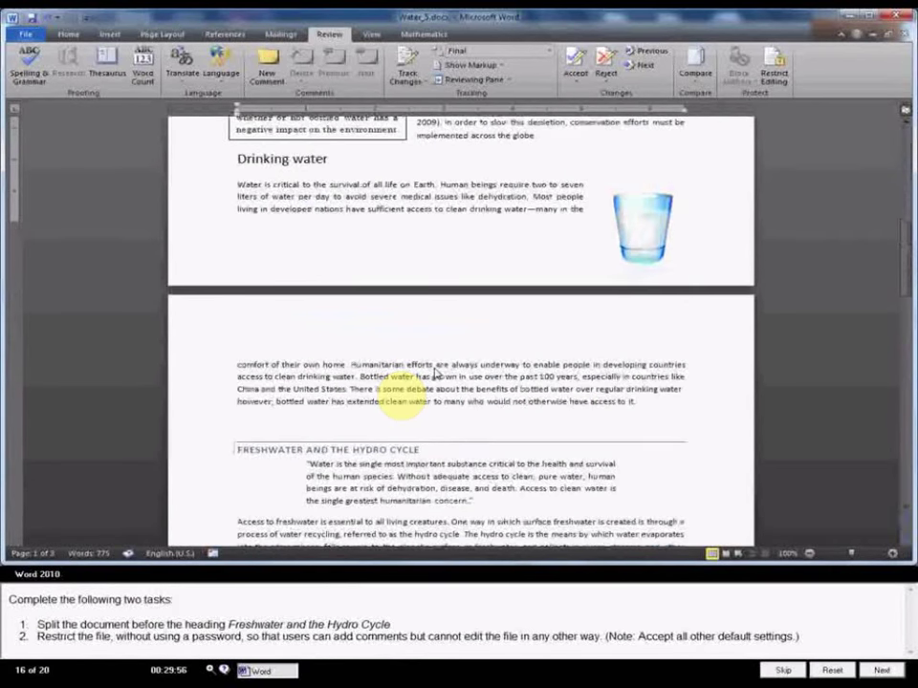
click(371, 34)
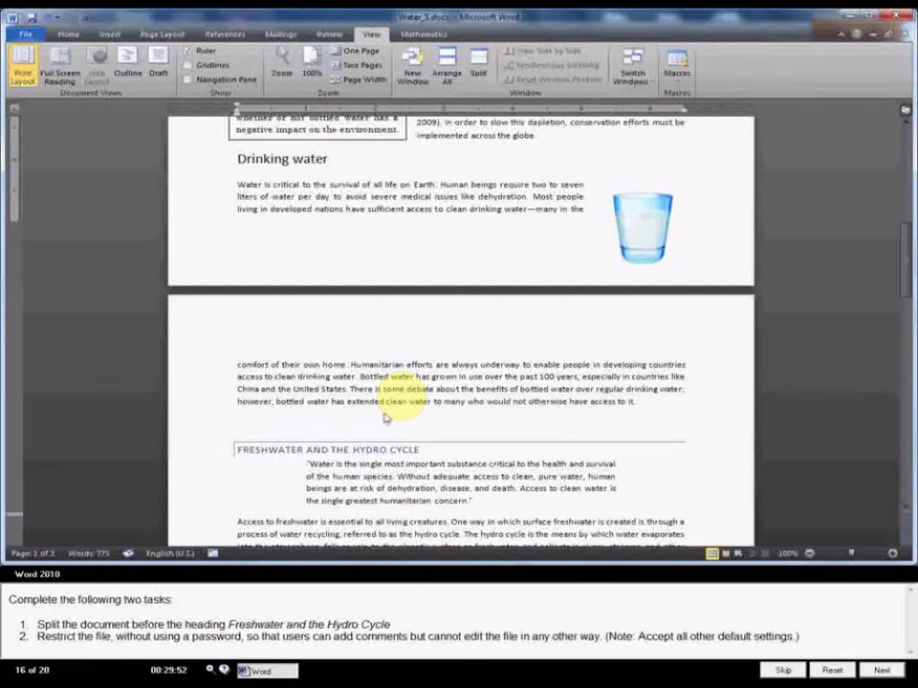
key(Escape)
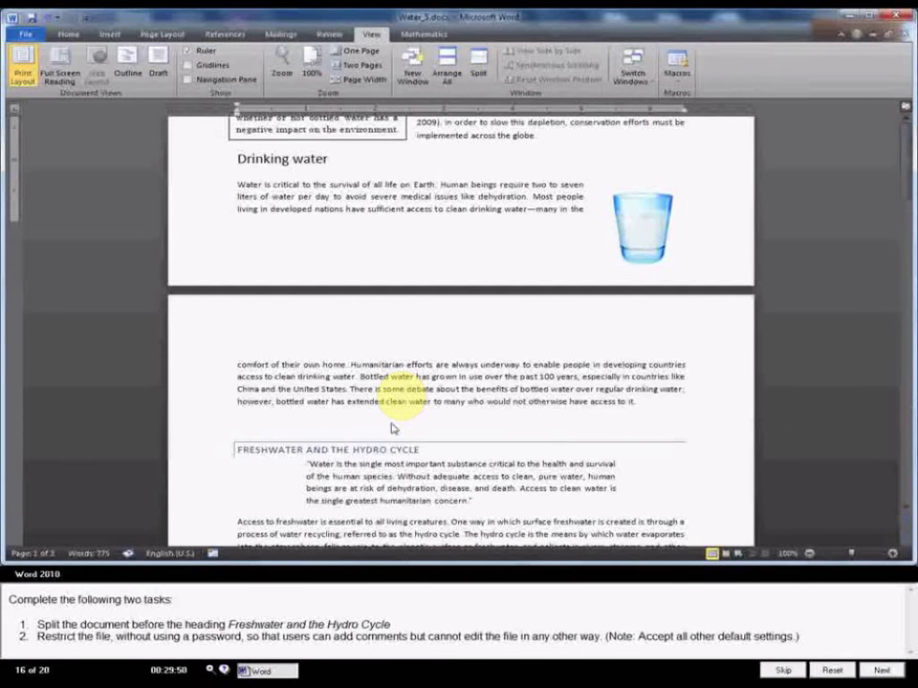
click(391, 426)
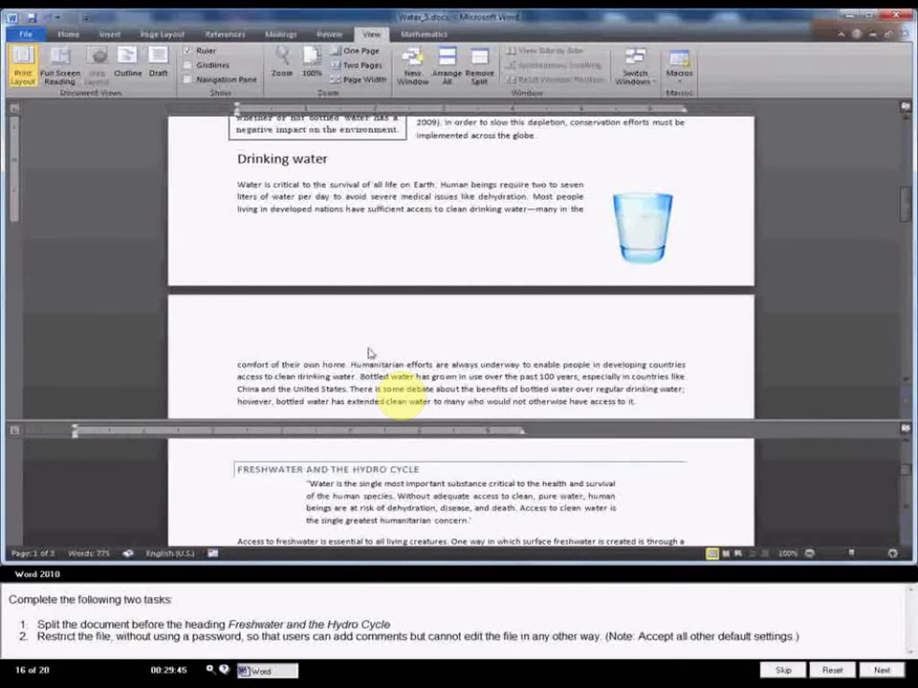
- Restrict editing to Comments only, enforce protection without a password, and advance to the next task
click(330, 34)
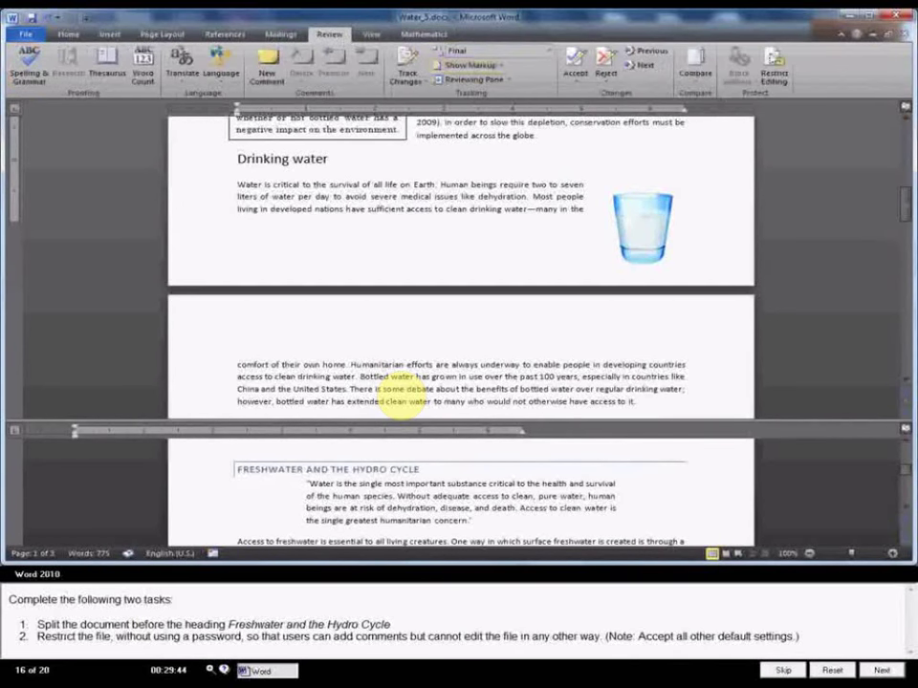
click(773, 72)
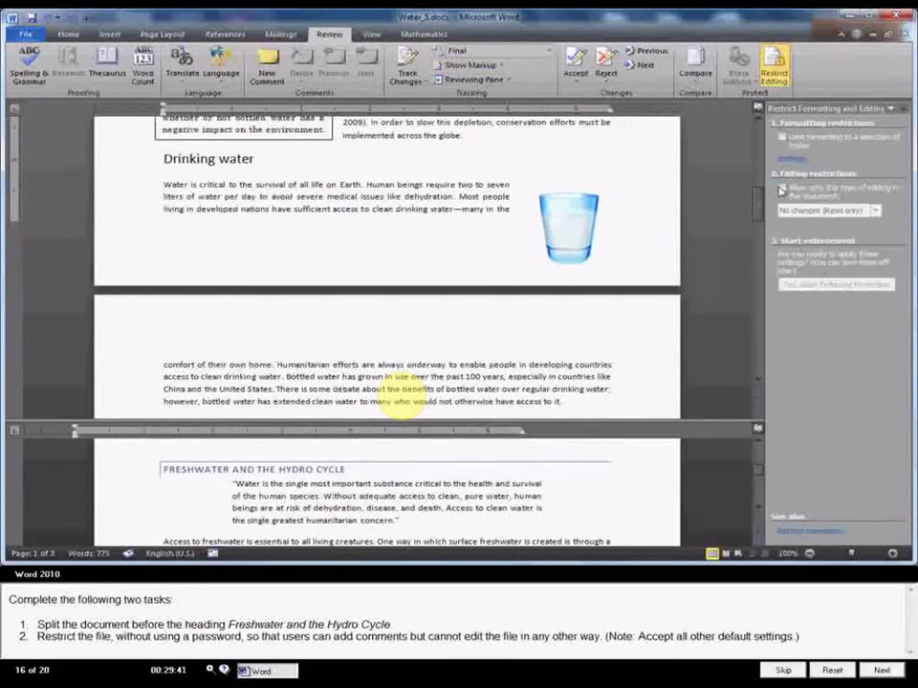
click(781, 190)
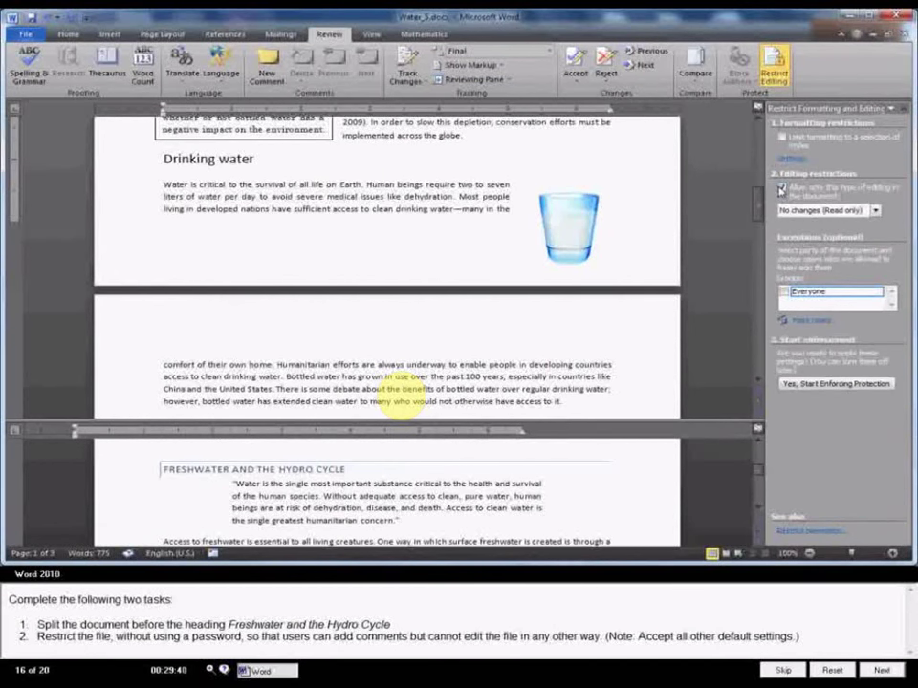
click(874, 210)
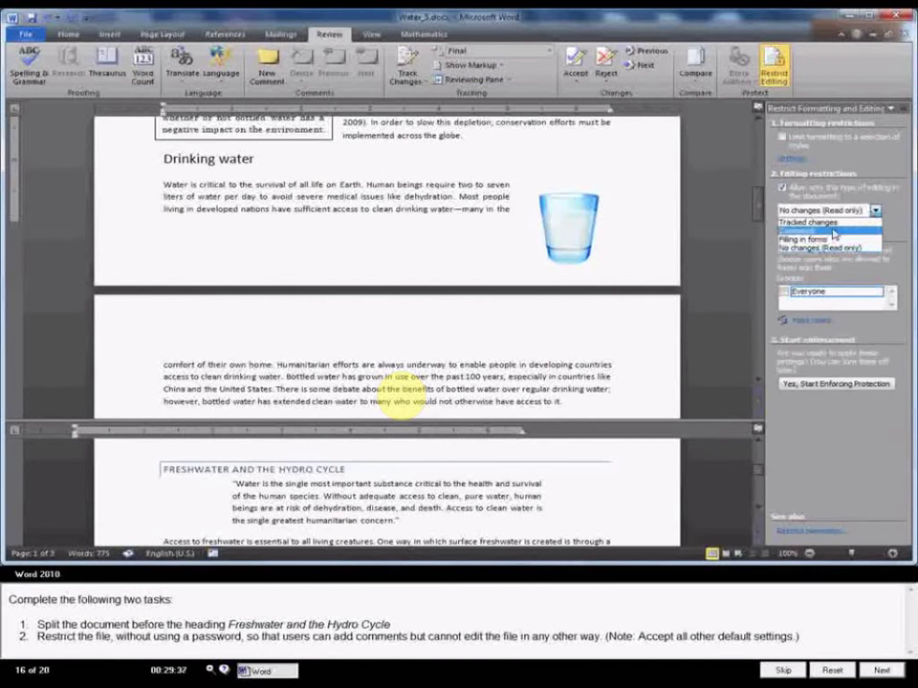
click(833, 231)
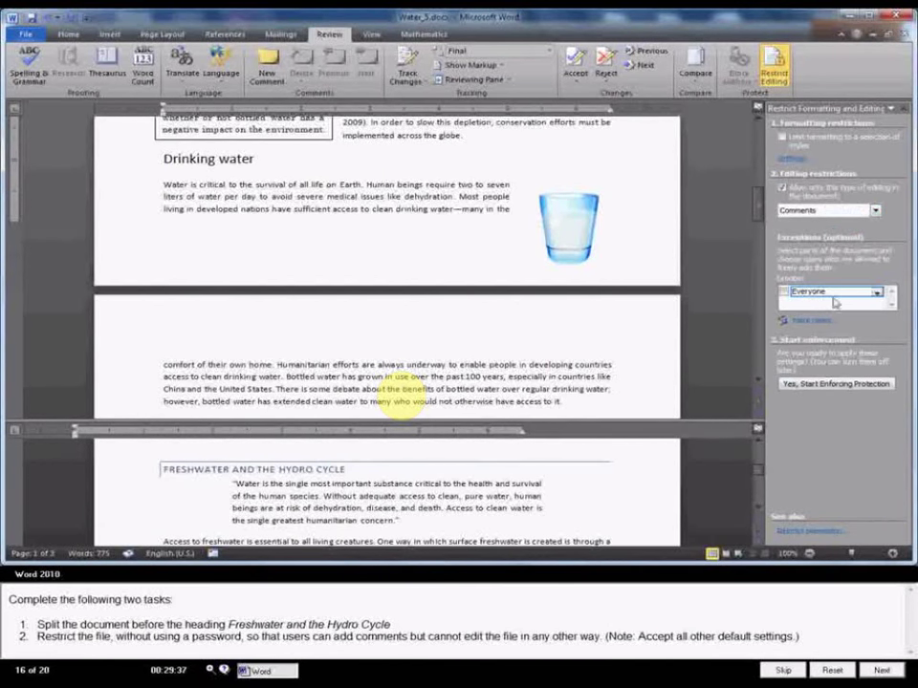
click(839, 385)
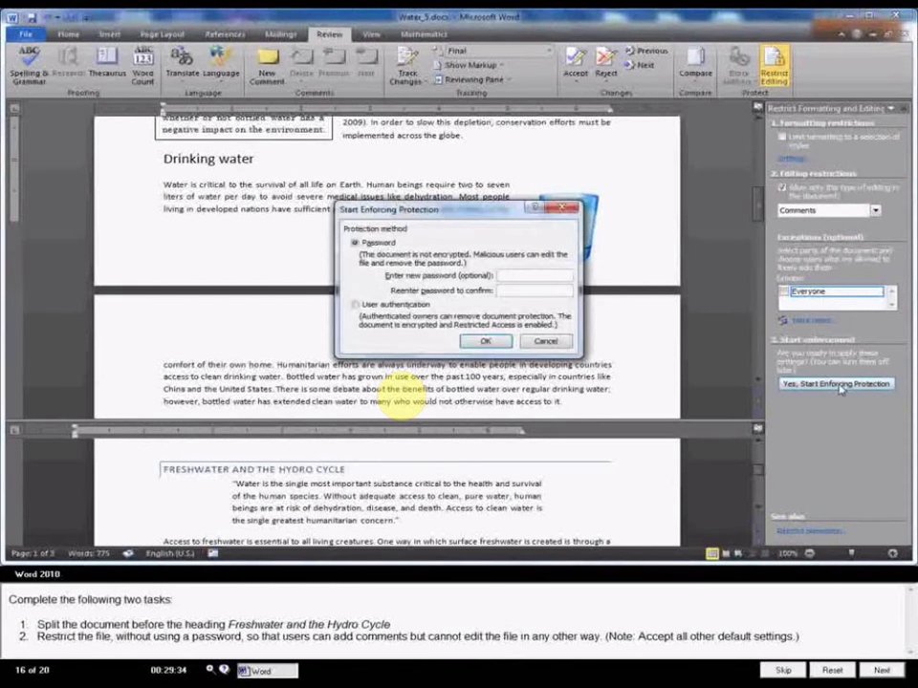
click(485, 342)
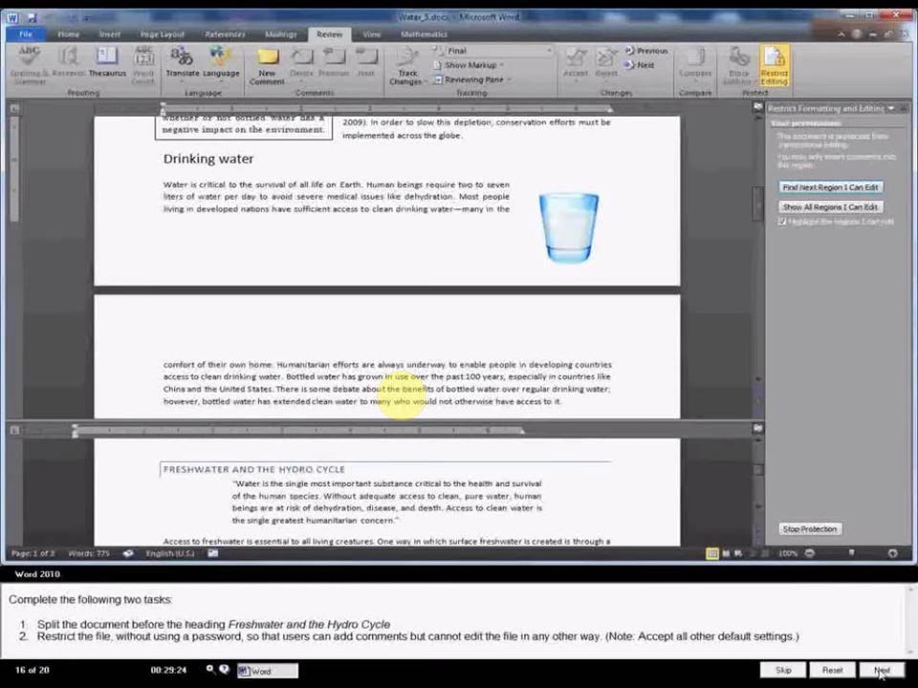
click(881, 672)
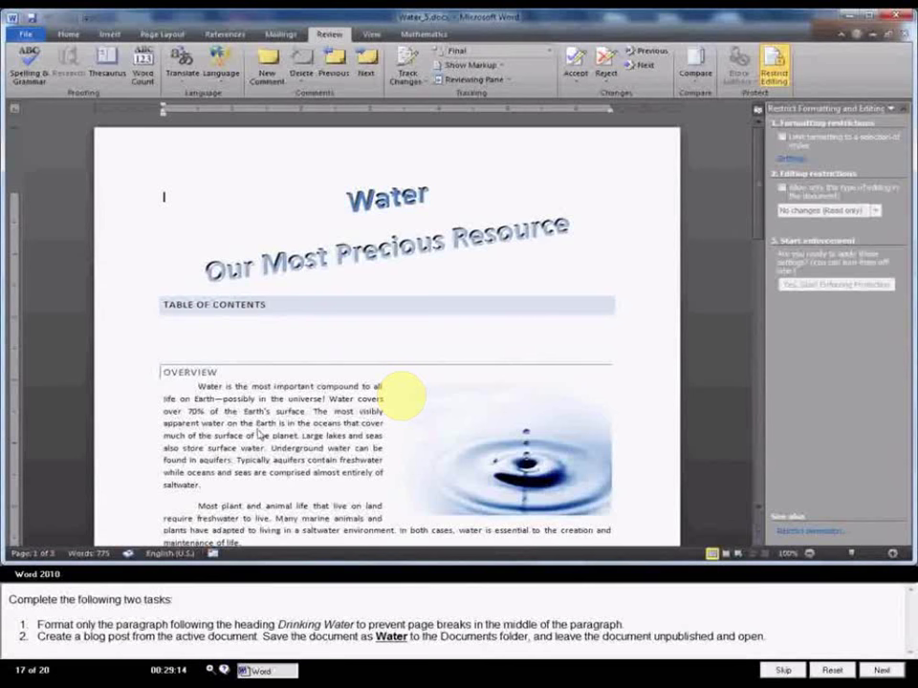
- Put the cursor in the paragraph under the Drinking water heading
scroll(258, 435, down, 2)
scroll(258, 435, down, 1)
scroll(258, 435, down, 3)
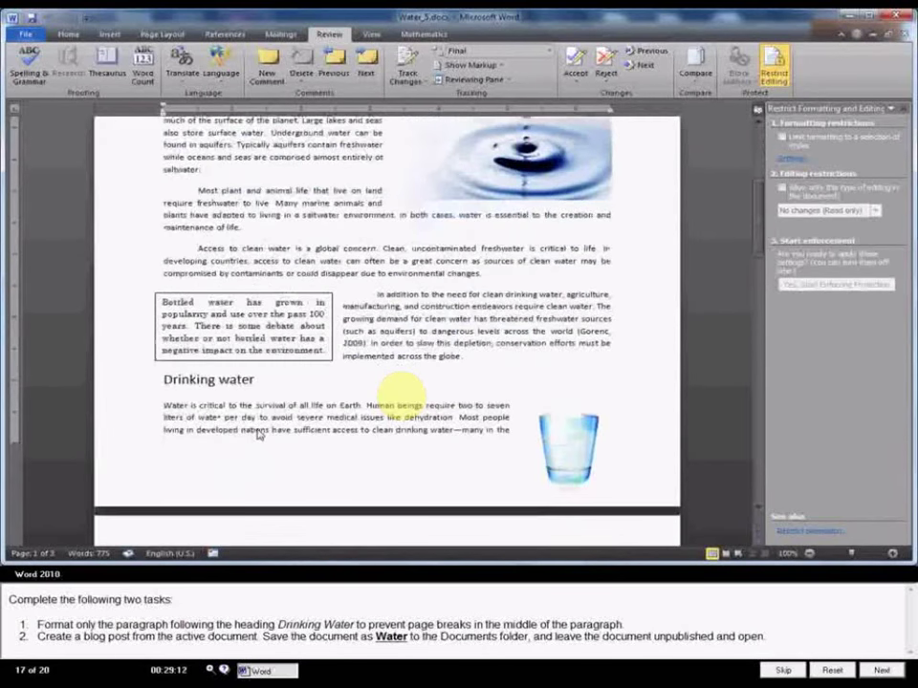
scroll(259, 435, down, 3)
scroll(258, 435, down, 3)
scroll(258, 435, down, 3)
scroll(258, 435, down, 3)
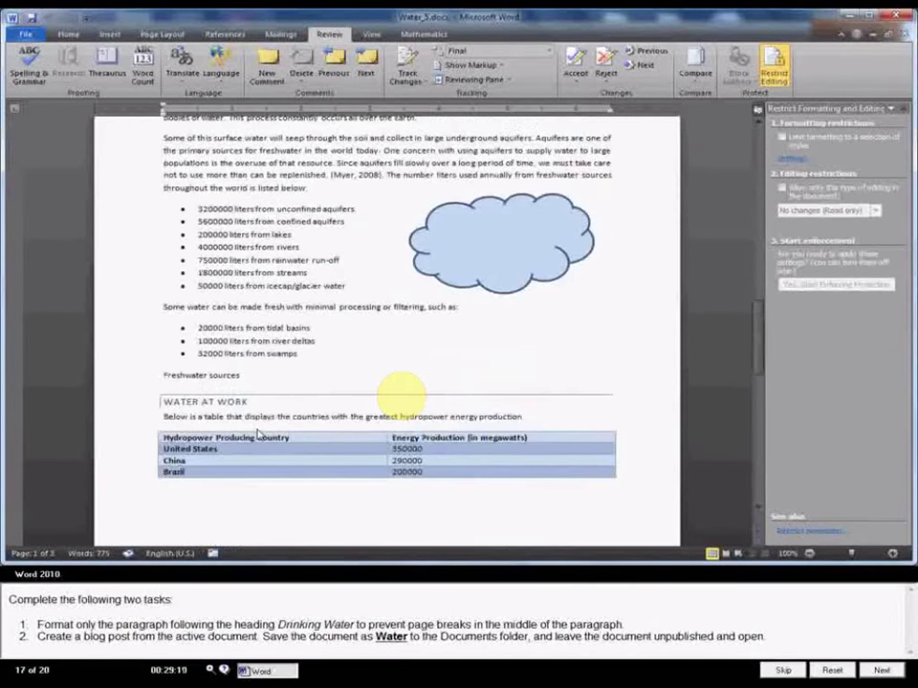
scroll(258, 435, down, 3)
scroll(258, 435, down, 3)
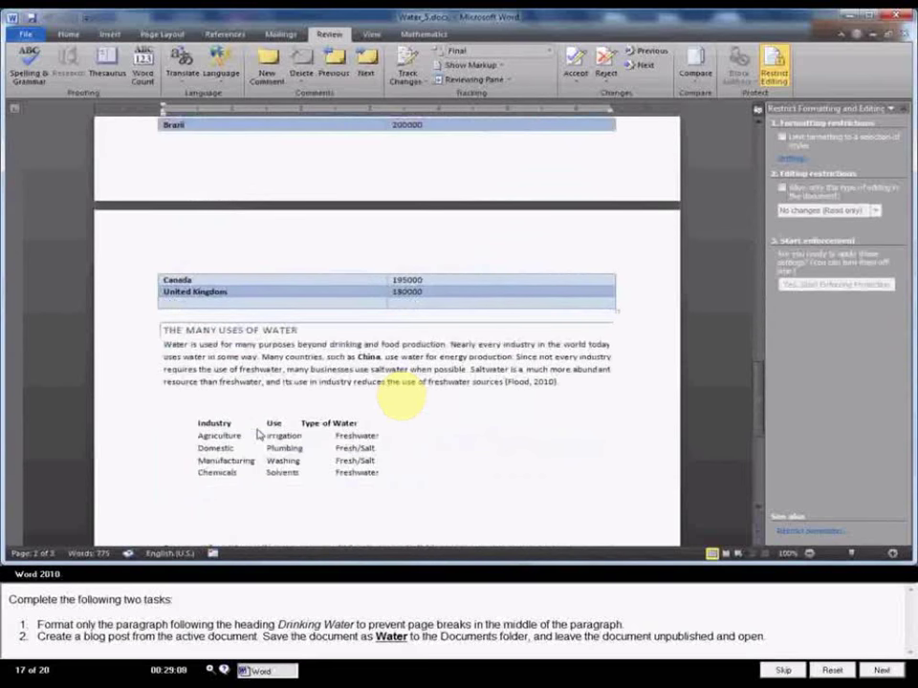
scroll(258, 435, down, 3)
scroll(258, 435, up, 3)
scroll(258, 435, up, 5)
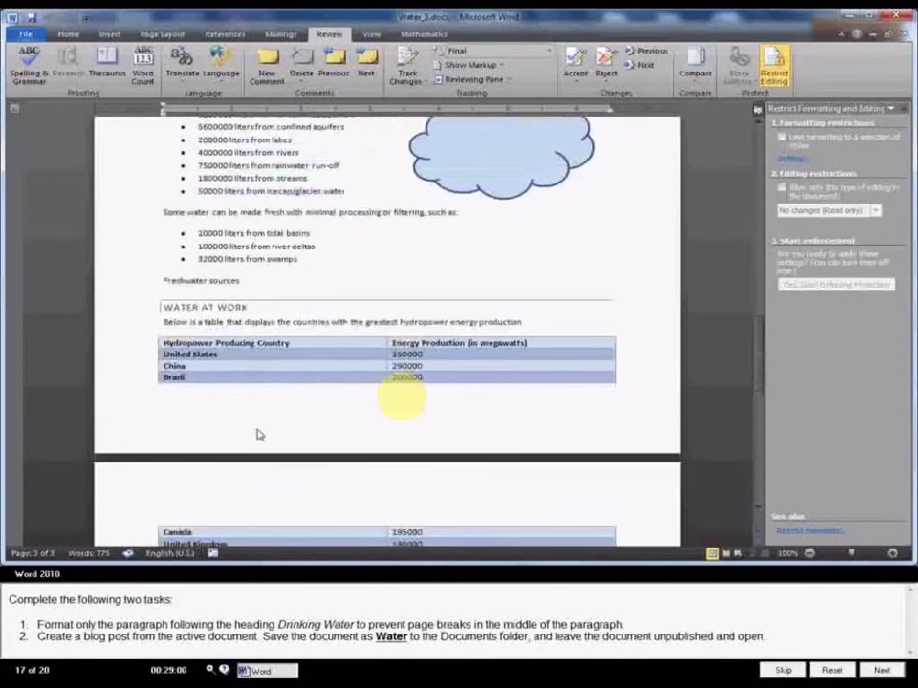
scroll(259, 435, up, 6)
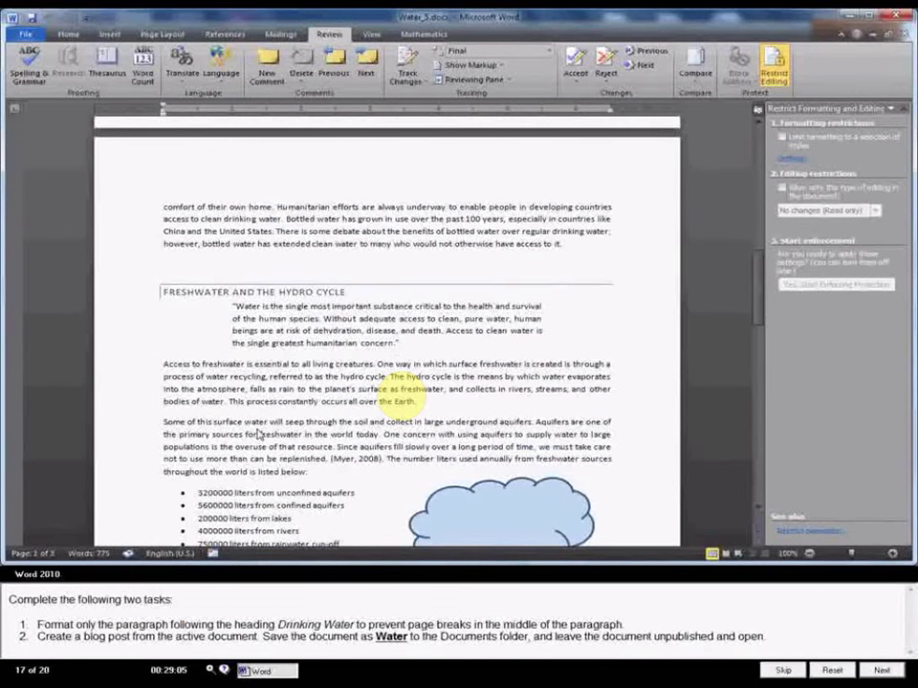
scroll(258, 435, up, 4)
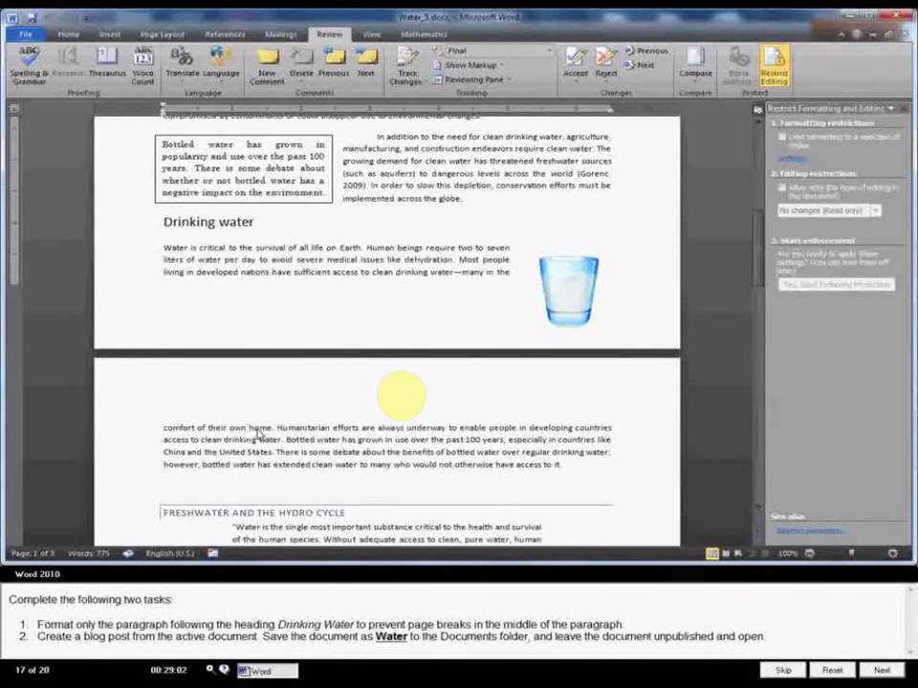
click(160, 251)
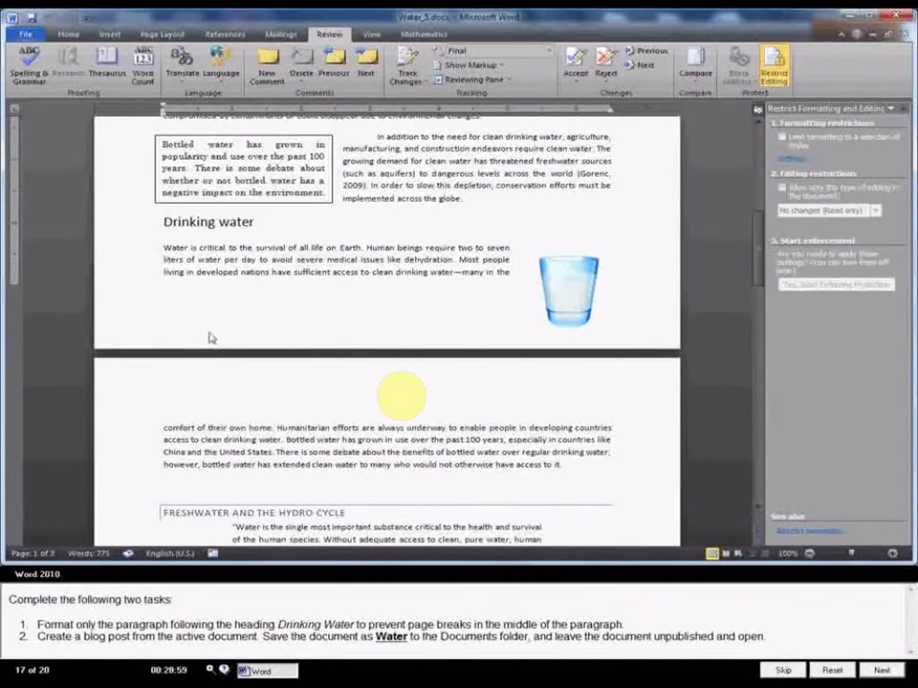
- Turn on Keep lines together for that paragraph in its Line and Page Breaks settings
click(68, 33)
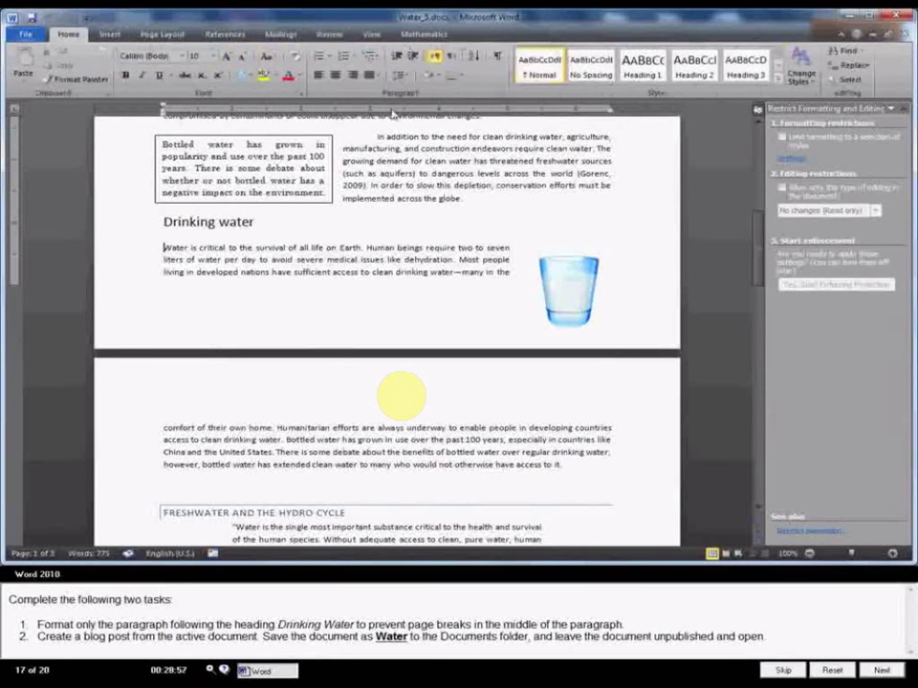
click(493, 93)
click(457, 132)
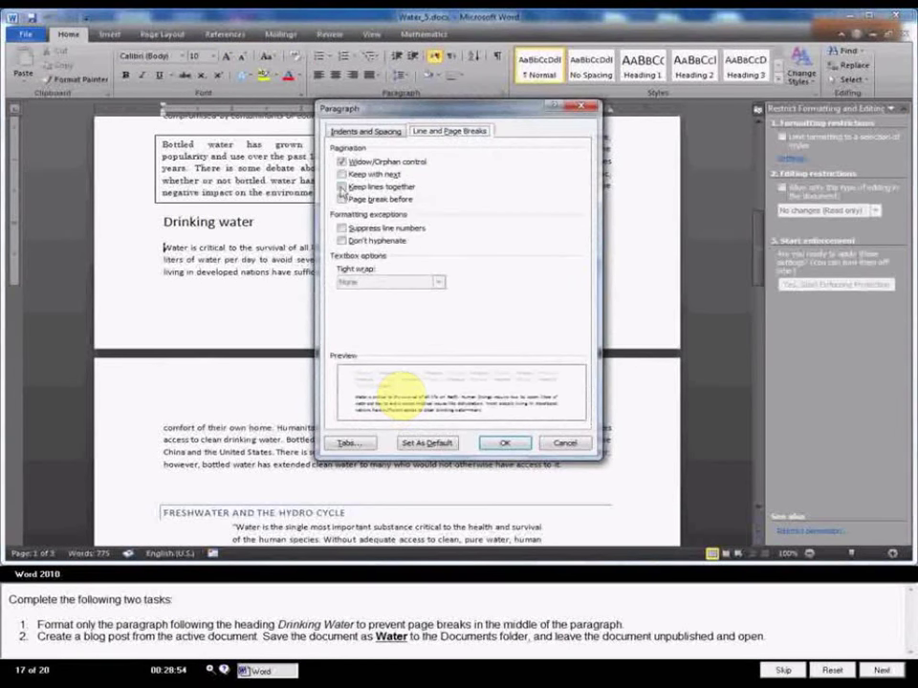
click(342, 186)
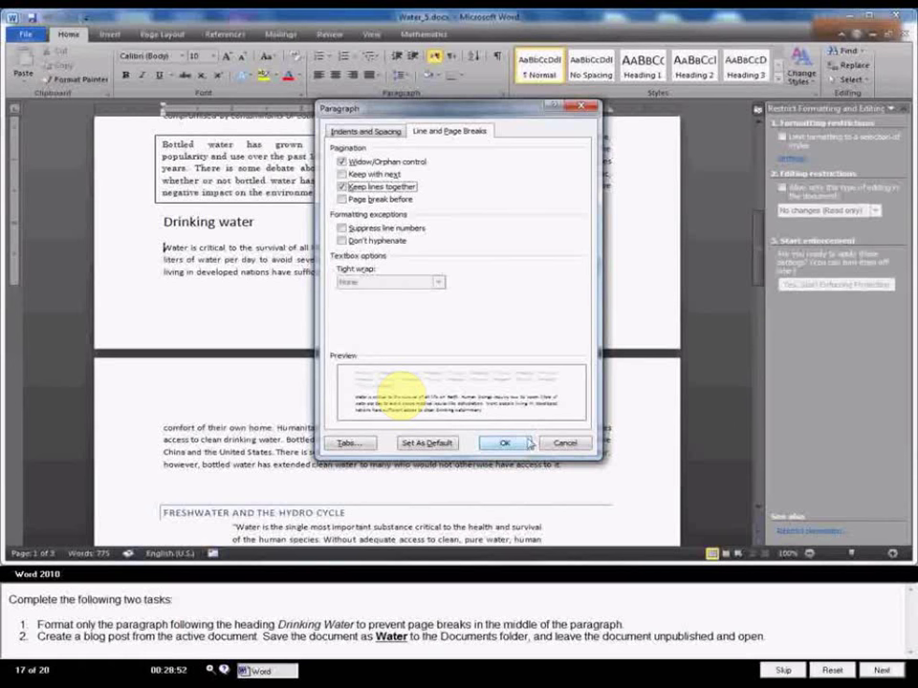
click(529, 443)
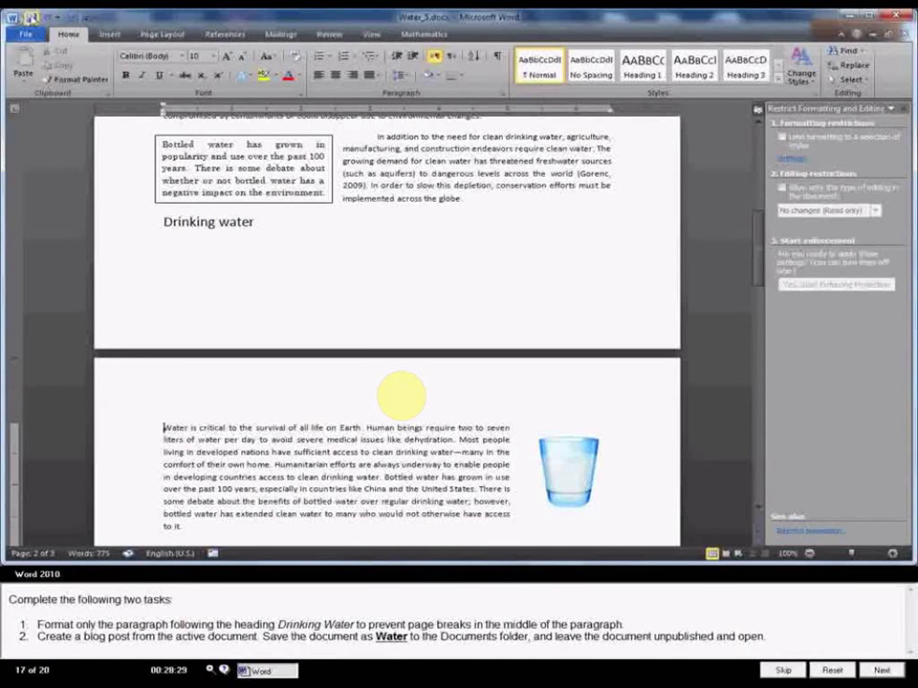
- Publish the Water_5 document as a new blog post from Save & Send
click(26, 34)
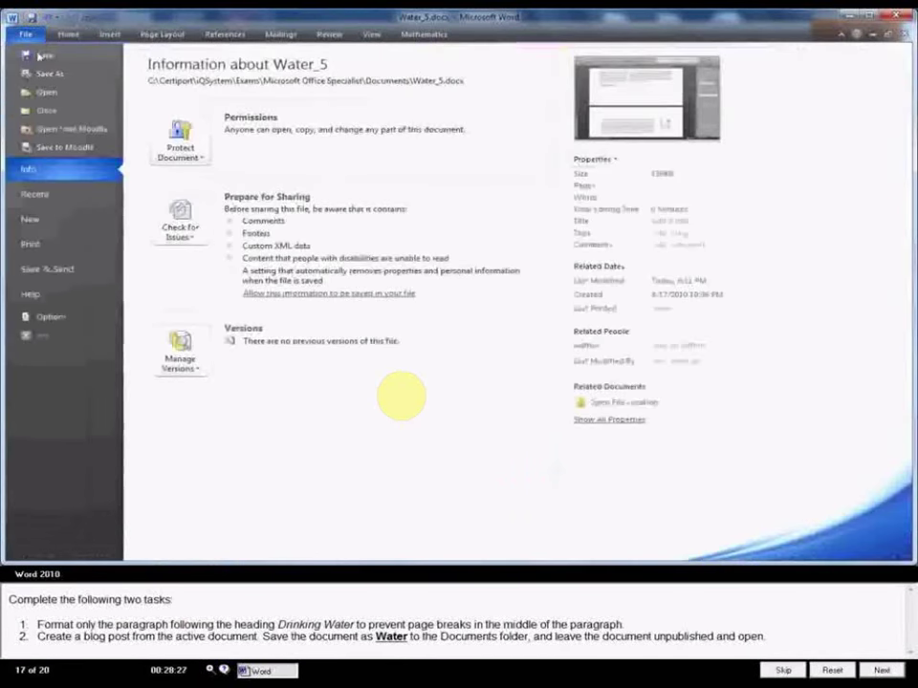
click(67, 270)
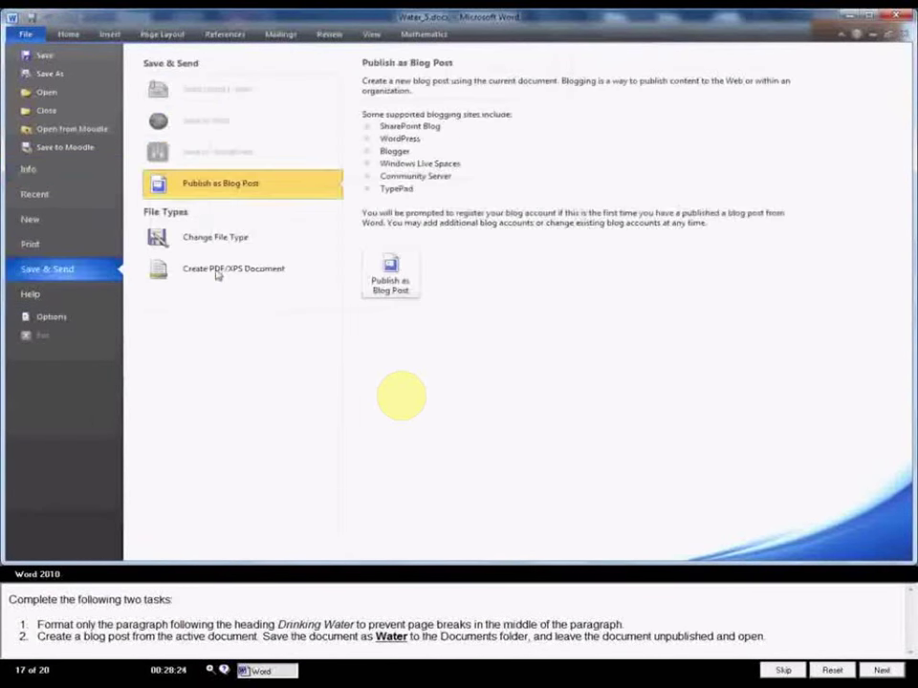
click(398, 287)
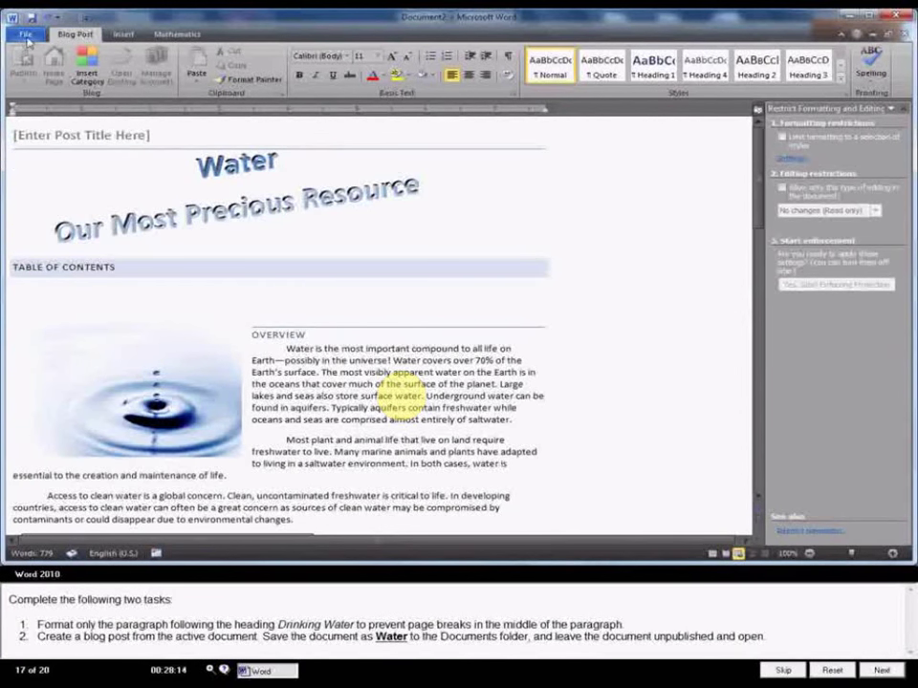
- Save the blog post as 'Water' in the Documents library
click(27, 35)
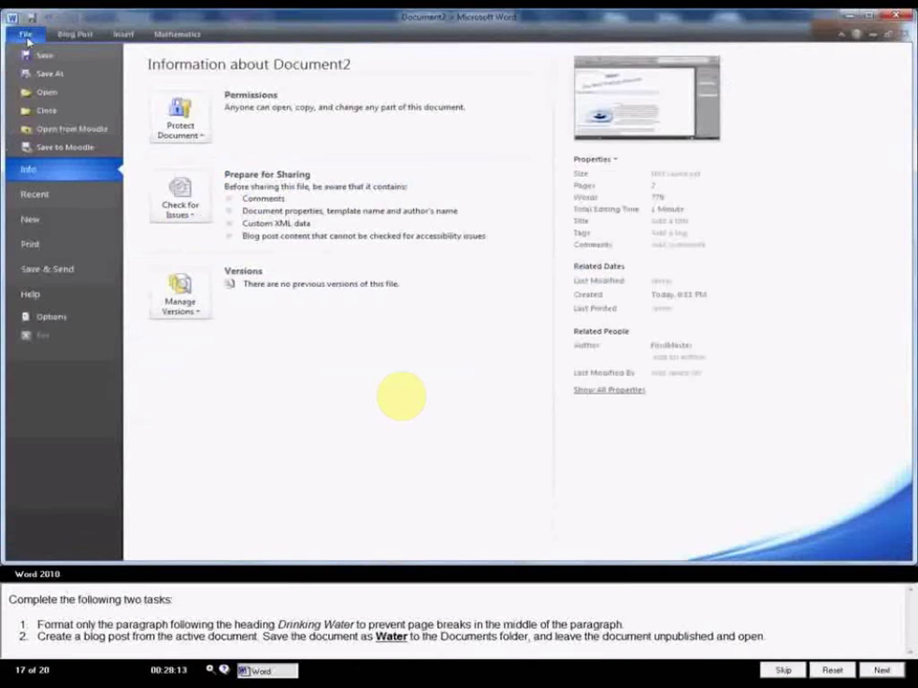
click(39, 56)
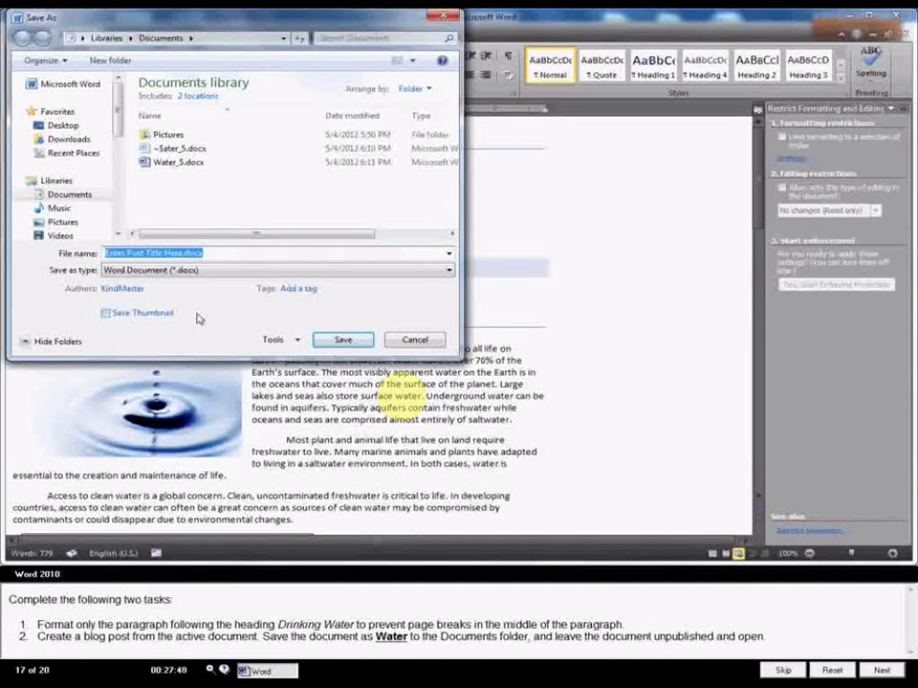
text(Wa)
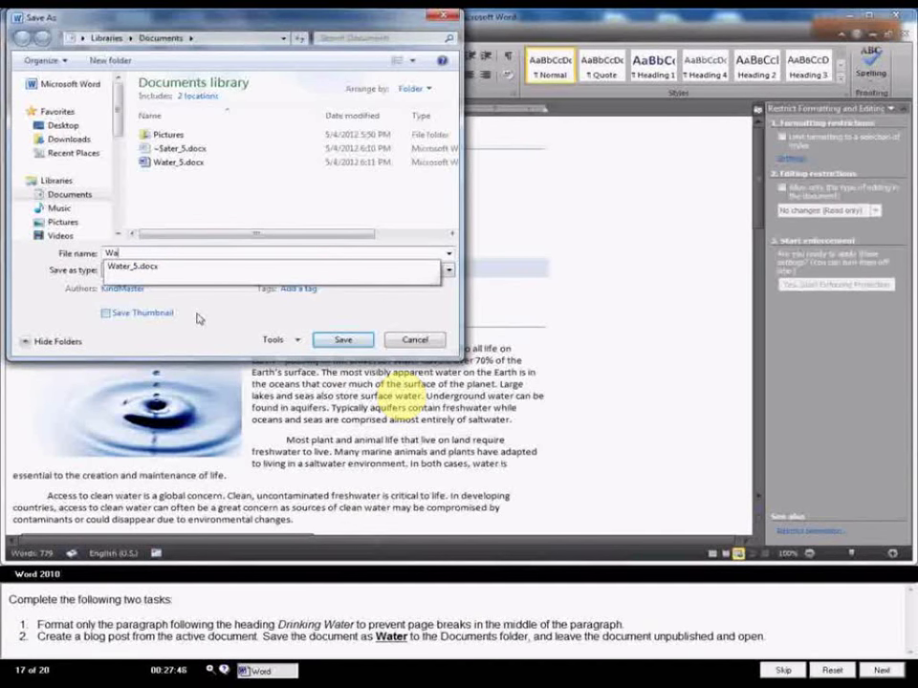
text(ter)
click(57, 263)
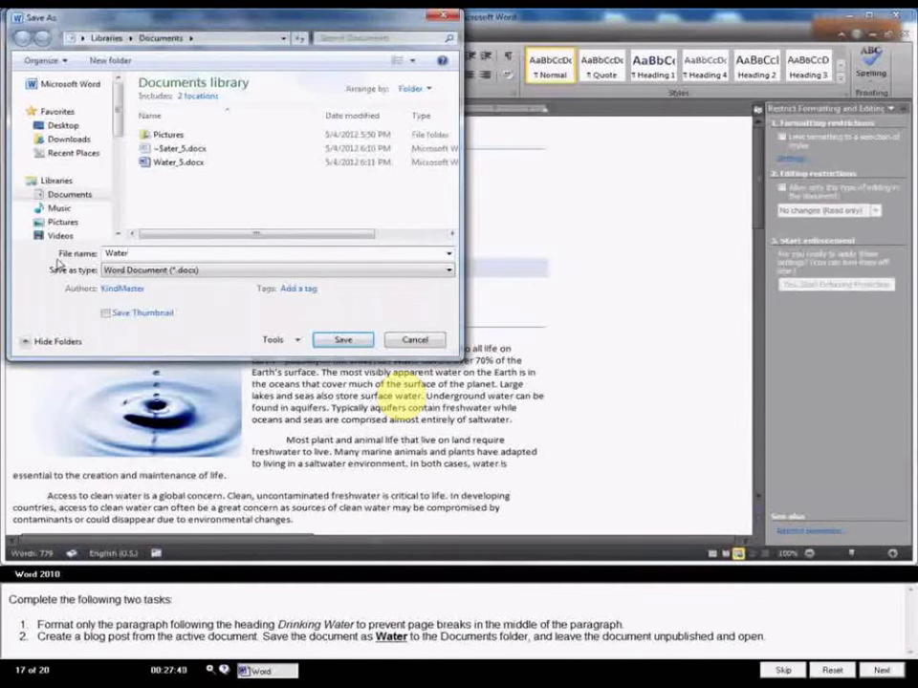
click(351, 342)
click(344, 340)
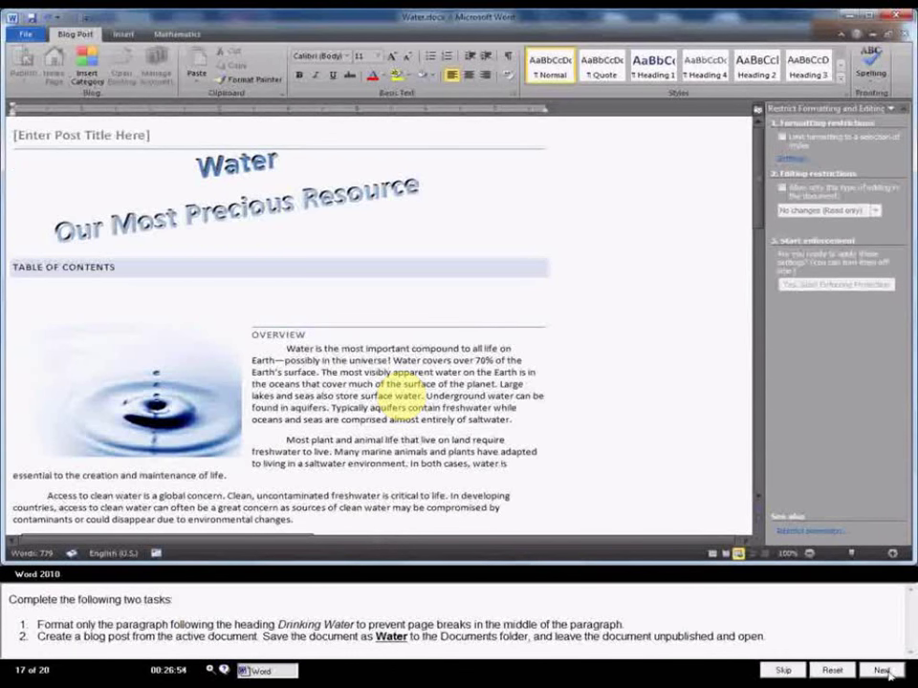
- Advance from the finished Water task to exam task 18
click(884, 670)
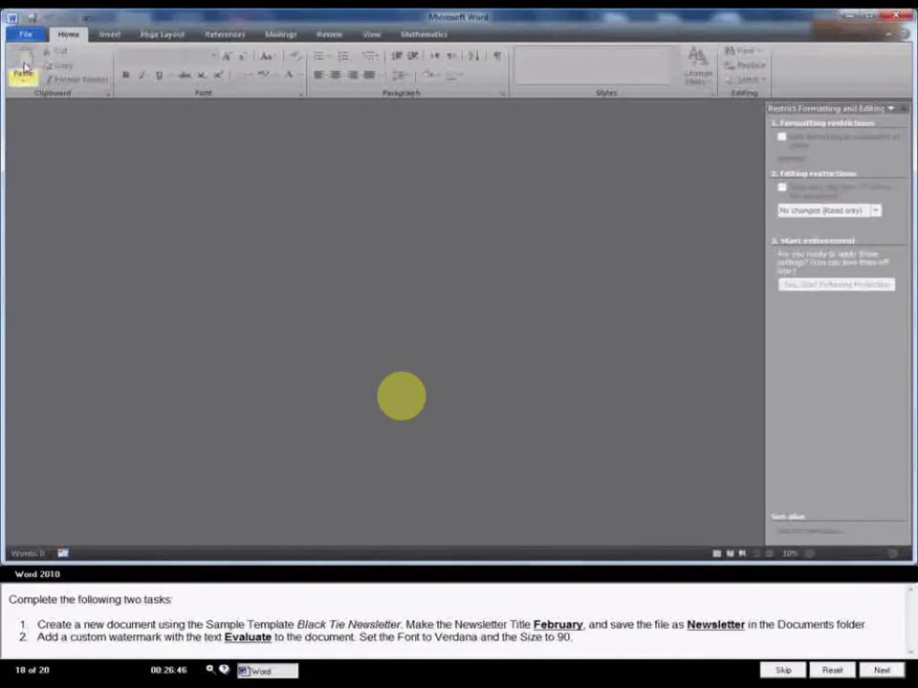
- Create a new document from the Black Tie Newsletter sample template
click(26, 33)
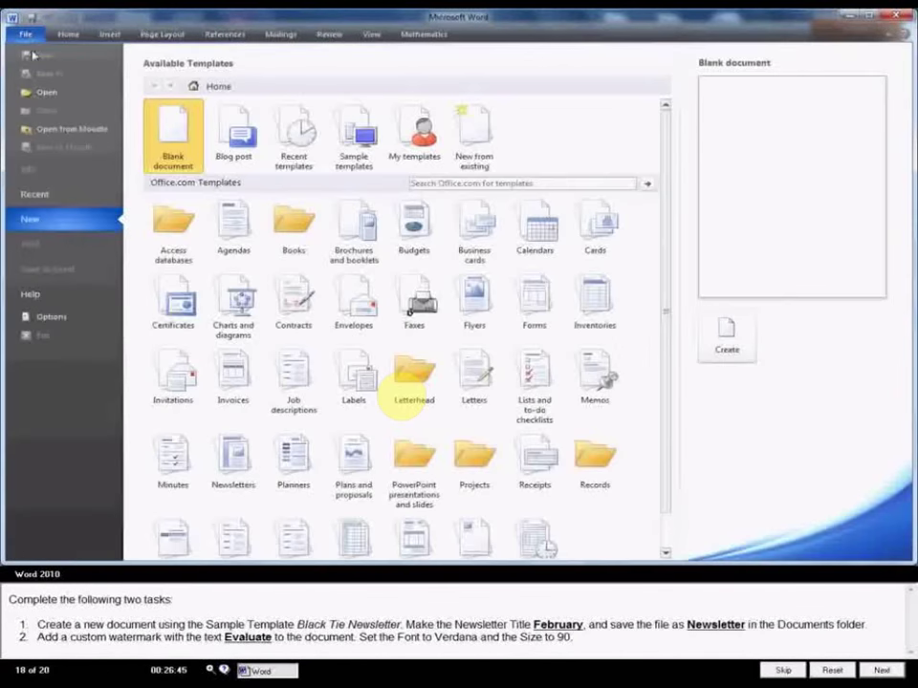
click(352, 161)
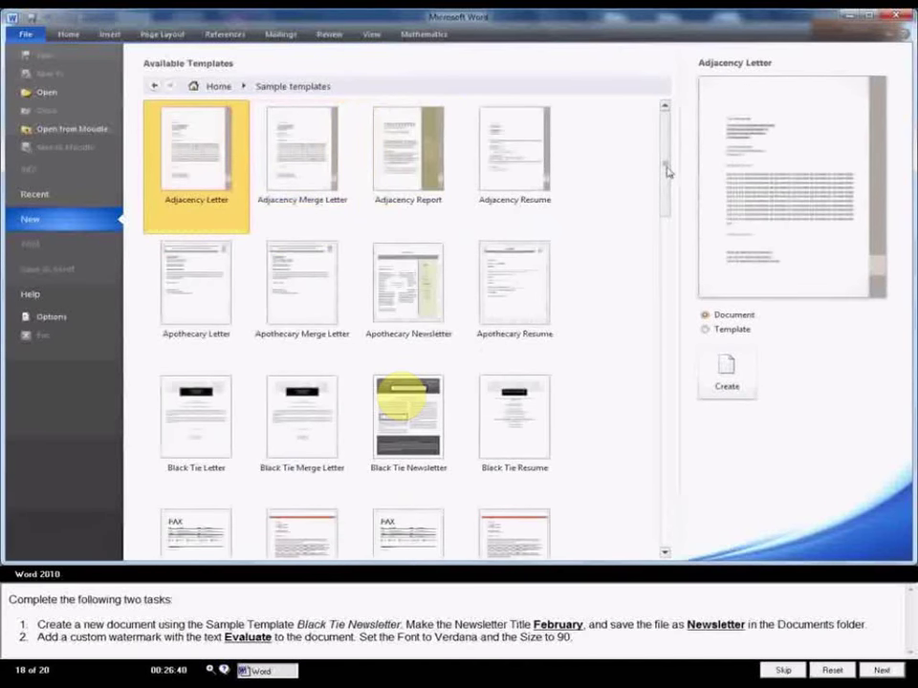
drag(667, 184, 670, 205)
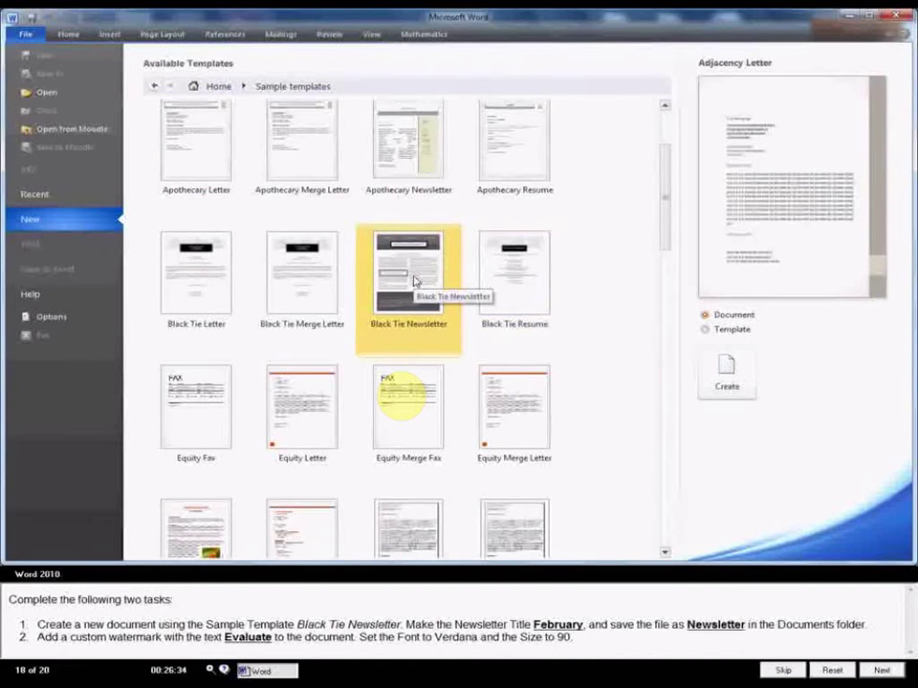
click(415, 280)
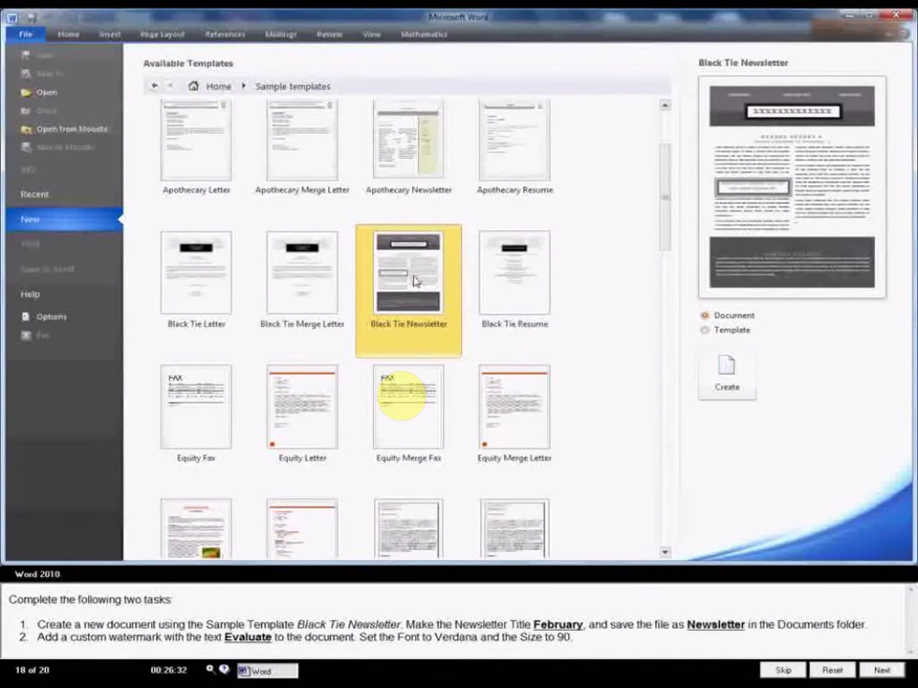
click(728, 373)
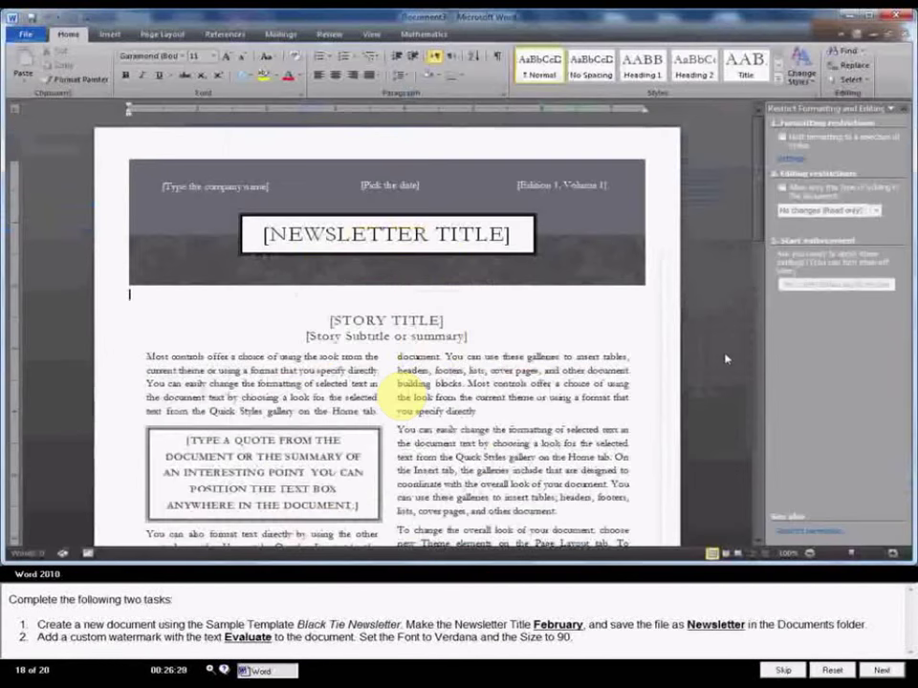
- Replace the [NEWSLETTER TITLE] placeholder with February, displayed as FEBRUARY
click(503, 245)
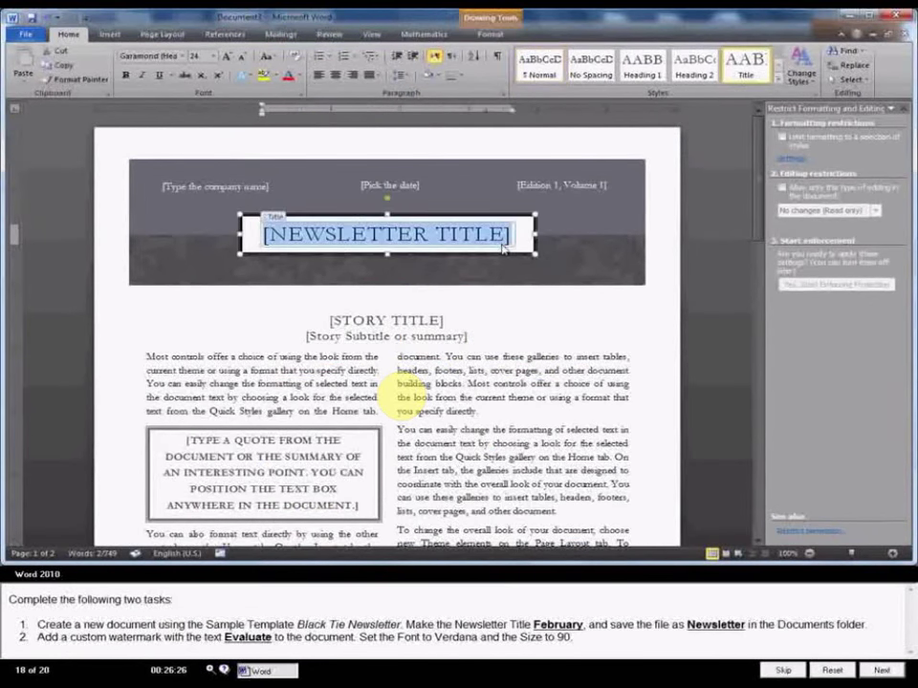
text(Fe)
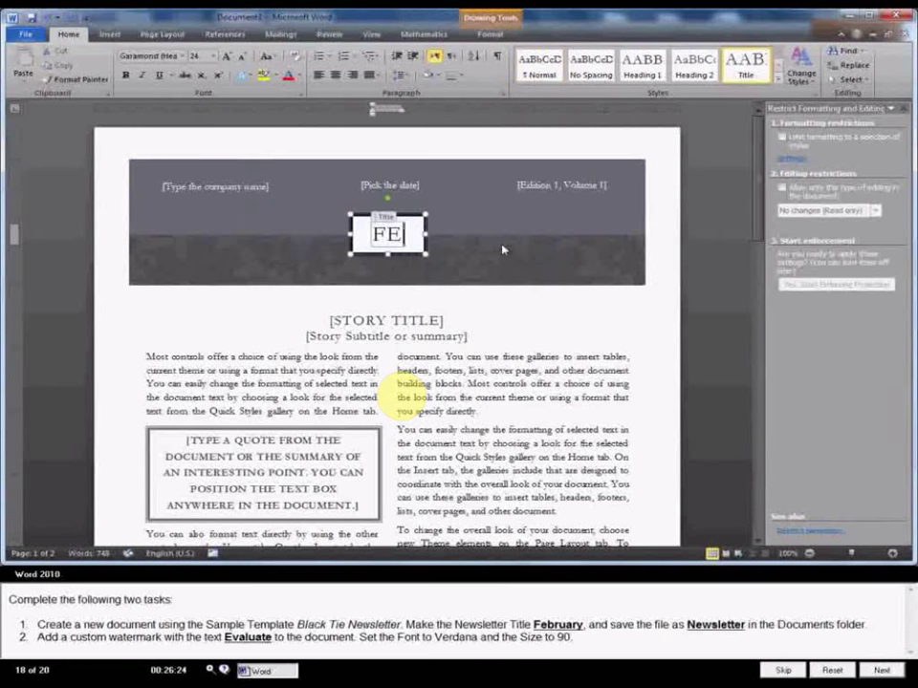
text(b)
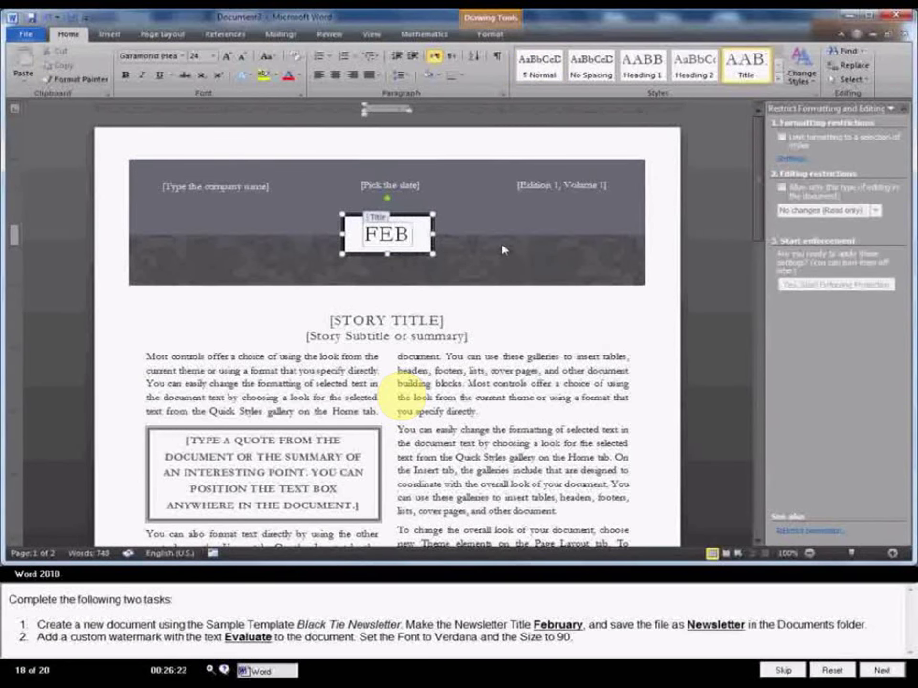
text(rua)
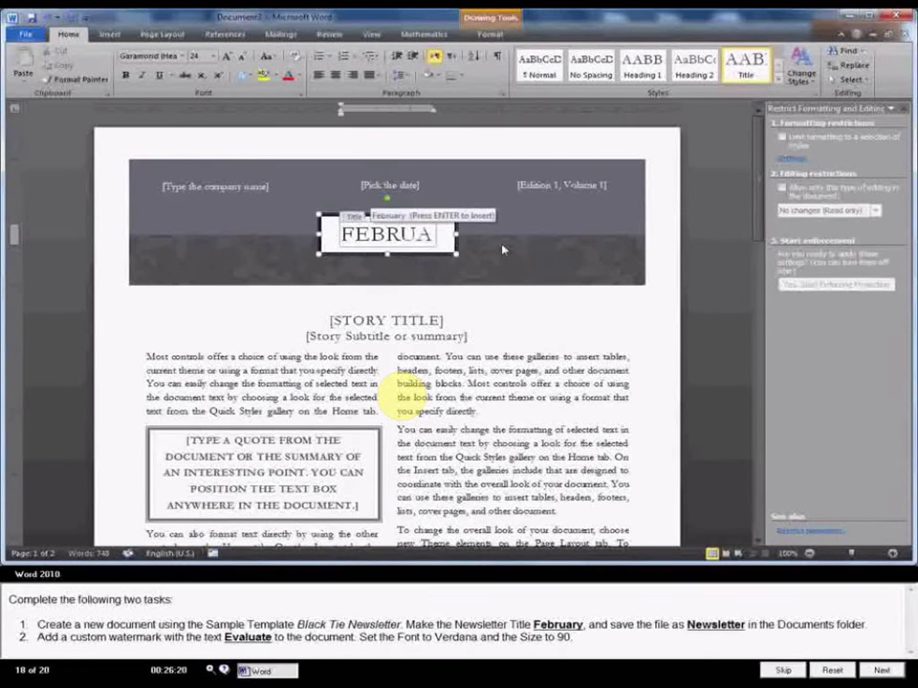
text(ry)
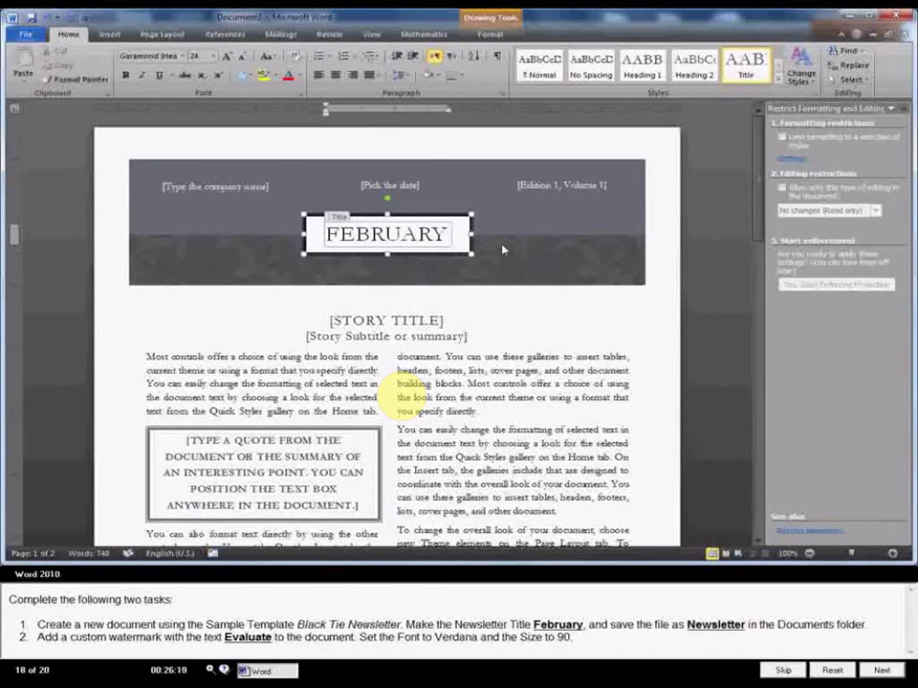
click(269, 298)
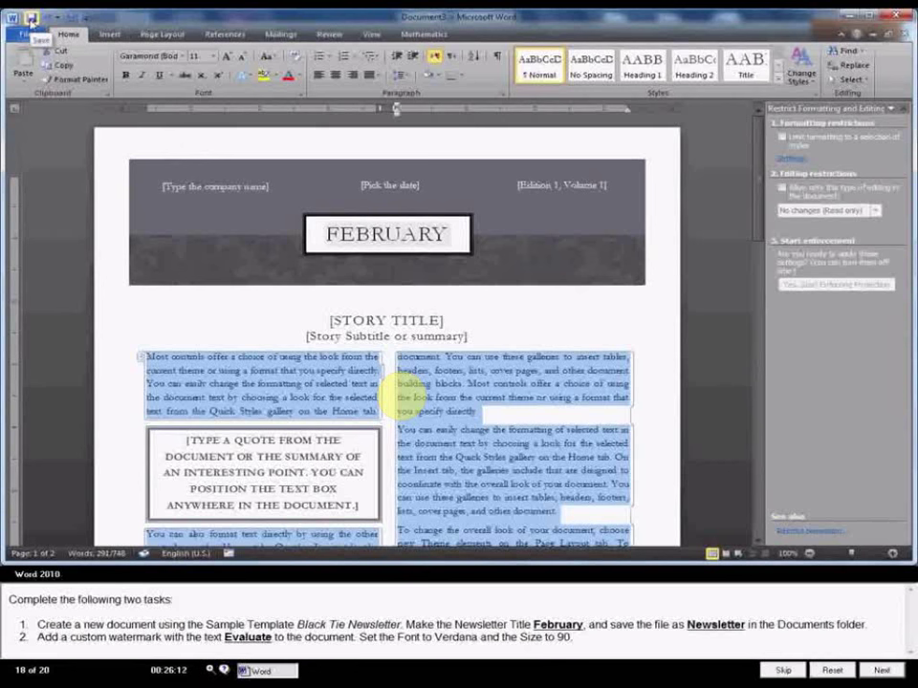
- Save the newsletter as Newsletter.docx in the Documents library
click(32, 17)
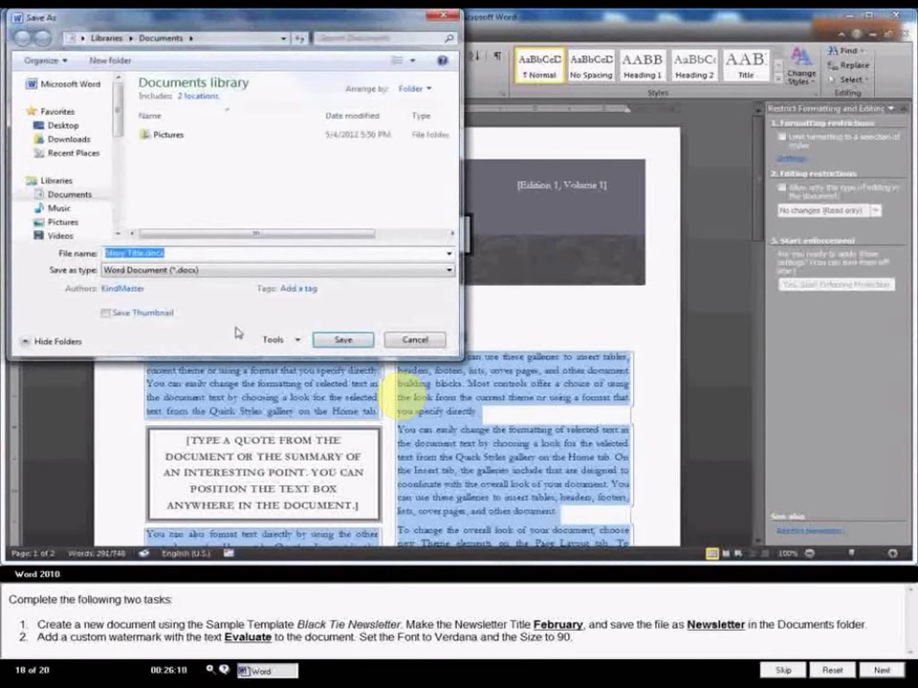
text(N)
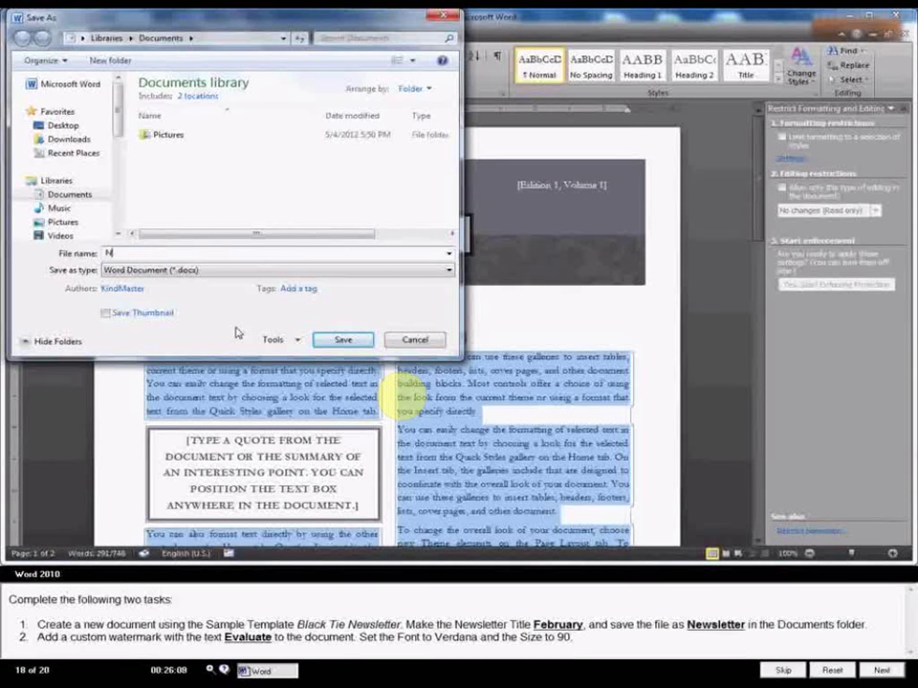
text(ews)
text(letter)
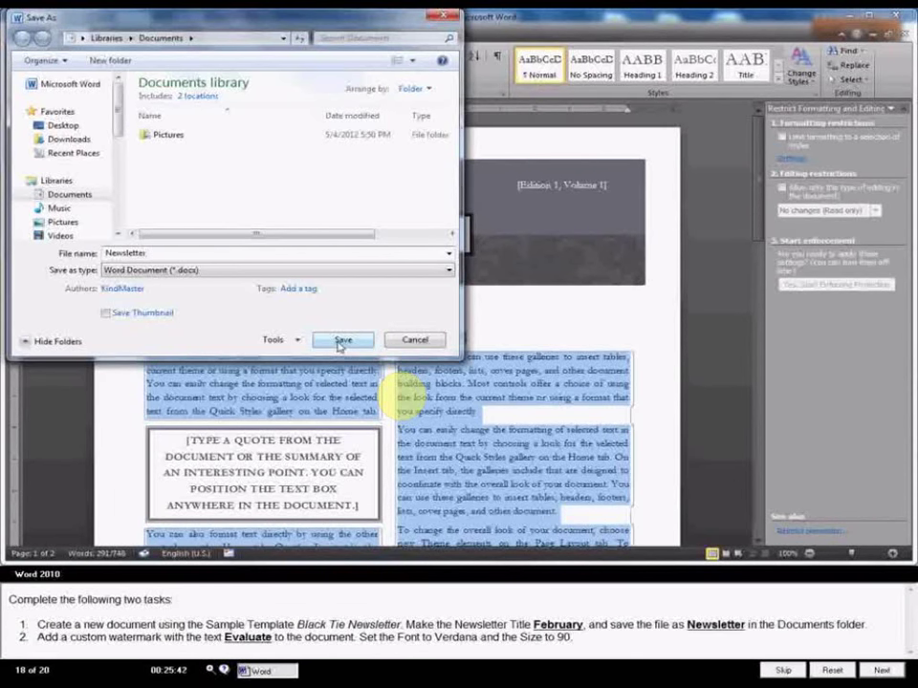
click(340, 342)
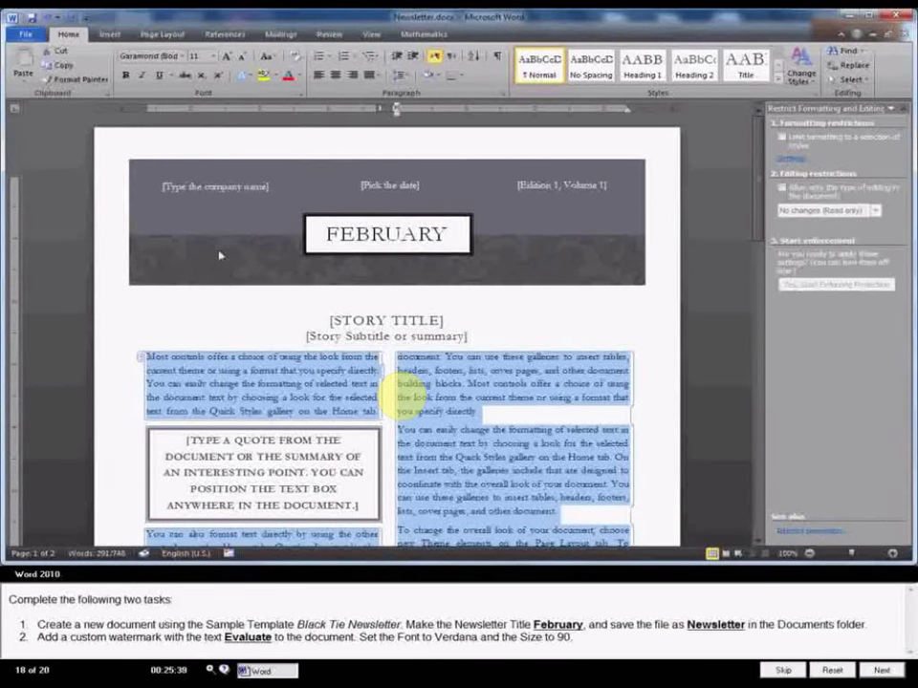
- Bring up the Printed Watermark dialog via Page Layout > Watermark > Custom Watermark
click(162, 35)
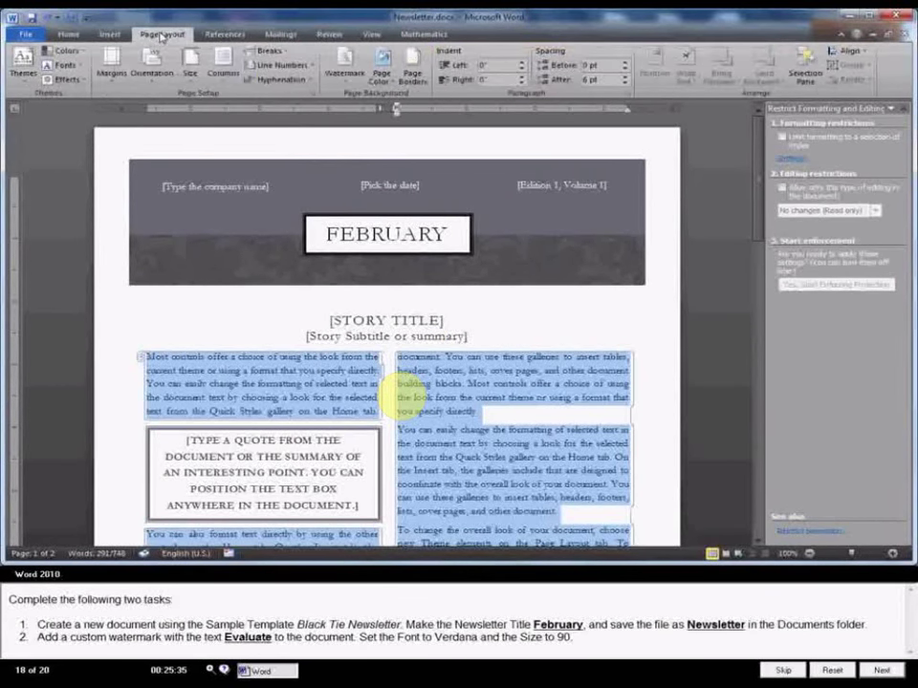
click(344, 69)
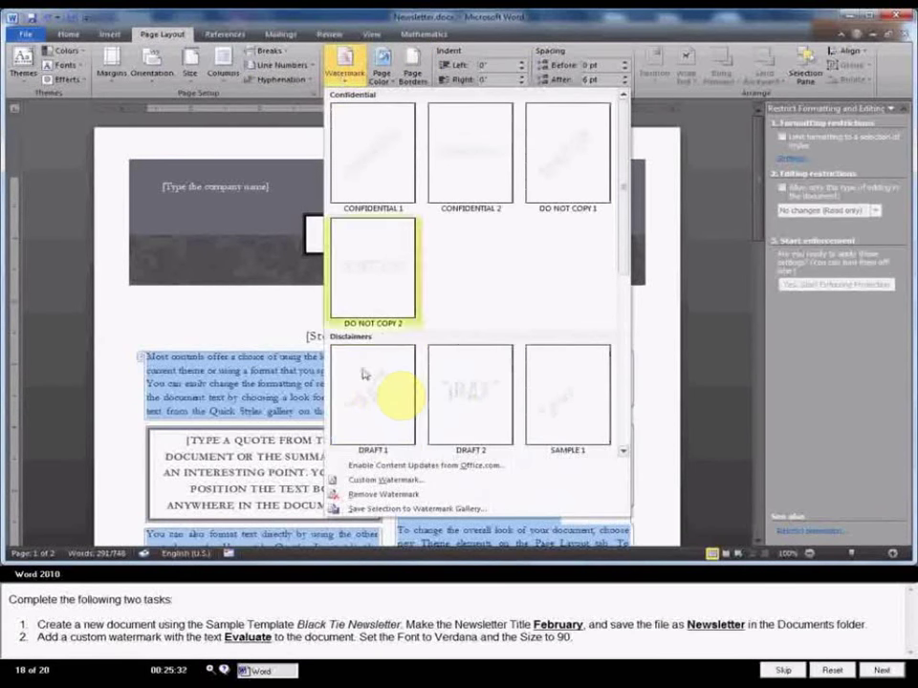
click(380, 481)
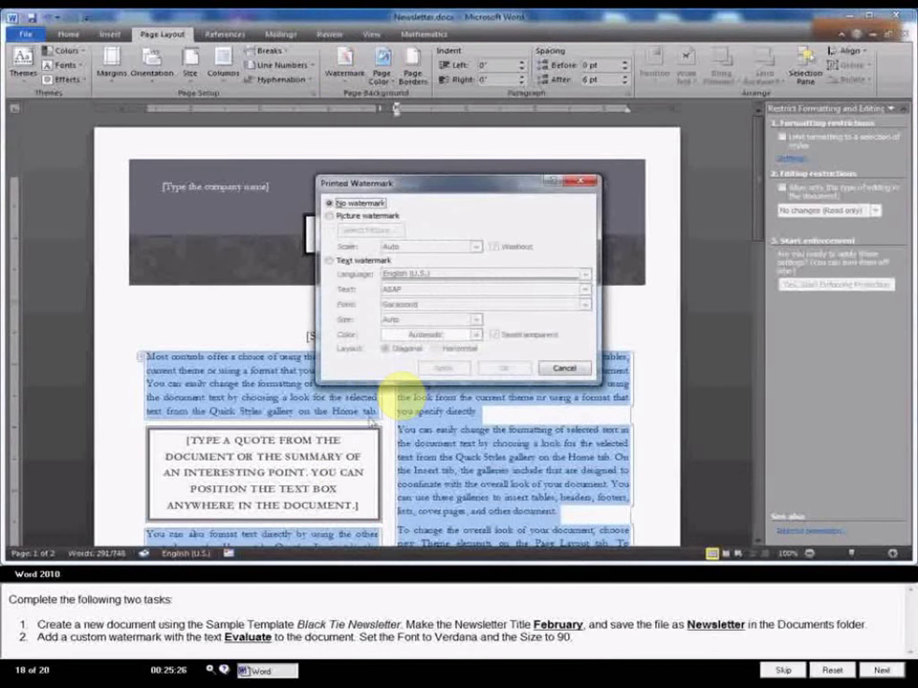
- Choose a text watermark and change its text to Evaluate
click(329, 260)
double_click(426, 291)
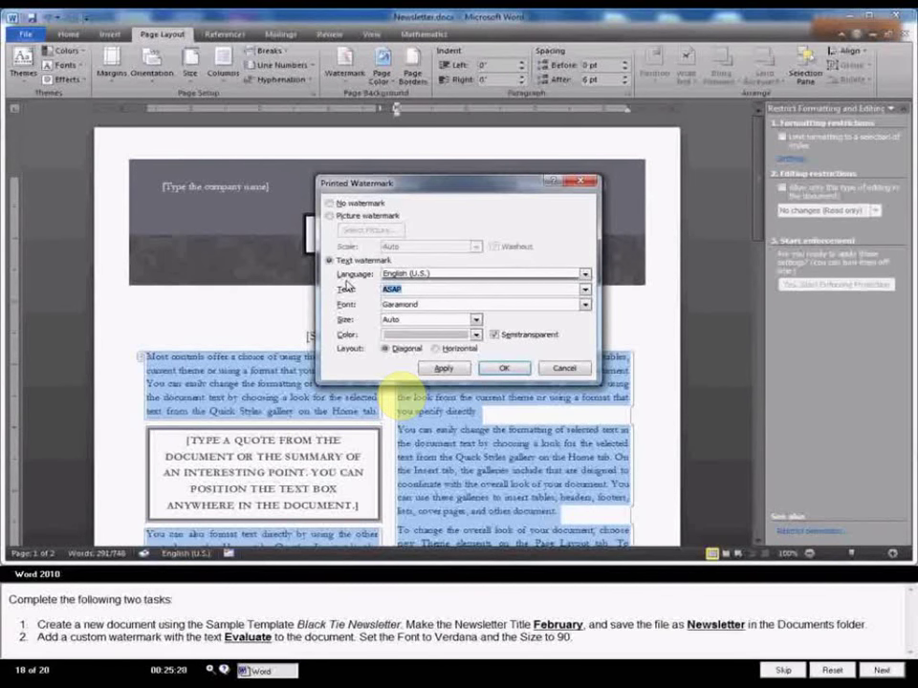
text(Eval)
text(uate)
- Set the watermark font to Verdana
click(584, 304)
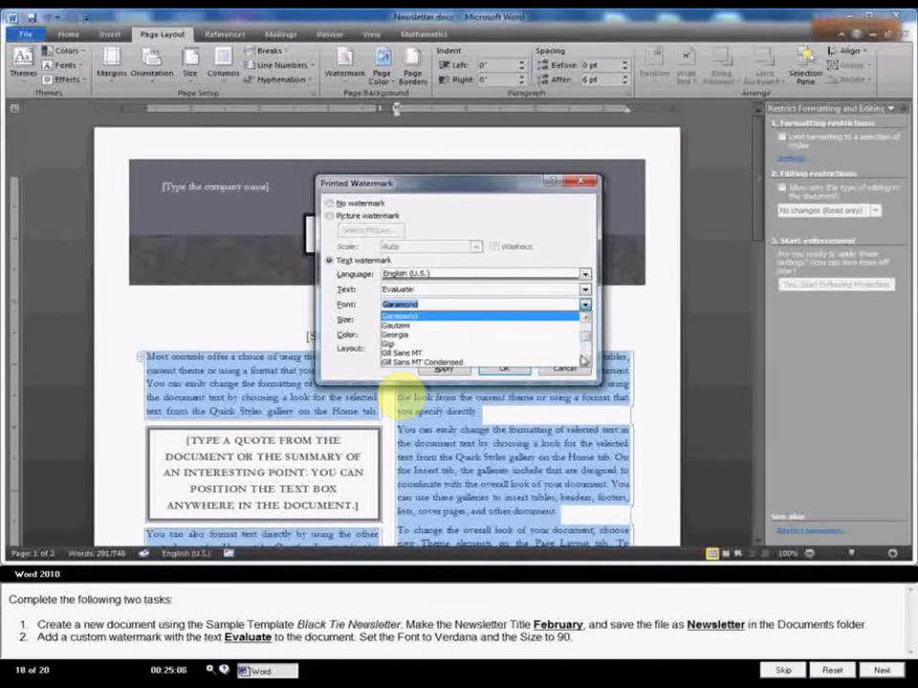
click(586, 363)
click(586, 362)
click(586, 363)
click(586, 362)
click(586, 363)
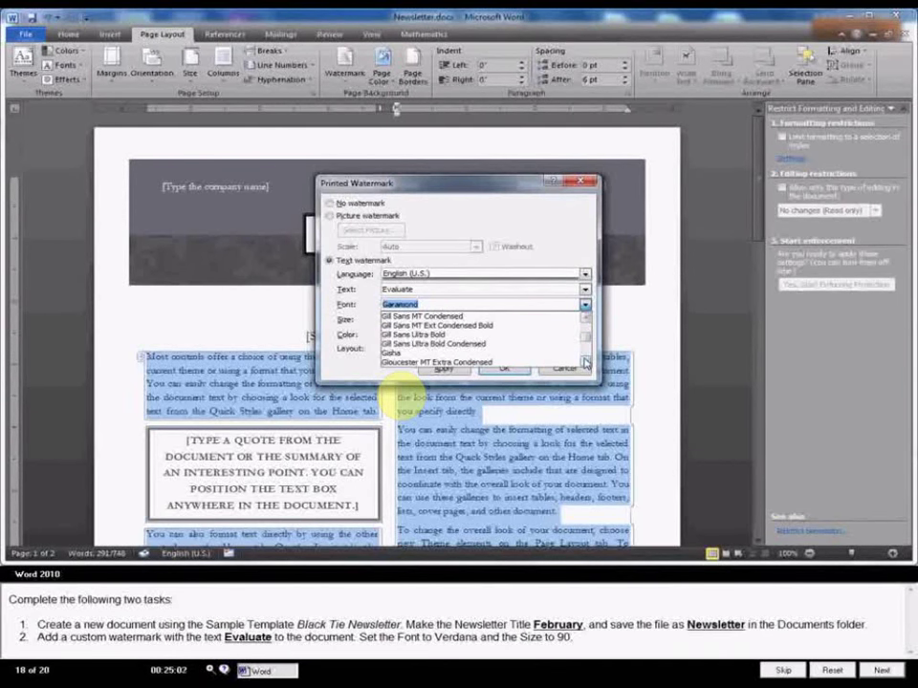
click(586, 363)
click(587, 362)
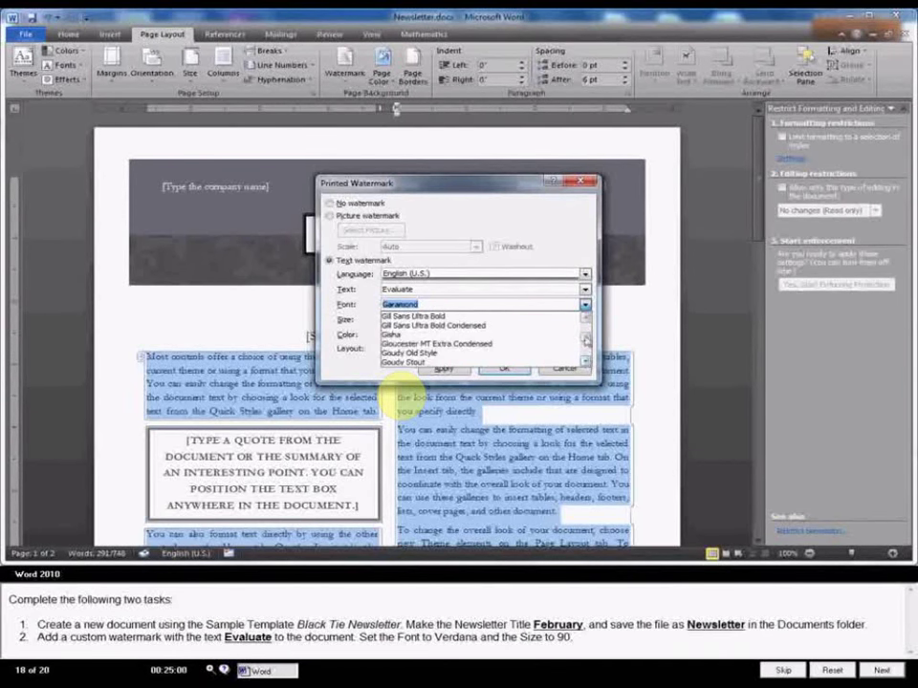
drag(586, 338, 585, 359)
click(586, 320)
click(586, 320)
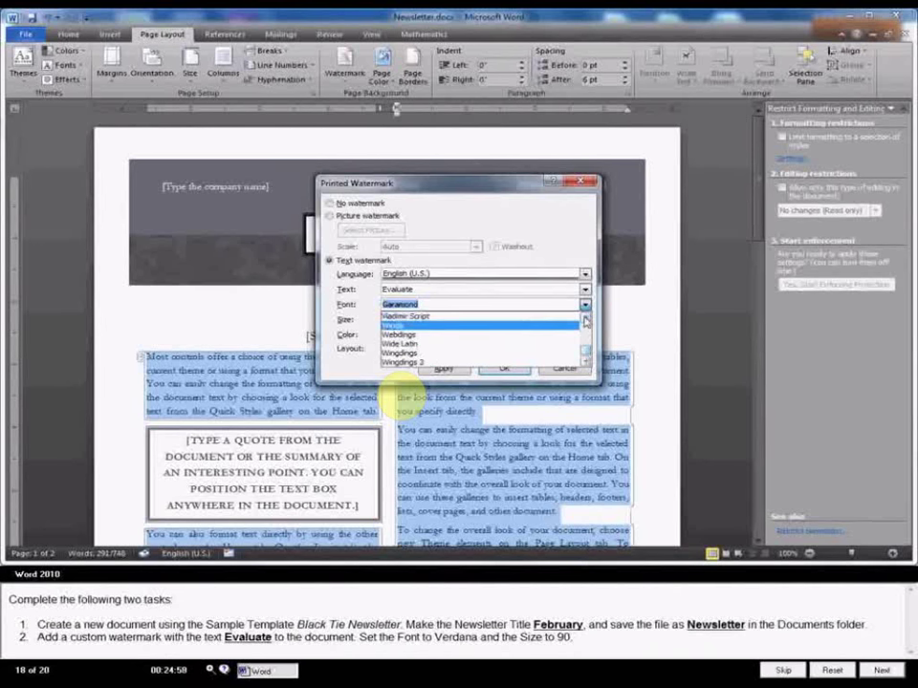
click(586, 320)
click(586, 320)
click(586, 320)
click(586, 320)
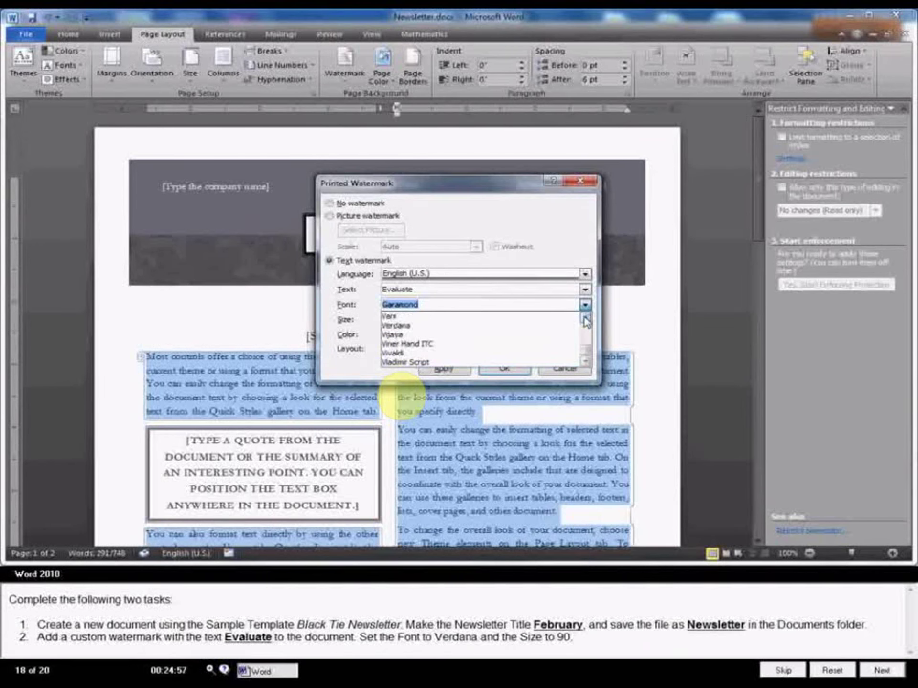
click(446, 329)
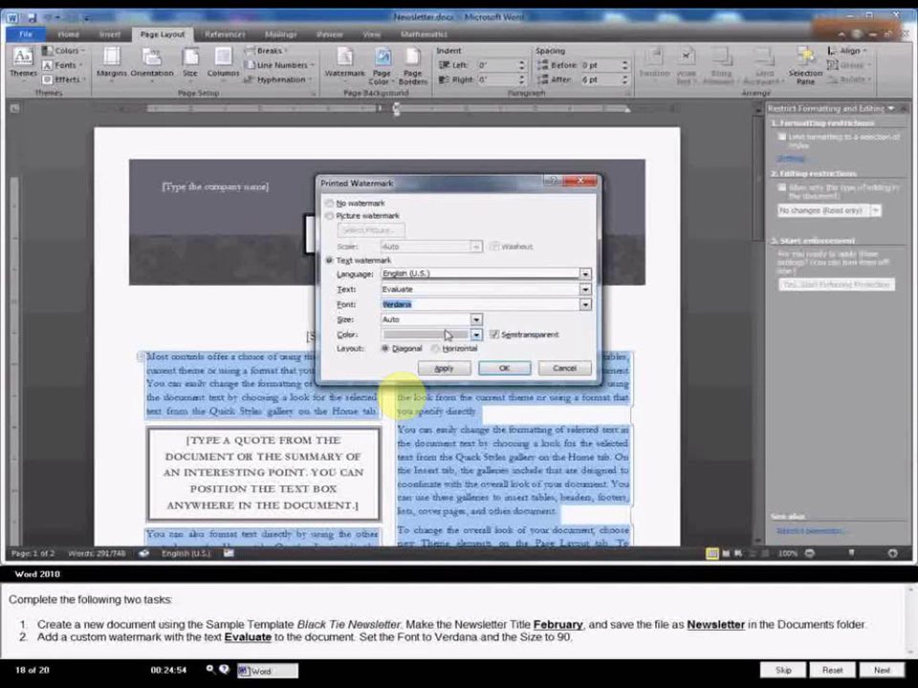
- Set the watermark size to 90 and apply the diagonal Evaluate watermark
click(475, 319)
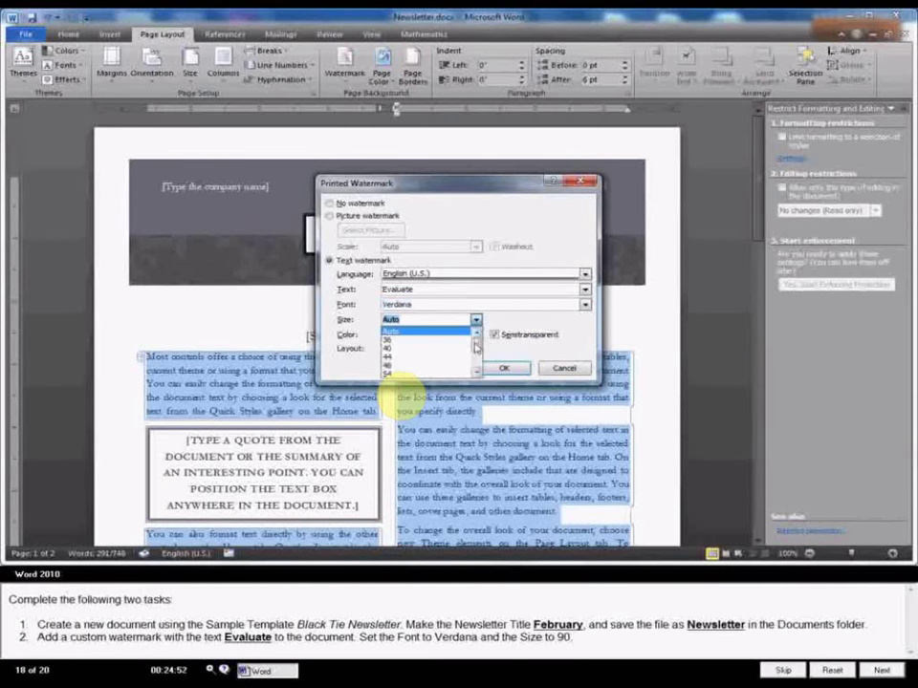
scroll(476, 348, down, 1)
scroll(476, 348, down, 1)
scroll(477, 348, down, 1)
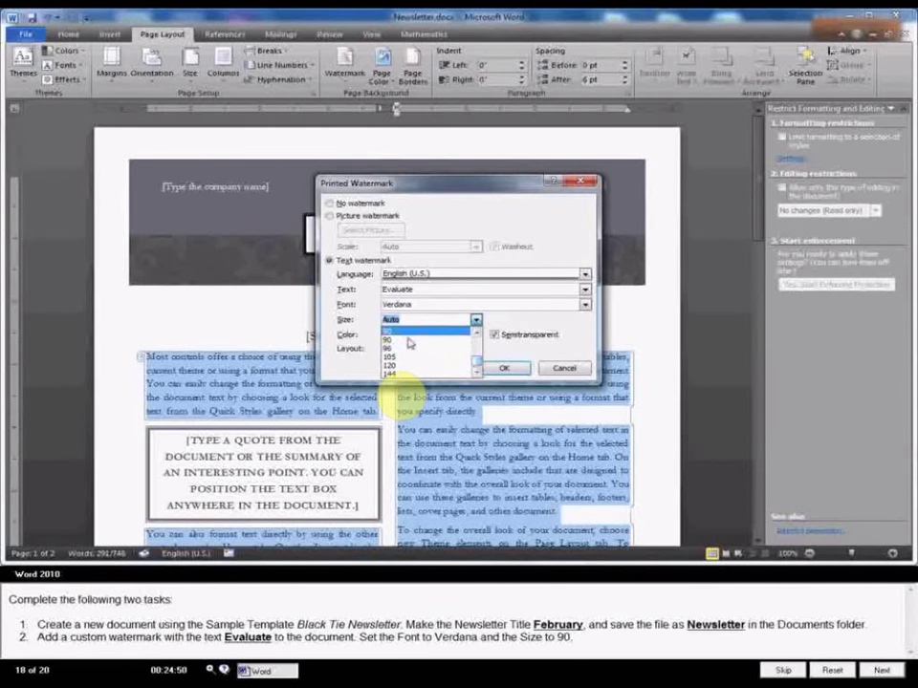
click(409, 340)
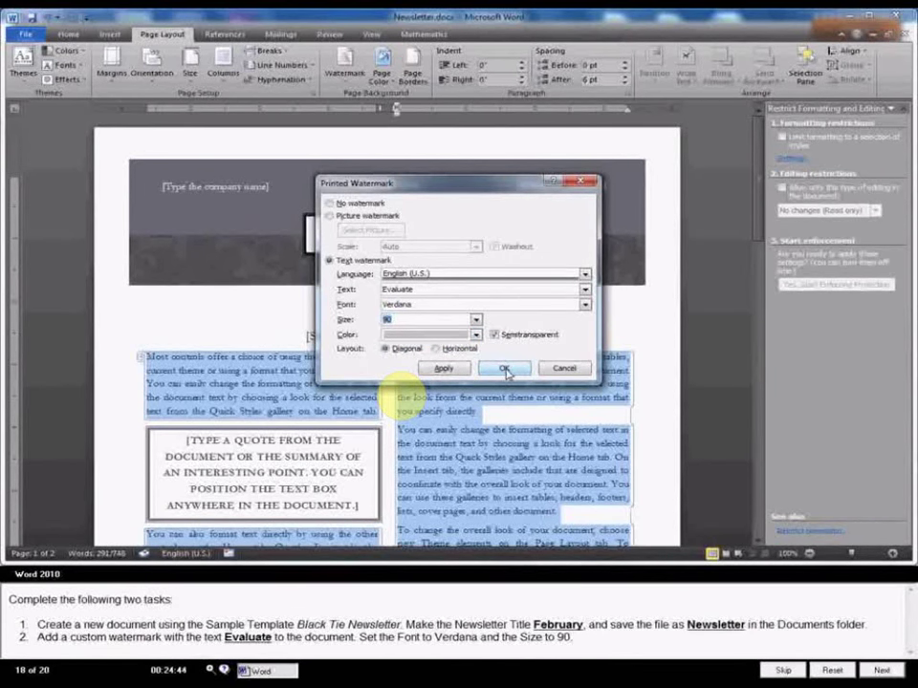
click(504, 370)
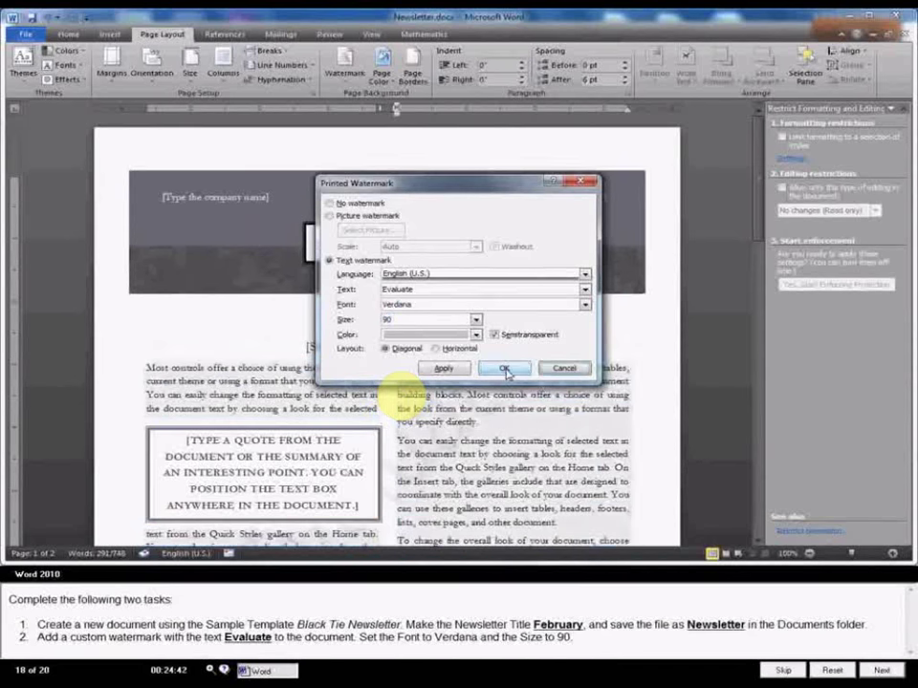
key(ctrl+a)
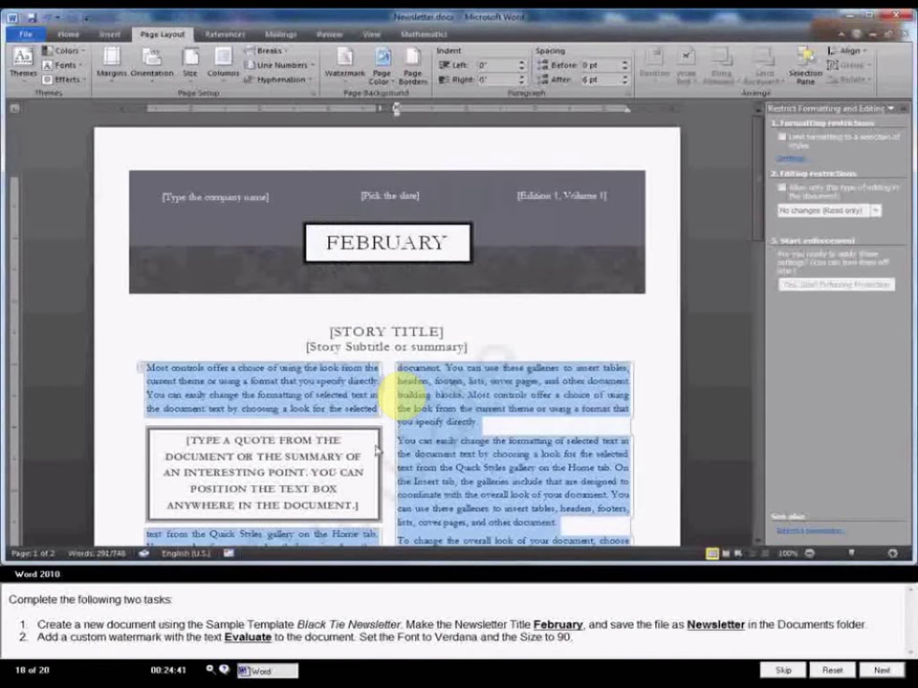
- Advance to the Sea Salt document and hide insertions, deletions, ink and formatting markup
scroll(376, 450, down, 2)
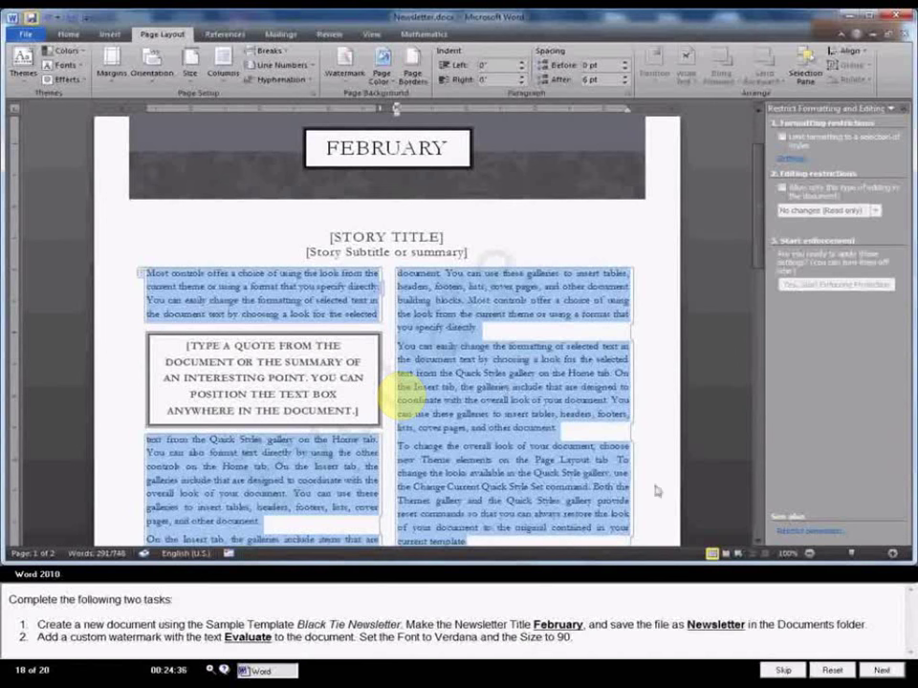
click(881, 672)
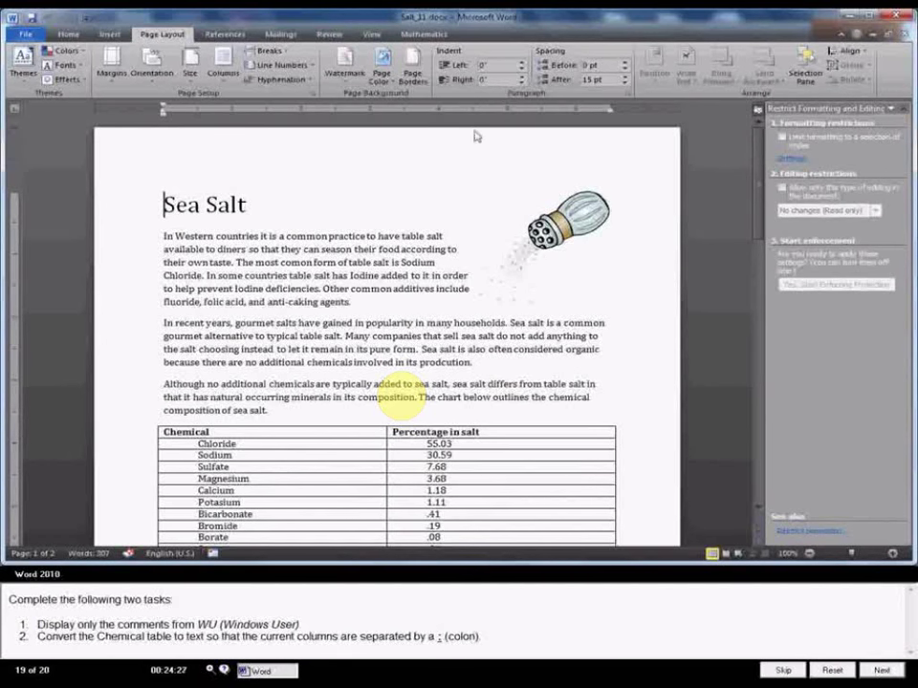
click(222, 34)
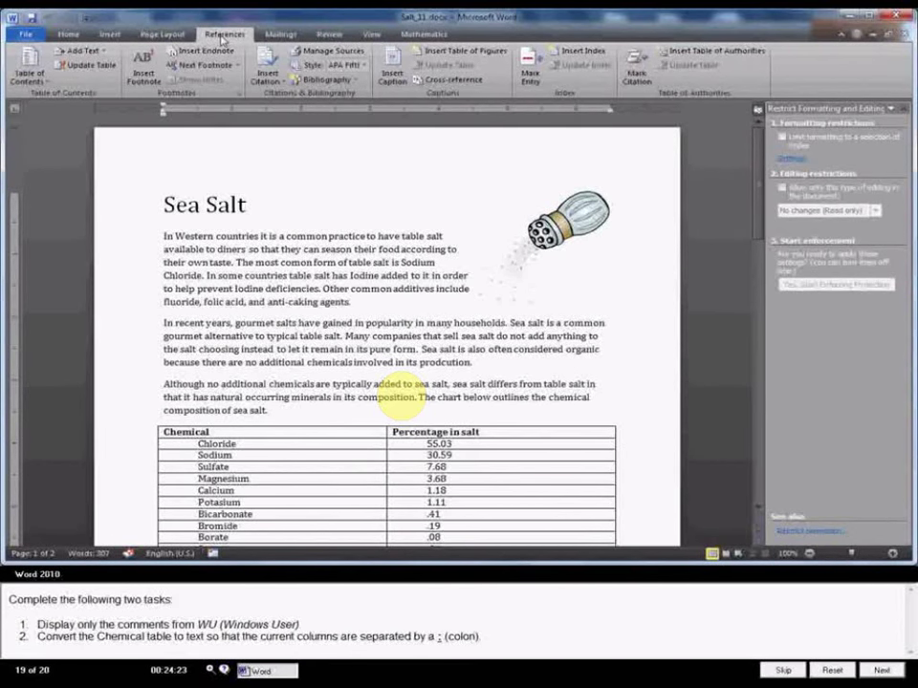
click(329, 35)
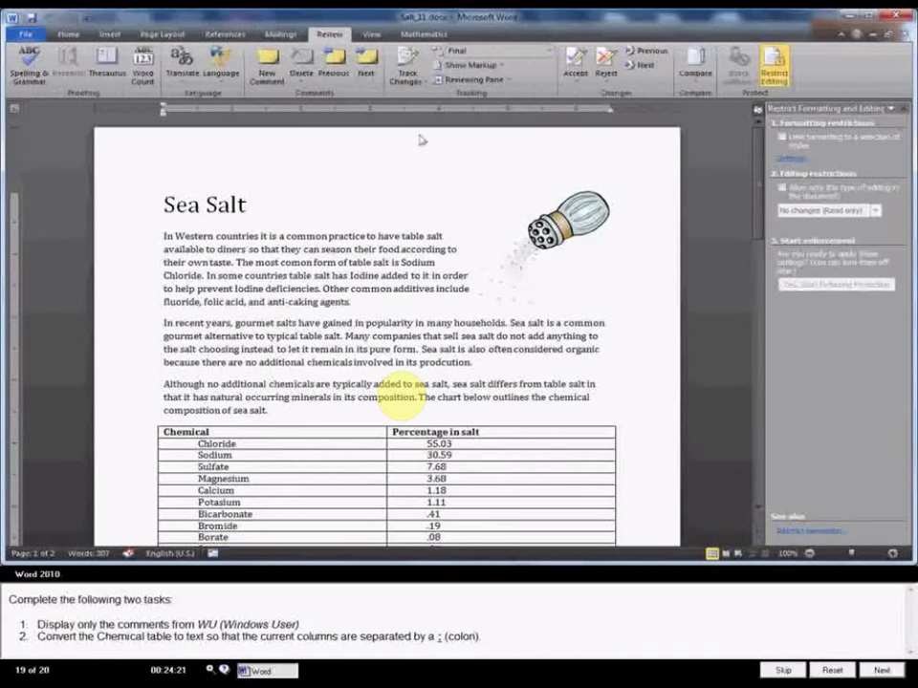
click(499, 65)
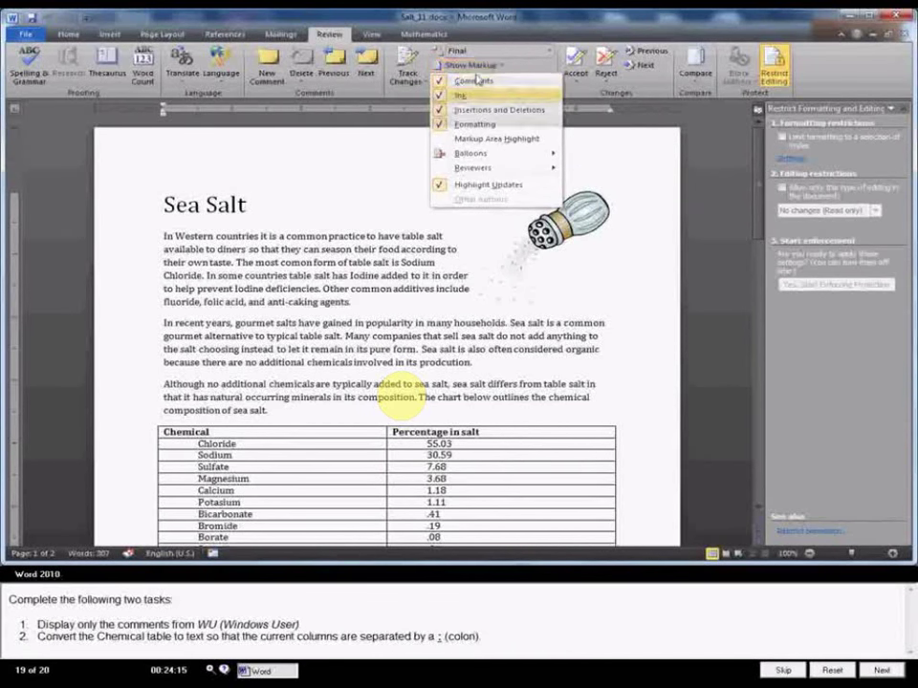
click(498, 67)
click(498, 67)
click(497, 110)
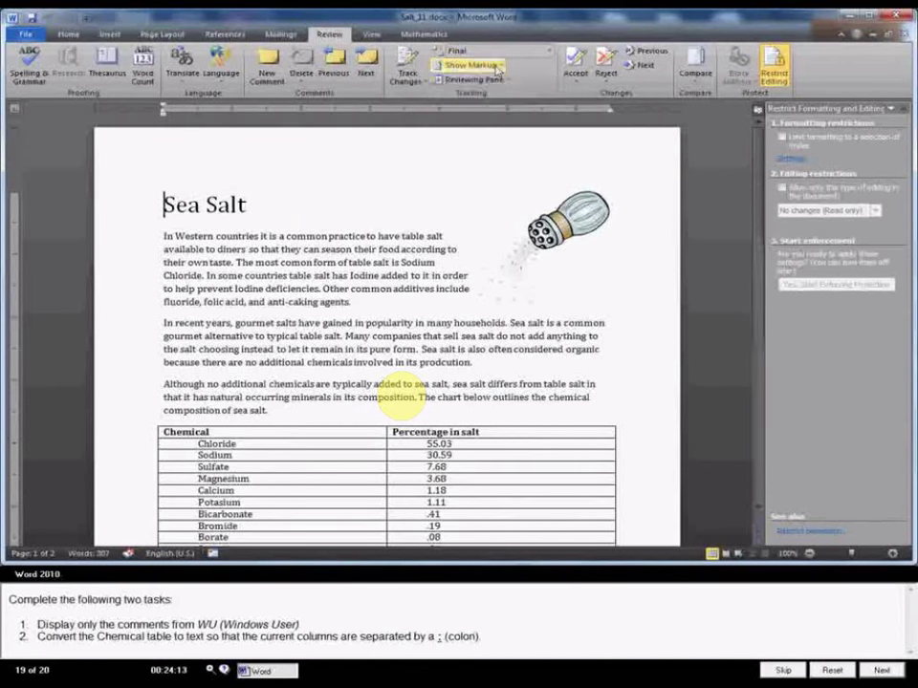
click(475, 67)
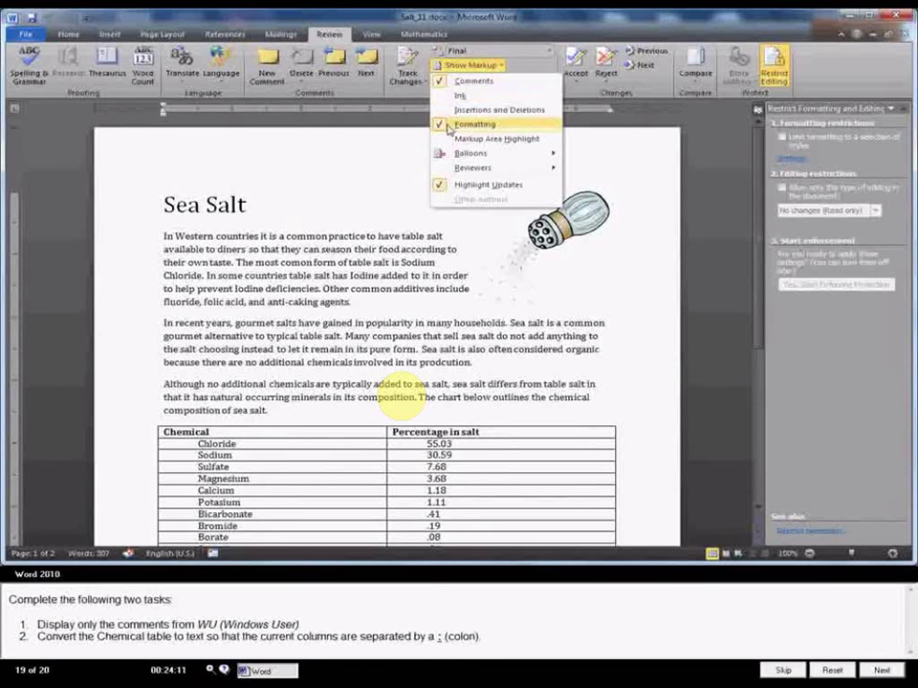
click(448, 125)
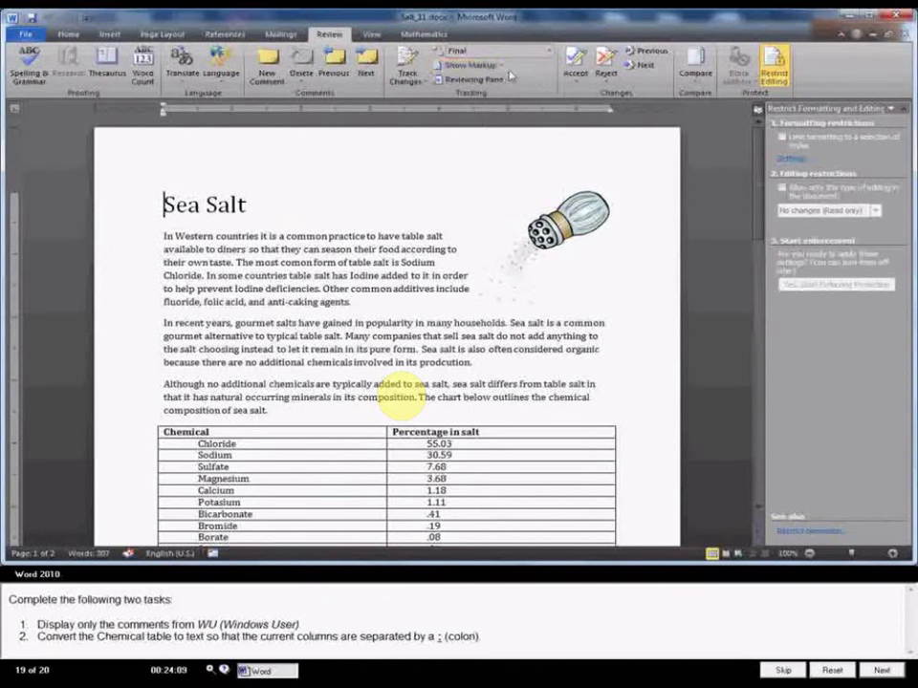
- Show only Windows User's markup in Final: Show Markup view, then select the Chemical table
click(471, 65)
mouse_move(478, 167)
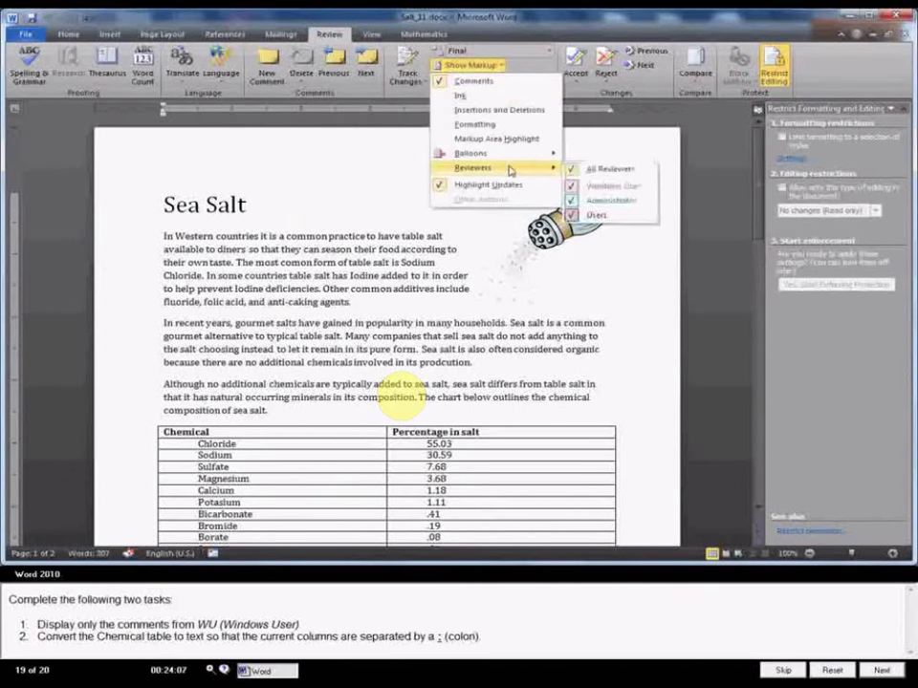
click(609, 168)
click(496, 65)
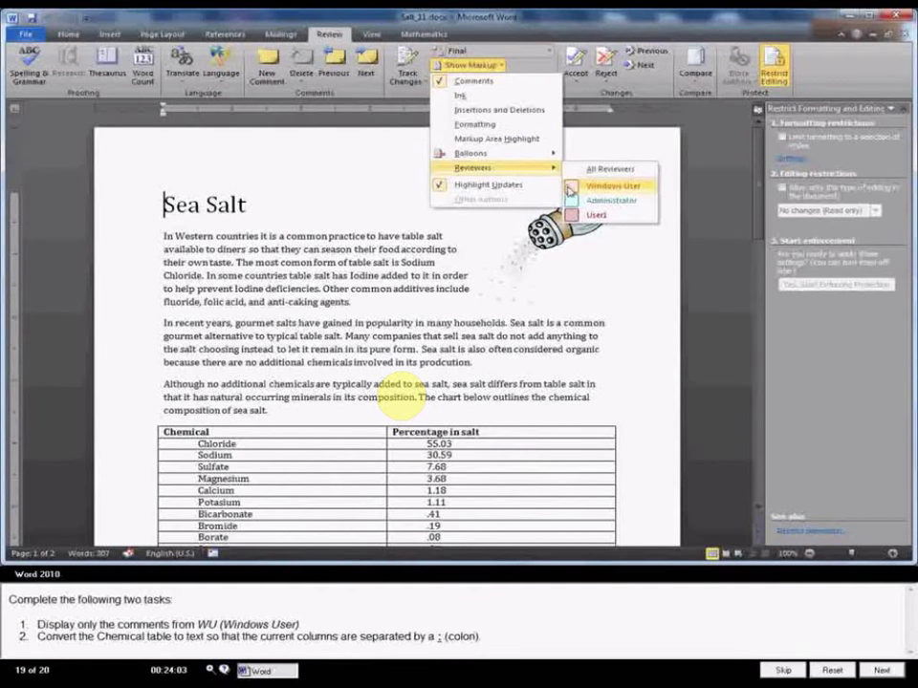
click(571, 190)
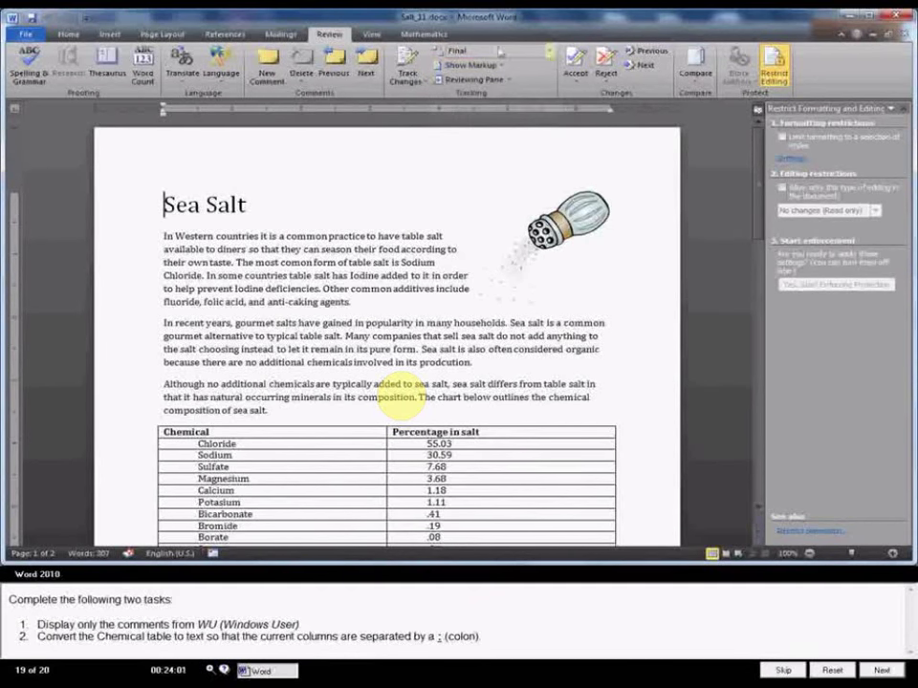
click(550, 50)
click(524, 66)
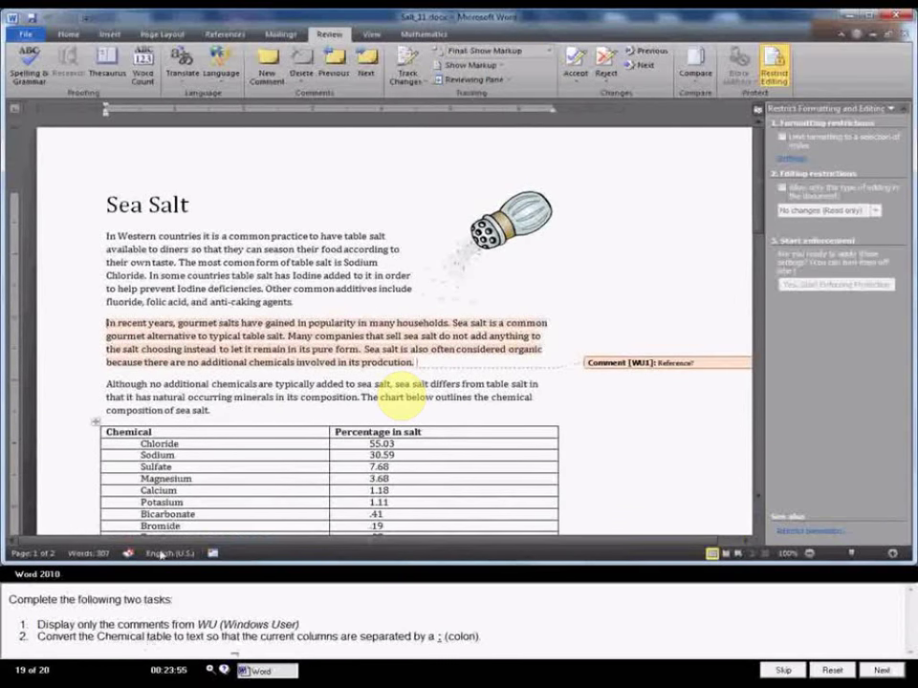
click(96, 423)
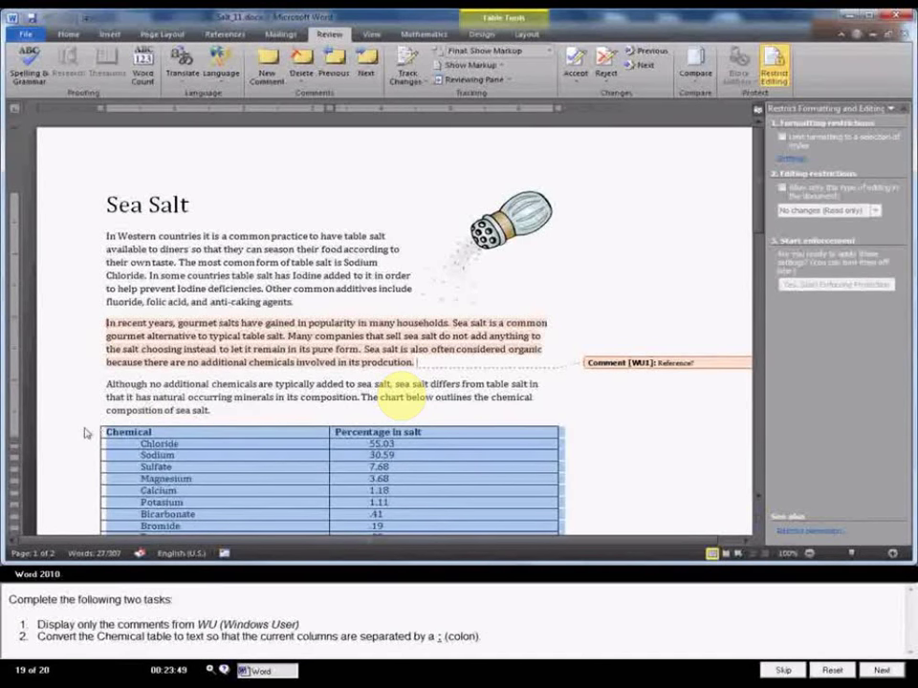
- Convert the Chemical table to colon-separated text, then advance to task 20
click(527, 34)
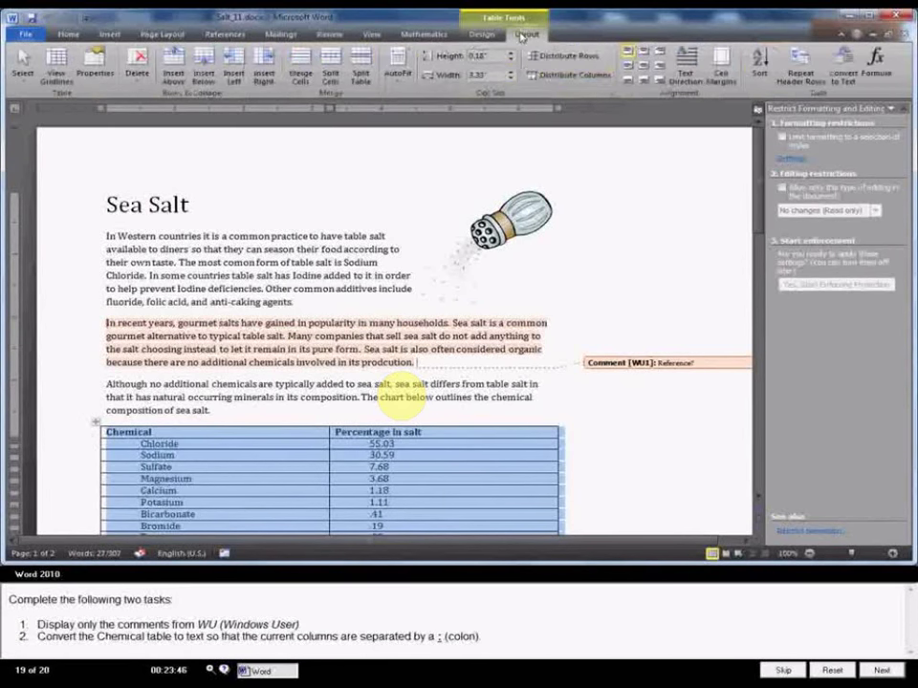
click(844, 77)
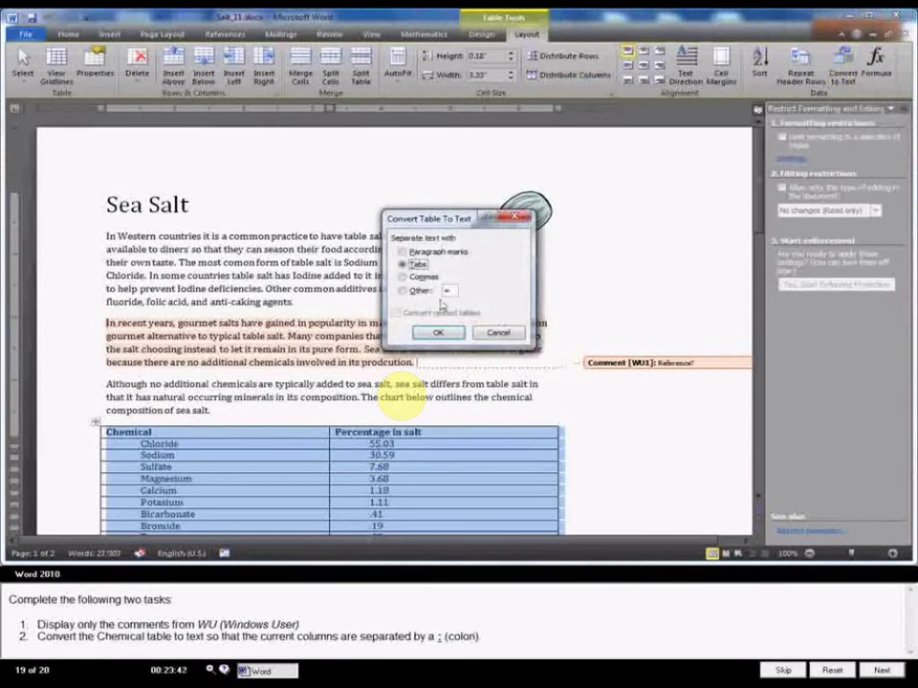
click(403, 289)
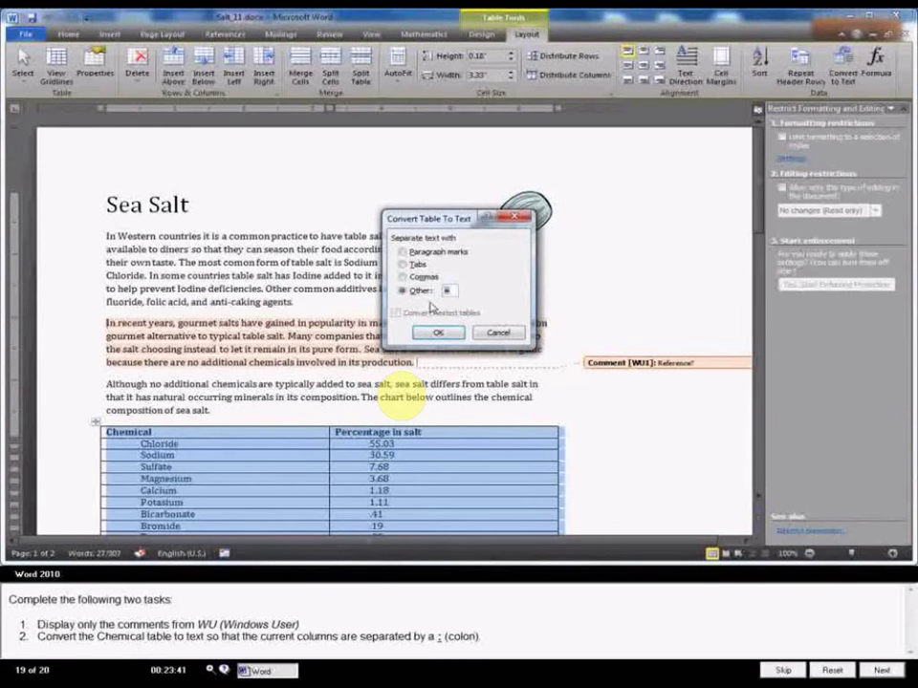
text(:)
click(453, 339)
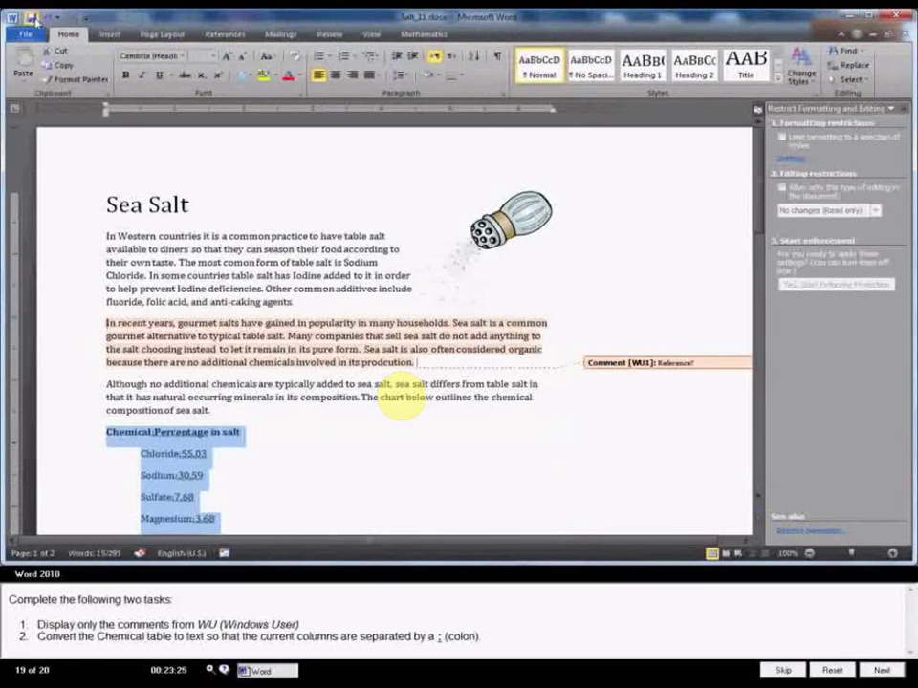
click(880, 670)
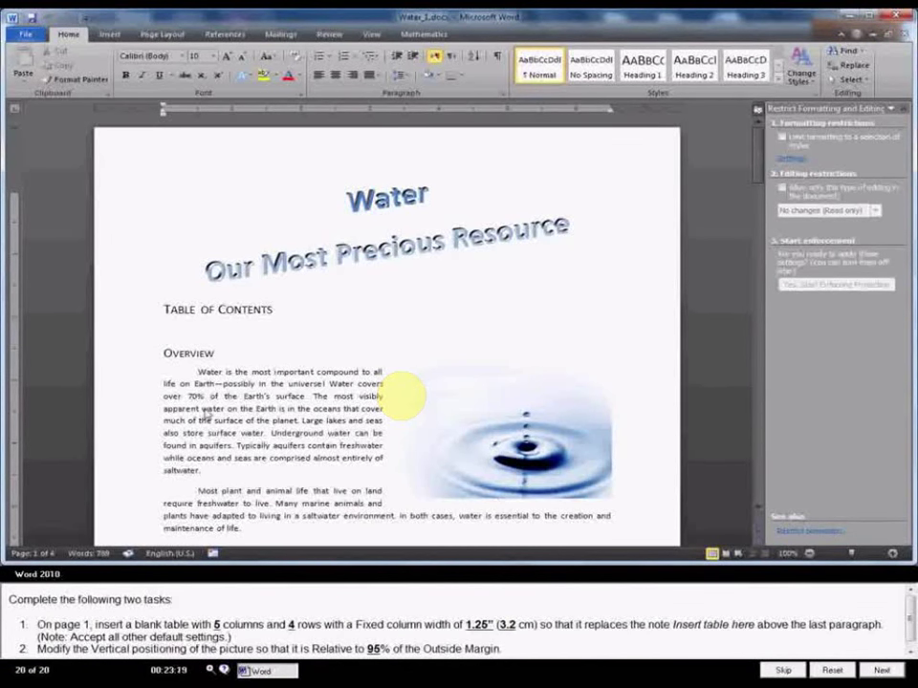
- Set up a 5-column, 4-row table with a fixed 1.25" column width in Insert Table
scroll(287, 430, down, 1)
scroll(196, 399, down, 2)
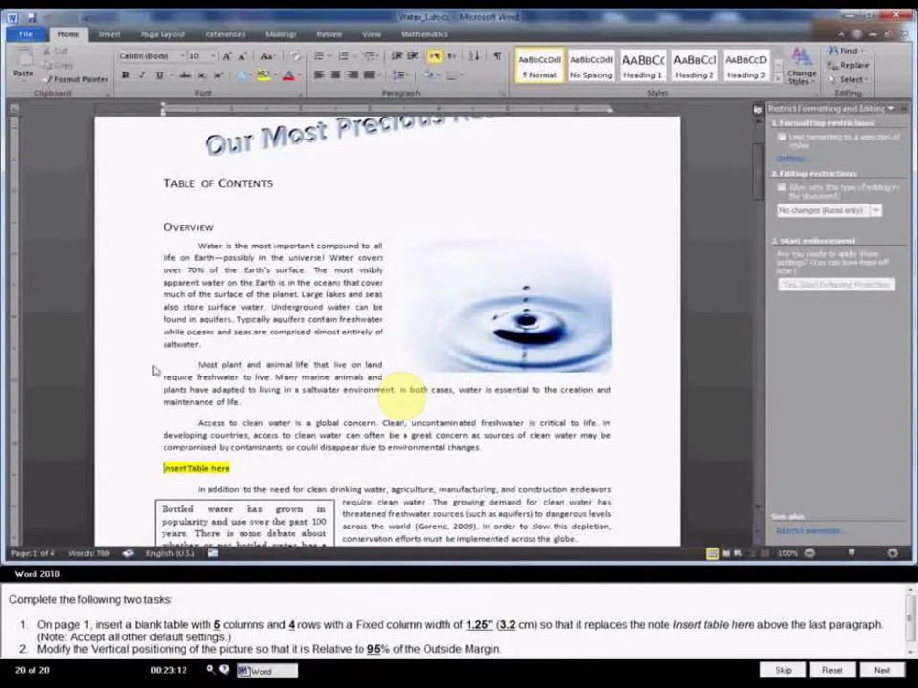
click(109, 35)
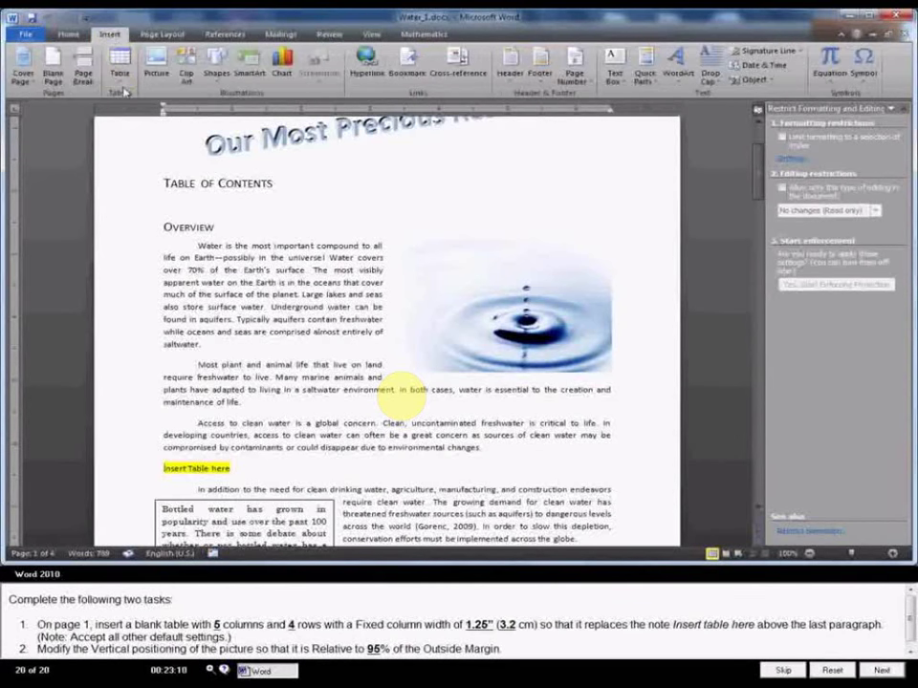
click(120, 65)
click(134, 210)
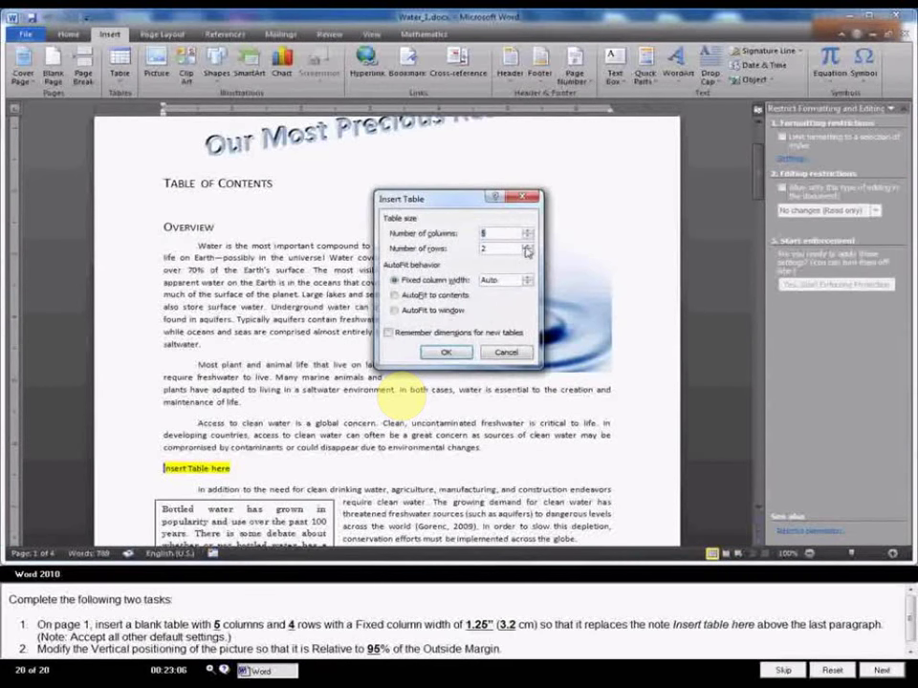
click(527, 246)
click(527, 245)
click(526, 278)
click(526, 277)
click(526, 277)
click(527, 278)
click(489, 282)
text(5)
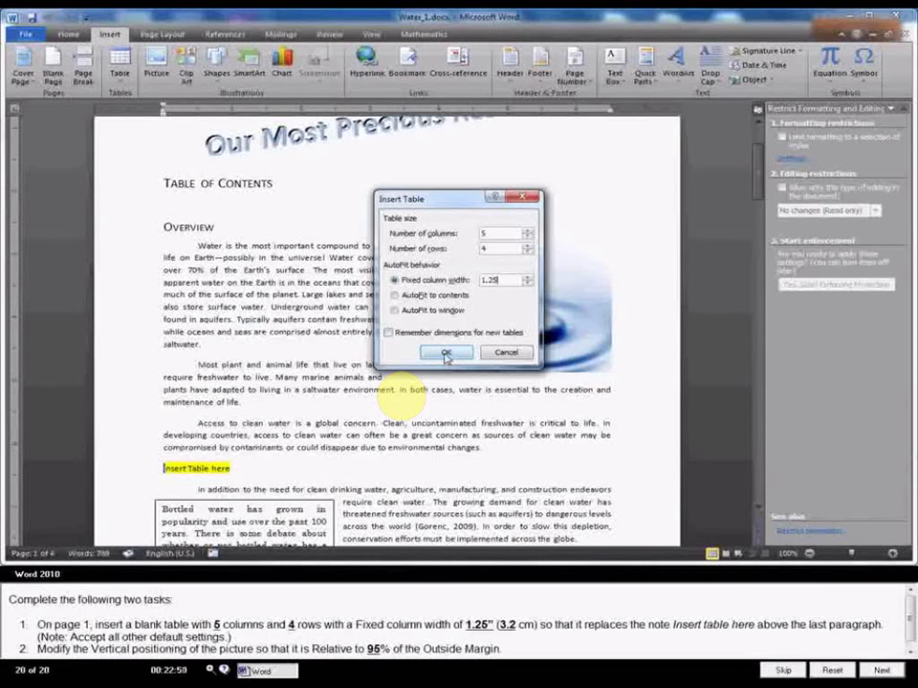
- Insert the 5×4 table and delete the 'Insert Table here' note text
click(446, 354)
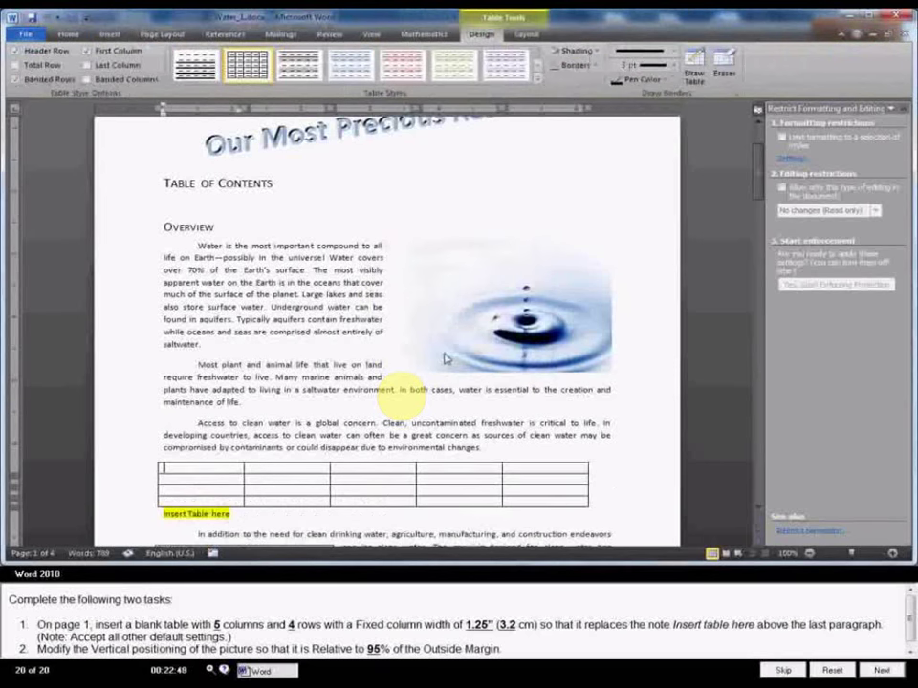
click(163, 515)
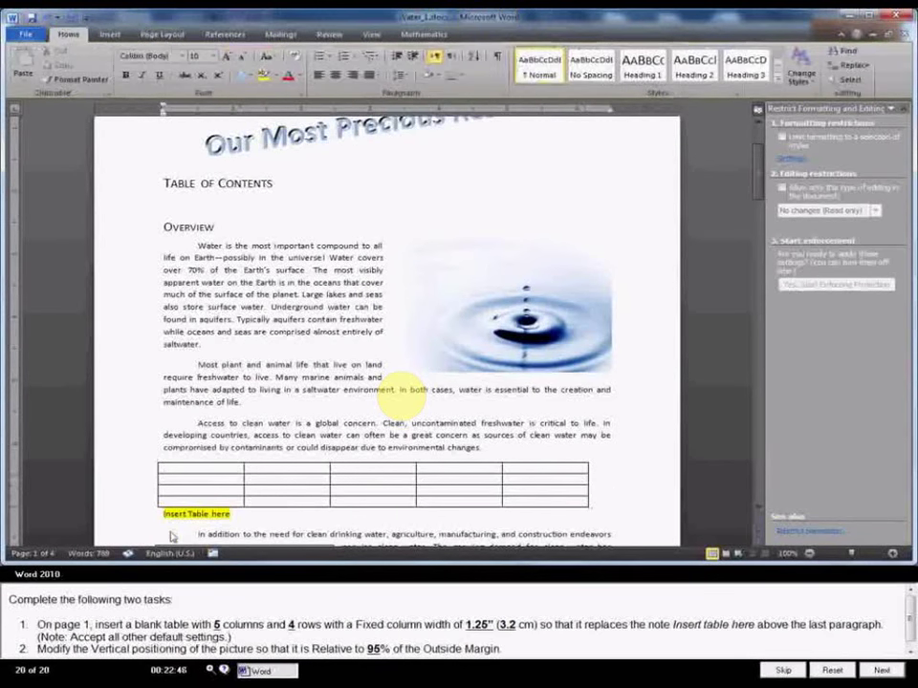
key(Delete)
key(Delete)
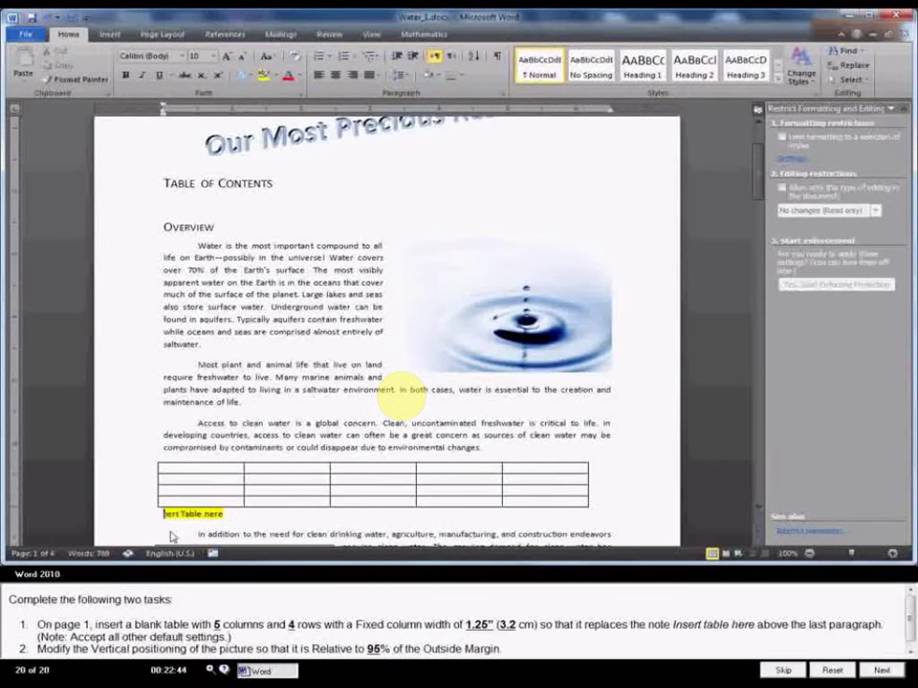
key(Delete)
key(Delete)
key(Delete)
key(Delete)
key(Delete)
key(Delete)
key(Delete)
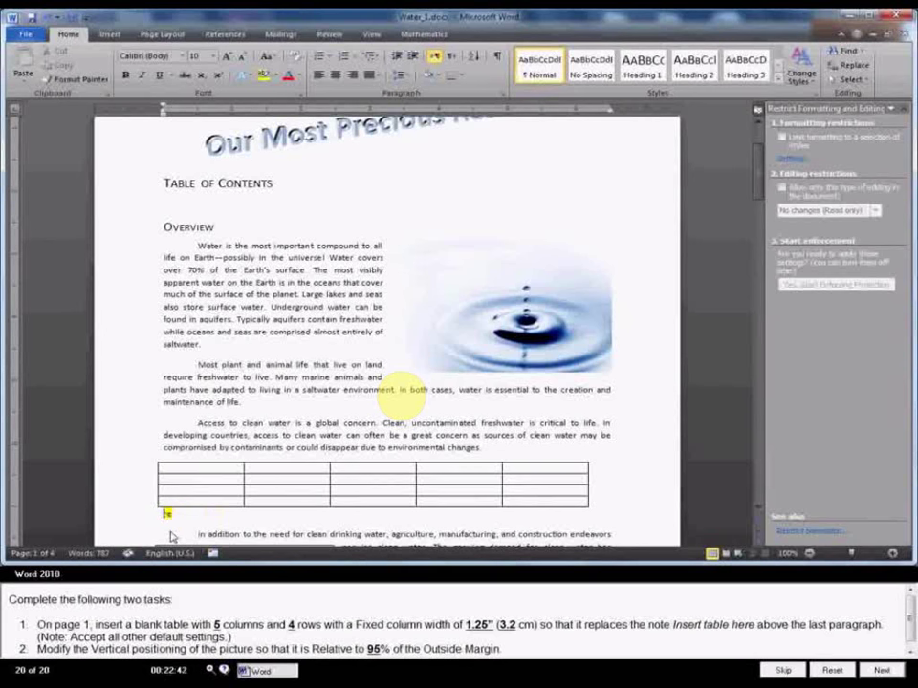
key(Delete)
key(Delete)
key(Delete)
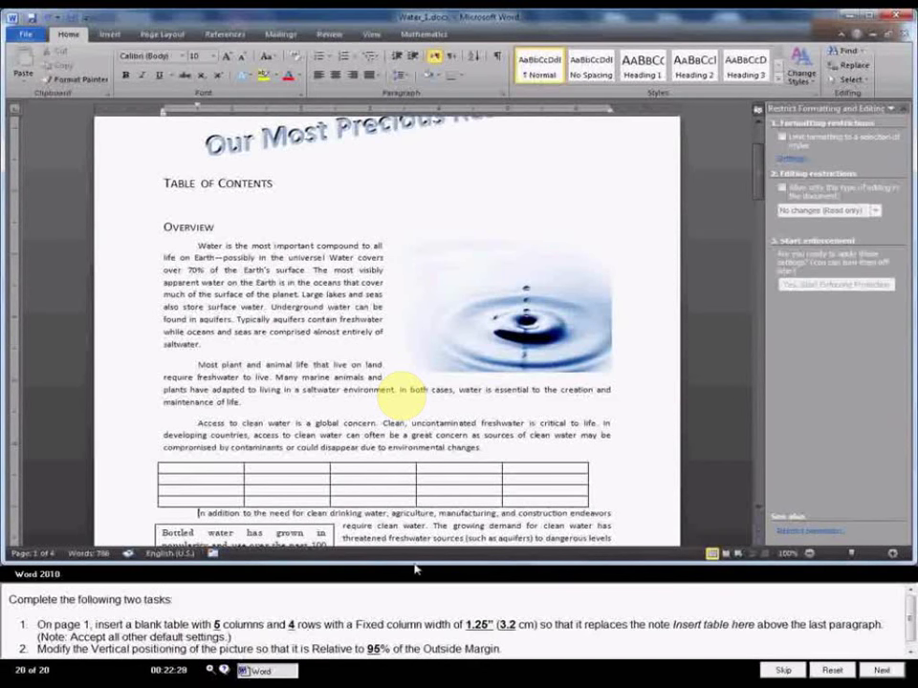
- Give the water-drop picture a relative vertical position of 95% from the Outside Margin in Layout options
click(487, 325)
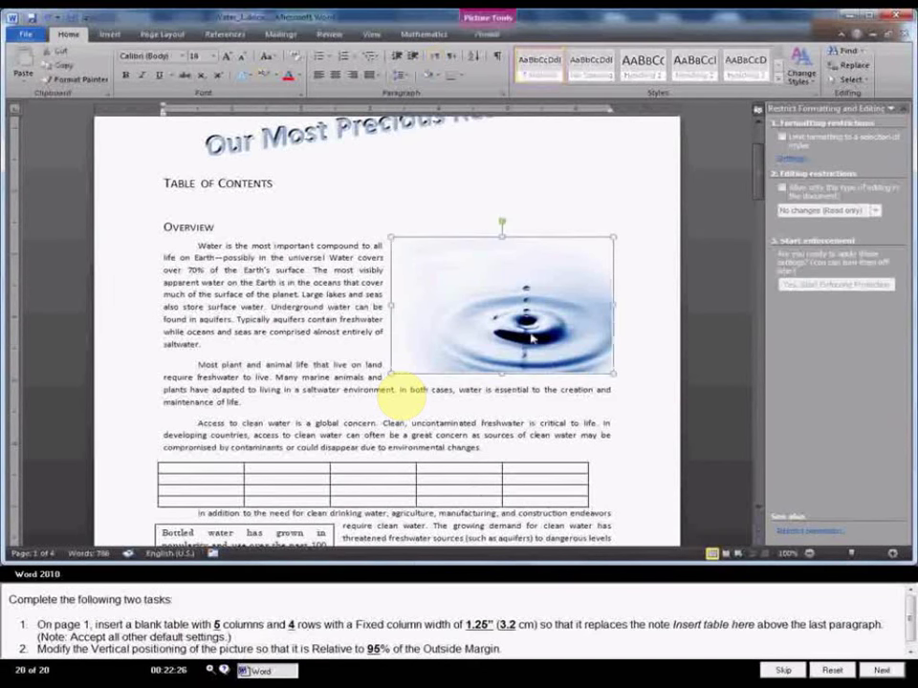
click(485, 35)
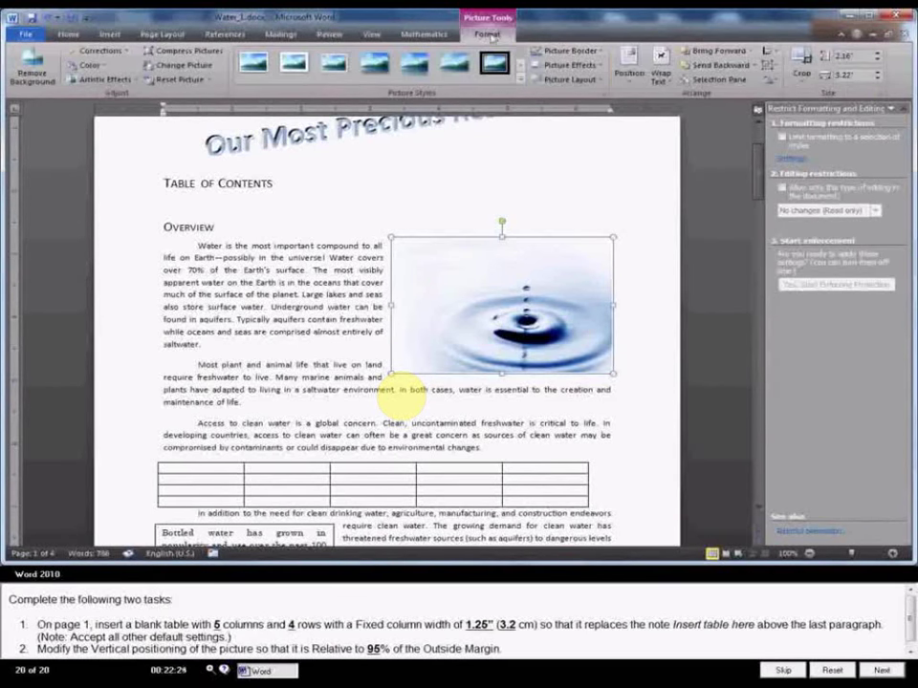
click(627, 77)
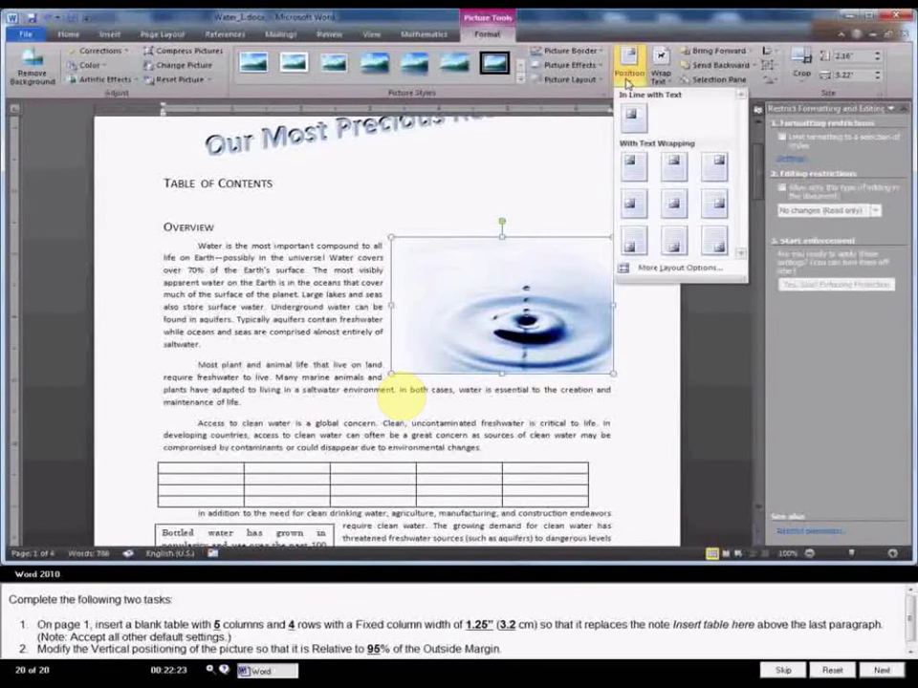
click(663, 270)
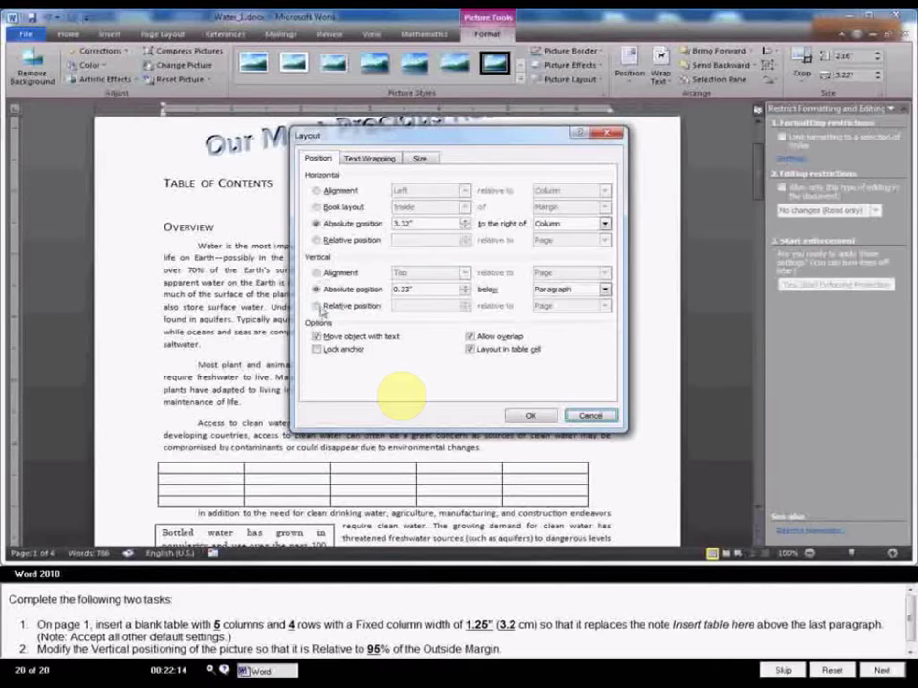
click(318, 305)
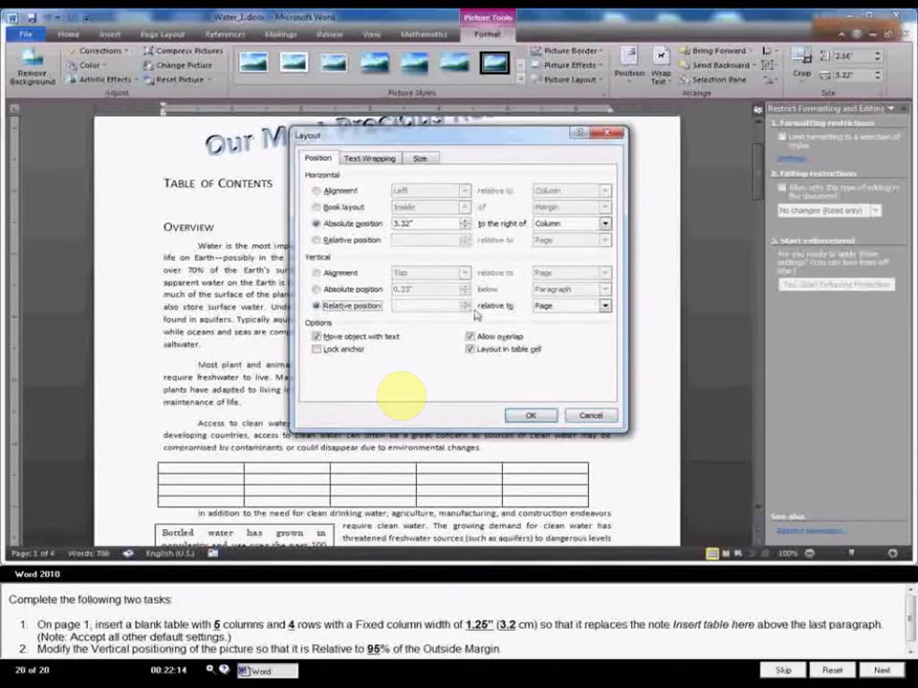
click(605, 305)
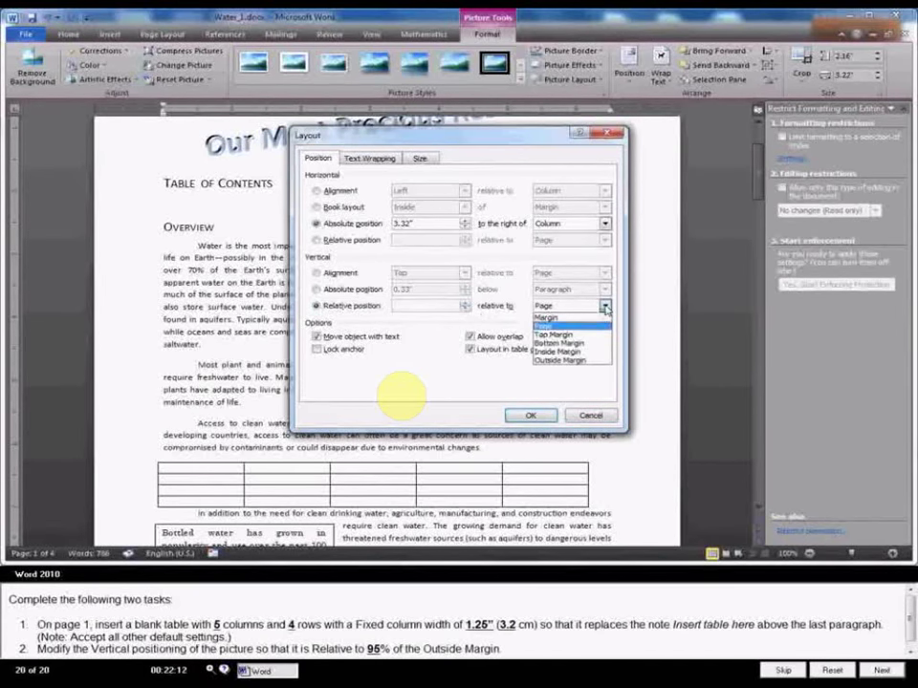
click(561, 360)
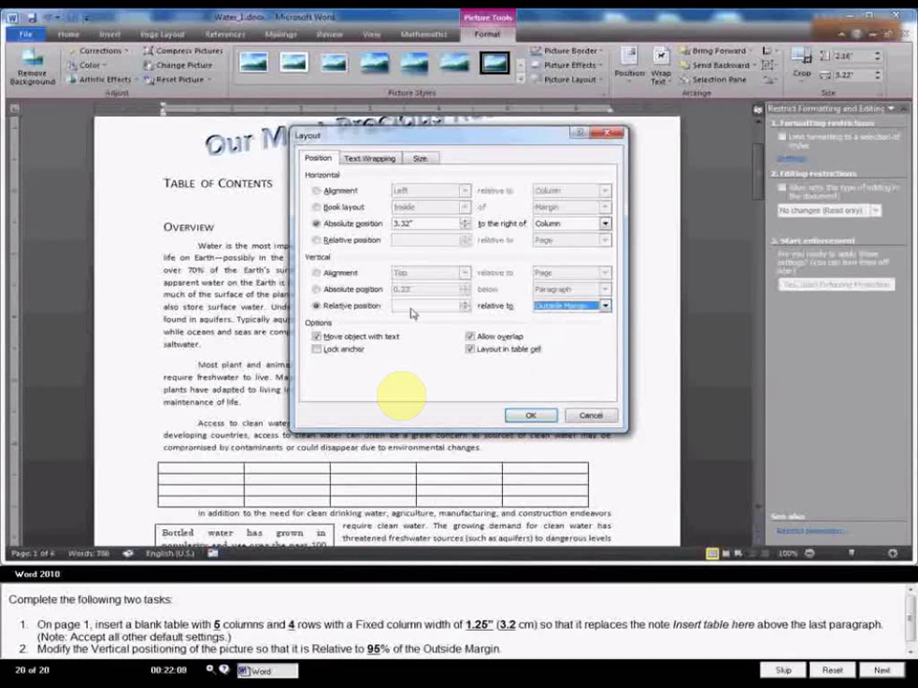
click(411, 306)
text(95)
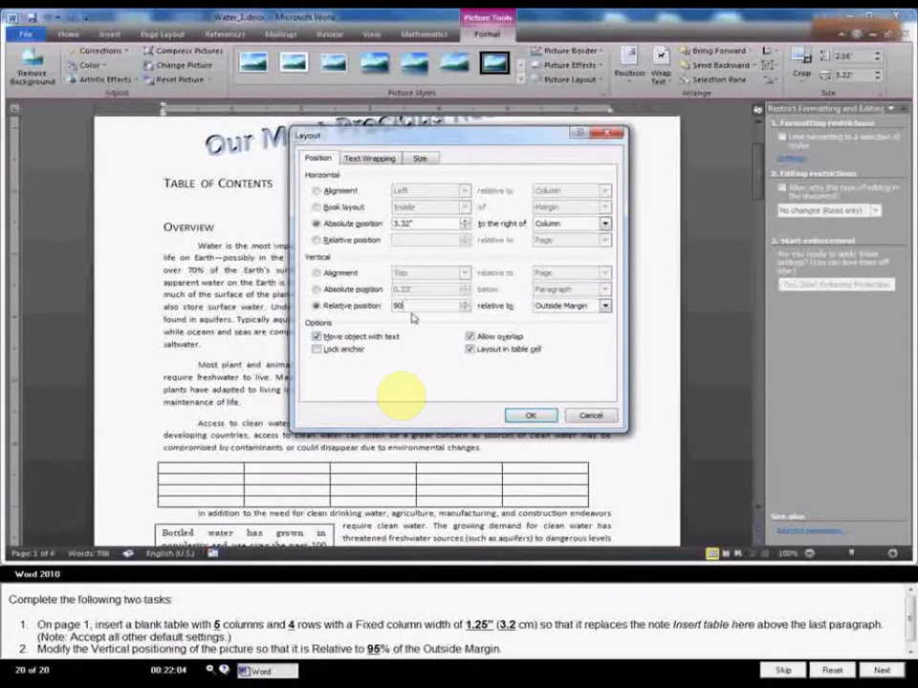
double_click(405, 313)
text(95)
click(532, 416)
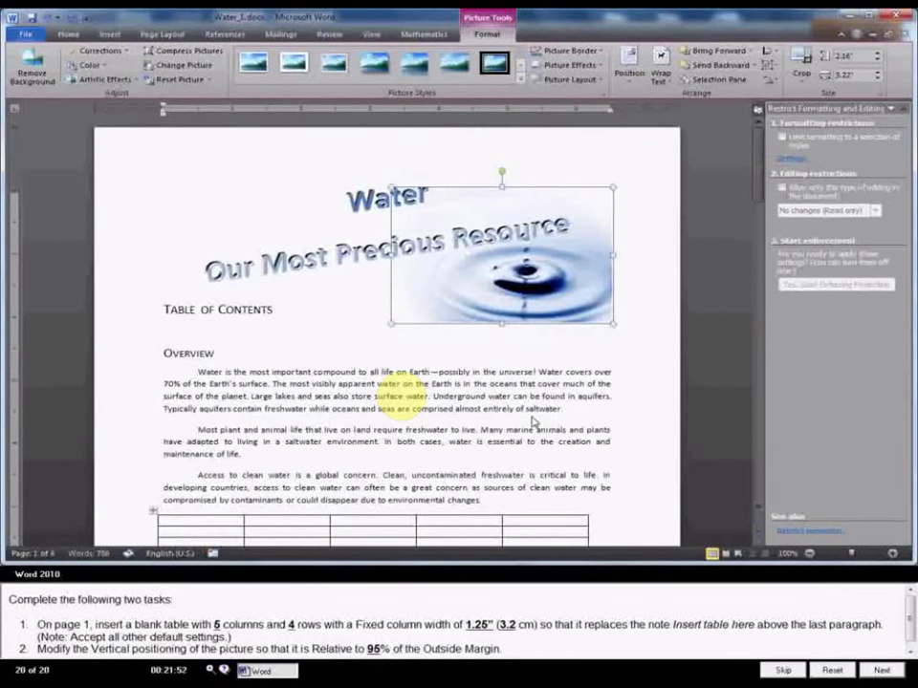